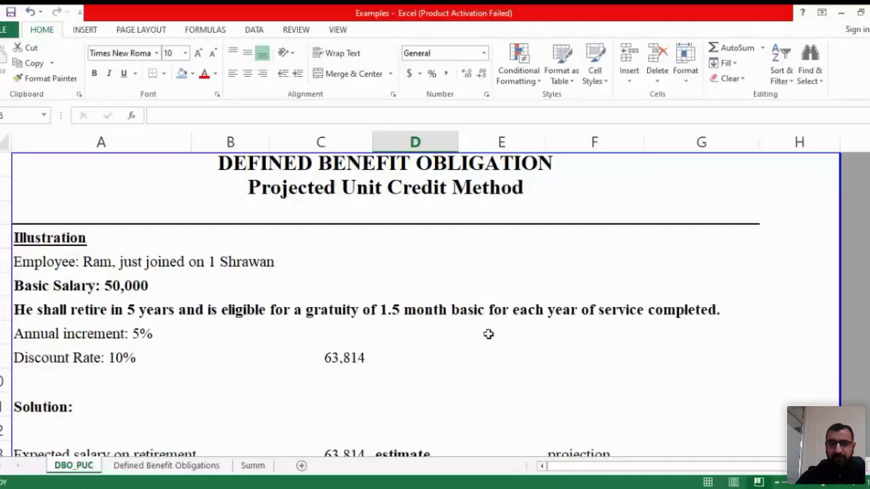
# - Add a new blank worksheet right after the DBO_PUC sheet
pyautogui.click(488, 333)
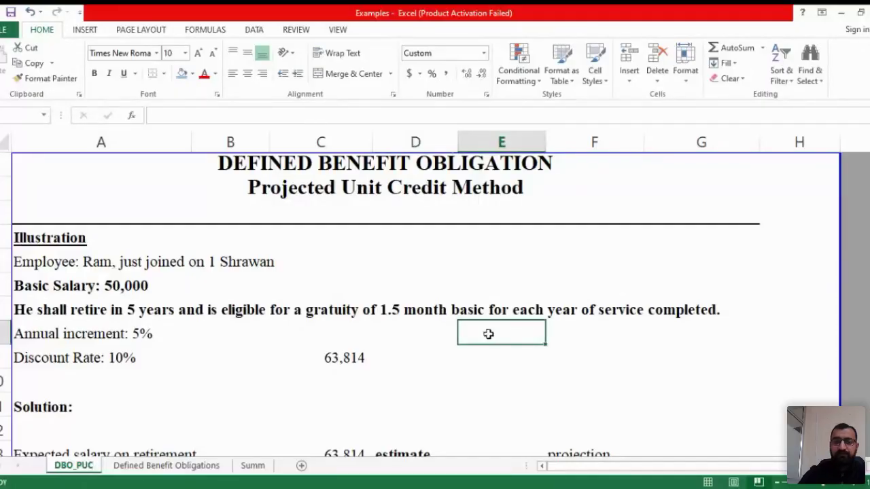
pyautogui.hotkey('ctrl', 'Home')
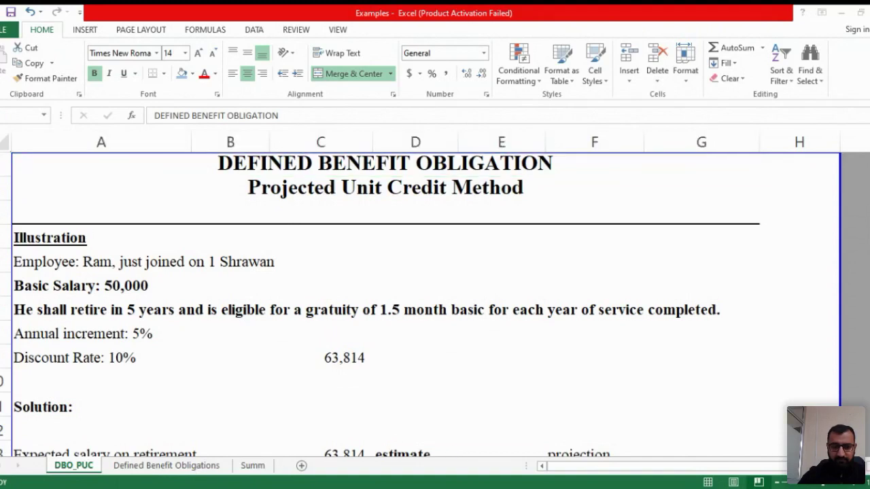
pyautogui.click(303, 475)
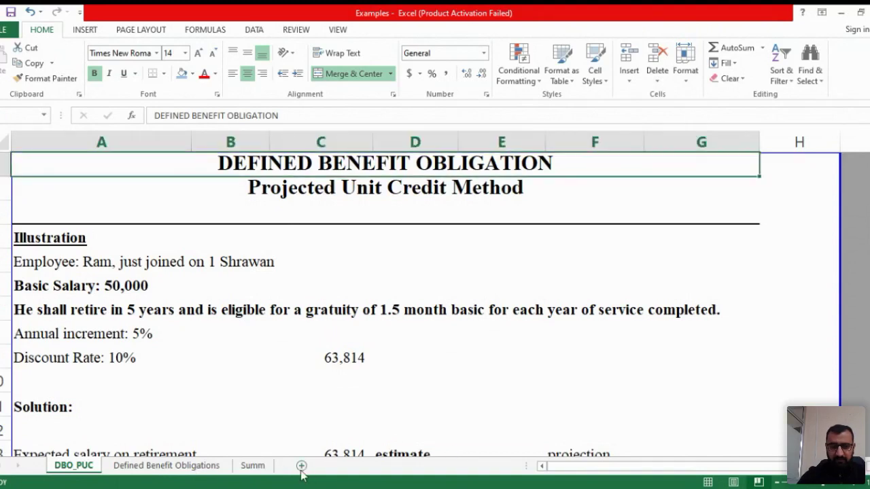
pyautogui.click(301, 466)
pyautogui.click(225, 178)
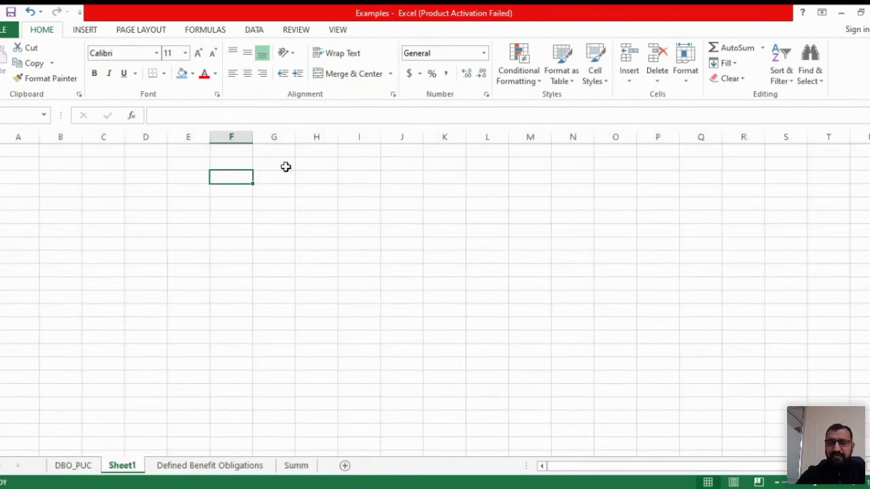
pyautogui.scroll(2, 285, 167)
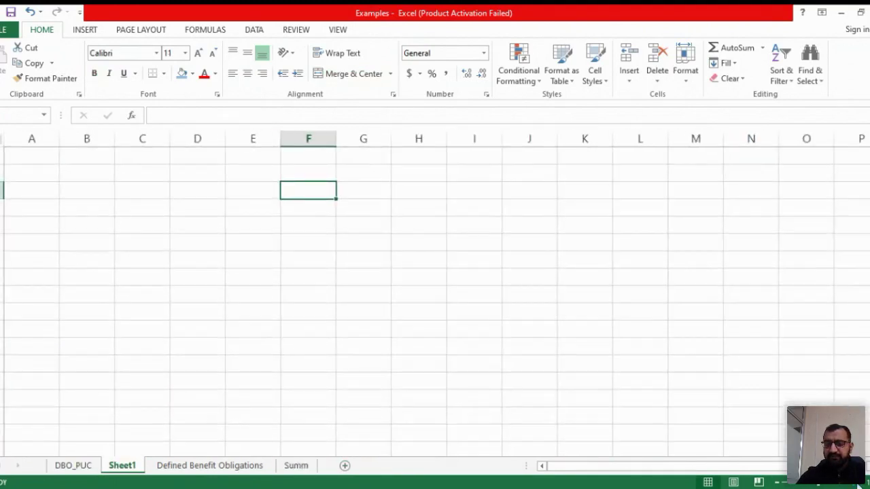
pyautogui.scroll(1, 453, 204)
pyautogui.click(524, 264)
pyautogui.hotkey('ctrl', 'Home')
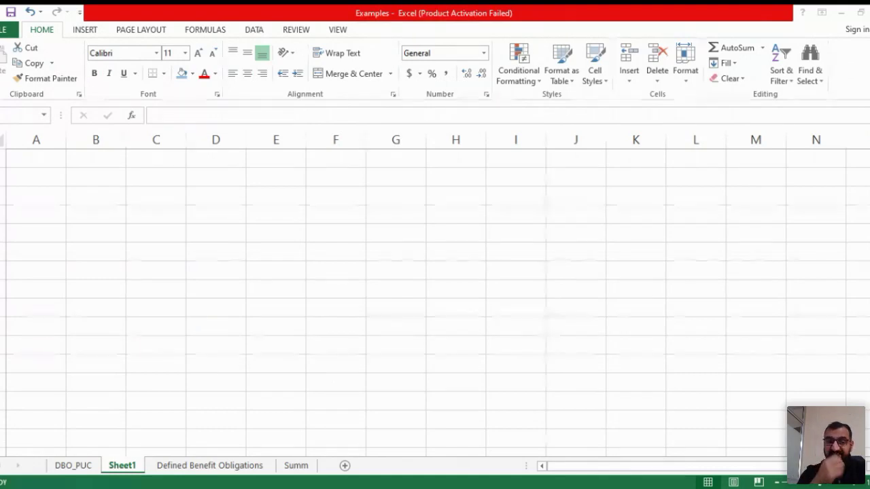
# - Enter the label "staff:" in cell A2 and the staff member's first name in B2
pyautogui.hotkey('alt', 'Tab')
pyautogui.write('staff:')
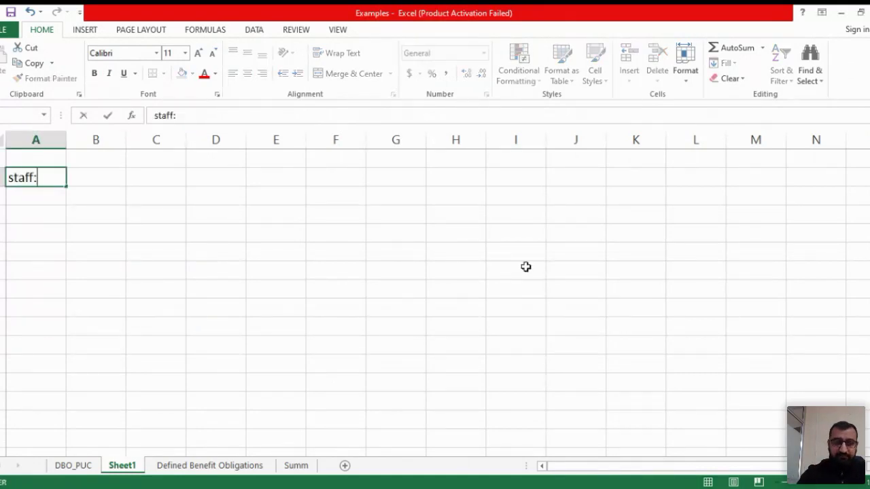
pyautogui.press('Tab')
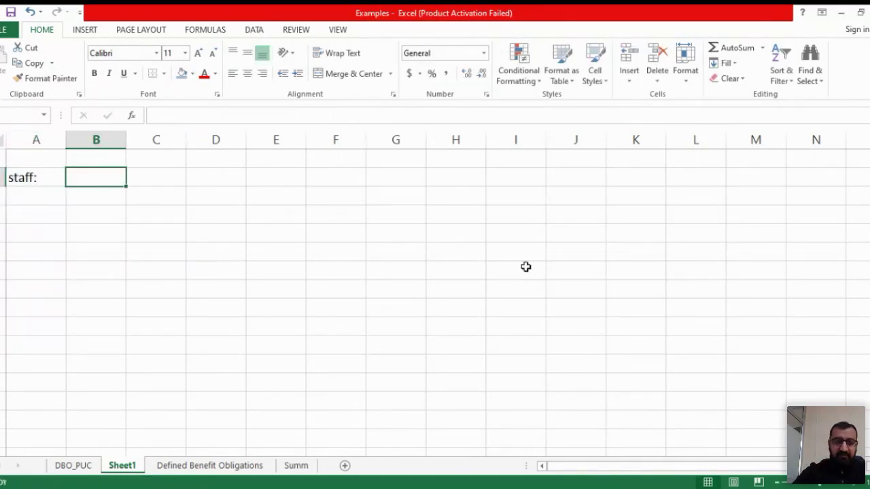
pyautogui.write('Hari')
pyautogui.press('Return')
pyautogui.hotkey('alt', 'Tab')
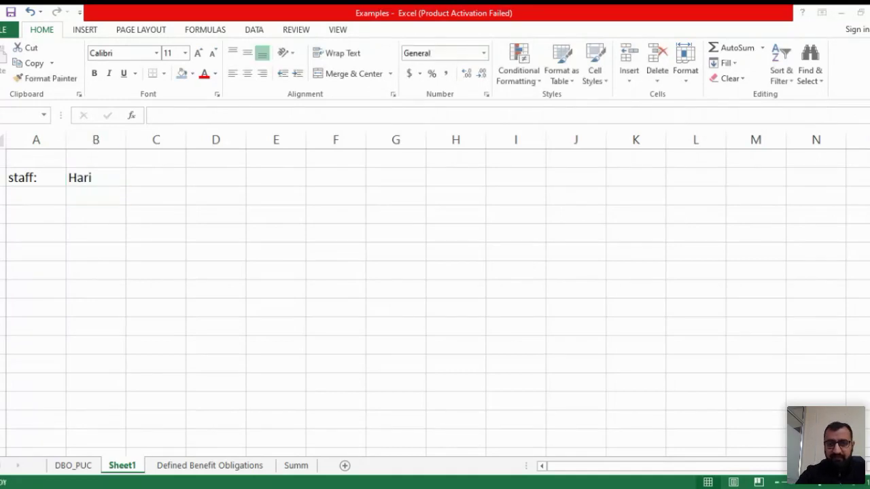
pyautogui.hotkey('alt', 'Tab')
# - Enter the service period "8 years" in cell A3 below the staff label
pyautogui.press('Up')
pyautogui.press('BackSpace')
pyautogui.write('years')
pyautogui.press('Escape')
pyautogui.press('Down')
pyautogui.write('8 years')
pyautogui.press('Return')
pyautogui.press('Up')
# - Enter the label "gratuity" in cell B3 and the amount 500000 in C3
pyautogui.press('Right')
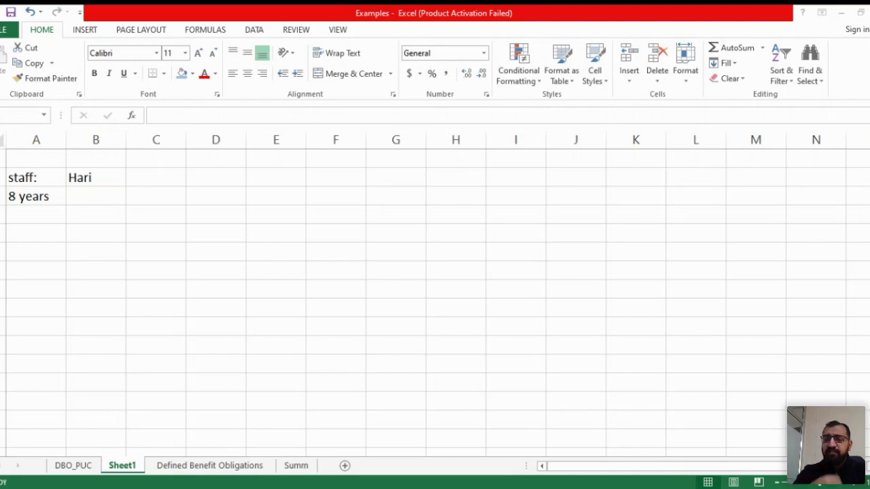
pyautogui.hotkey('alt', 'Tab')
pyautogui.write('gratuity')
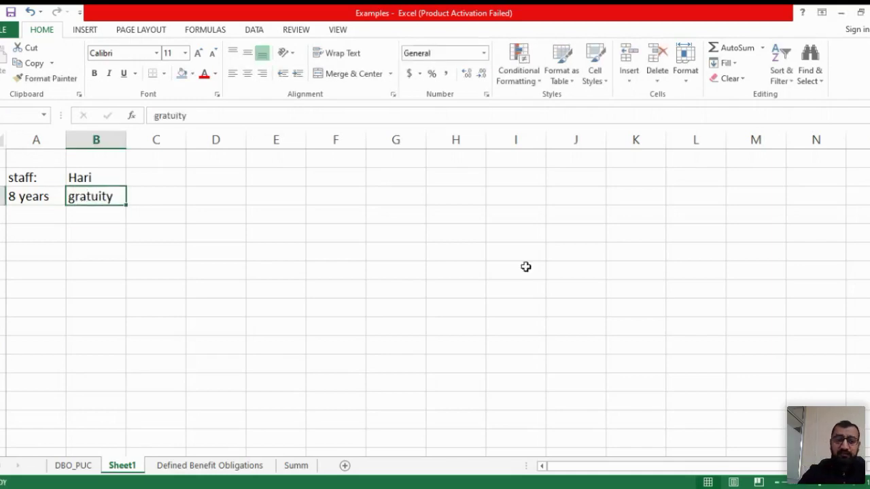
pyautogui.press('Tab')
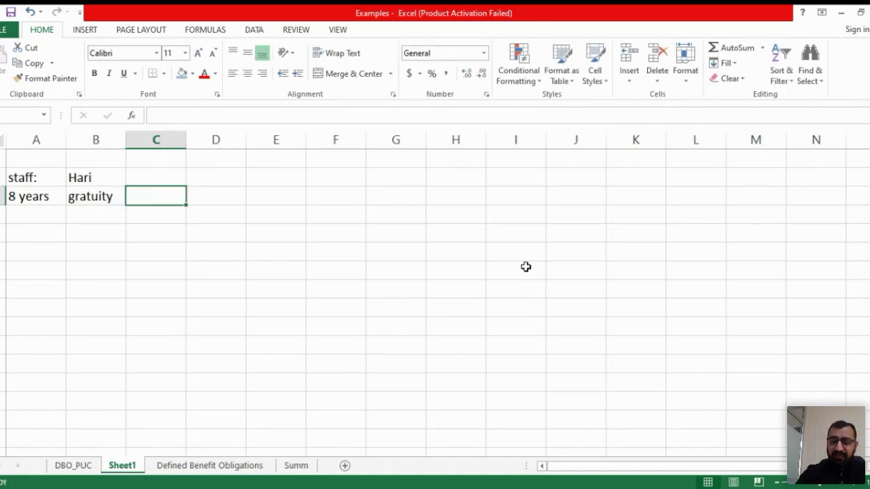
pyautogui.write('500000')
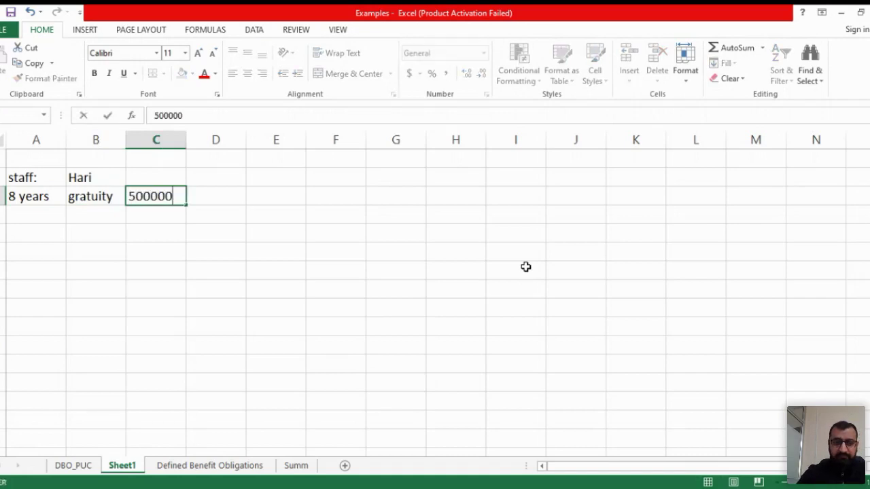
pyautogui.hotkey('ctrl', 'Return')
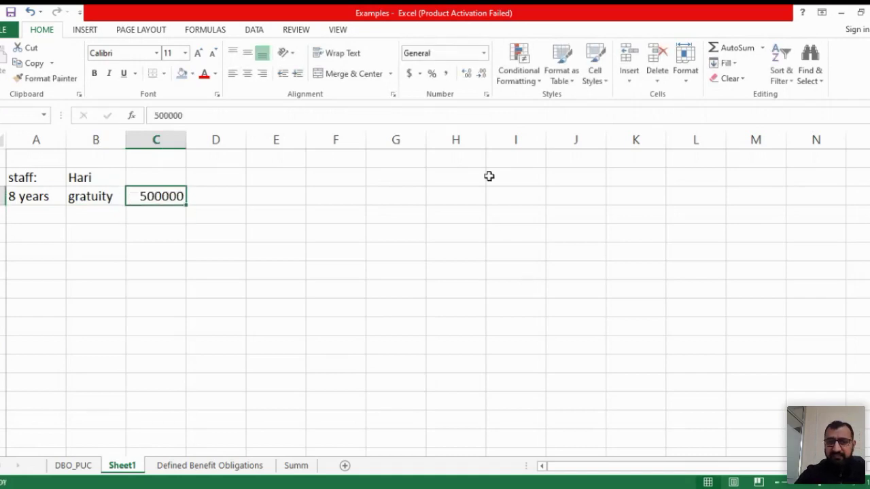
# - Format the gratuity amount in C3 with a thousands separator and no decimal places
pyautogui.click(447, 75)
pyautogui.click(482, 73)
pyautogui.click(481, 74)
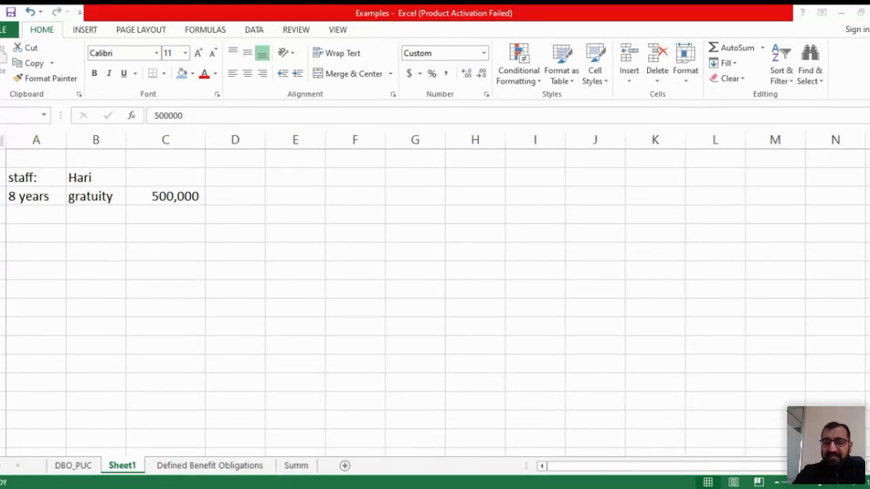
pyautogui.hotkey('ctrl', 'b')
pyautogui.hotkey('ctrl', 'b')
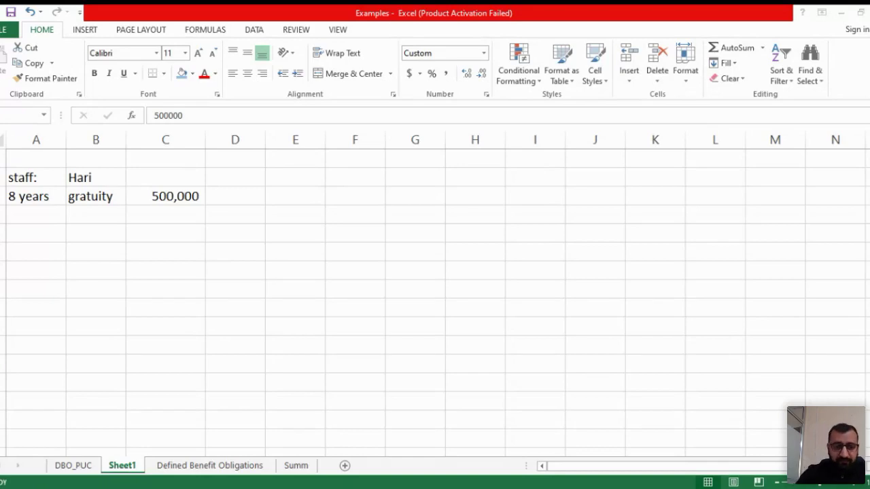
# - Enter the second employee's first name in cell A5, leaving a blank row below the first case
pyautogui.press('Down')
pyautogui.press('Down')
pyautogui.press('Left')
pyautogui.press('Left')
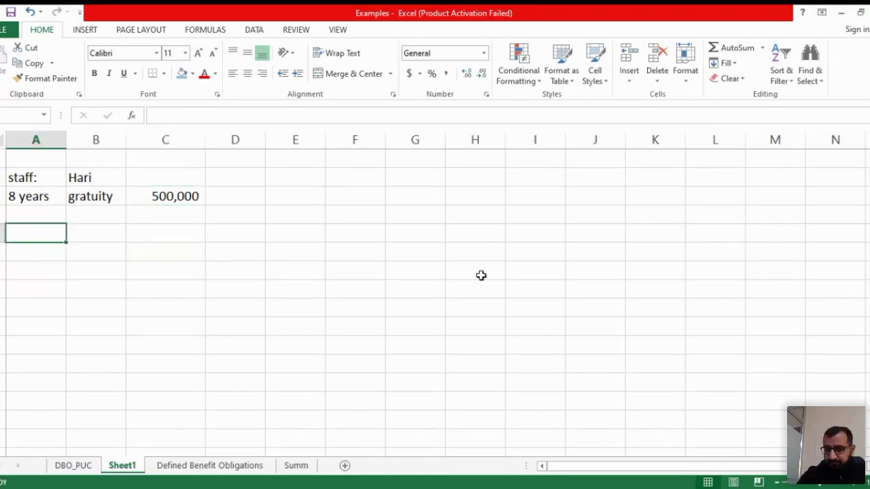
pyautogui.write('Ram')
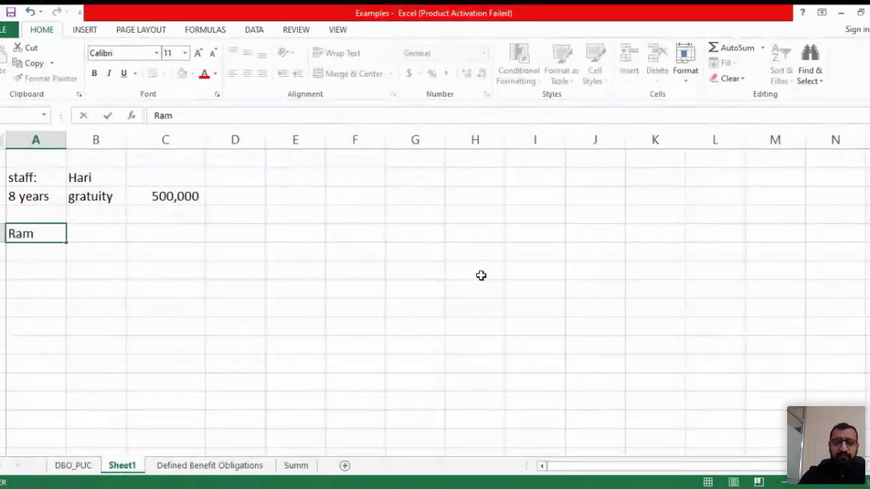
pyautogui.press('Return')
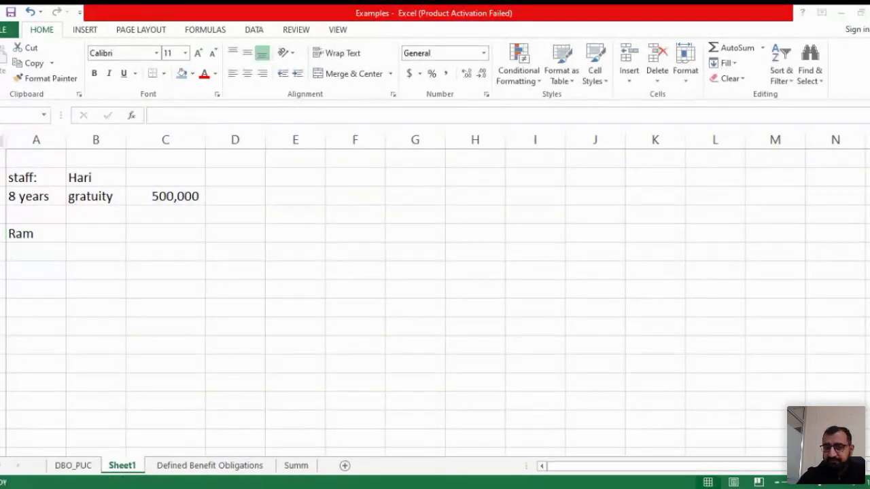
# - Enter 50000 in cell B5 and format it with a thousands separator and no decimal places
pyautogui.press('Up')
pyautogui.press('Right')
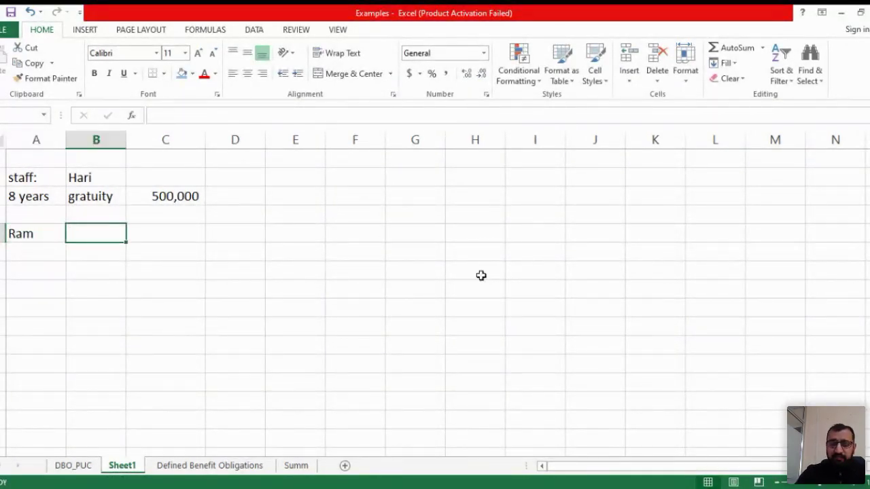
pyautogui.write('50000')
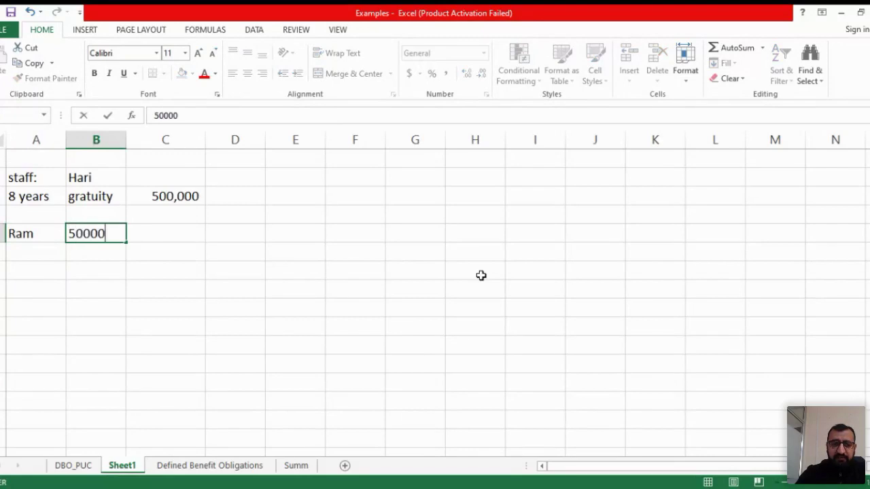
pyautogui.press('Return')
pyautogui.press('Up')
pyautogui.click(446, 73)
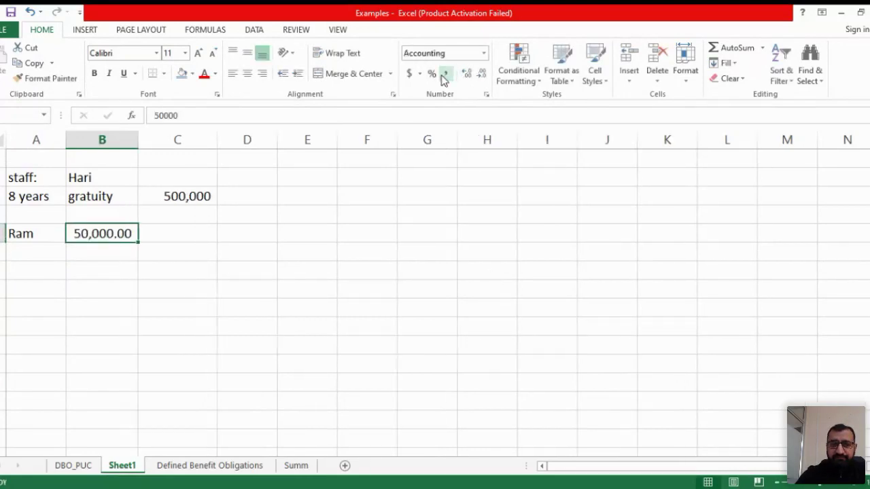
pyautogui.click(479, 80)
pyautogui.click(479, 80)
# - Label the amount in B5 by entering "basic salary" in cell C5
pyautogui.press('Right')
pyautogui.write('basic salary')
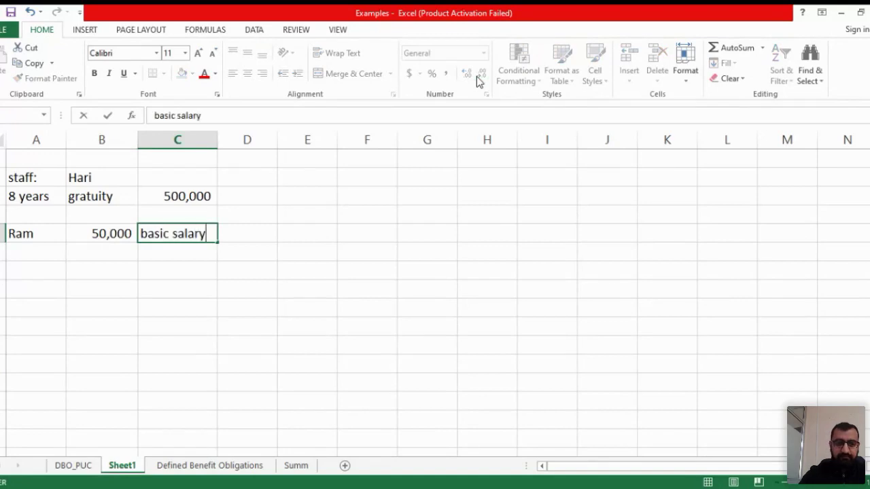
pyautogui.press('Return')
pyautogui.click(479, 77)
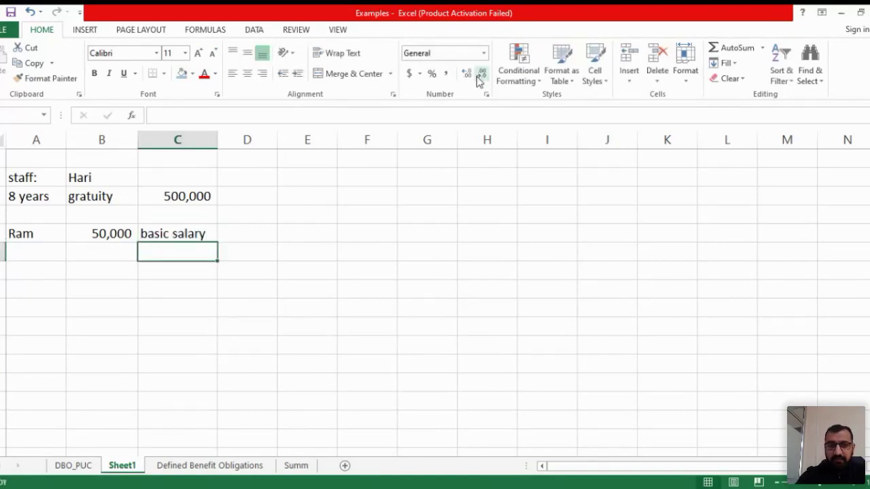
# - List the service bands "upto 7 years", "7-15 years" and ">15 years" in B7:B9, and widen column B to fit them
pyautogui.press('Left')
pyautogui.press('Up')
pyautogui.press('Down')
pyautogui.press('Down')
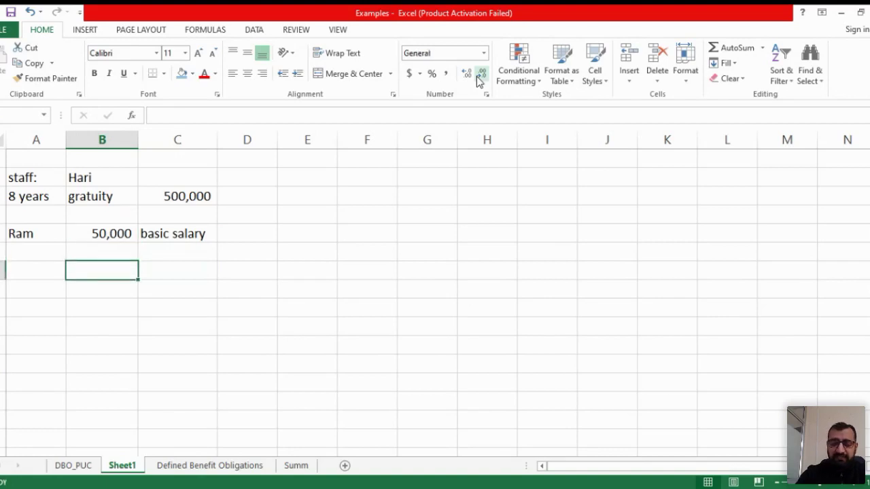
pyautogui.write('upto 7 years')
pyautogui.press('Return')
pyautogui.write('7-15 years')
pyautogui.press('Return')
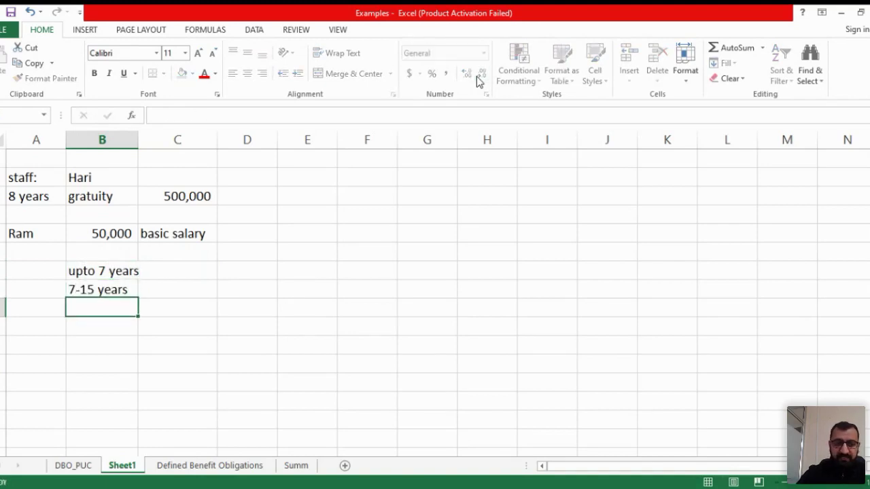
pyautogui.write('>')
pyautogui.write('years')
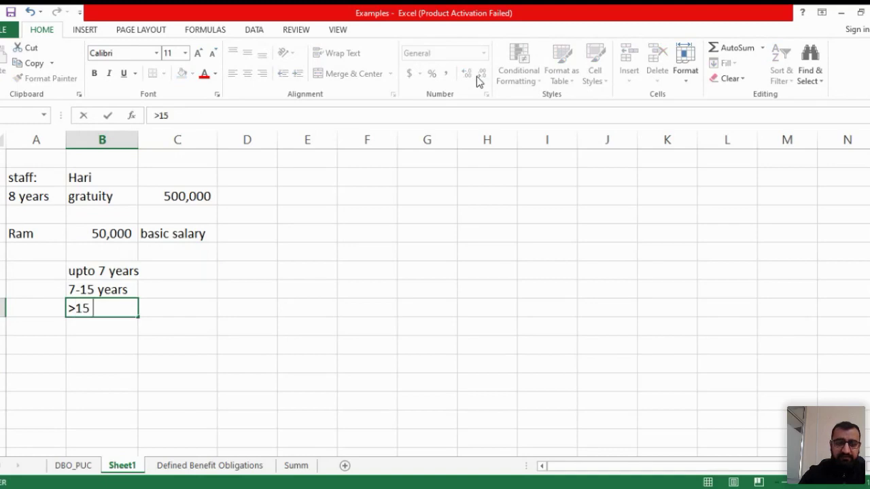
pyautogui.press('Return')
pyautogui.press('Up')
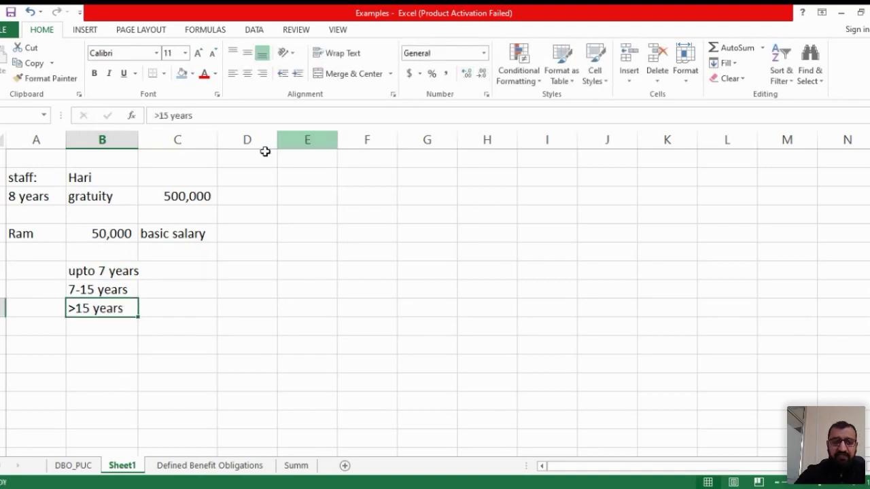
pyautogui.moveTo(138, 138); pyautogui.dragTo(155, 138)
# - Enter the gratuity rule "1/3 last drawn salary x number of years" in C7 beside the "upto 7 years" band
pyautogui.press('Up')
pyautogui.press('Up')
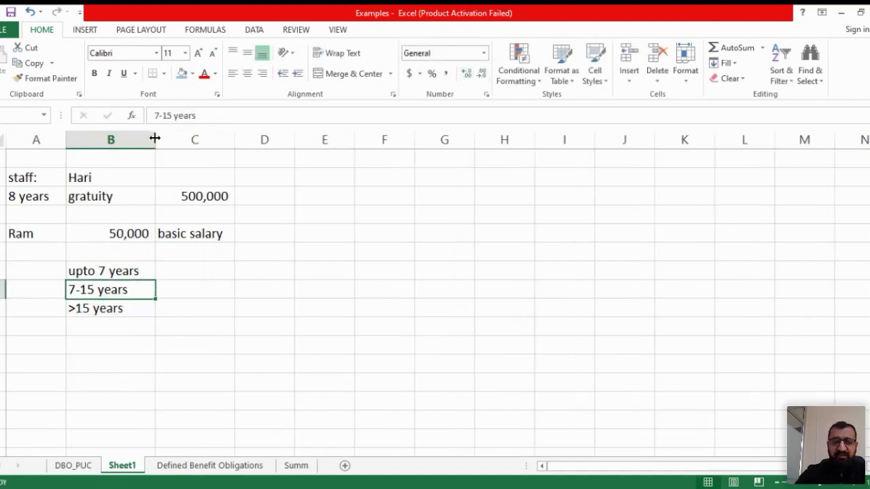
pyautogui.press('Right')
pyautogui.write('1/3')
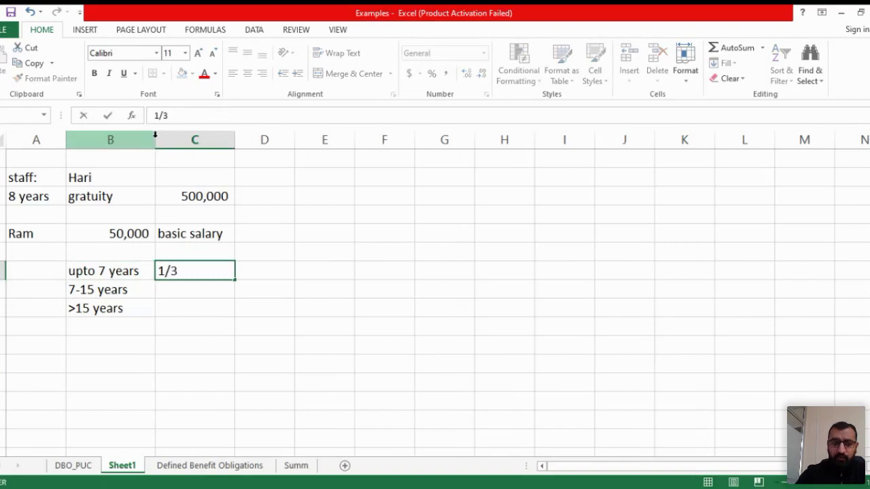
pyautogui.write(' last dr')
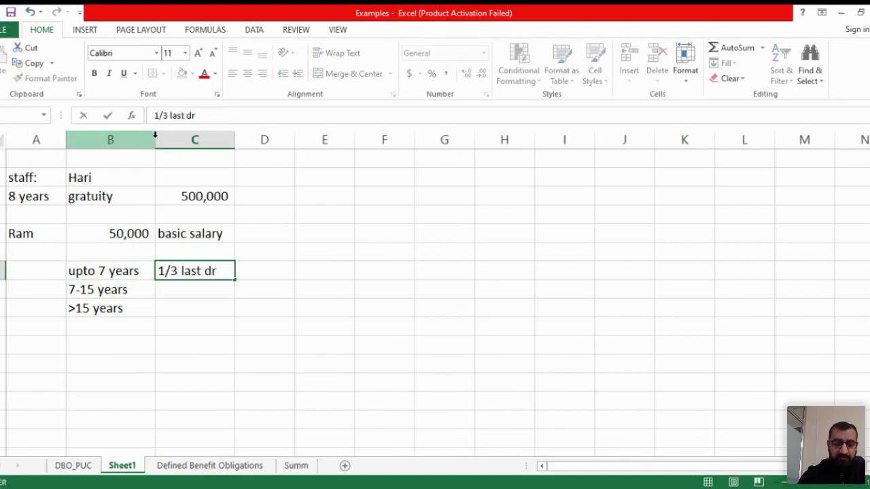
pyautogui.write('awn salary')
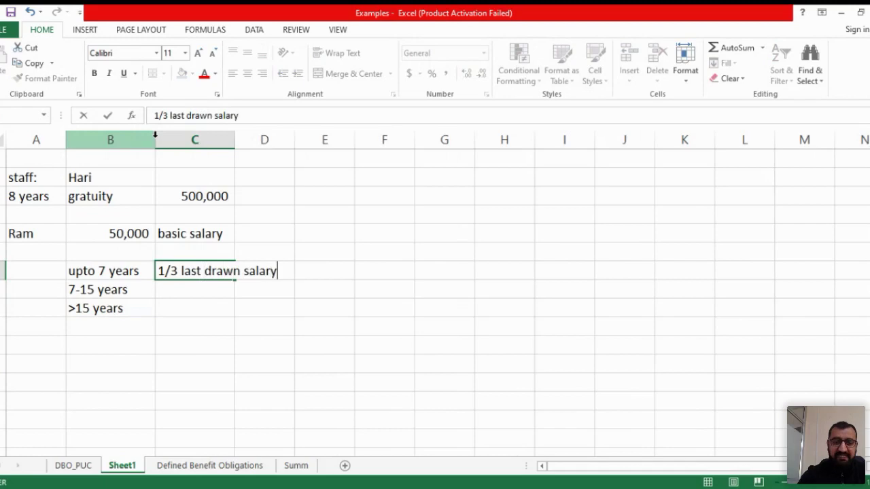
pyautogui.write(' x numb')
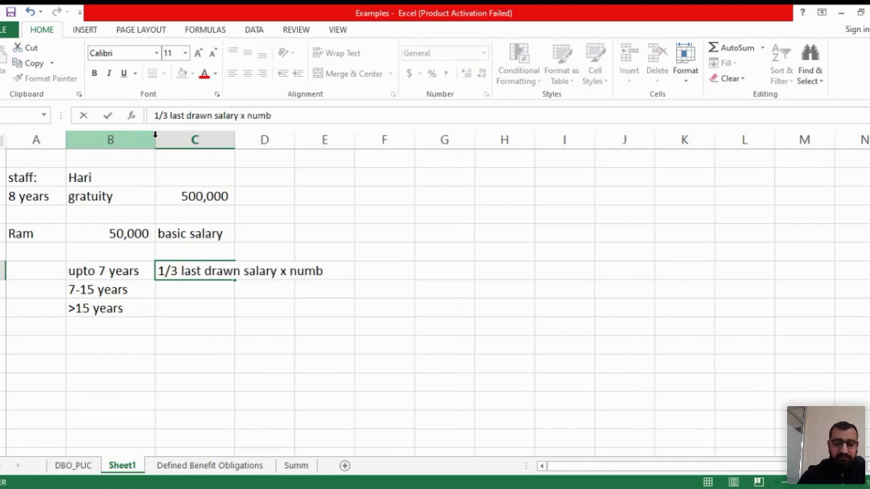
pyautogui.write('er of years')
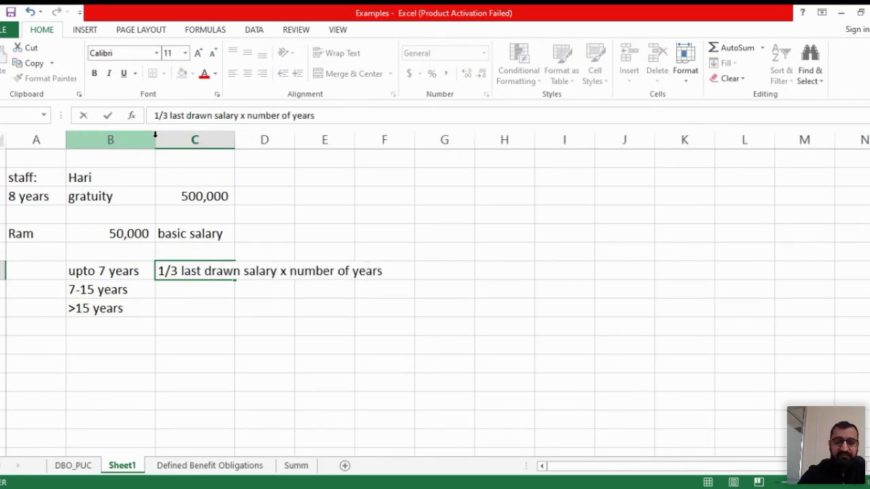
pyautogui.press('Return')
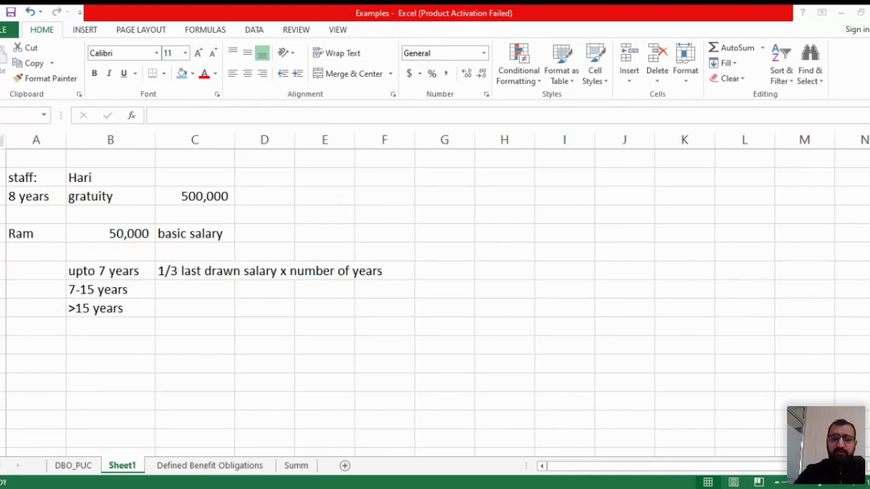
# - Copy the C7 gratuity rule to C8 and change it to "2/3 last drawn salary x number of years"
pyautogui.press('Up')
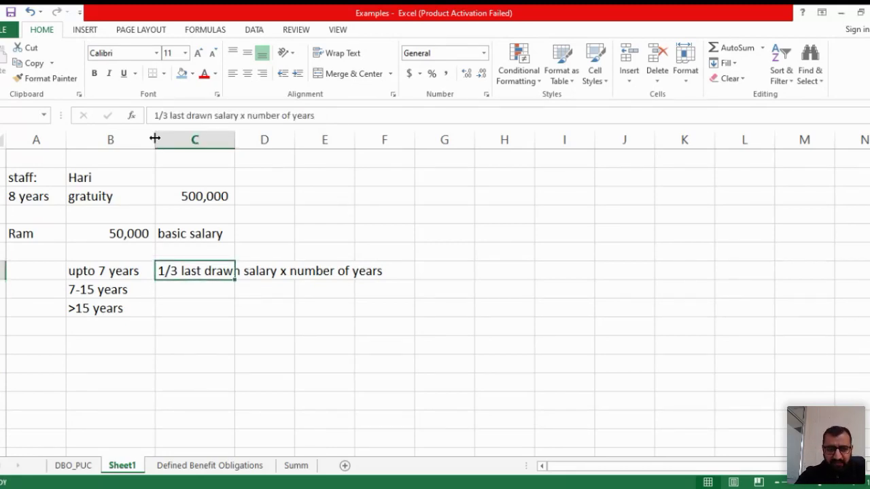
pyautogui.hotkey('ctrl', 'c')
pyautogui.press('Down')
pyautogui.press('Return')
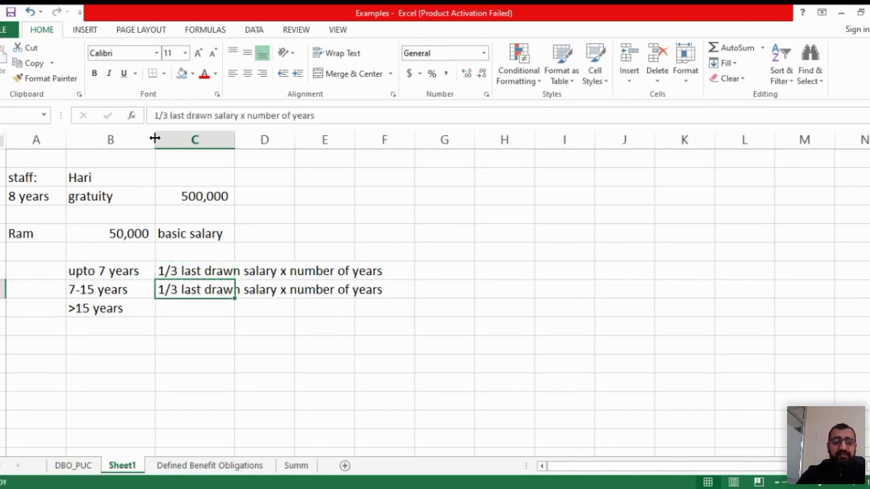
pyautogui.click(164, 117)
pyautogui.press('Home')
pyautogui.press('Delete')
pyautogui.write('2')
pyautogui.press('Return')
# - Copy the C8 rule to C9 and shorten it to "last drawn salary x number of years" for the ">15 years" band
pyautogui.press('Up')
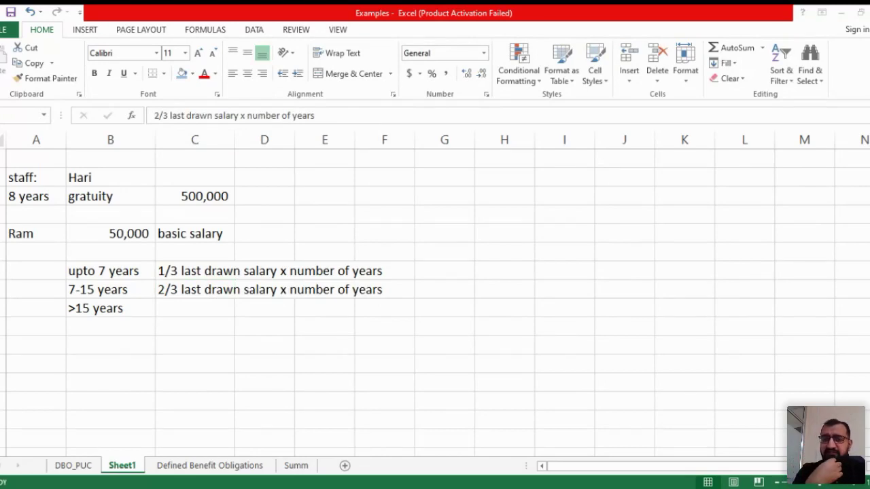
pyautogui.hotkey('ctrl', 'c')
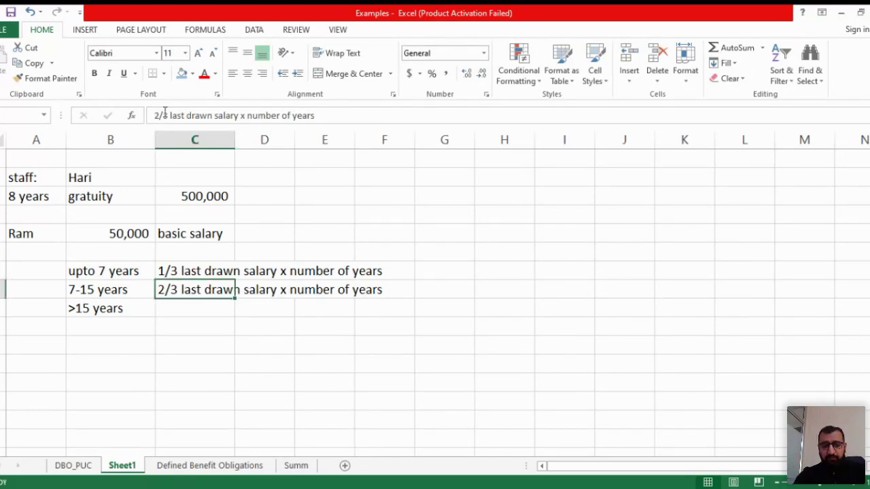
pyautogui.press('Down')
pyautogui.press('Return')
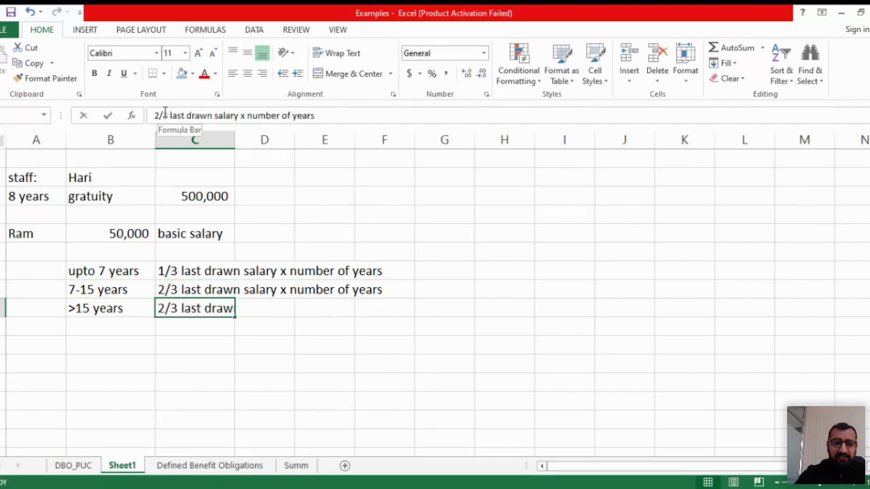
pyautogui.click(164, 115)
pyautogui.hotkey('shift', 'Home')
pyautogui.press('Delete')
pyautogui.press('Delete')
pyautogui.press('Return')
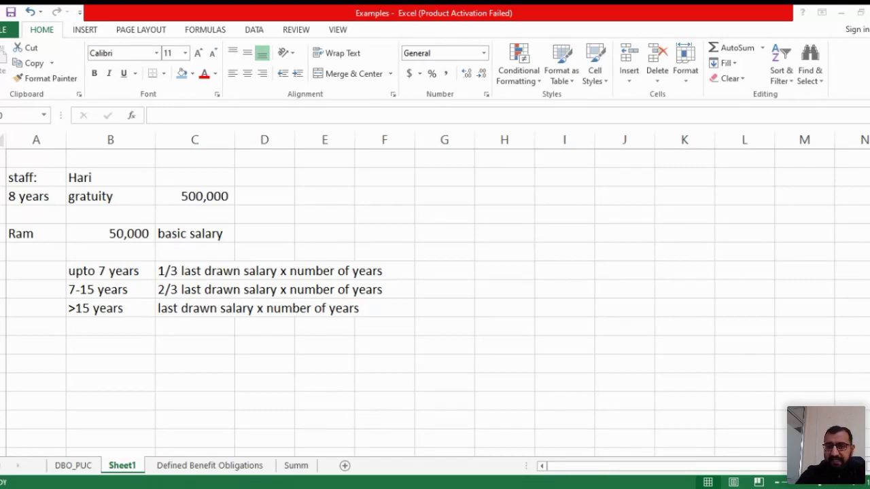
# - Review the employee and basic salary entries in row 5 against the gratuity rules
pyautogui.press('Up')
pyautogui.press('Up')
pyautogui.press('Up')
pyautogui.press('Up')
pyautogui.press('Up')
pyautogui.hotkey('shift', 'Left')
pyautogui.hotkey('shift', 'Left')
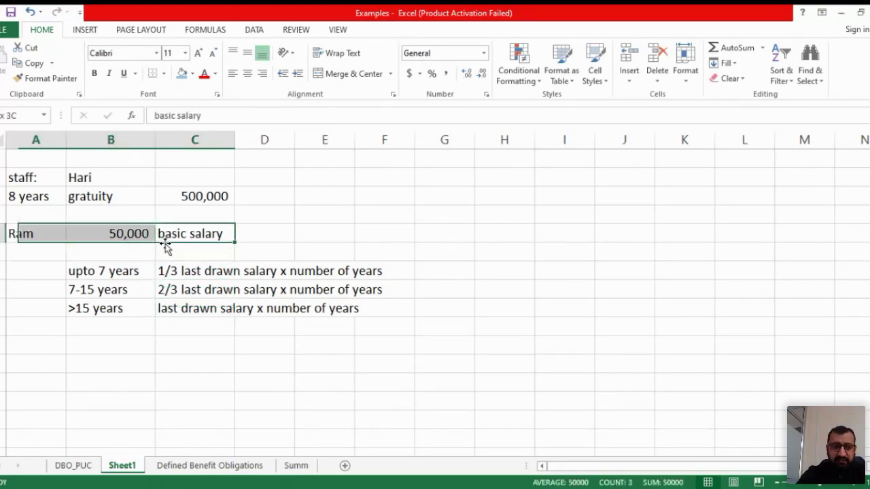
pyautogui.press('Left')
pyautogui.press('Left')
pyautogui.hotkey('shift', 'Right')
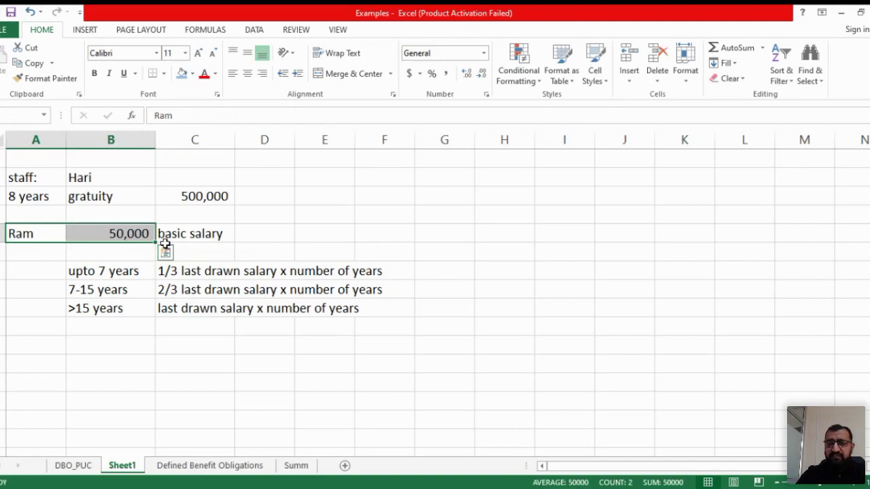
pyautogui.hotkey('alt', 'Tab')
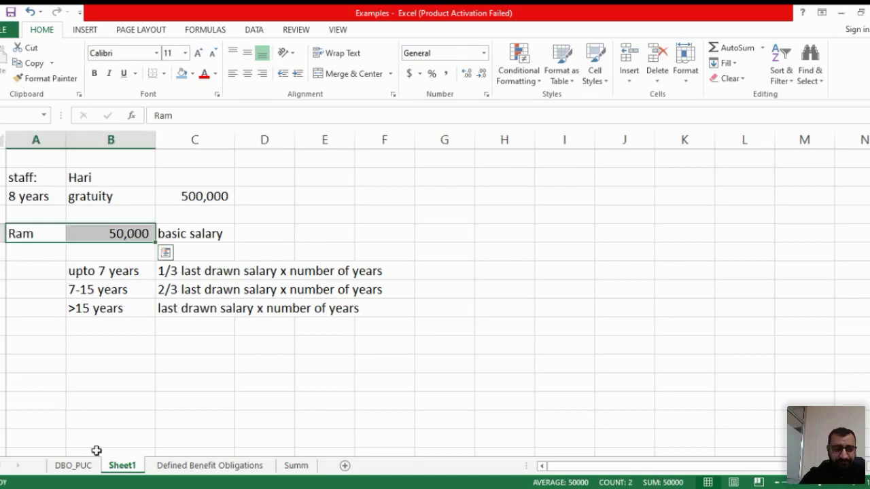
# - Make the employee joining line in A5 of the DBO_PUC sheet bold
pyautogui.click(75, 465)
pyautogui.click(138, 310)
pyautogui.press('Up')
pyautogui.press('Up')
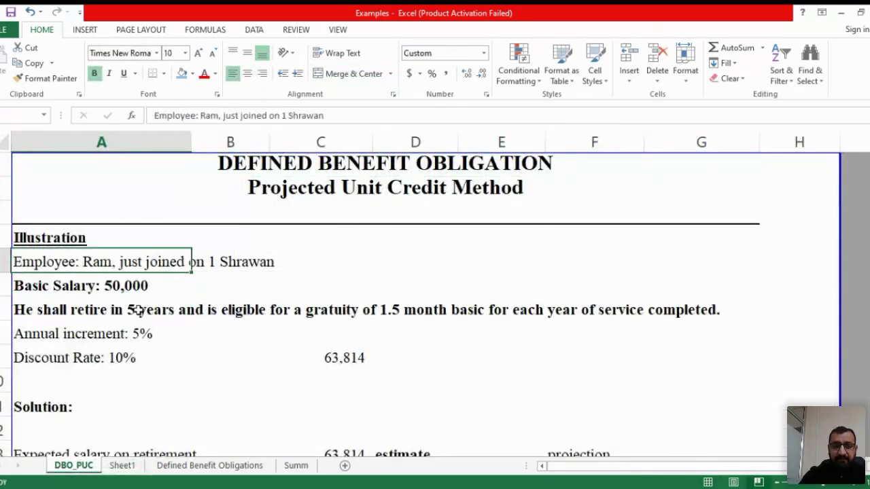
pyautogui.hotkey('ctrl', 'b')
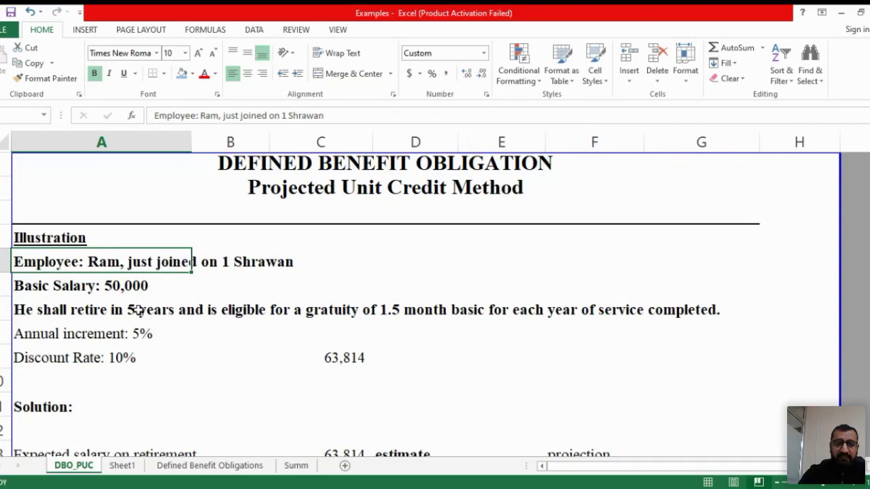
# - Highlight the employee line across A5:H5 with the blue fill
pyautogui.hotkey('shift', 'Right')
pyautogui.hotkey('shift', 'Right')
pyautogui.hotkey('shift', 'Right')
pyautogui.hotkey('shift', 'Right')
pyautogui.hotkey('shift', 'Right')
pyautogui.hotkey('shift', 'Right')
pyautogui.hotkey('shift', 'Right')
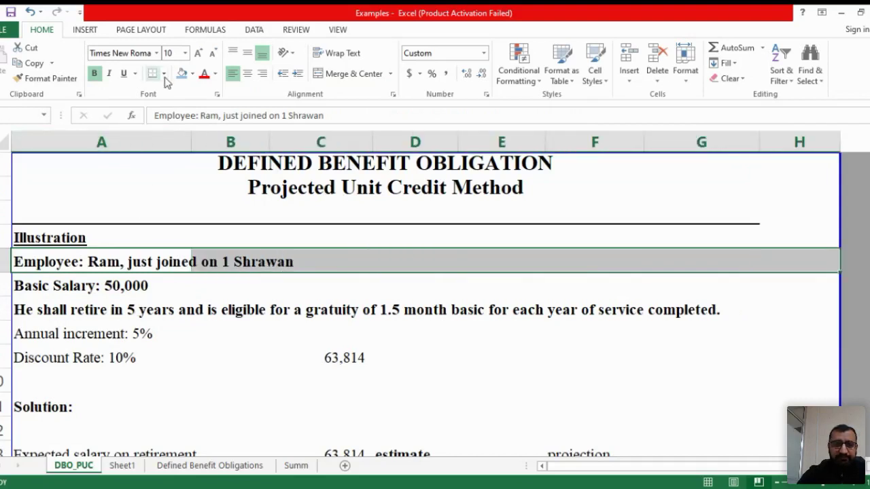
pyautogui.click(181, 73)
# - Apply the same blue fill to the basic salary line in row 6
pyautogui.press('Down')
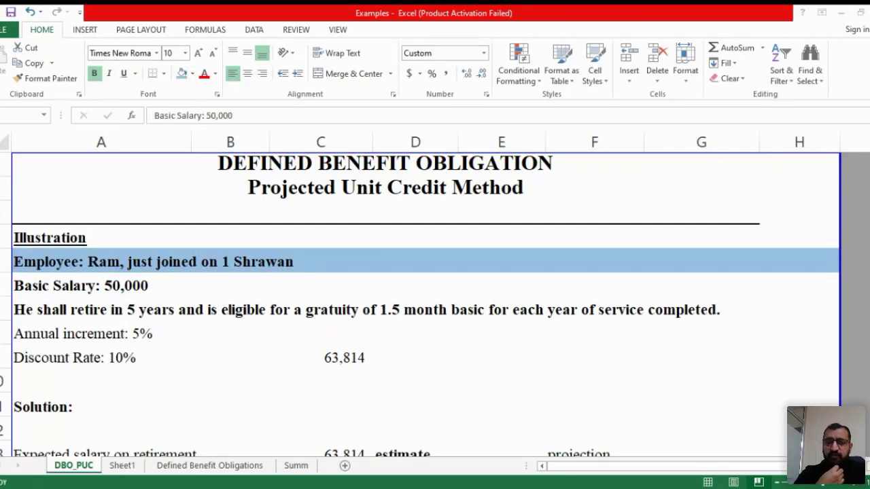
pyautogui.hotkey('shift', 'Right')
pyautogui.hotkey('shift', 'Right')
pyautogui.hotkey('shift', 'Right')
pyautogui.hotkey('shift', 'Right')
pyautogui.hotkey('shift', 'Right')
pyautogui.hotkey('shift', 'Right')
pyautogui.hotkey('shift', 'Right')
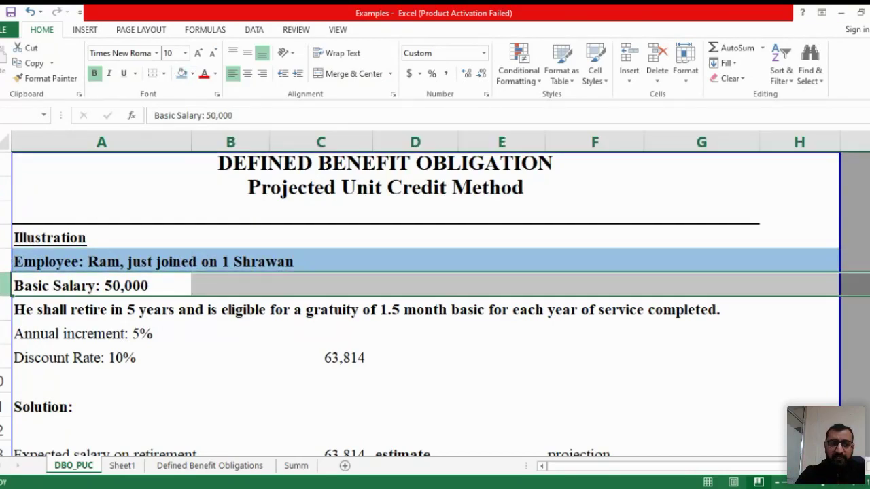
pyautogui.click(181, 73)
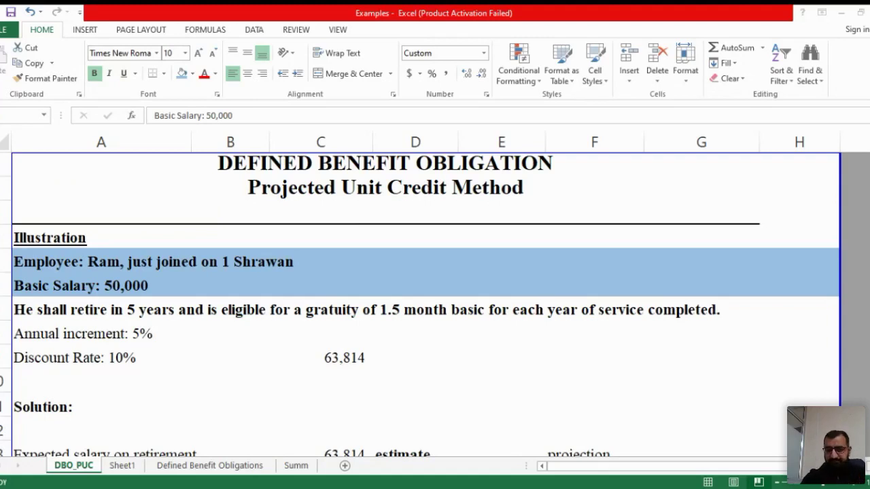
# - Extend the blue fill to the retirement and gratuity eligibility row and the annual increment row
pyautogui.click(5, 285)
pyautogui.click(5, 309)
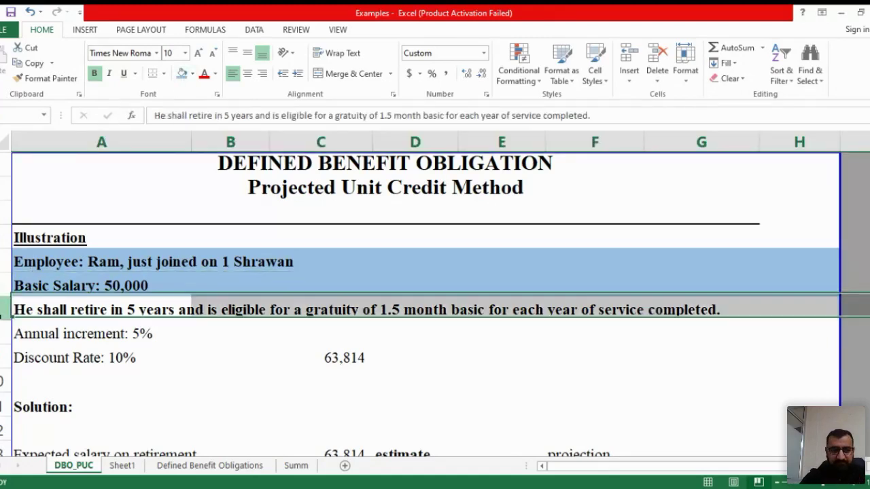
pyautogui.click(182, 73)
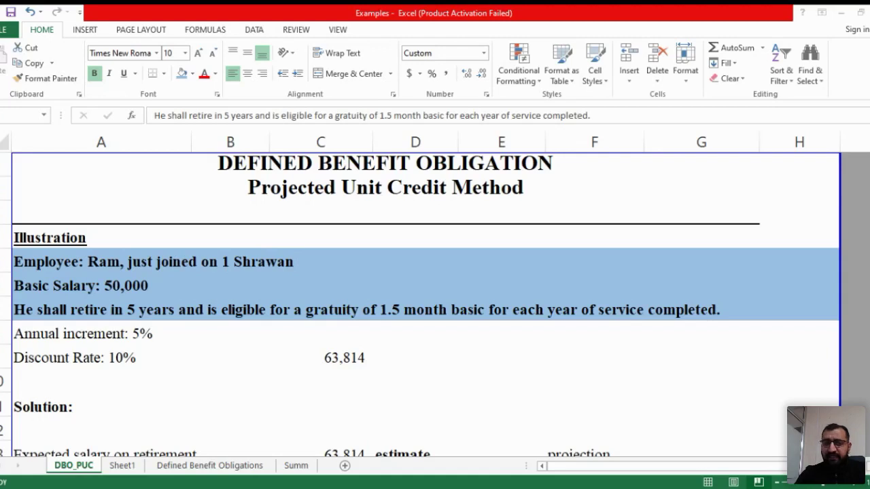
pyautogui.click(4, 309)
pyautogui.click(4, 333)
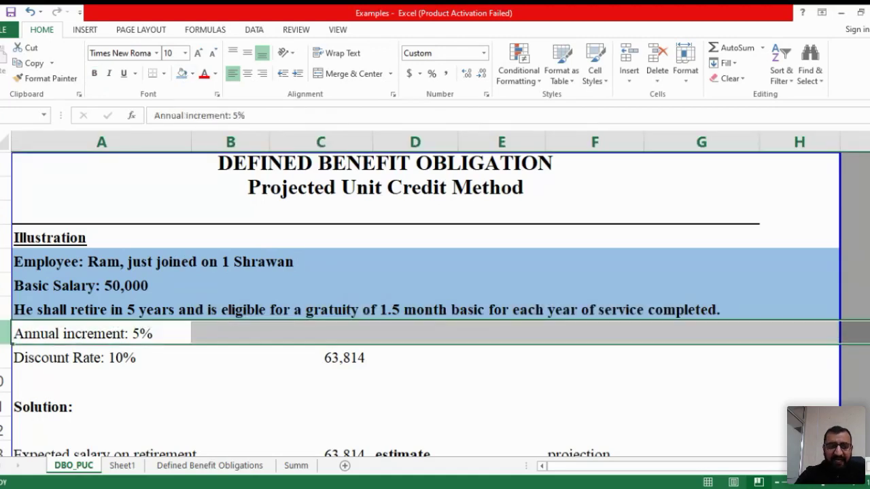
pyautogui.click(182, 74)
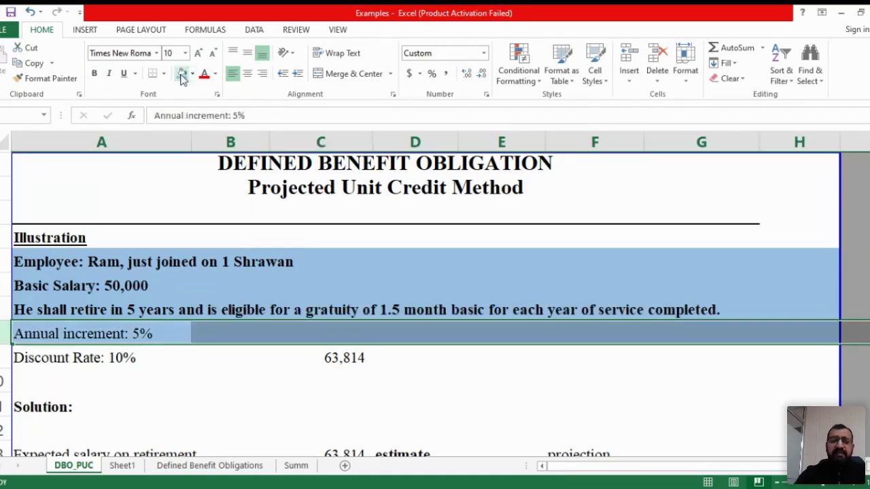
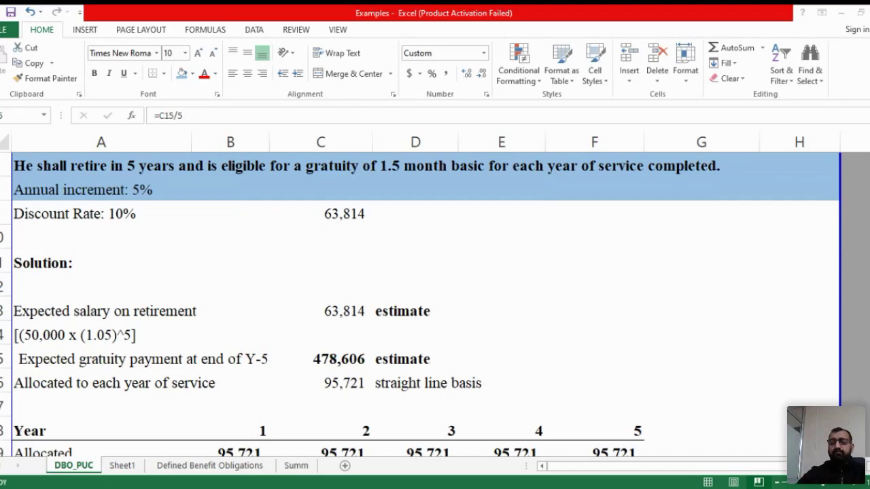
# - Re-enter the yearly service allocation in C16 as =C15/5
pyautogui.press('Left')
pyautogui.press('Right')
pyautogui.write('=')
pyautogui.press('Up')
pyautogui.write('/5')
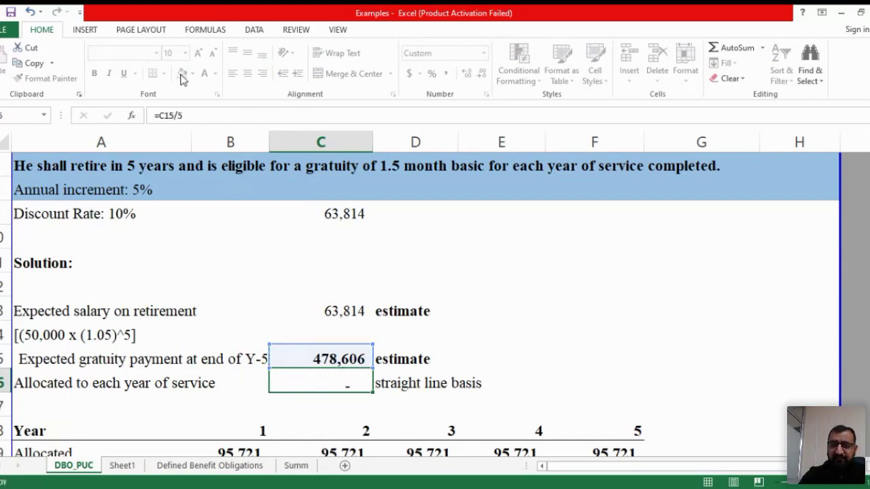
pyautogui.hotkey('ctrl', 'Return')
# - Remove the bold formatting from the salary and gratuity estimates in C13:D15
pyautogui.press('Up')
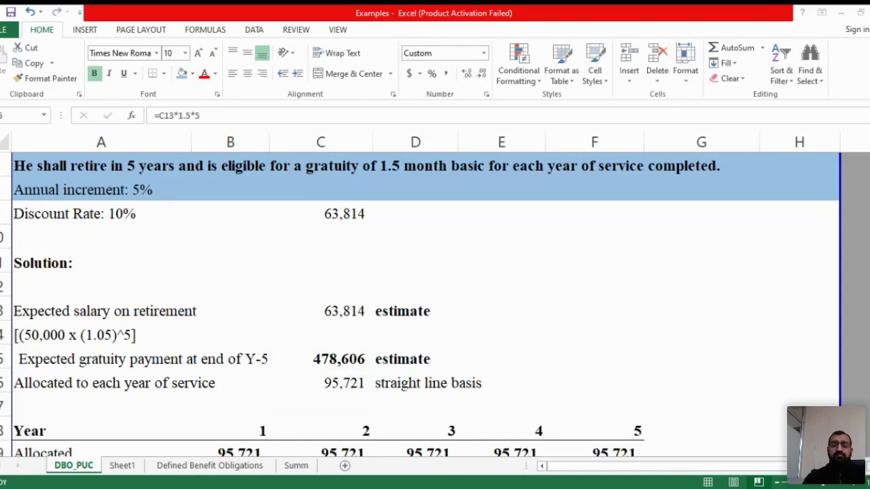
pyautogui.hotkey('shift', 'Right')
pyautogui.hotkey('shift', 'Up')
pyautogui.hotkey('shift', 'Up')
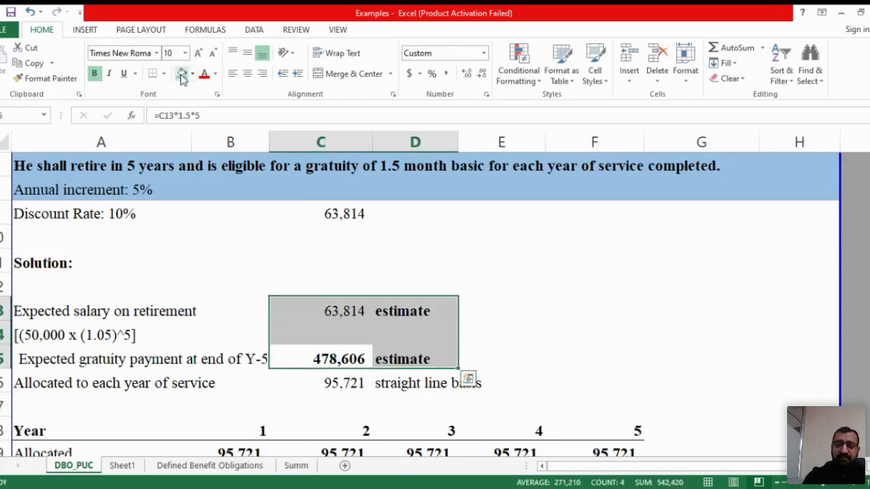
pyautogui.hotkey('ctrl', 'b')
# - Format the yearly allocation in C16 to show no decimal places
pyautogui.press('Down')
pyautogui.press('Left')
pyautogui.press('Right')
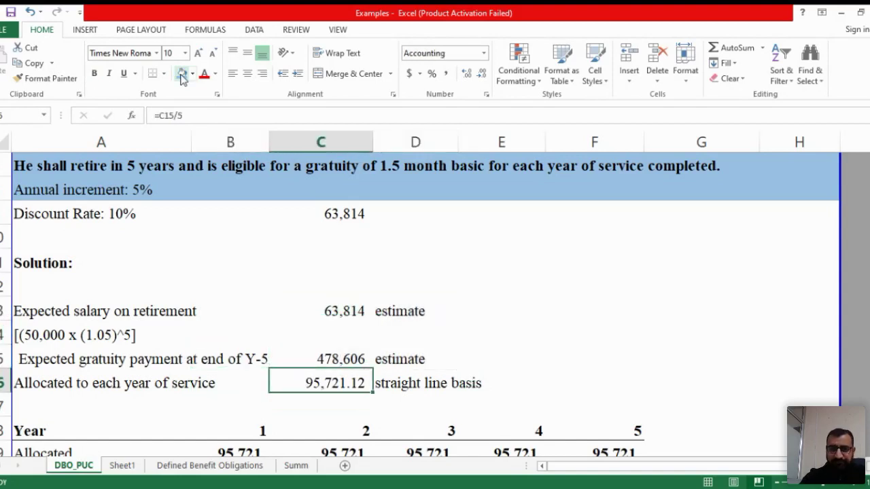
pyautogui.click(482, 74)
pyautogui.click(482, 73)
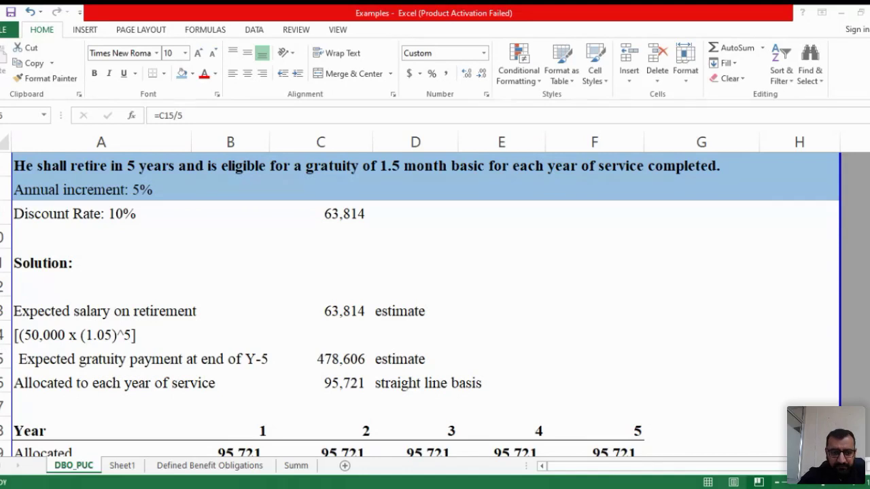
# - Examine the year headings in B18:F18 and the allocated amounts beneath them in B19:F19
pyautogui.press('Down')
pyautogui.press('Down')
pyautogui.press('Down')
pyautogui.press('Down')
pyautogui.press('Down')
pyautogui.press('Down')
pyautogui.press('Left')
pyautogui.press('Left')
pyautogui.press('Up')
pyautogui.press('Up')
pyautogui.press('Up')
pyautogui.press('Up')
pyautogui.press('Right')
pyautogui.hotkey('shift', 'Right')
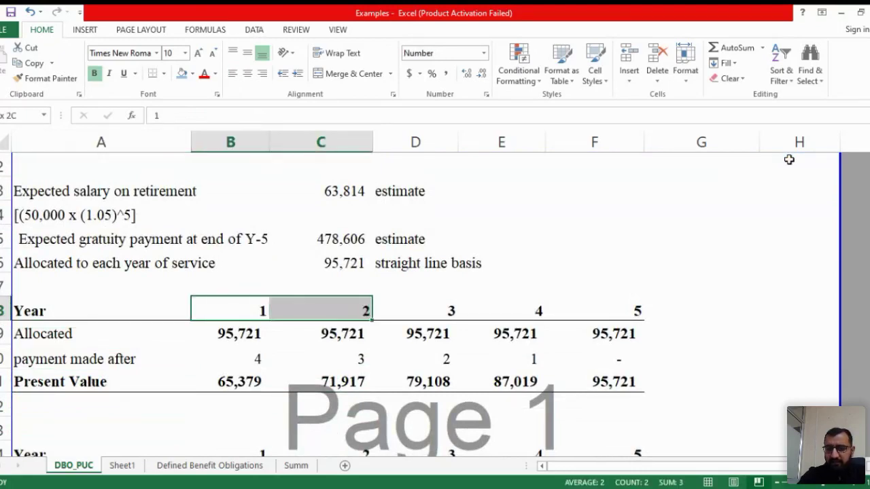
pyautogui.hotkey('shift', 'Right')
pyautogui.hotkey('shift', 'Right')
pyautogui.hotkey('shift', 'Right')
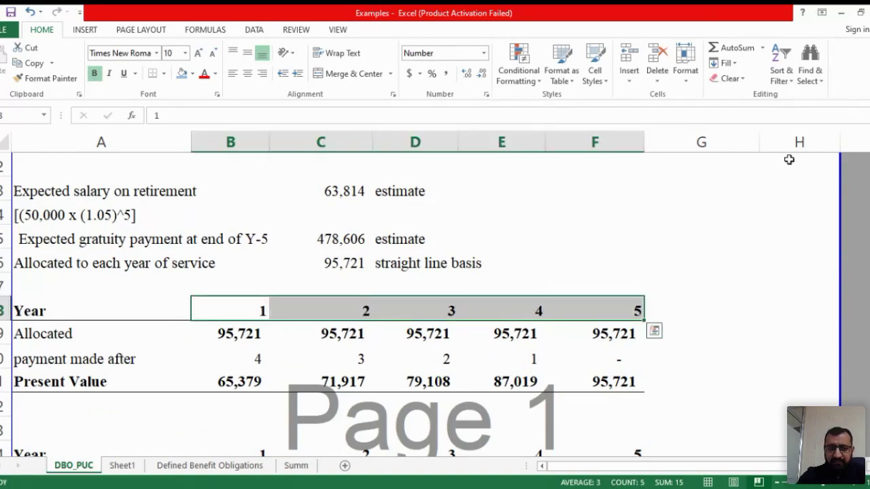
pyautogui.press('Down')
pyautogui.press('Left')
pyautogui.press('Right')
pyautogui.hotkey('shift', 'Right')
pyautogui.hotkey('shift', 'Right')
pyautogui.hotkey('shift', 'Right')
pyautogui.hotkey('shift', 'Right')
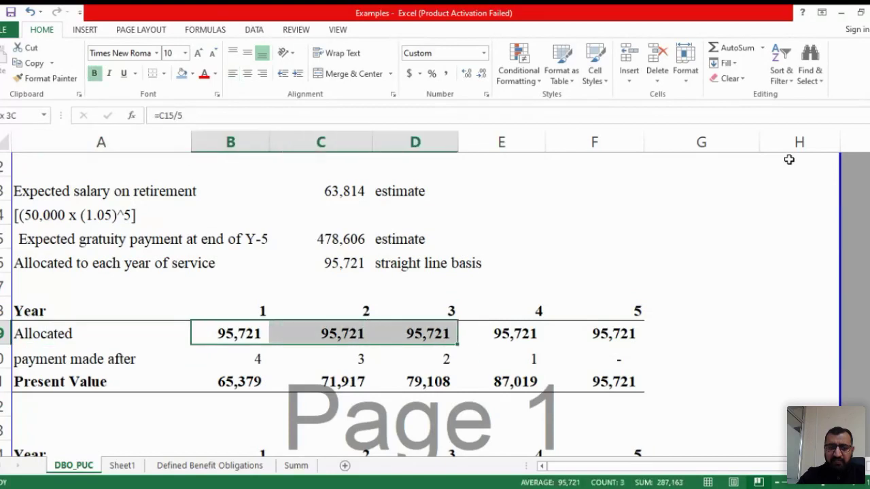
# - Total the five allocated amounts in H19 with =SUM(B19:F19) and make the total bold
pyautogui.press('Right')
pyautogui.press('Right')
pyautogui.press('Right')
pyautogui.press('Right')
pyautogui.press('Right')
pyautogui.press('Right')
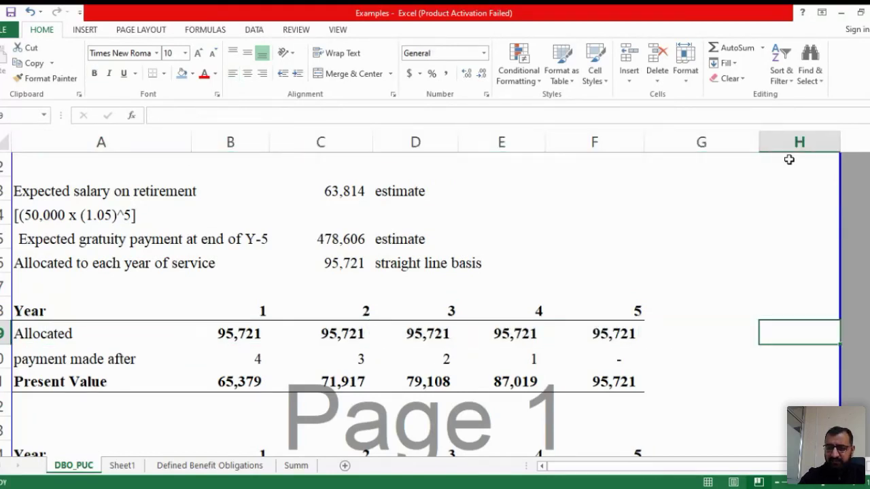
pyautogui.write('=sum')
pyautogui.press('Tab')
pyautogui.press('Left')
pyautogui.press('Left')
pyautogui.press('Left')
pyautogui.press('Left')
pyautogui.press('Left')
pyautogui.press('Left')
pyautogui.hotkey('shift', 'Right')
pyautogui.hotkey('shift', 'Right')
pyautogui.hotkey('shift', 'Right')
pyautogui.hotkey('shift', 'Right')
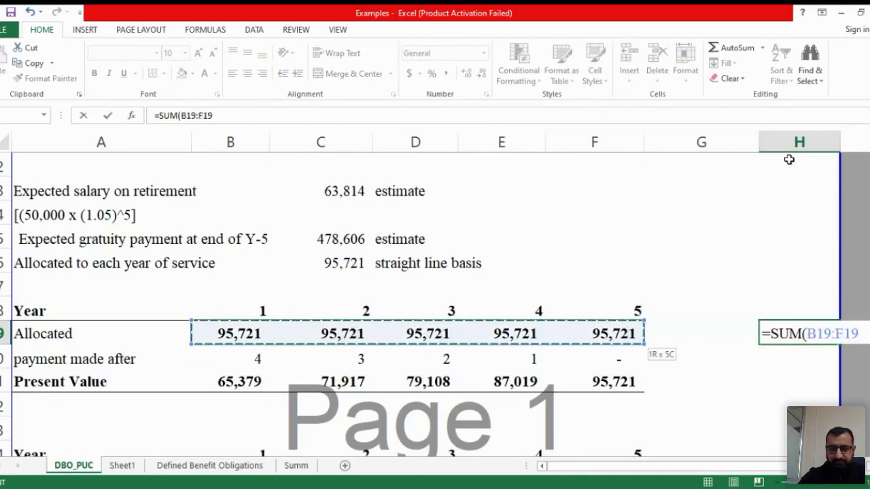
pyautogui.press('Return')
pyautogui.press('Up')
pyautogui.hotkey('ctrl', 'b')
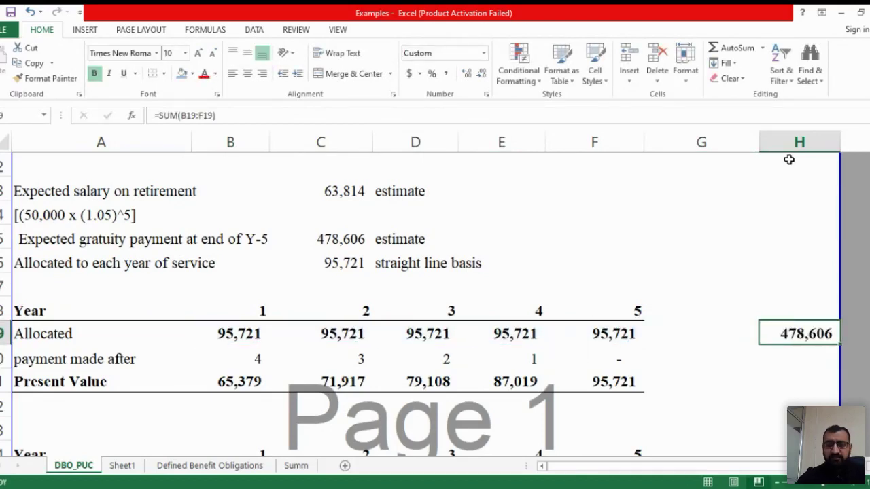
# - Review the "payment made after" periods in row 20 and the yearly allocated amounts in row 19
pyautogui.hotkey('alt', 'Tab')
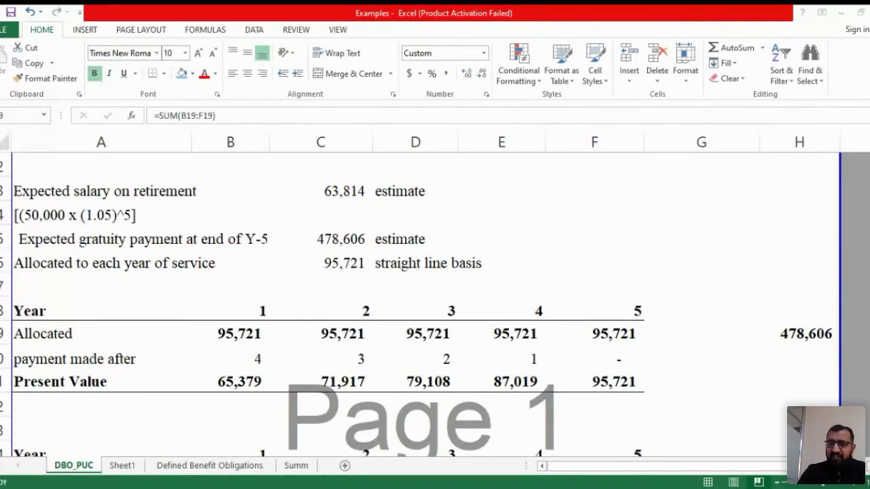
pyautogui.press('Down')
pyautogui.press('Left')
pyautogui.press('Left')
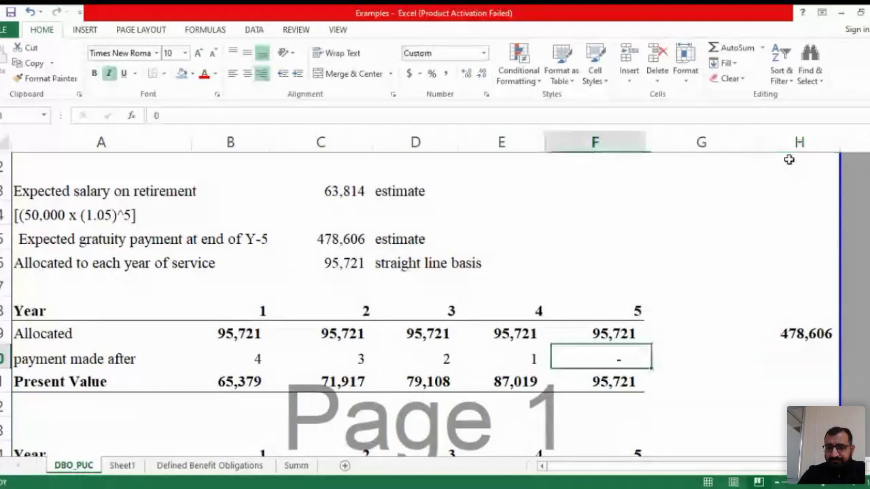
pyautogui.press('Left')
pyautogui.press('Left')
pyautogui.press('Left')
pyautogui.press('Left')
pyautogui.press('Up')
pyautogui.press('Left')
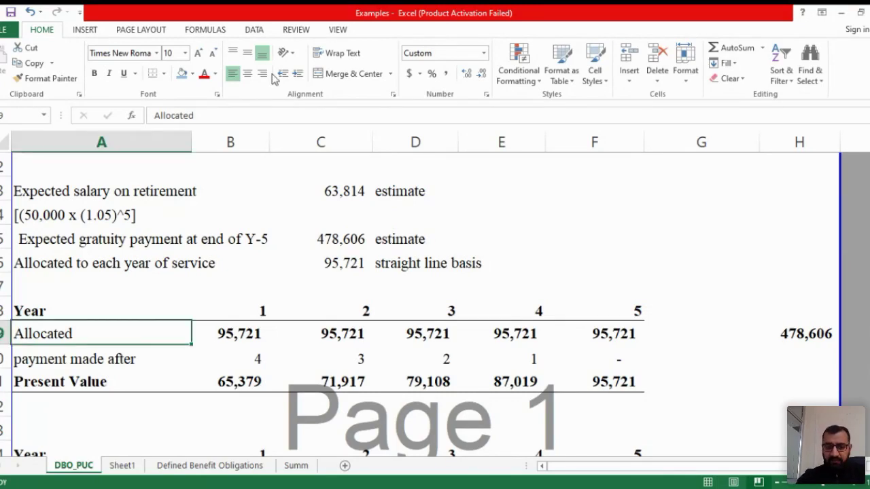
pyautogui.press('Right')
pyautogui.press('Right')
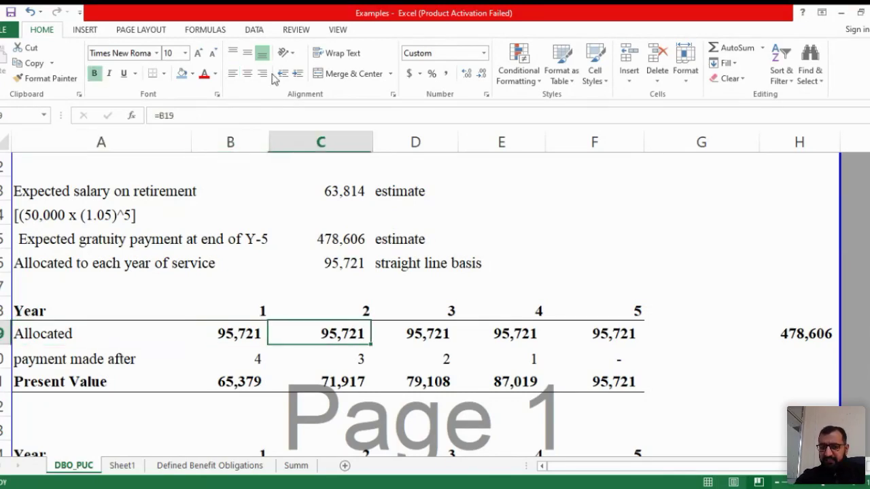
# - Examine the amounts allocated to years 1 to 5 in B19:F19
pyautogui.press('Left')
pyautogui.press('Down')
pyautogui.press('Up')
pyautogui.hotkey('ctrl', 'b')
pyautogui.hotkey('ctrl', 'b')
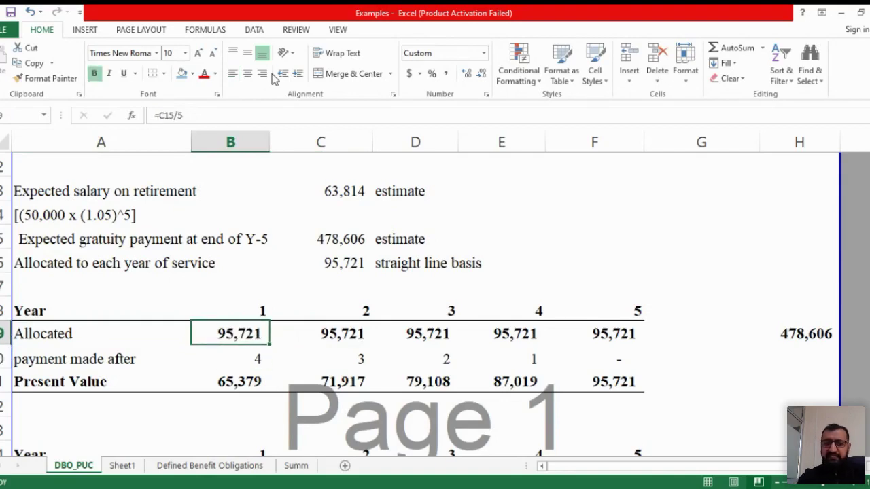
pyautogui.hotkey('shift', 'Right')
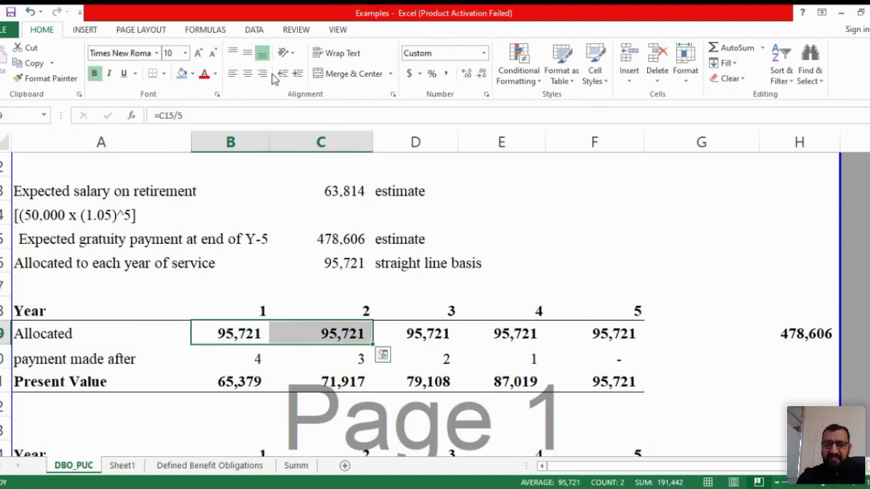
pyautogui.hotkey('shift', 'Right')
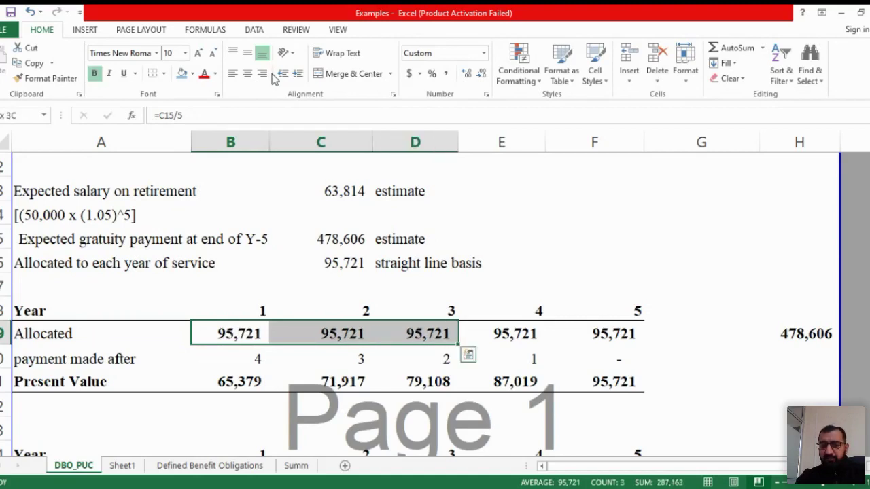
pyautogui.hotkey('shift', 'Right')
pyautogui.hotkey('shift', 'Right')
pyautogui.hotkey('ctrl', 'b')
pyautogui.hotkey('ctrl', 'b')
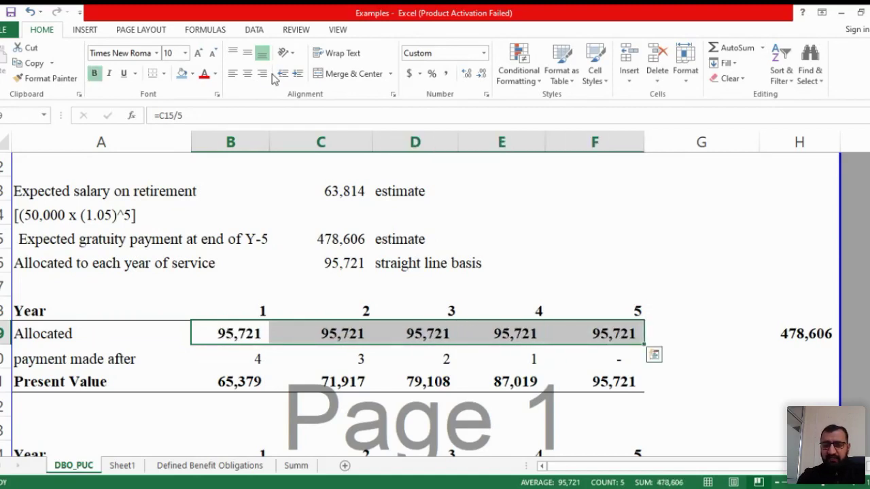
pyautogui.hotkey('ctrl', 'b')
pyautogui.hotkey('ctrl', 'b')
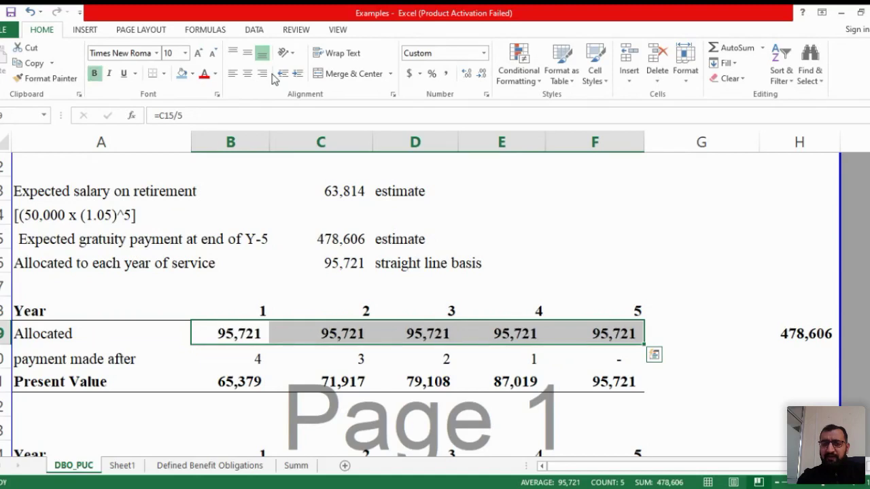
# - Check the total of the allocated amounts in H19
pyautogui.press('Right')
pyautogui.press('Right')
pyautogui.press('Right')
pyautogui.press('Right')
pyautogui.press('Right')
pyautogui.press('Right')
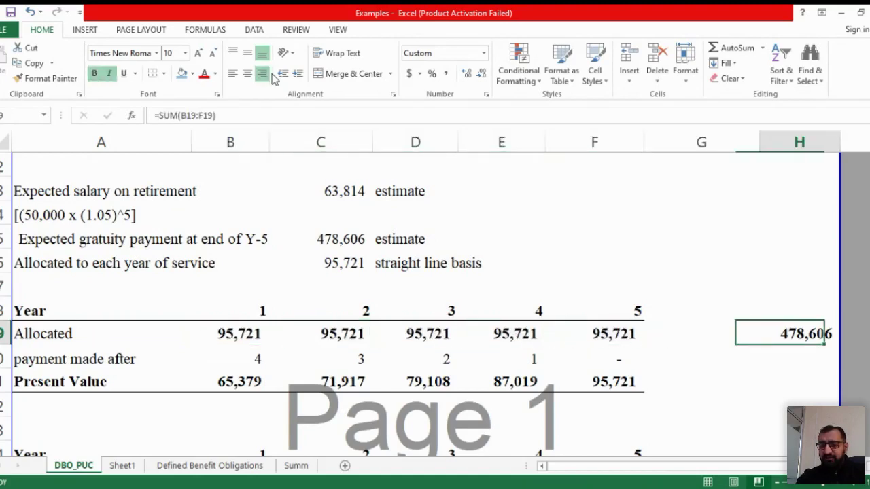
pyautogui.hotkey('ctrl', 'b')
pyautogui.hotkey('ctrl', 'b')
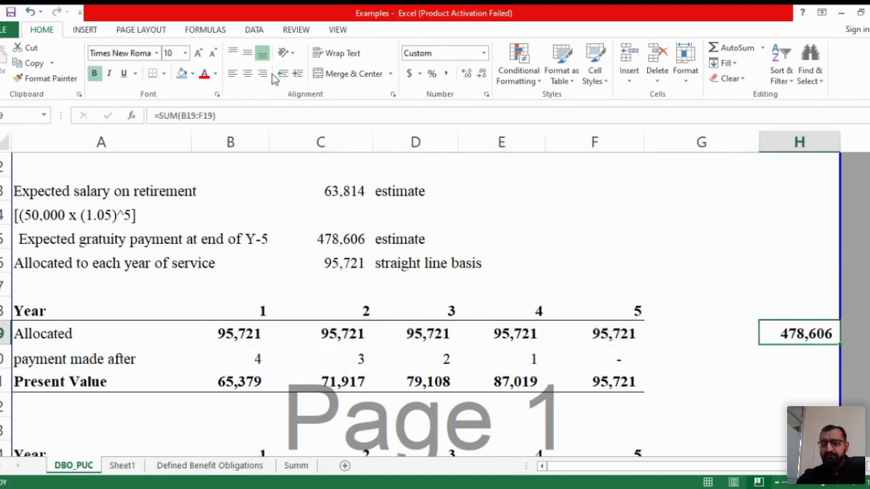
pyautogui.hotkey('alt', 'Tab')
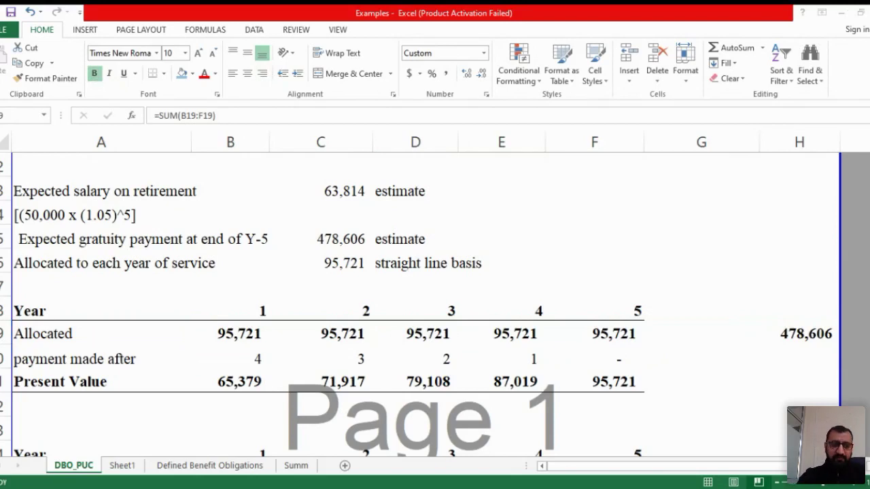
pyautogui.hotkey('alt', 'Tab')
# - Compare year 1's allocated amount in B19 with its "payment made after" period in B20
pyautogui.press('Down')
pyautogui.press('Left')
pyautogui.press('Left')
pyautogui.press('Left')
pyautogui.press('Left')
pyautogui.press('Left')
pyautogui.press('Left')
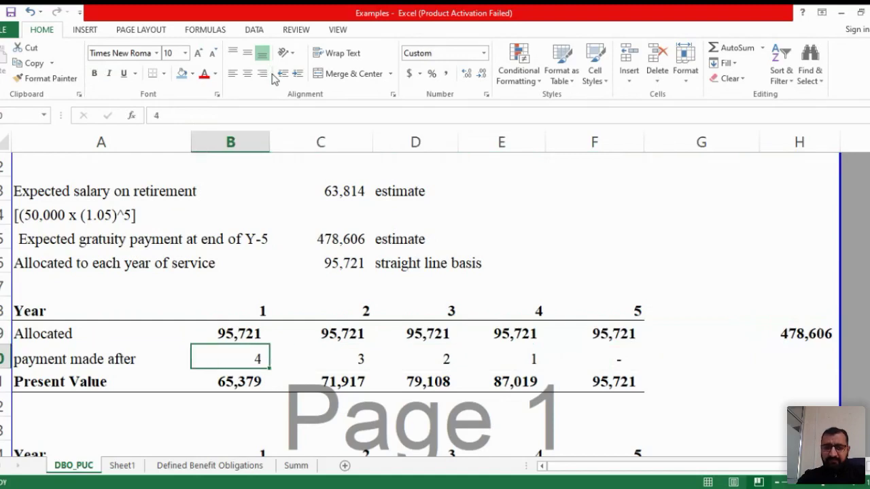
pyautogui.press('Up')
pyautogui.hotkey('ctrl', 'b')
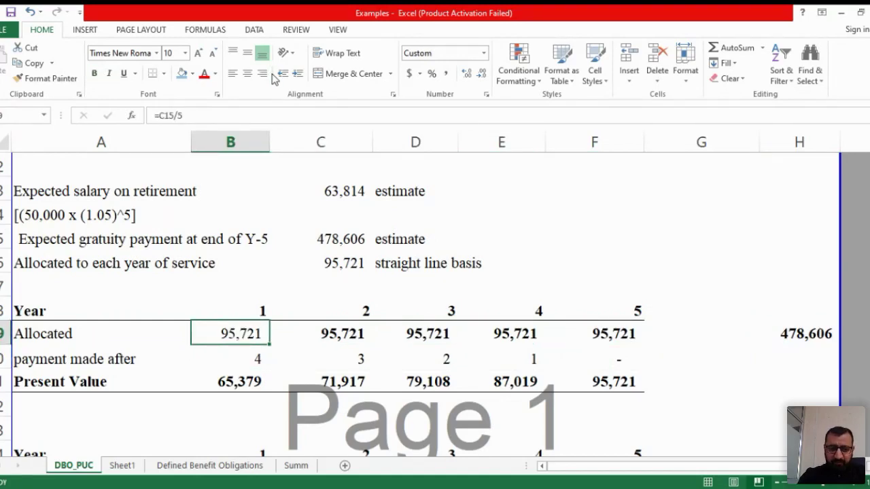
pyautogui.hotkey('ctrl', 'b')
pyautogui.hotkey('alt', 'Tab')
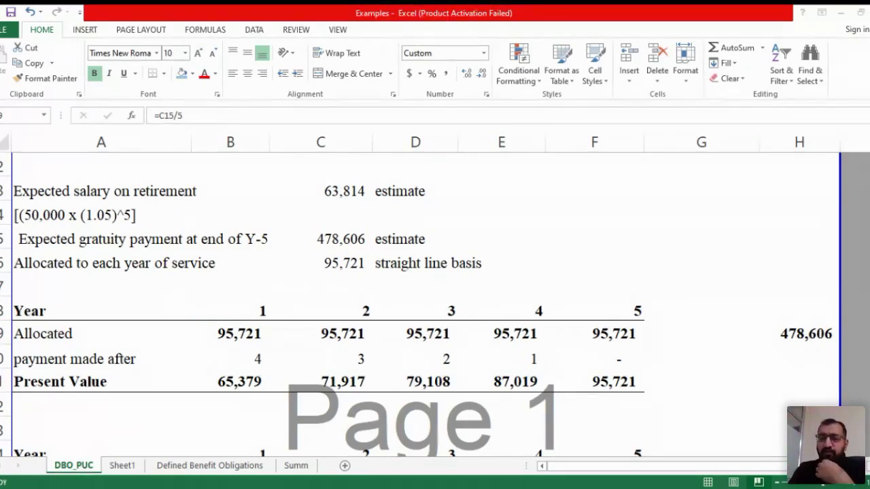
pyautogui.click(231, 333)
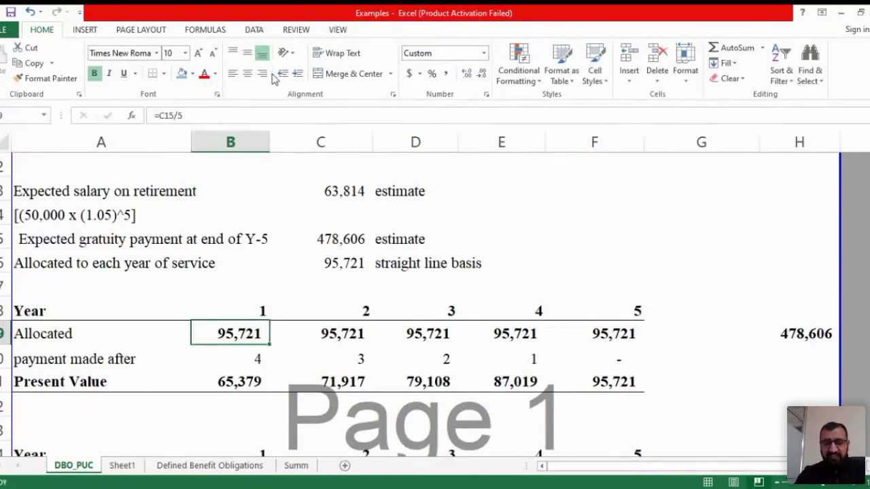
# - Review the five service year headings in B18:F18 against year 1's payment period in B20
pyautogui.press('Up')
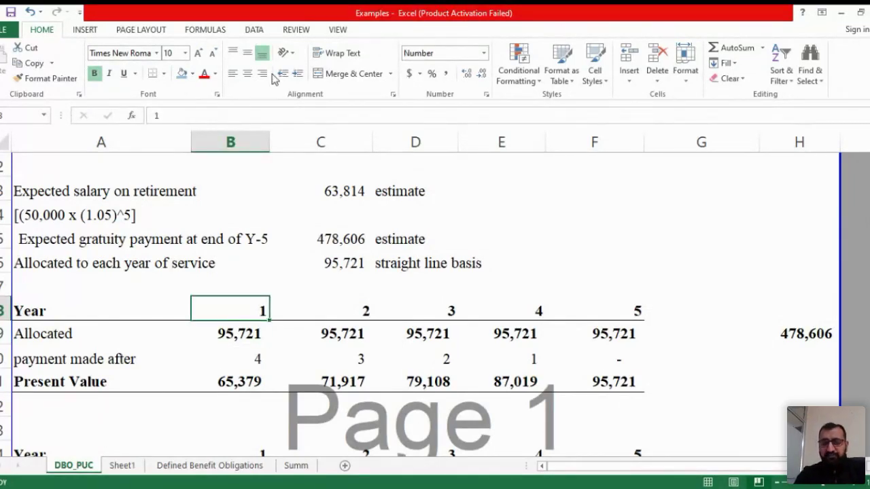
pyautogui.hotkey('shift', 'Down')
pyautogui.hotkey('shift', 'Up')
pyautogui.hotkey('shift', 'Up')
pyautogui.hotkey('shift', 'Right')
pyautogui.hotkey('shift', 'Right')
pyautogui.hotkey('shift', 'Right')
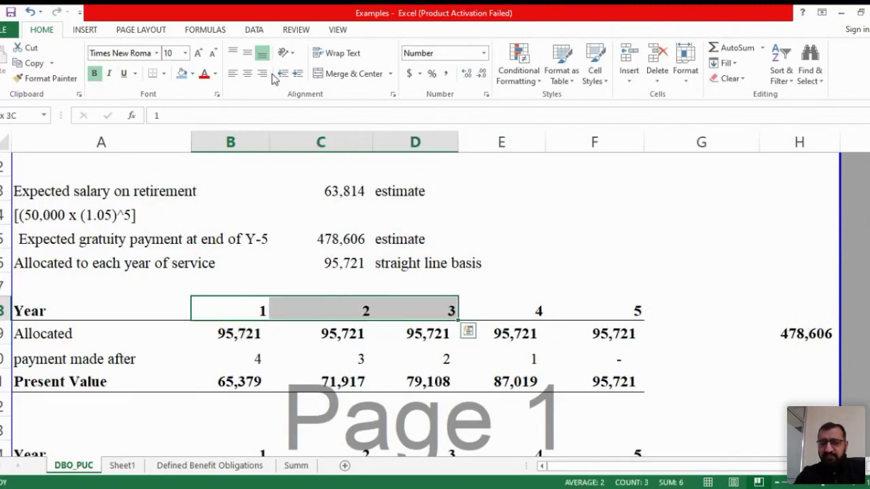
pyautogui.hotkey('shift', 'Right')
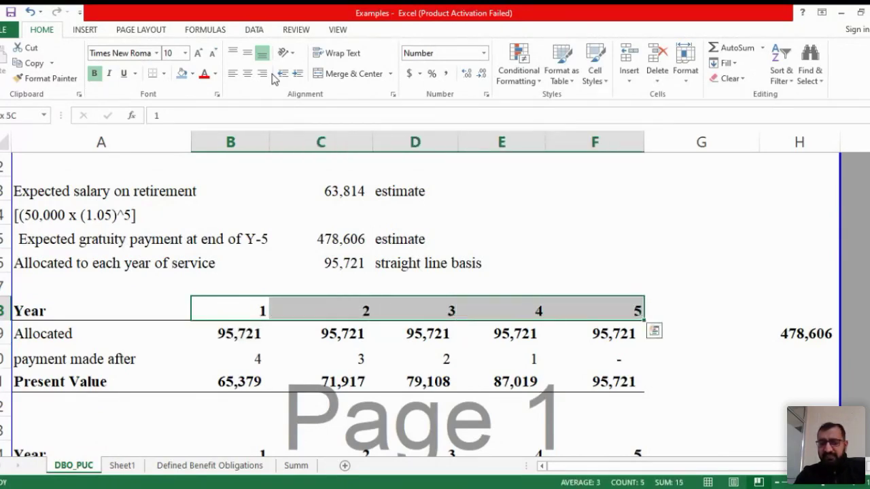
pyautogui.press('Left')
pyautogui.press('Down')
pyautogui.press('Down')
pyautogui.press('Right')
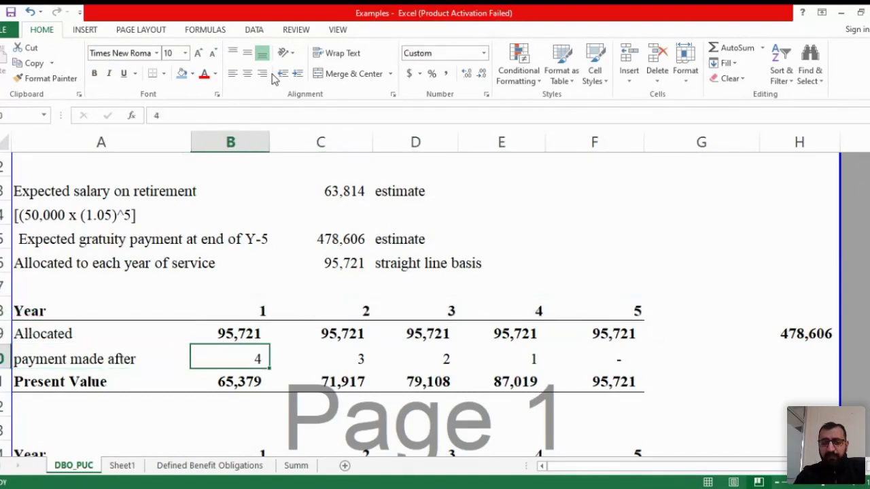
# - Examine the year headings with their allocated amounts in B18:F19, ending at the year 1 "payment made after" period in B20
pyautogui.press('Up')
pyautogui.press('Up')
pyautogui.hotkey('shift', 'Down')
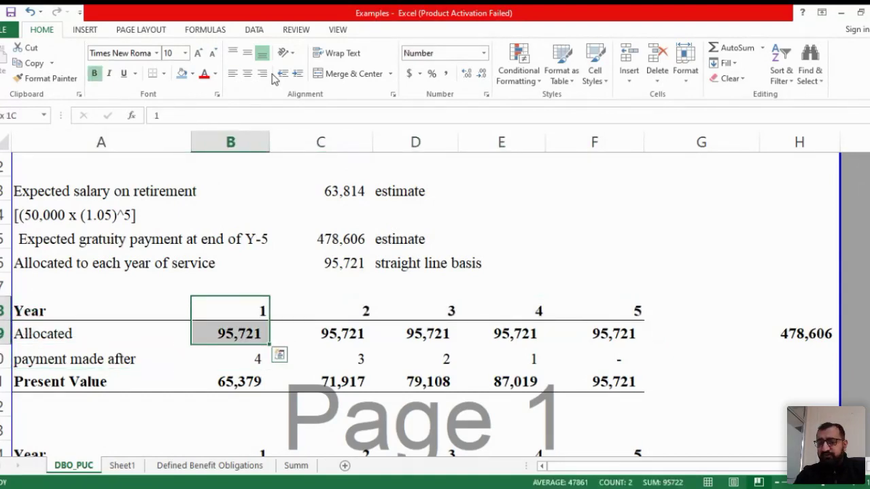
pyautogui.hotkey('shift', 'Right')
pyautogui.hotkey('shift', 'Right')
pyautogui.hotkey('shift', 'Right')
pyautogui.hotkey('shift', 'Right')
pyautogui.hotkey('shift', 'Right')
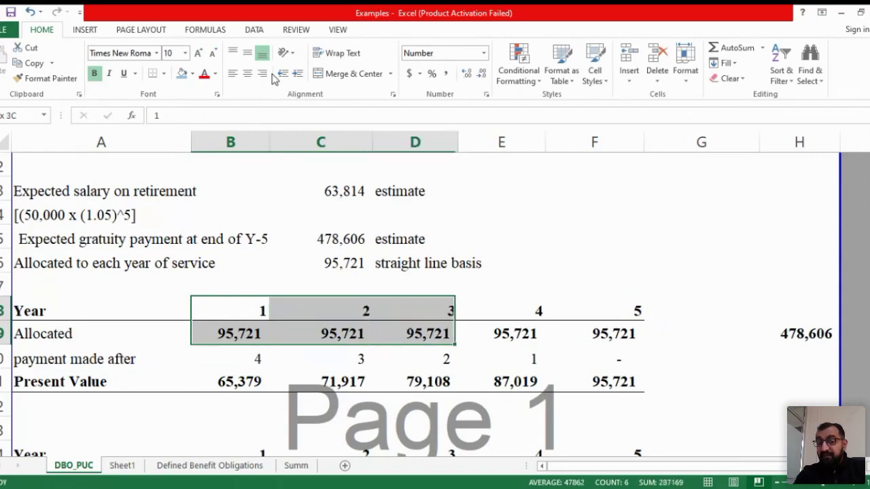
pyautogui.hotkey('shift', 'Left')
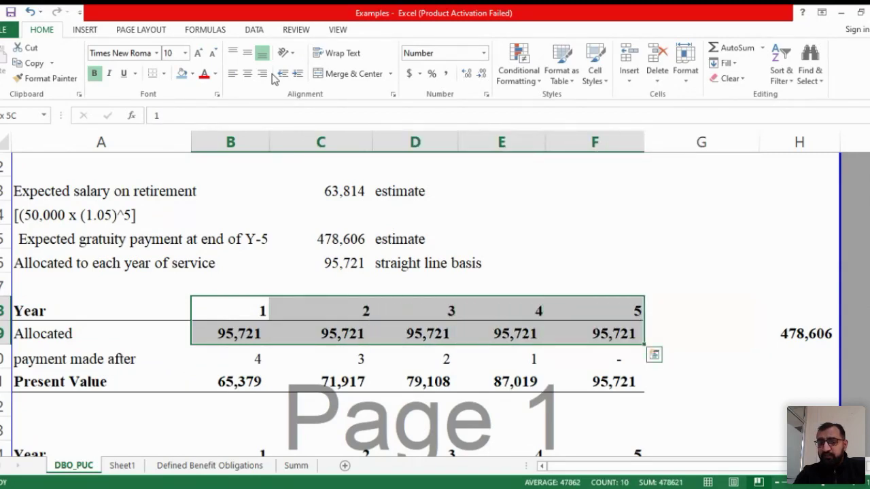
pyautogui.hotkey('shift', 'Left')
pyautogui.hotkey('shift', 'Left')
pyautogui.hotkey('shift', 'Left')
pyautogui.hotkey('shift', 'Left')
pyautogui.hotkey('shift', 'Left')
pyautogui.hotkey('shift', 'Down')
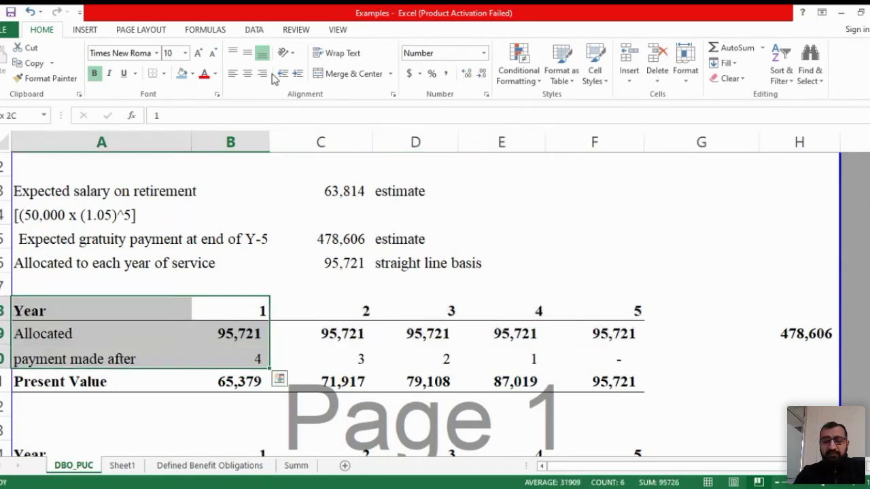
pyautogui.press('Down')
pyautogui.press('Down')
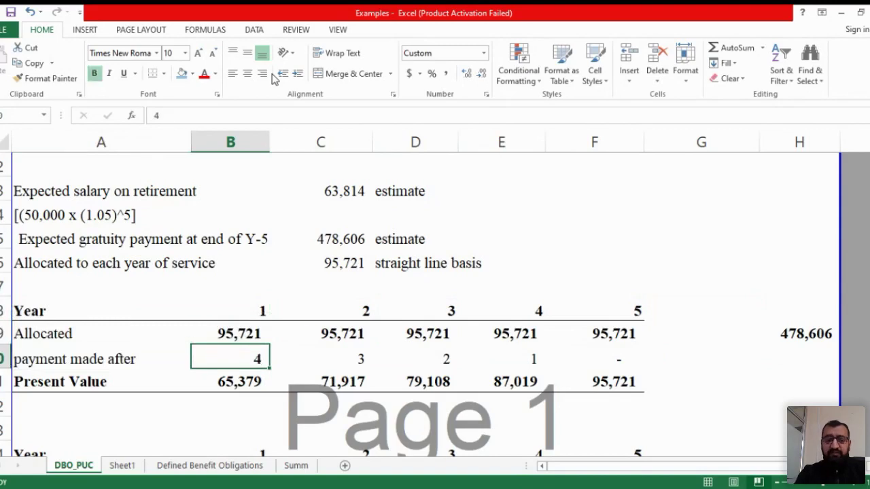
pyautogui.hotkey('alt', 'Tab')
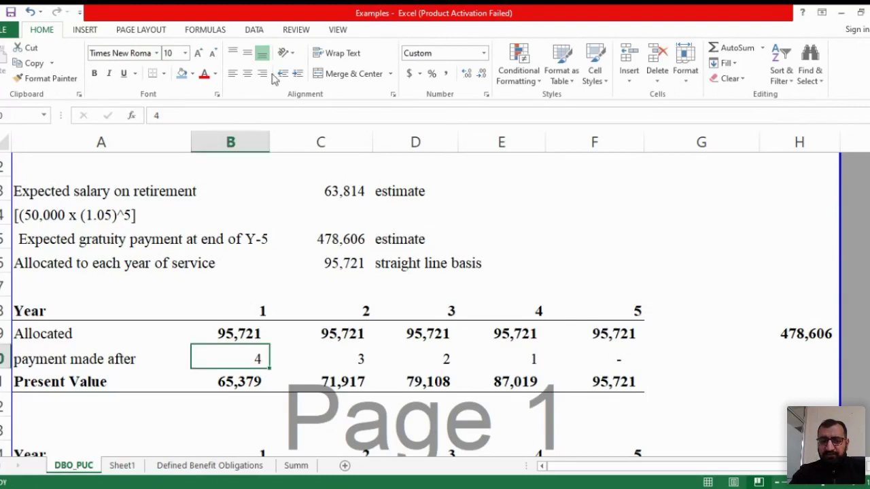
# - Examine year 2's allocated amount, payment period and present value in C18:C21
pyautogui.click(340, 315)
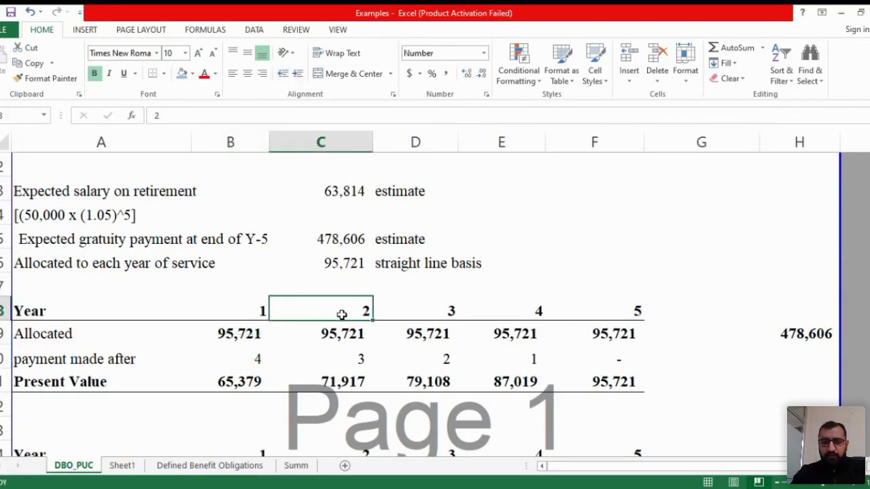
pyautogui.hotkey('shift', 'Down')
pyautogui.hotkey('shift', 'Down')
pyautogui.hotkey('shift', 'Down')
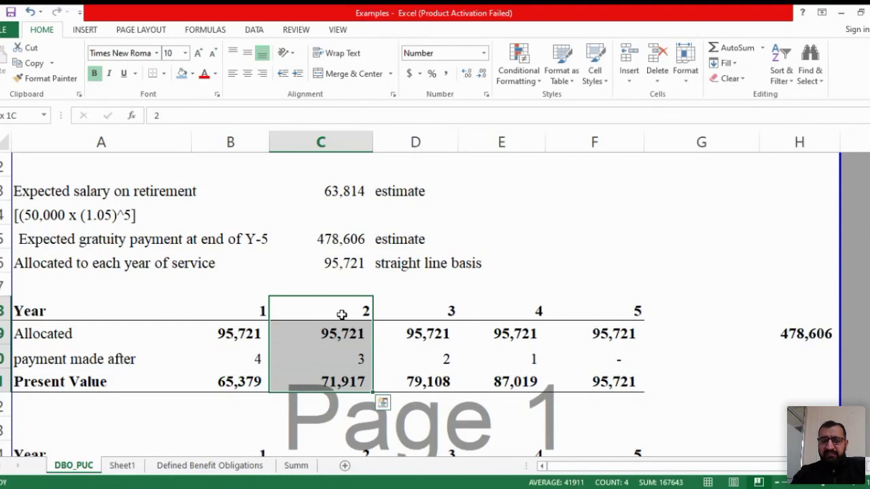
pyautogui.hotkey('shift', 'Up')
pyautogui.hotkey('shift', 'Up')
pyautogui.press('Down')
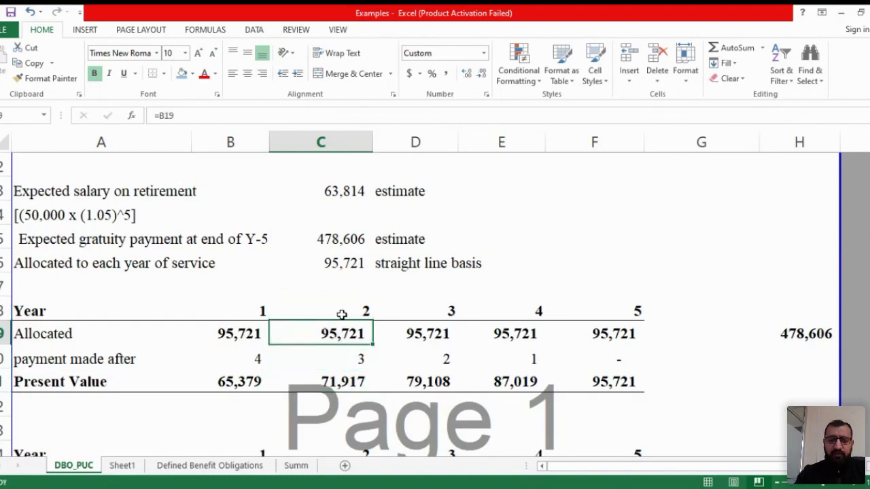
pyautogui.hotkey('alt', 'Tab')
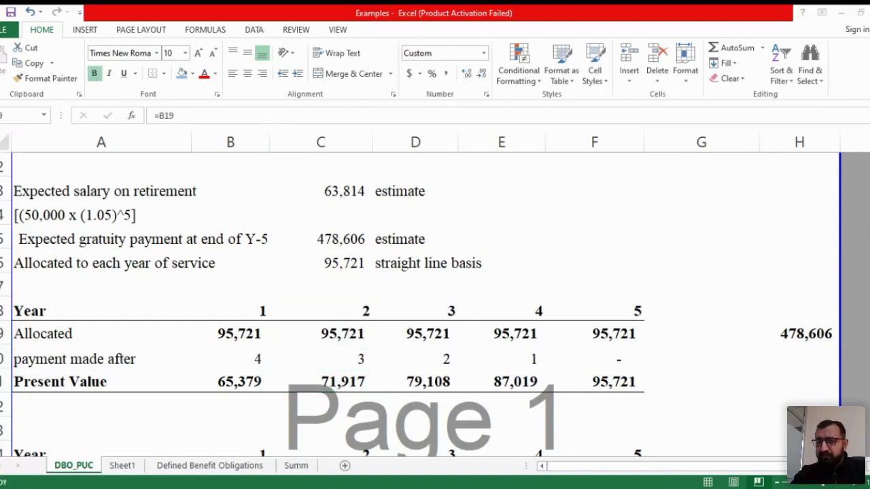
pyautogui.click(342, 319)
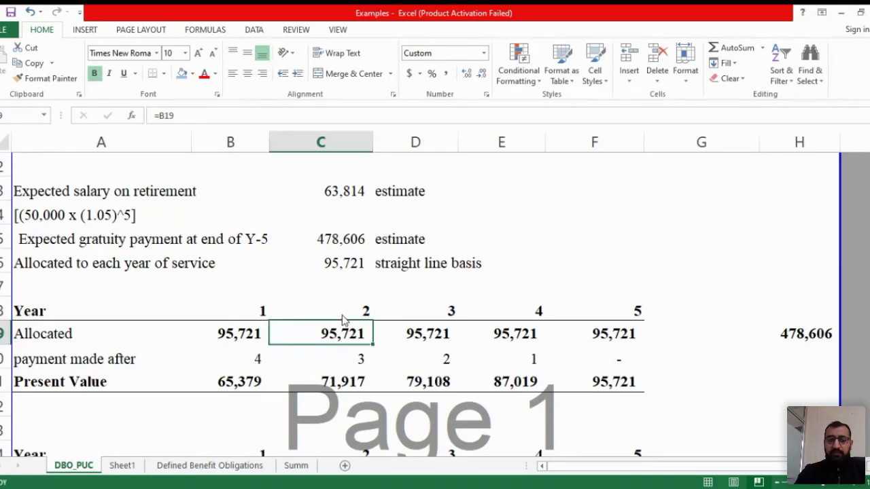
# - Review the allocations for years 2 to 5 in C18:F19 against year 2's payment period in C20
pyautogui.click(342, 315)
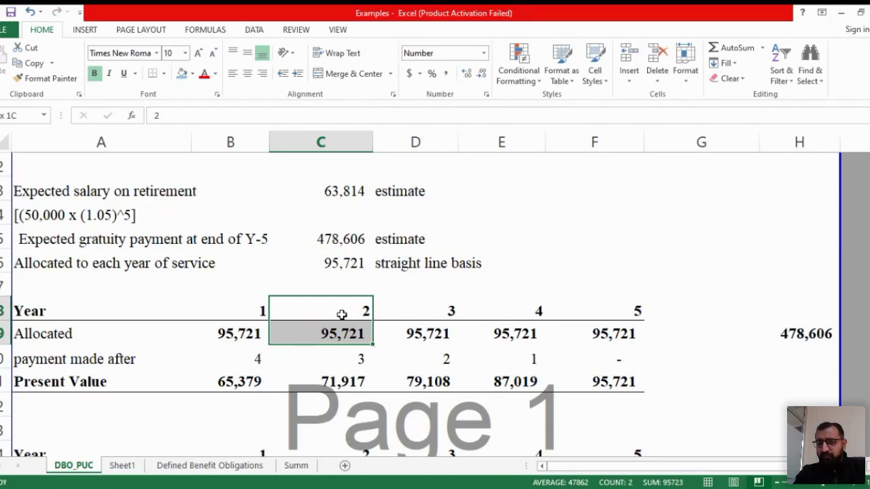
pyautogui.hotkey('shift', 'Right')
pyautogui.hotkey('shift', 'Right')
pyautogui.hotkey('shift', 'Right')
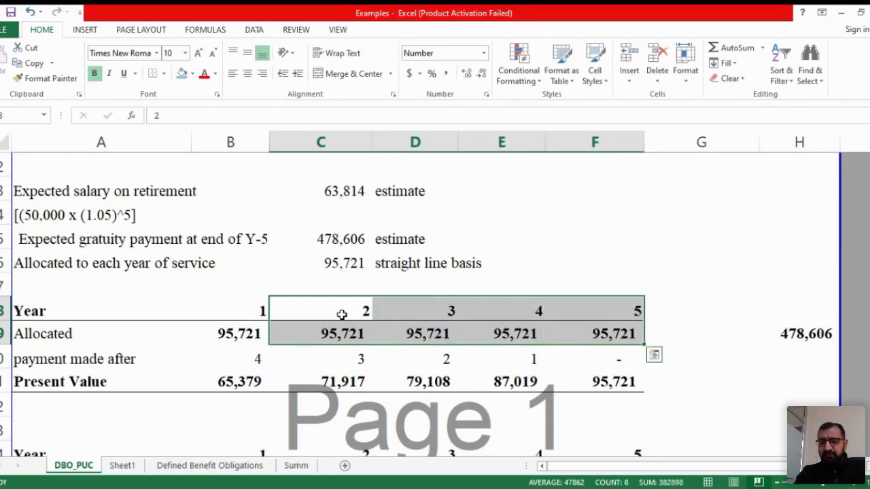
pyautogui.press('Down')
pyautogui.press('Down')
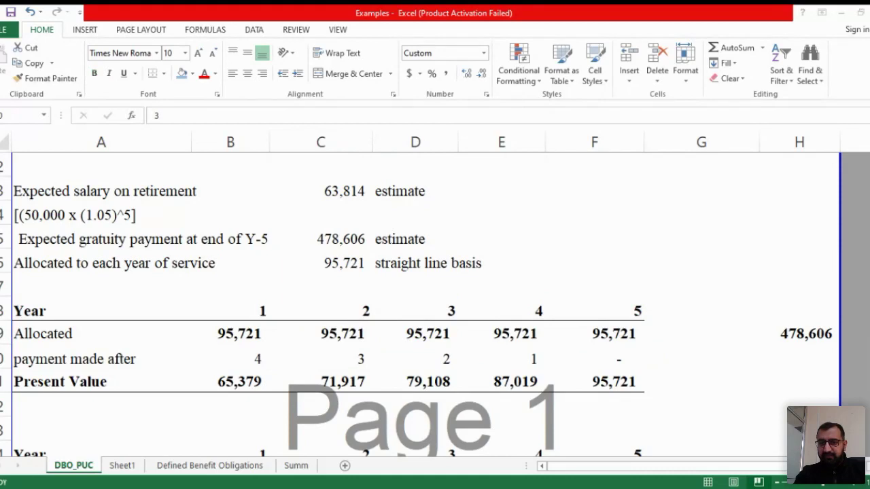
# - Compare year 3's payment period in D20 with the allocated amounts for years 3 to 5 in D19:F19
pyautogui.press('Right')
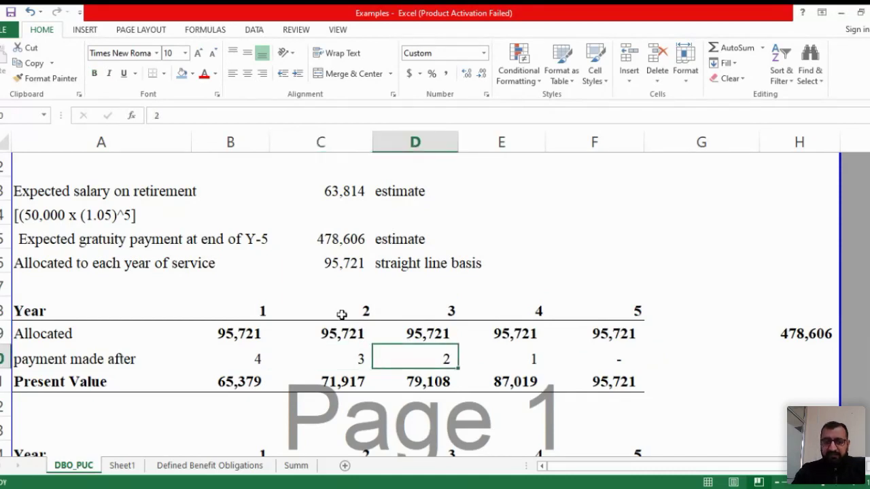
pyautogui.press('Up')
pyautogui.press('Up')
pyautogui.press('Down')
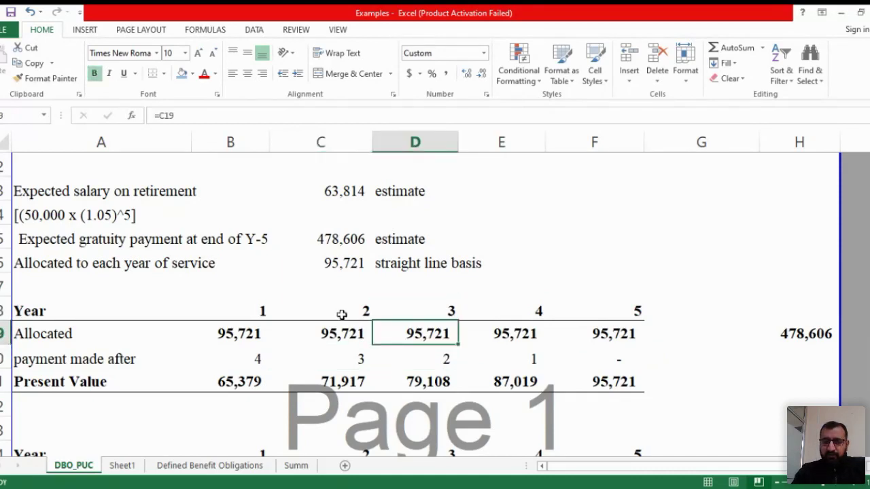
pyautogui.hotkey('shift', 'Right')
pyautogui.hotkey('shift', 'Right')
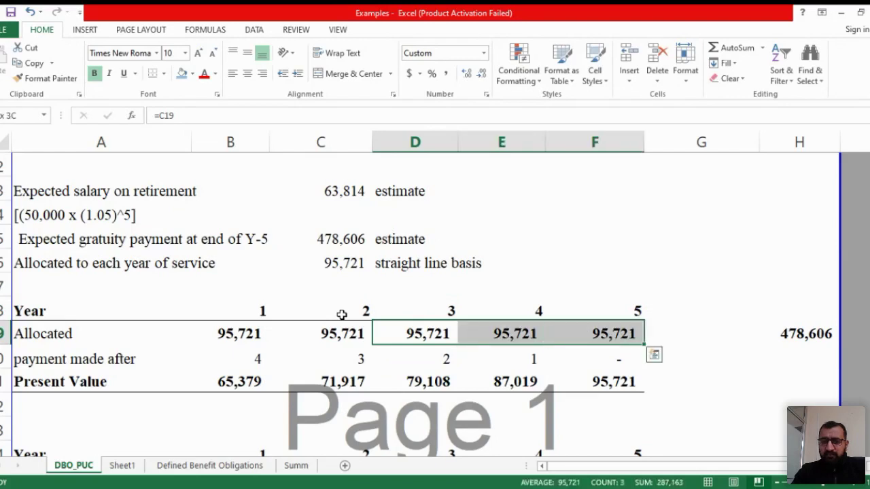
# - Compare the year 4 and 5 headings in E18:F18 with year 4's payment period in E20
pyautogui.press('Down')
pyautogui.press('Right')
pyautogui.press('Up')
pyautogui.press('Up')
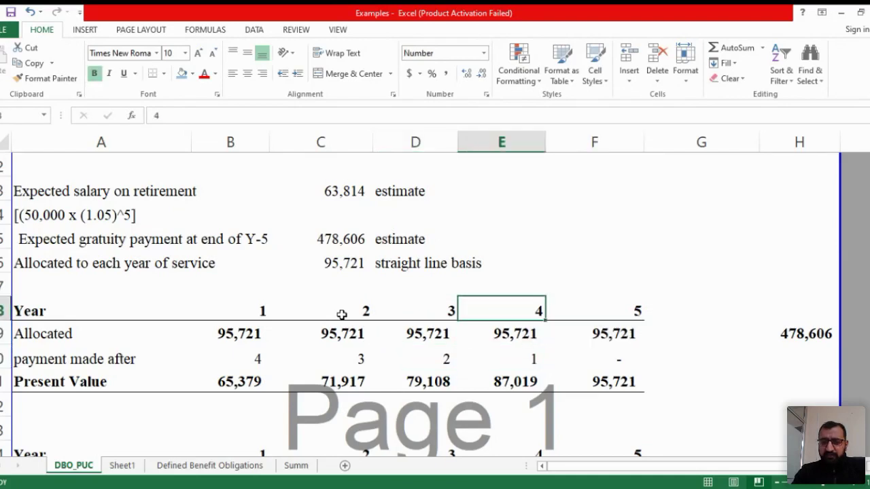
pyautogui.hotkey('shift', 'Right')
pyautogui.press('Down')
pyautogui.press('Down')
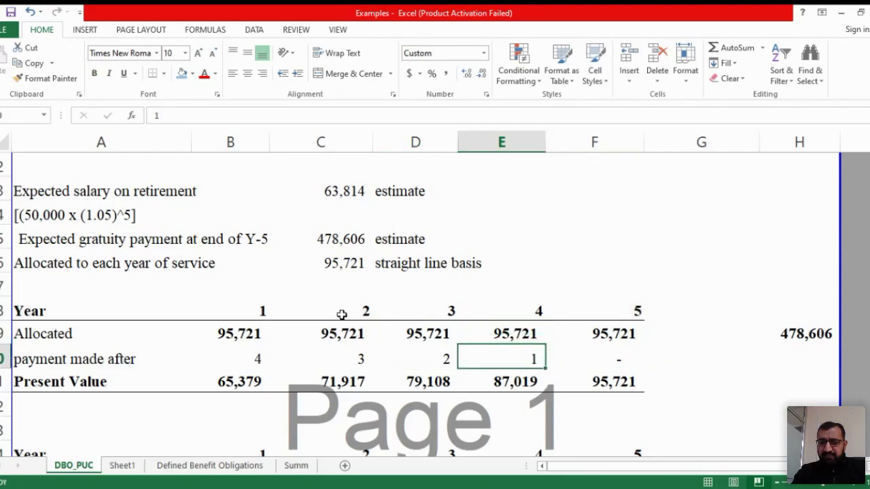
# - Examine year 5's allocated amount, payment period and present value in F18:F21
pyautogui.press('Right')
pyautogui.press('Up')
pyautogui.press('Up')
pyautogui.hotkey('shift', 'Down')
pyautogui.hotkey('shift', 'Down')
pyautogui.hotkey('shift', 'Down')
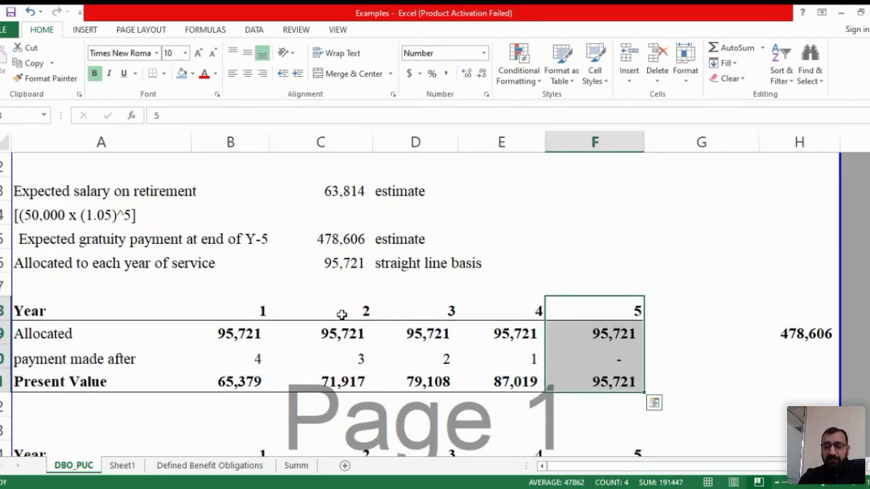
# - Compare the payment periods of years 1 to 5 in B20:F20
pyautogui.press('Down')
pyautogui.press('Down')
pyautogui.hotkey('shift', 'Left')
pyautogui.hotkey('shift', 'Left')
pyautogui.hotkey('shift', 'Left')
pyautogui.hotkey('shift', 'Left')
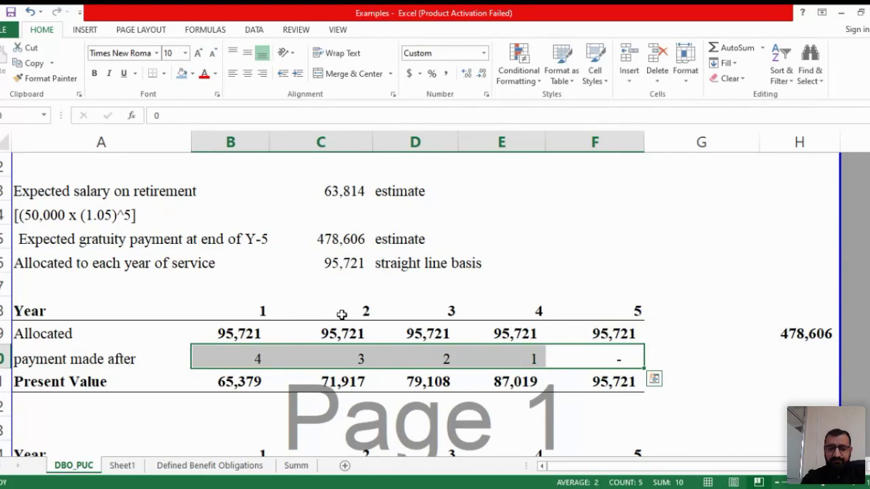
pyautogui.hotkey('alt', 'Tab')
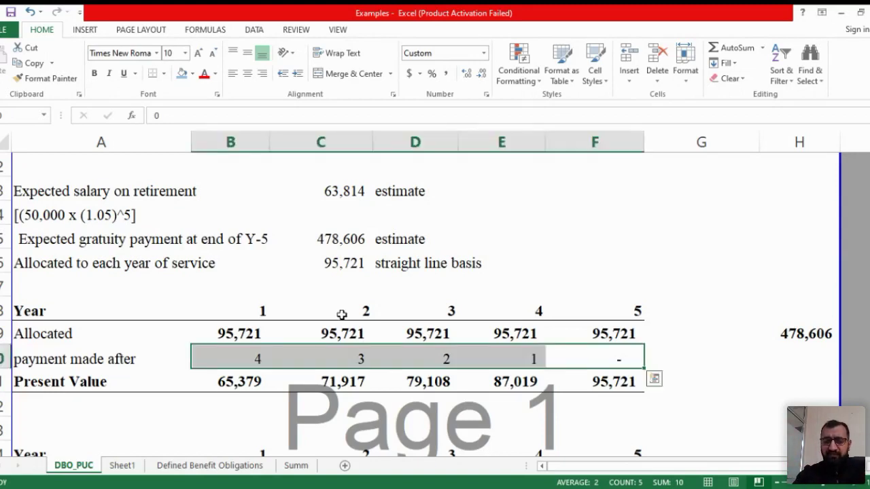
# - Review the whole payment-made-after row in A20:F20, including its label
pyautogui.press('Left')
pyautogui.press('Left')
pyautogui.press('Left')
pyautogui.press('Left')
pyautogui.press('Left')
pyautogui.hotkey('shift', 'Right')
pyautogui.hotkey('shift', 'Right')
pyautogui.hotkey('shift', 'Right')
pyautogui.hotkey('shift', 'Right')
pyautogui.hotkey('shift', 'Right')
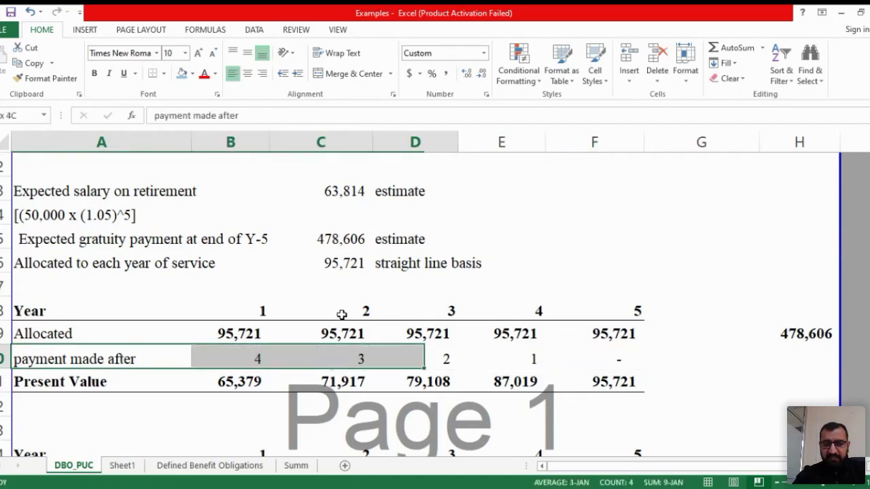
pyautogui.hotkey('ctrl', 'b')
pyautogui.hotkey('ctrl', 'b')
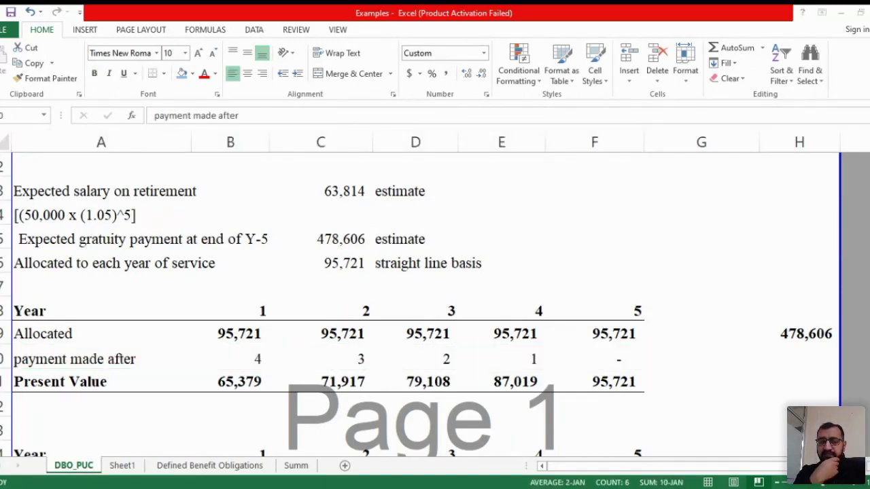
pyautogui.hotkey('alt', 'Tab')
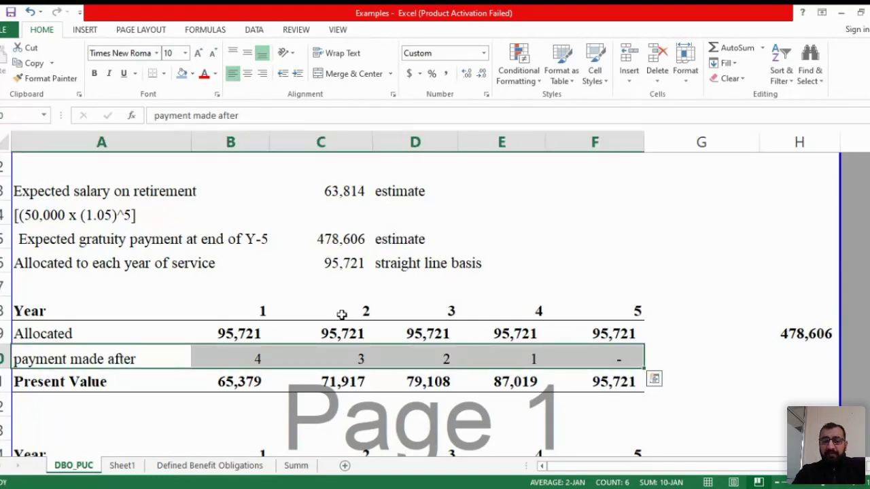
# - Examine year 1's allocated amount in B19 together with its year heading in B18
pyautogui.press('Up')
pyautogui.press('Right')
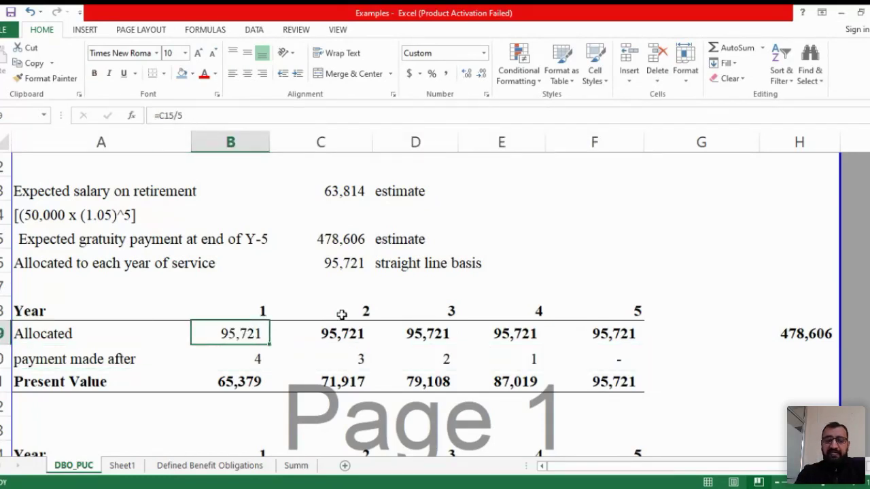
pyautogui.hotkey('alt', 'Tab')
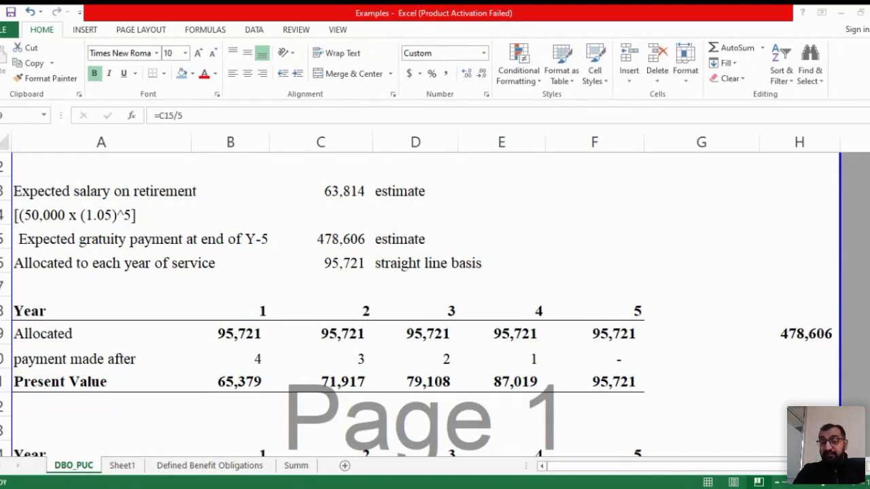
pyautogui.hotkey('alt', 'Tab')
pyautogui.press('Up')
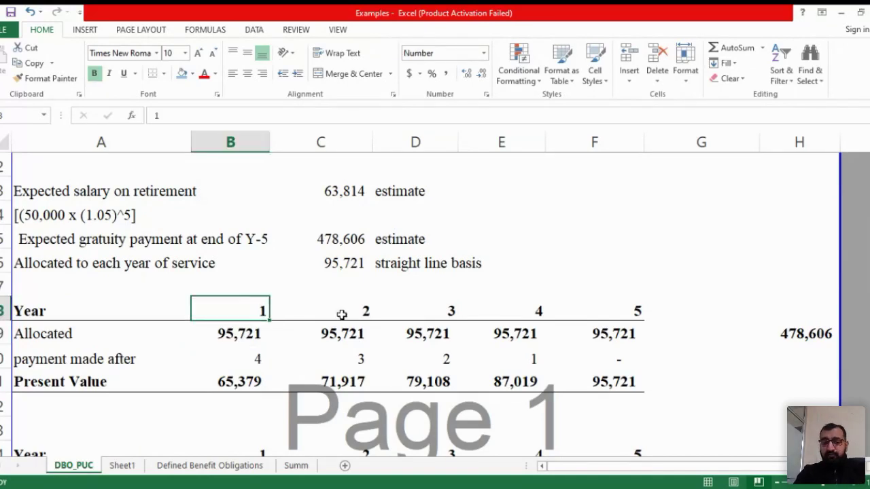
# - Compare the allocated amounts for years 1 to 5 in B19:F19 with the total in H19
pyautogui.press('Down')
pyautogui.hotkey('shift', 'Right')
pyautogui.hotkey('shift', 'Right')
pyautogui.hotkey('shift', 'Right')
pyautogui.hotkey('shift', 'Right')
pyautogui.press('Right')
pyautogui.press('Right')
pyautogui.press('Right')
pyautogui.press('Right')
pyautogui.press('Right')
pyautogui.press('Right')
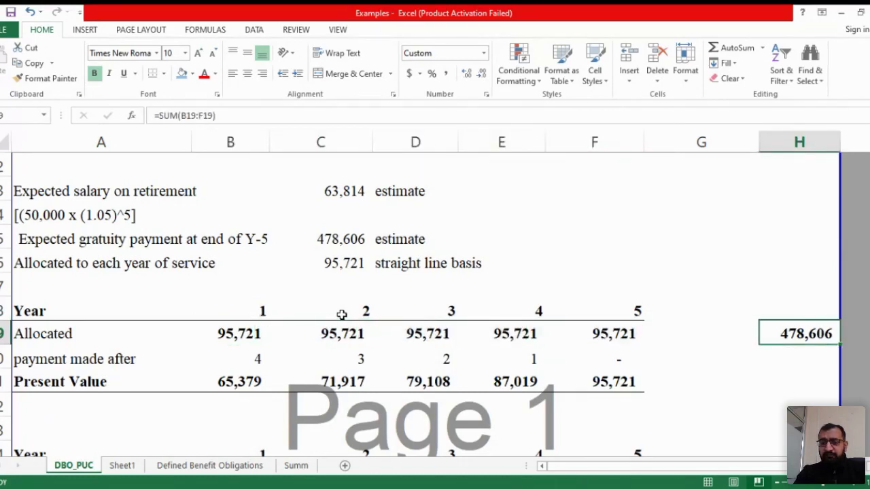
# - Trace the allocated amounts from year 5 in F19 back to year 1 in B19
pyautogui.press('Left')
pyautogui.press('Left')
pyautogui.hotkey('shift', 'Left')
pyautogui.hotkey('shift', 'Left')
pyautogui.hotkey('shift', 'Left')
pyautogui.press('Left')
pyautogui.press('Left')
pyautogui.press('Left')
pyautogui.press('Left')
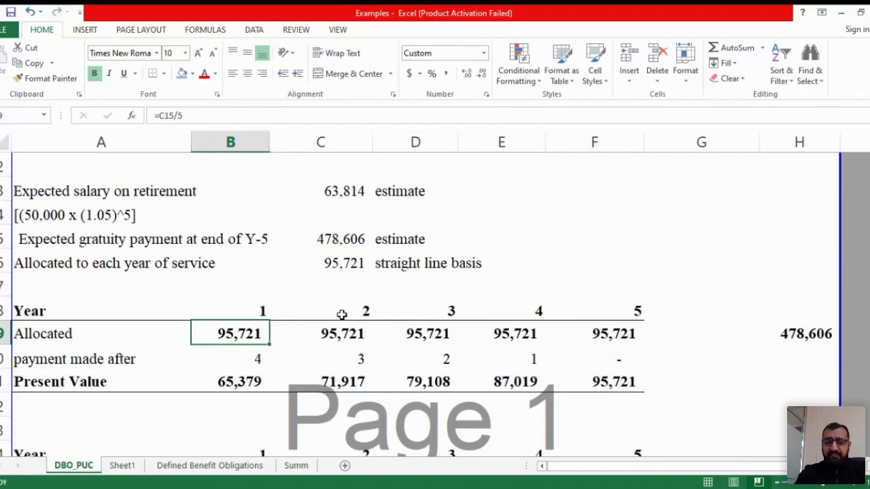
pyautogui.hotkey('ctrl', 'b')
pyautogui.hotkey('ctrl', 'b')
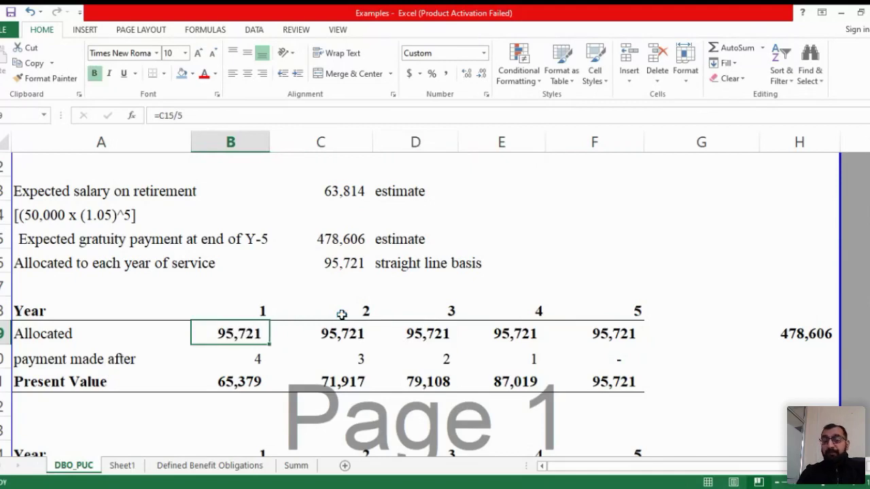
# - Make year 1's payment period in B20 bold and give the cell a blue fill
pyautogui.hotkey('shift', 'Down')
pyautogui.hotkey('ctrl', 'b')
pyautogui.hotkey('ctrl', 'b')
pyautogui.hotkey('shift', 'Up')
pyautogui.hotkey('ctrl', 'b')
pyautogui.hotkey('ctrl', 'b')
pyautogui.press('Down')
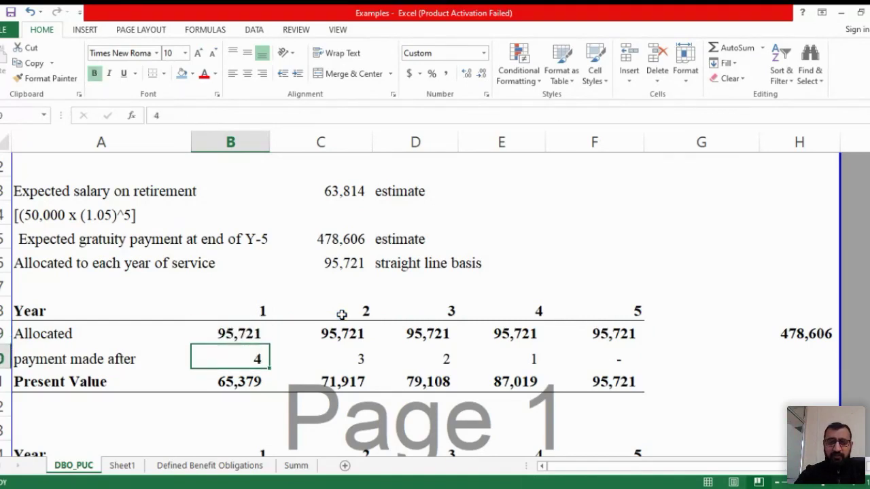
pyautogui.click(181, 74)
pyautogui.press('Down')
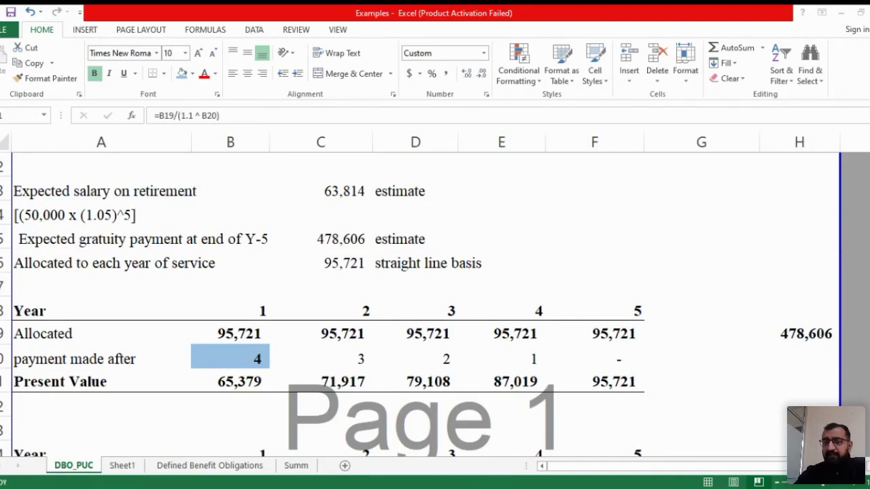
pyautogui.press('Down')
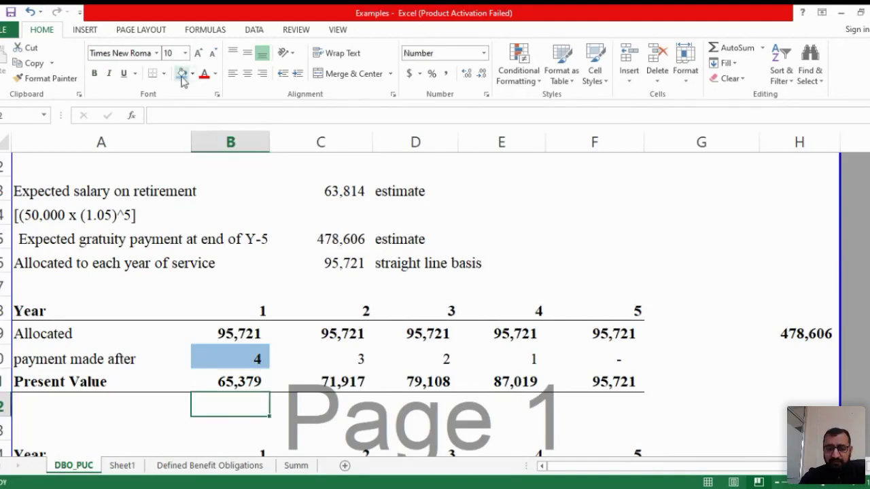
# - Make the discount rate assumption in A9 bold
pyautogui.press('Left')
pyautogui.press('Up')
pyautogui.press('Up')
pyautogui.press('Up')
pyautogui.press('Up')
pyautogui.press('Up')
pyautogui.press('Up')
pyautogui.press('Up')
pyautogui.press('Up')
pyautogui.press('Up')
pyautogui.press('Up')
pyautogui.press('Up')
pyautogui.press('Up')
pyautogui.press('Up')
pyautogui.press('Up')
pyautogui.press('Up')
pyautogui.press('Up')
pyautogui.press('Up')
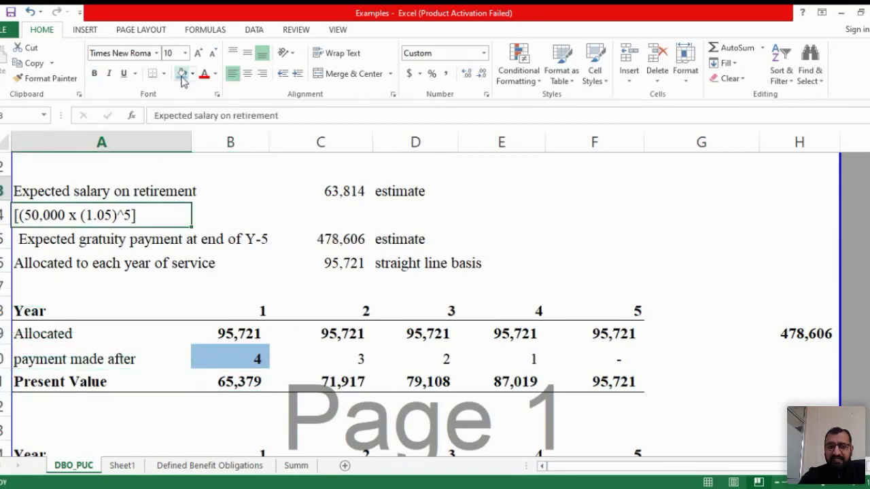
pyautogui.press('Down')
pyautogui.press('Down')
pyautogui.press('Down')
pyautogui.press('Down')
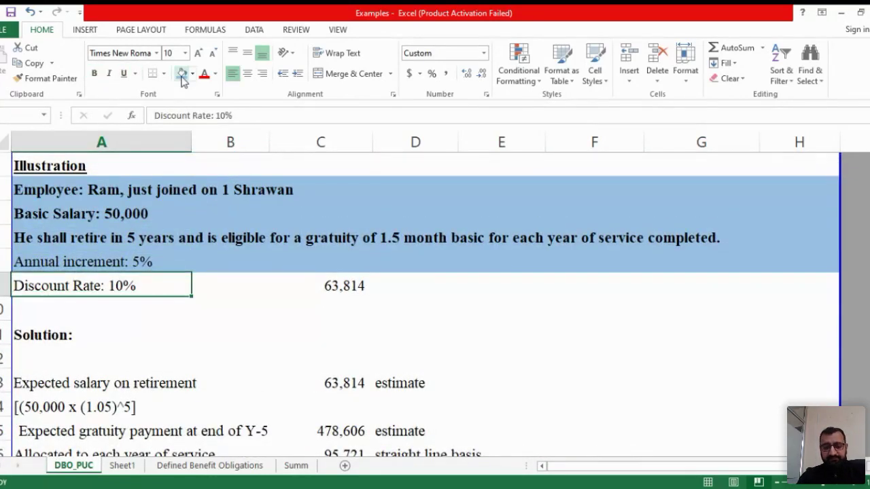
pyautogui.hotkey('ctrl', 'b')
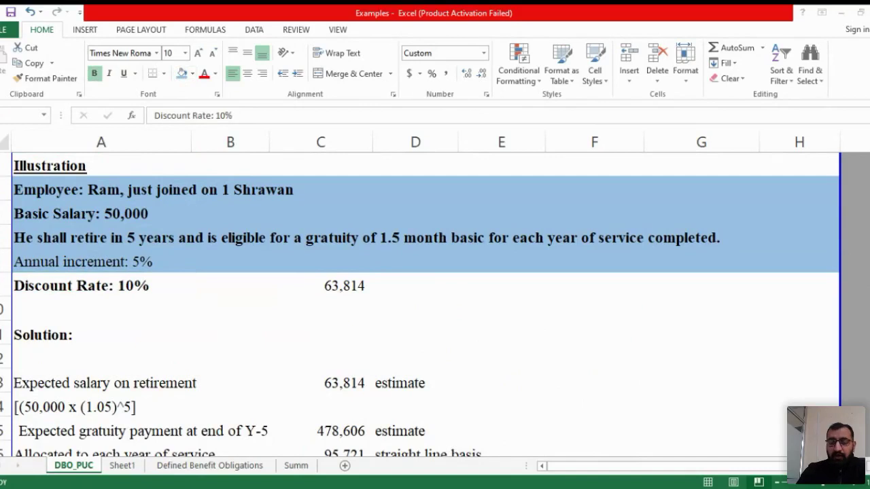
# - Enter the note NAS 19 in F10
pyautogui.press('Down')
pyautogui.press('Right')
pyautogui.press('Right')
pyautogui.press('Right')
pyautogui.press('Right')
pyautogui.press('Right')
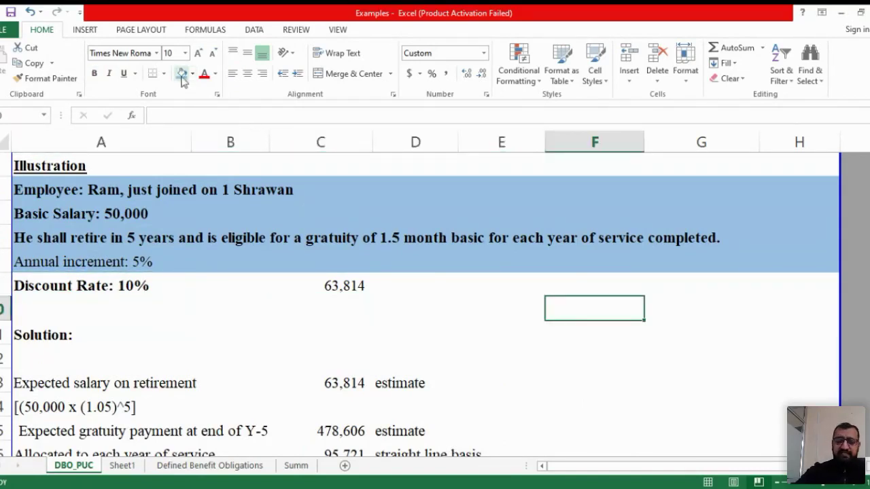
pyautogui.write('NAS 19')
pyautogui.press('Return')
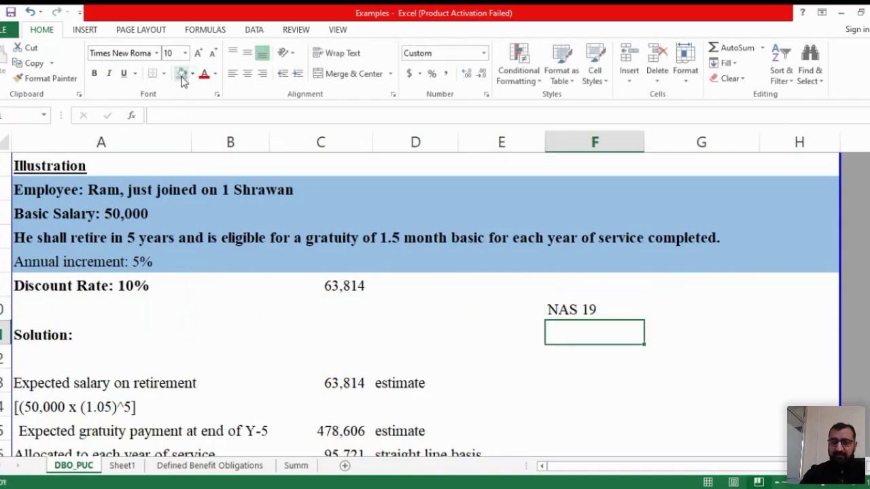
# - Enter the note "high quality corporate bonds yield rate" in F11
pyautogui.write('high q')
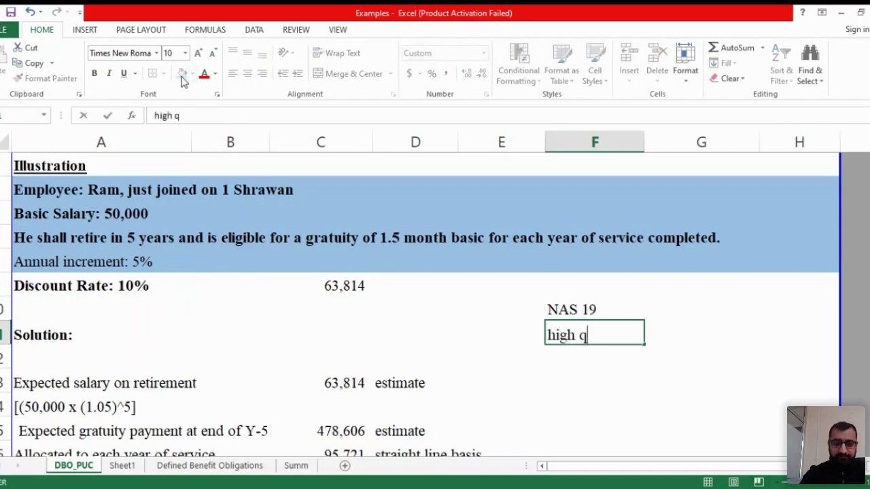
pyautogui.write('uality c')
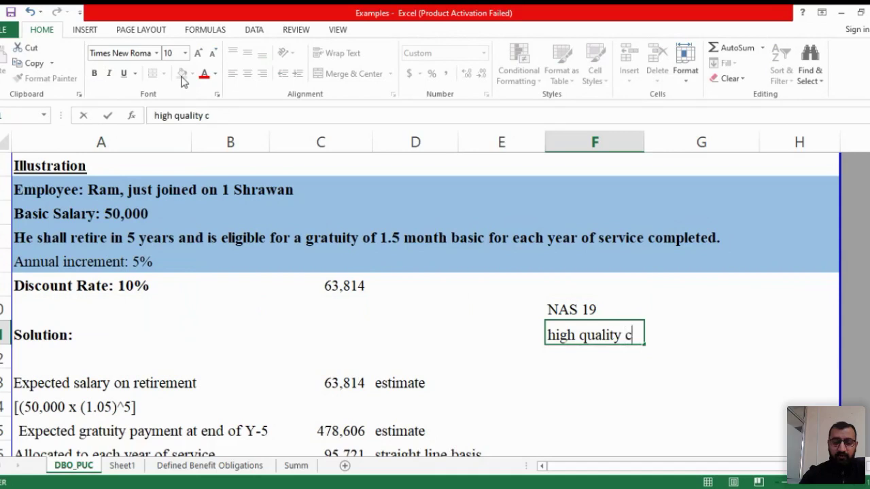
pyautogui.write('orporate bo')
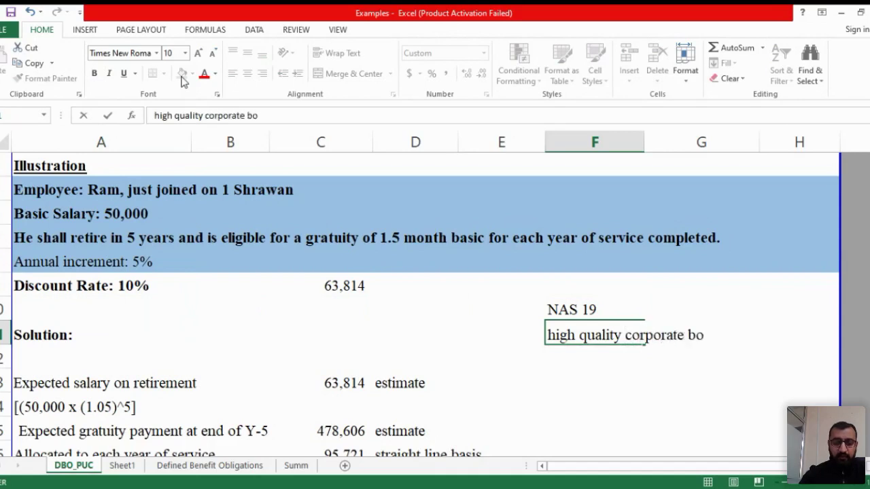
pyautogui.write('nds yi')
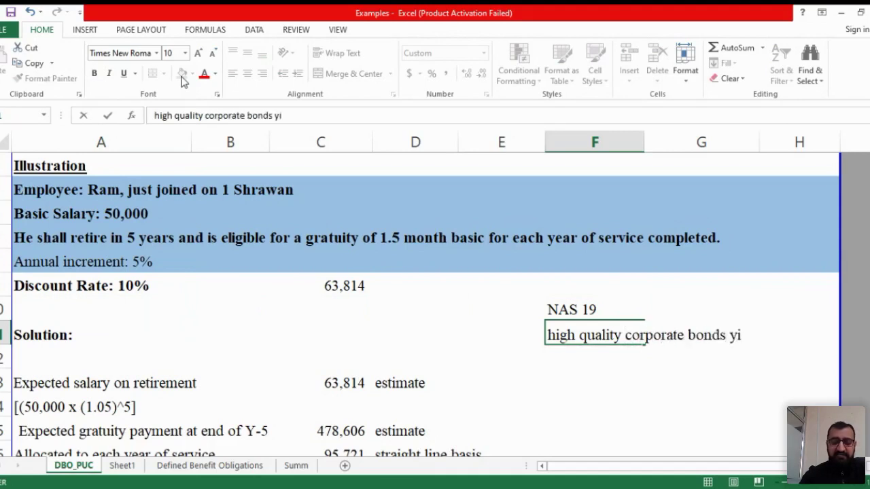
pyautogui.write('eld rate')
pyautogui.press('Return')
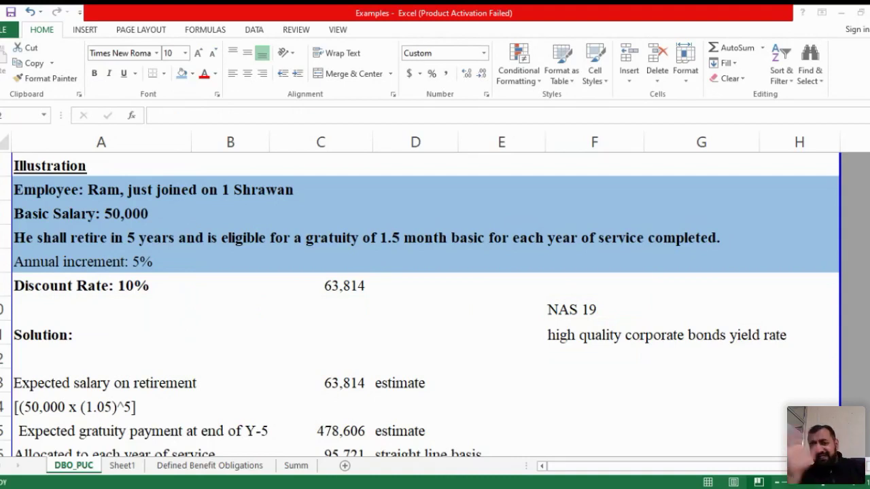
# - Undo the NAS 19 and corporate bond yield notes in F10:F11
pyautogui.hotkey('shift', 'Up')
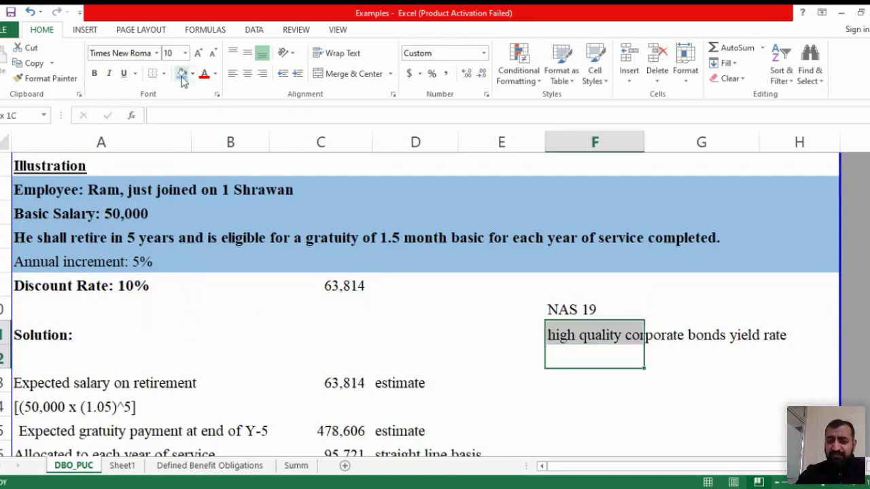
pyautogui.hotkey('ctrl', 'z')
pyautogui.hotkey('ctrl', 'z')
pyautogui.hotkey('ctrl', 'z')
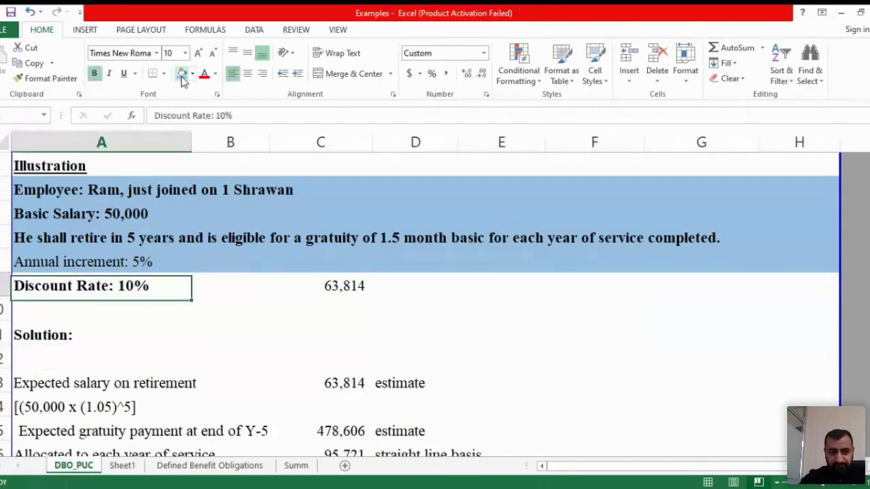
# - Review year 1's allocated amount, payment period and present value in B19:B21
pyautogui.press('Down')
pyautogui.press('Down')
pyautogui.press('Down')
pyautogui.press('Down')
pyautogui.press('Down')
pyautogui.press('Down')
pyautogui.press('Down')
pyautogui.press('Down')
pyautogui.press('Down')
pyautogui.press('Down')
pyautogui.press('Down')
pyautogui.press('Down')
pyautogui.press('Down')
pyautogui.press('Down')
pyautogui.press('Down')
pyautogui.press('Down')
pyautogui.press('Down')
pyautogui.press('Down')
pyautogui.press('Down')
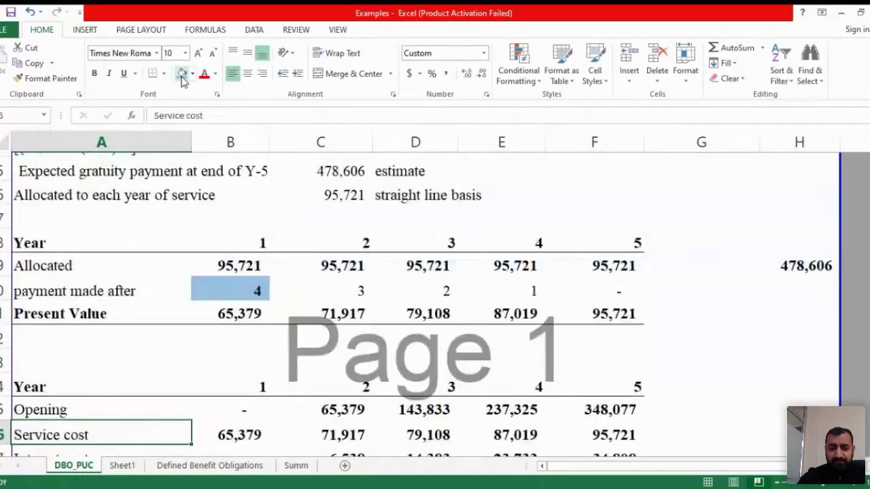
pyautogui.press('Right')
pyautogui.press('Up')
pyautogui.press('Up')
pyautogui.press('Up')
pyautogui.press('Up')
pyautogui.press('Up')
pyautogui.press('Up')
pyautogui.press('Up')
pyautogui.press('Up')
pyautogui.press('Up')
pyautogui.press('Up')
pyautogui.press('Down')
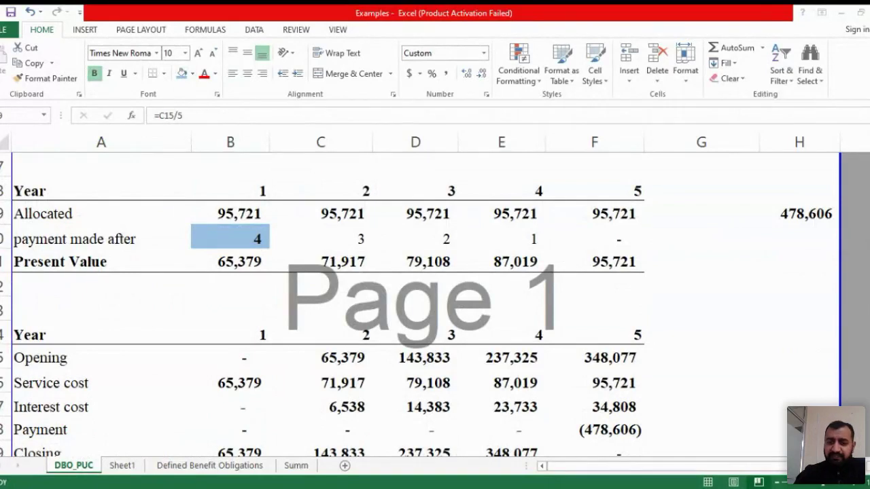
pyautogui.click(182, 80)
pyautogui.press('Down')
pyautogui.press('Down')
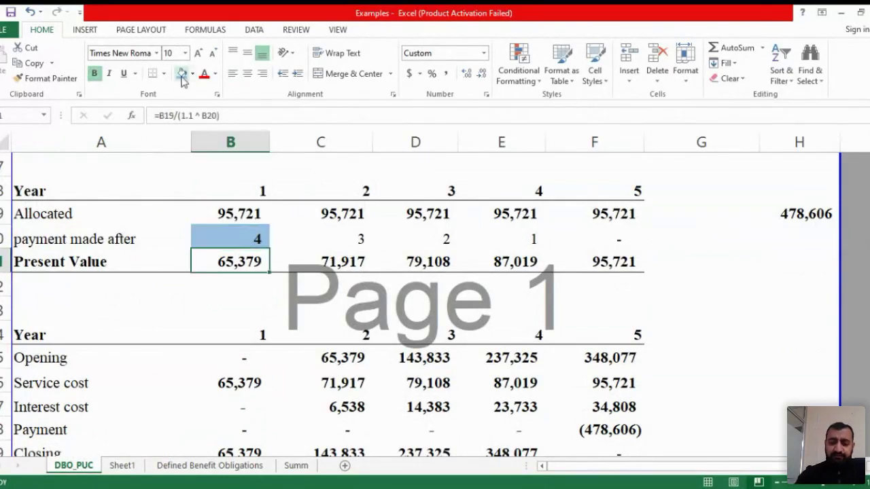
# - Re-enter year 1's present value formula in B21 as =B19/(1.10^B20)
pyautogui.write('=')
pyautogui.press('Up')
pyautogui.press('Up')
pyautogui.write('/(')
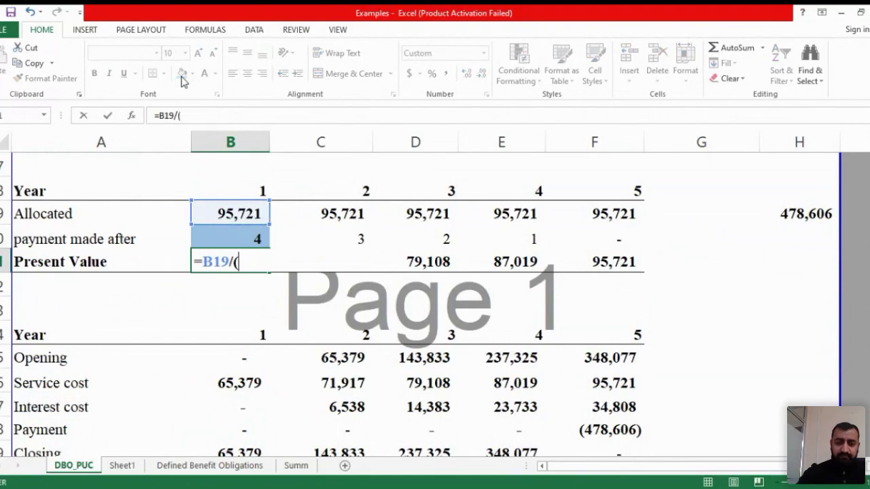
pyautogui.write('1.10^')
pyautogui.press('Up')
pyautogui.write(')')
pyautogui.press('Return')
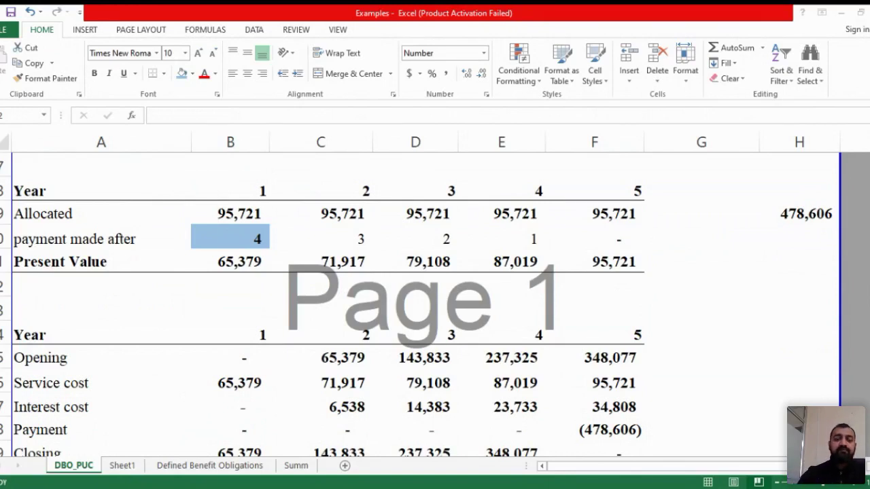
# - Re-enter year 2's present value formula in C21 as =C19/(1.10^C20)
pyautogui.click(230, 284)
pyautogui.press('Up')
pyautogui.press('Up')
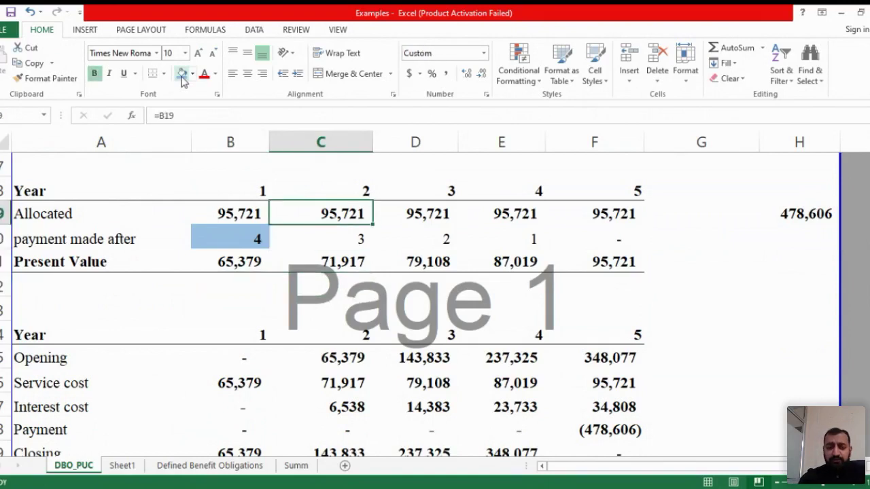
pyautogui.press('Down')
pyautogui.press('Down')
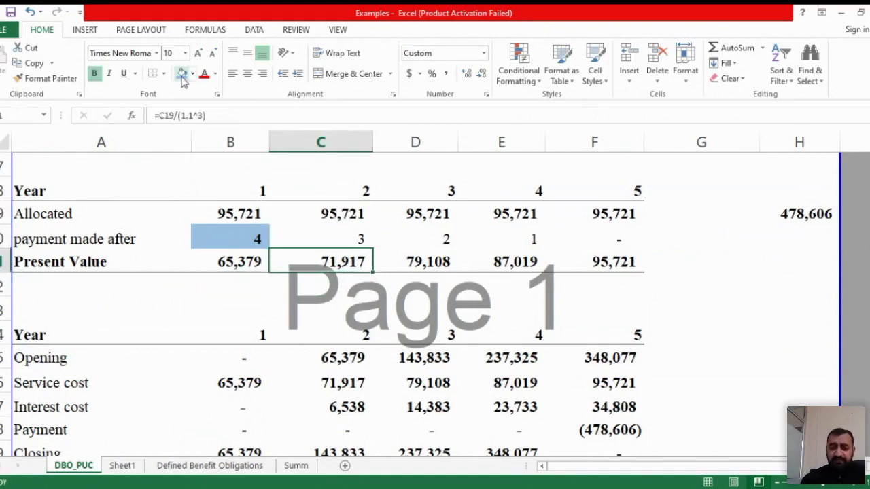
pyautogui.write('=')
pyautogui.press('Up')
pyautogui.press('Up')
pyautogui.write('/')
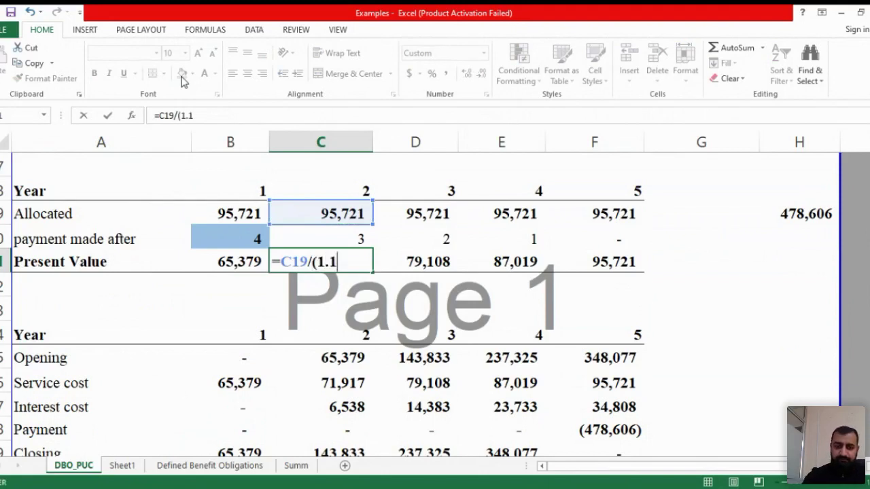
pyautogui.write('(1.10^')
pyautogui.press('Up')
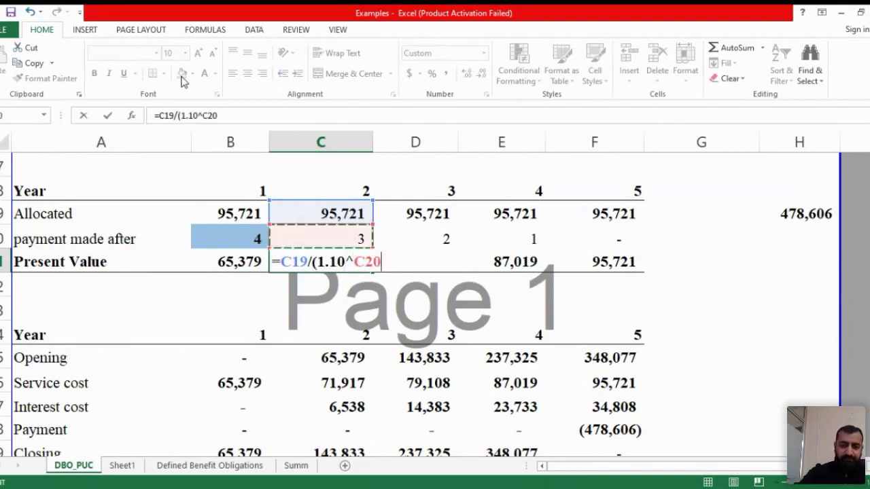
pyautogui.hotkey('ctrl', 'Return')
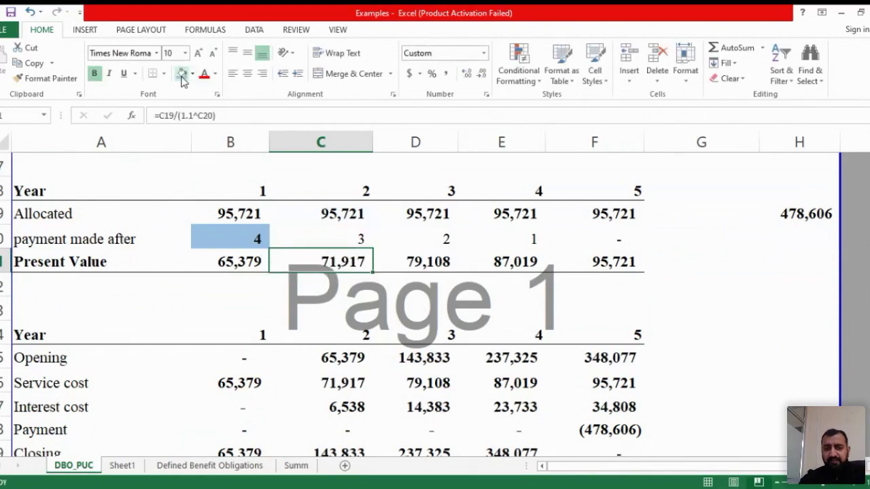
# - Copy year 2's present value formula from C21 to years 3 and 4 in D21:E21
pyautogui.hotkey('ctrl', 'c')
pyautogui.press('Right')
pyautogui.hotkey('ctrl', 'v')
pyautogui.press('Right')
pyautogui.hotkey('ctrl', 'v')
pyautogui.hotkey('ctrl', 'v')
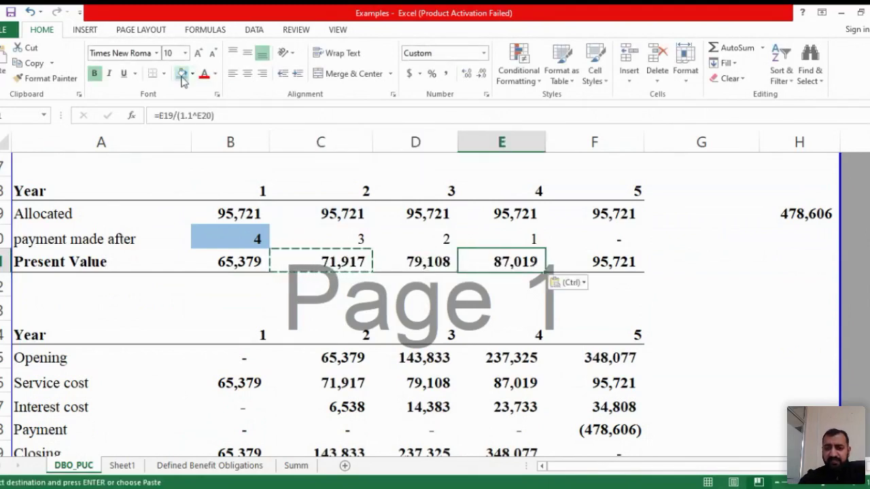
# - Review year 5's allocated amount, payment period and present value in F19:F21
pyautogui.press('Right')
pyautogui.press('Up')
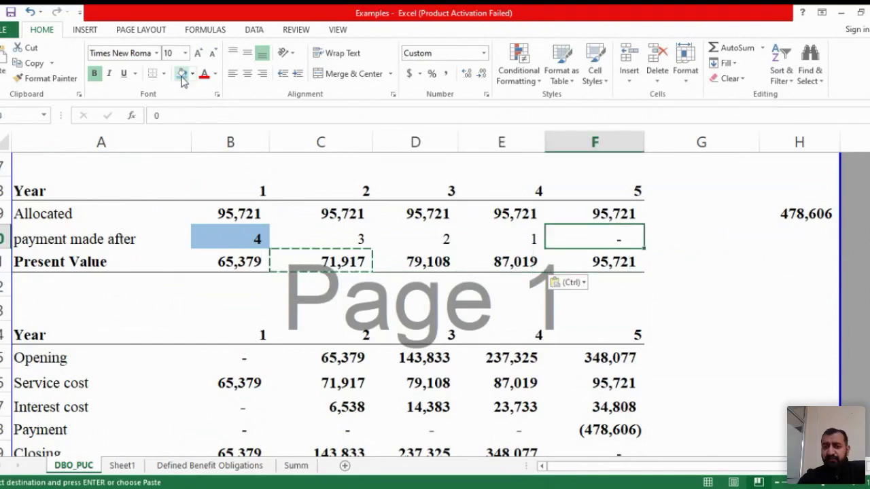
pyautogui.press('Up')
pyautogui.hotkey('shift', 'Down')
pyautogui.hotkey('shift', 'Down')
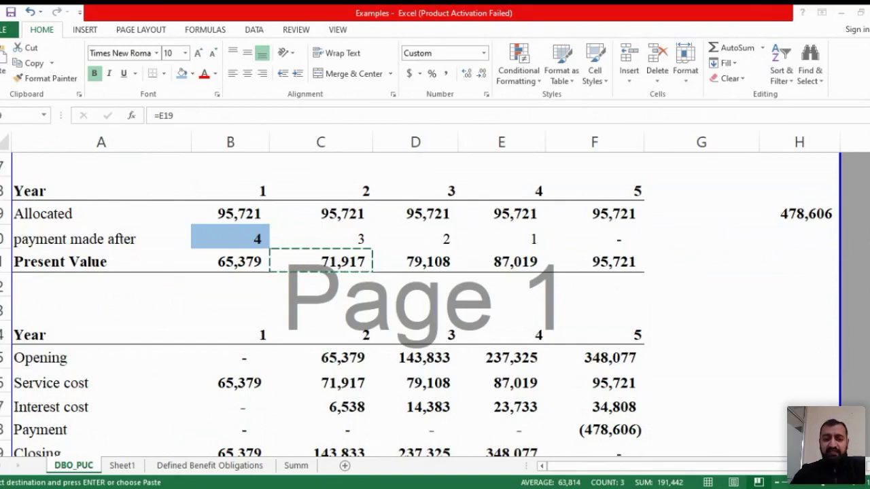
pyautogui.hotkey('ctrl', 'v')
pyautogui.press('Escape')
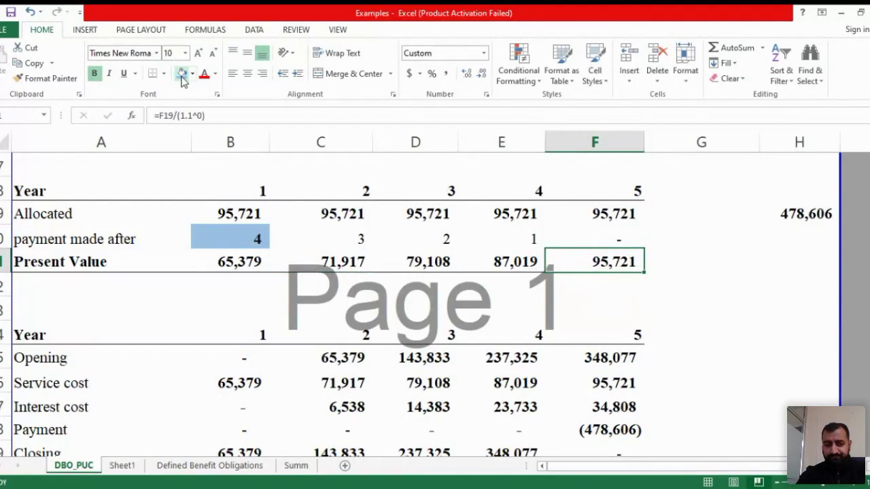
pyautogui.click(183, 80)
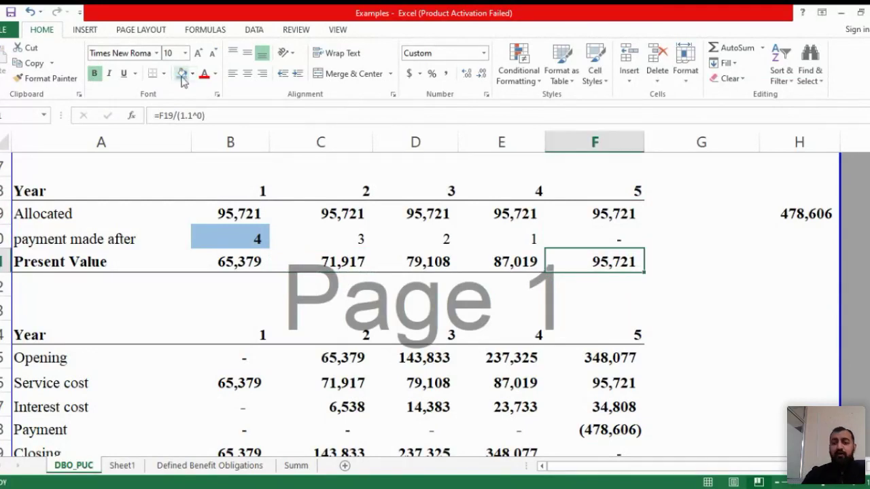
# - Enter the bold heading "Year-1" in H21, beside the present value row
pyautogui.press('Right')
pyautogui.press('Right')
pyautogui.press('Right')
pyautogui.press('Up')
pyautogui.press('Up')
pyautogui.press('Left')
pyautogui.press('Left')
pyautogui.press('Left')
pyautogui.press('Left')
pyautogui.press('Left')
pyautogui.press('Left')
pyautogui.press('Right')
pyautogui.press('Right')
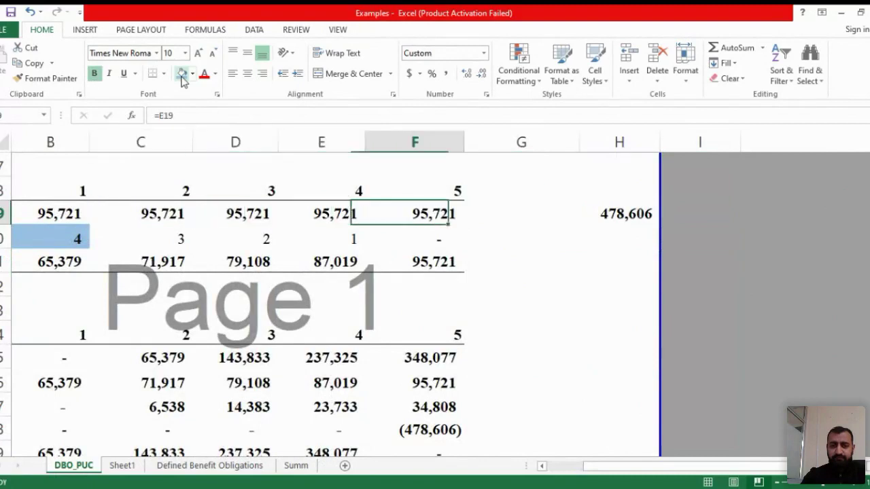
pyautogui.press('Right')
pyautogui.press('Right')
pyautogui.press('Down')
pyautogui.press('Down')
pyautogui.press('Right')
pyautogui.write('Y')
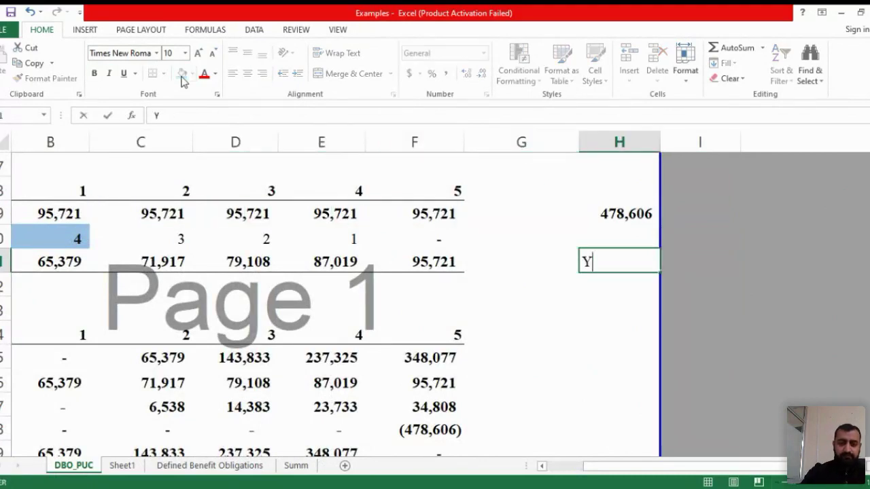
pyautogui.write('ear-1')
pyautogui.press('Return')
pyautogui.press('Up')
pyautogui.hotkey('ctrl', 'b')
# - Label G22 "expense" and link H22 to year 1's present value in B21
pyautogui.press('Down')
pyautogui.press('Left')
pyautogui.write('exp')
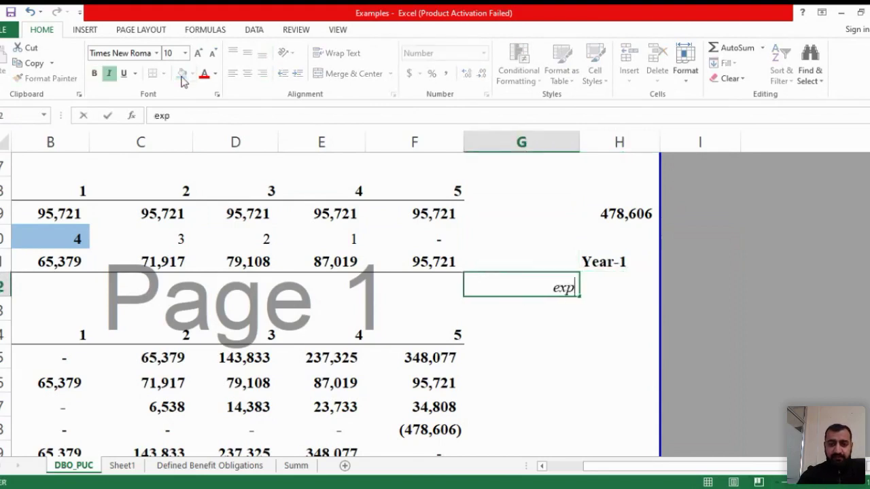
pyautogui.write('ense')
pyautogui.press('Right')
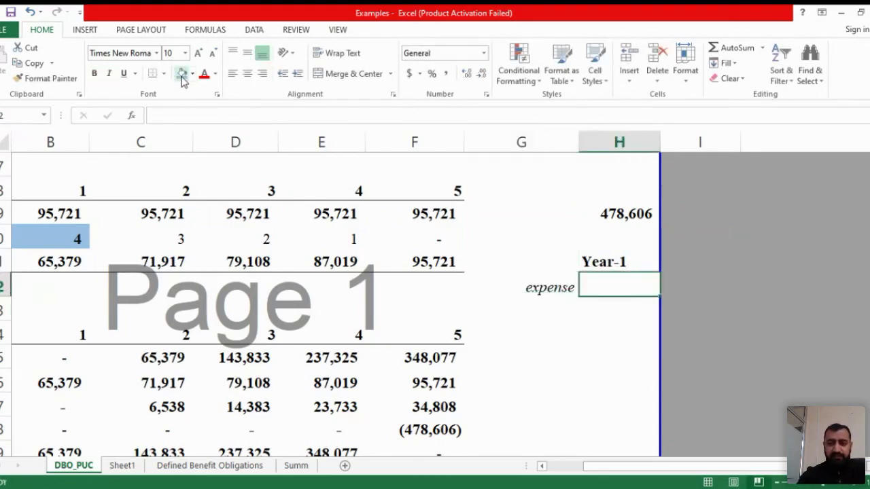
pyautogui.write('=')
pyautogui.press('Left')
pyautogui.press('Up')
pyautogui.press('Left')
pyautogui.press('Left')
pyautogui.press('Left')
pyautogui.press('Left')
pyautogui.press('Left')
pyautogui.press('Left')
pyautogui.press('Right')
pyautogui.press('Return')
# - Enter the note "Present value" in I22, beside the year 1 expense amount
pyautogui.press('Up')
pyautogui.press('Right')
pyautogui.press('Right')
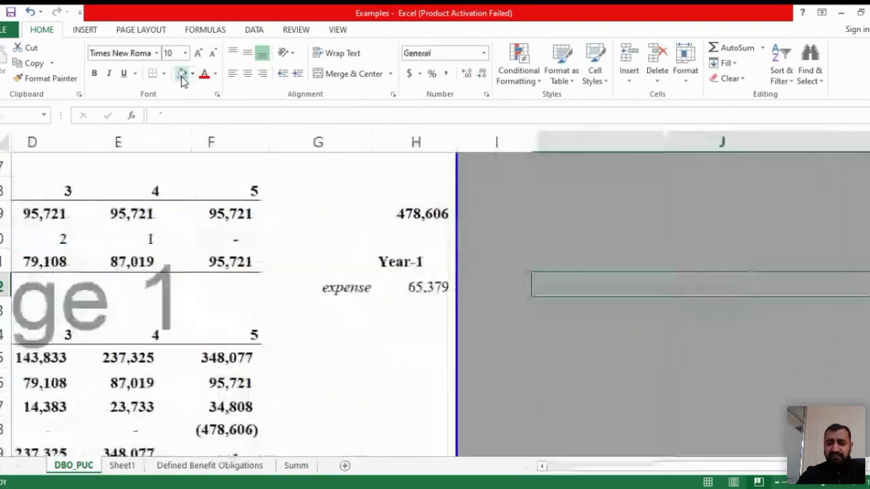
pyautogui.press('Left')
pyautogui.write('Present value')
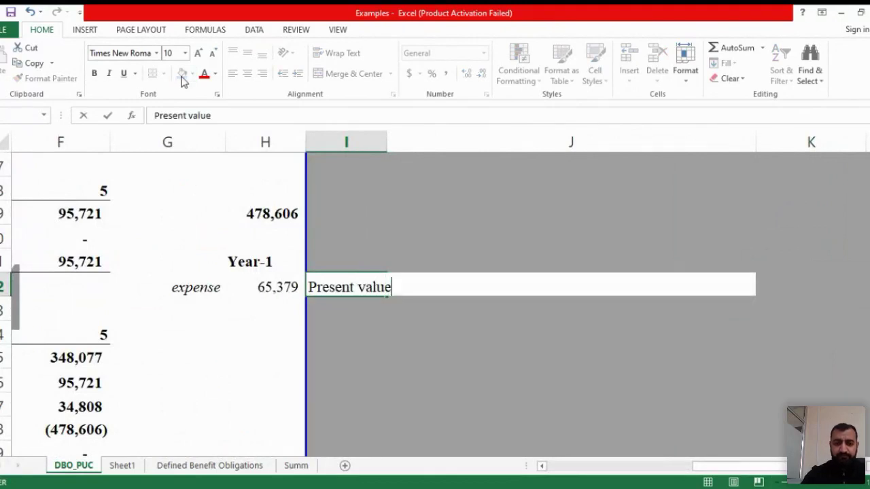
pyautogui.press('Return')
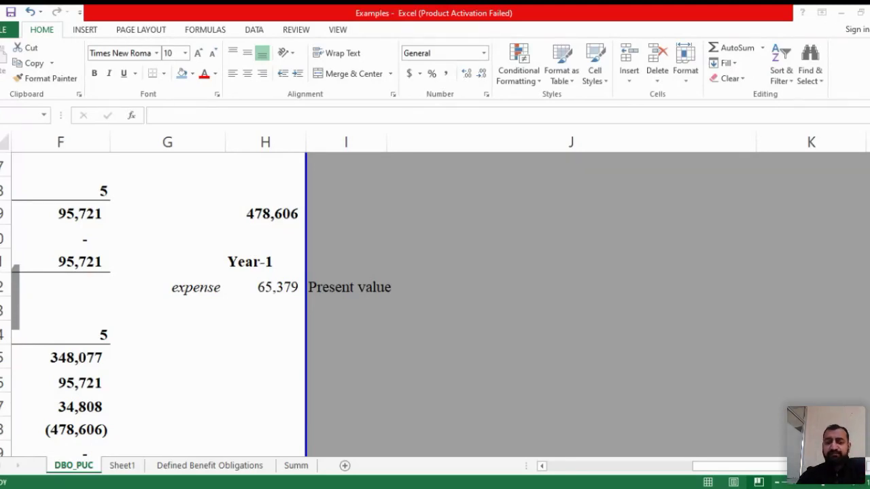
# - Label G23 "payment" and link H23 to the yearly allocated amount in row 19
pyautogui.press('Left')
pyautogui.press('Left')
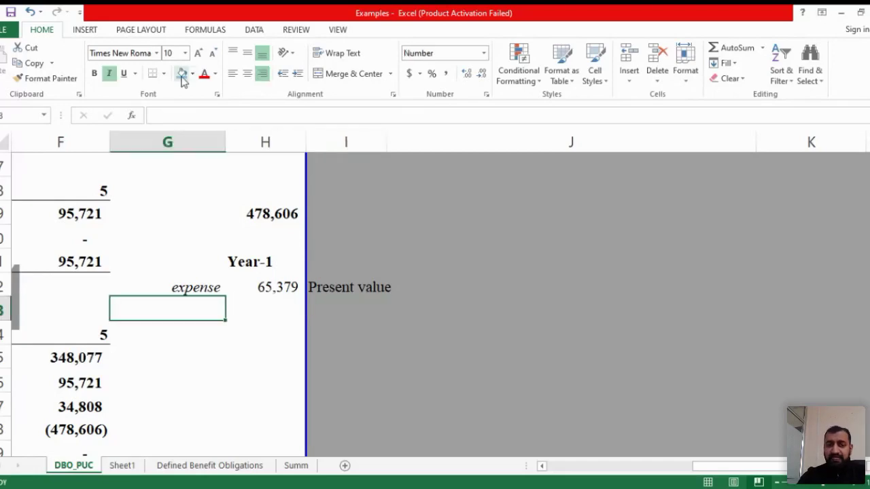
pyautogui.write('payment')
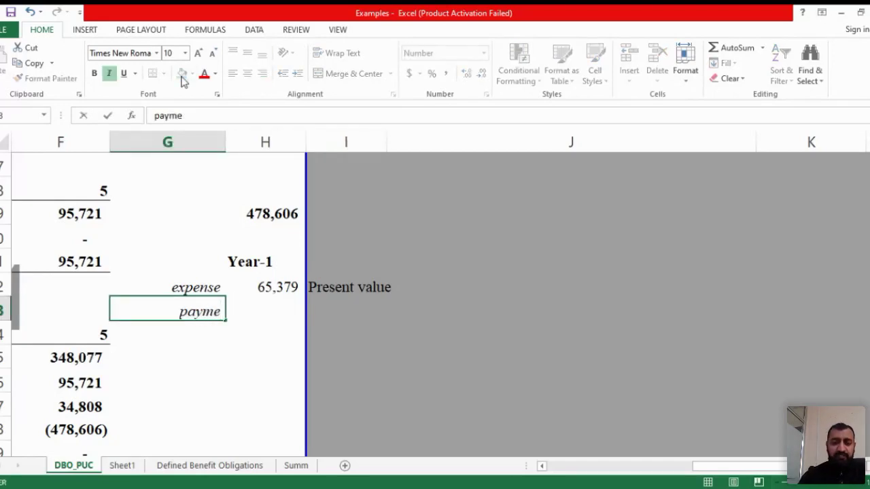
pyautogui.press('Tab')
pyautogui.write('=')
pyautogui.press('Up')
pyautogui.press('Up')
pyautogui.press('Up')
pyautogui.press('Up')
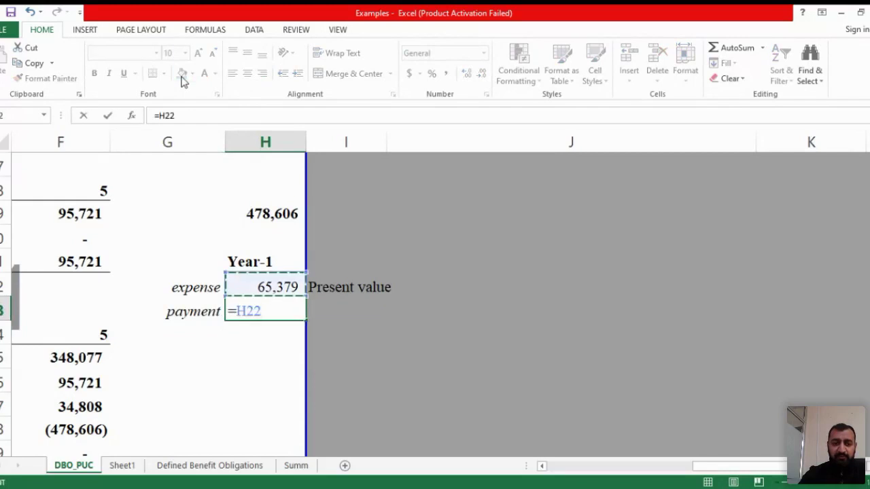
pyautogui.press('Left')
pyautogui.press('Left')
pyautogui.press('Return')
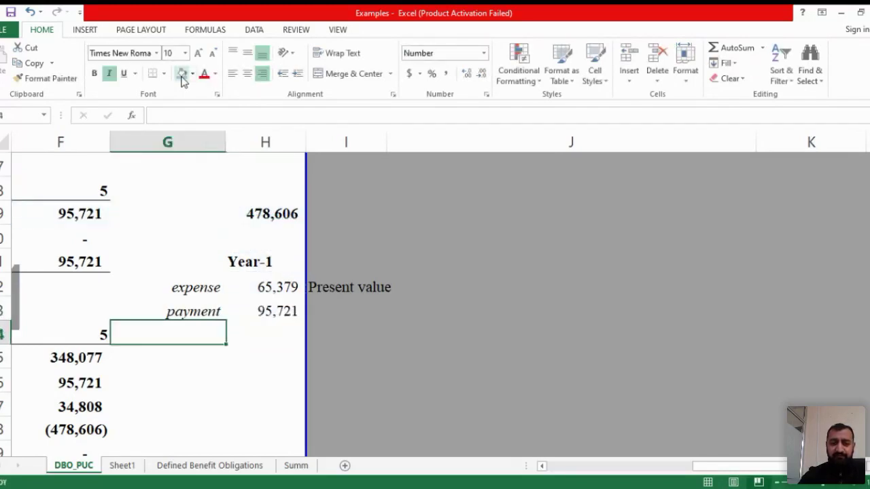
# - Calculate the difference between payment and expense in H24 as =H23-H22, in regular weight
pyautogui.write('=')
pyautogui.press('Up')
pyautogui.write('-')
pyautogui.press('Up')
pyautogui.hotkey('ctrl', 'Return')
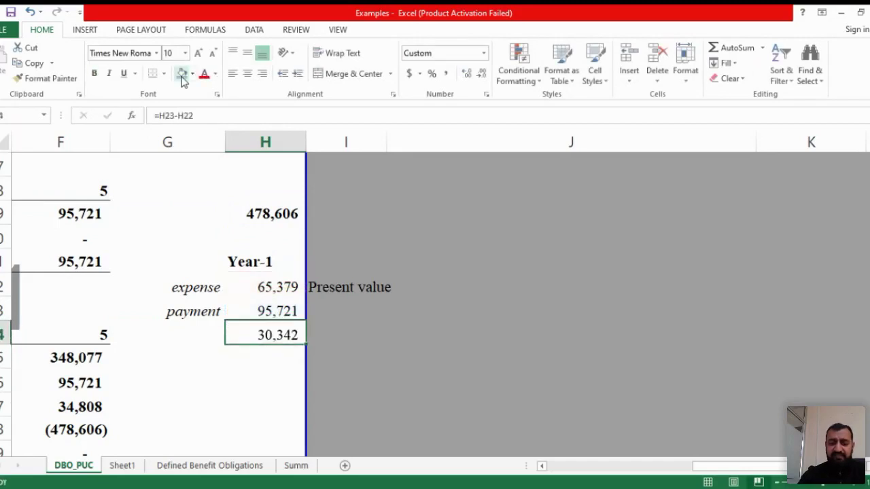
pyautogui.hotkey('ctrl', 'b')
pyautogui.hotkey('ctrl', 'z')
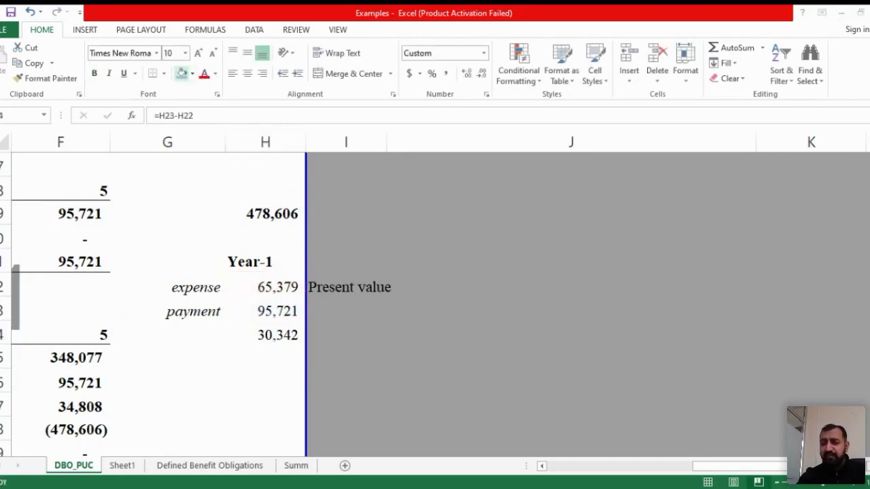
# - Label G24 "interest exp" and enter the non-bold note "over 4 years" in G25
pyautogui.press('Left')
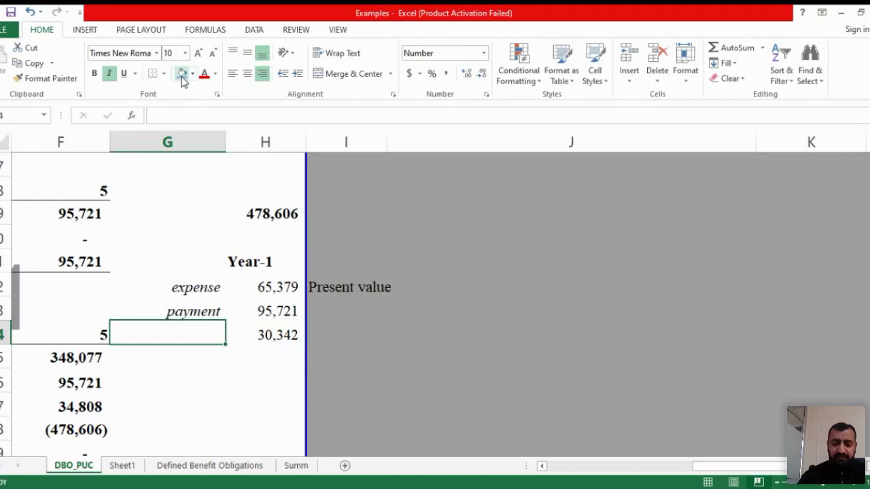
pyautogui.write('interest exp')
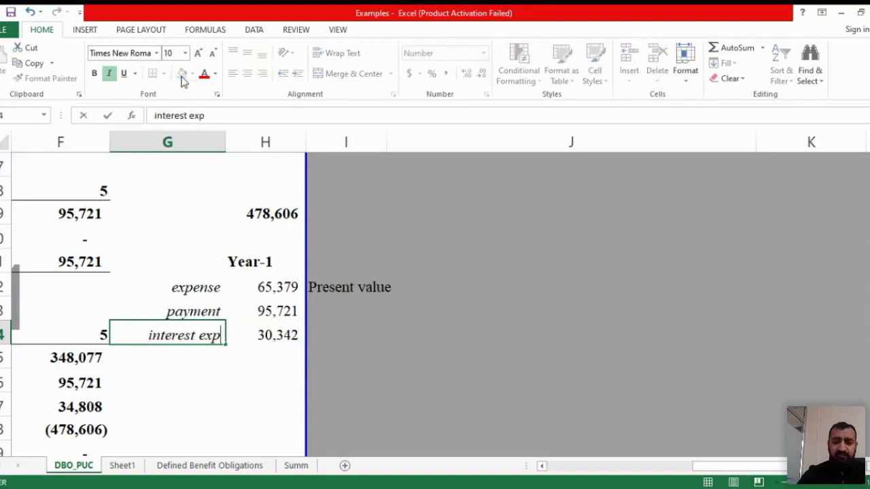
pyautogui.hotkey('ctrl', 'Return')
pyautogui.hotkey('shift', 'Right')
pyautogui.press('Down')
pyautogui.write('over 4 years')
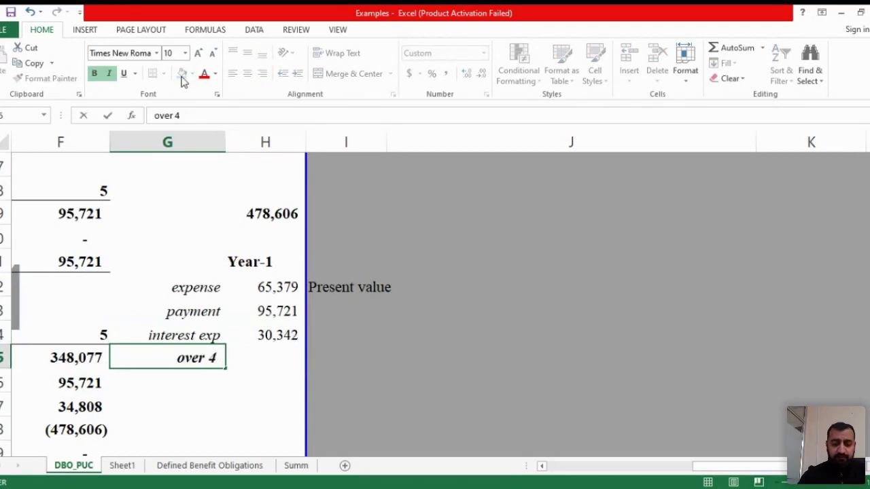
pyautogui.press('Return')
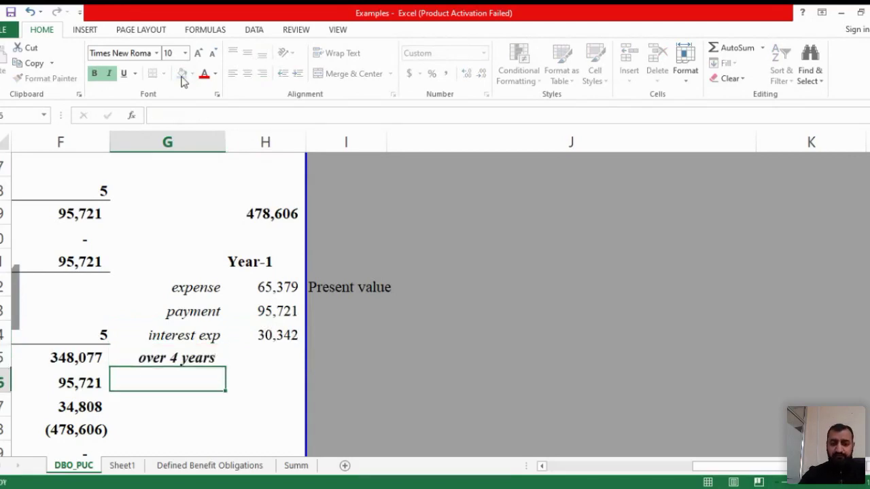
pyautogui.press('Up')
pyautogui.hotkey('ctrl', 'b')
# - Review the year 1 expense, payment and interest rows in G22:H25
pyautogui.press('Up')
pyautogui.press('Up')
pyautogui.press('Up')
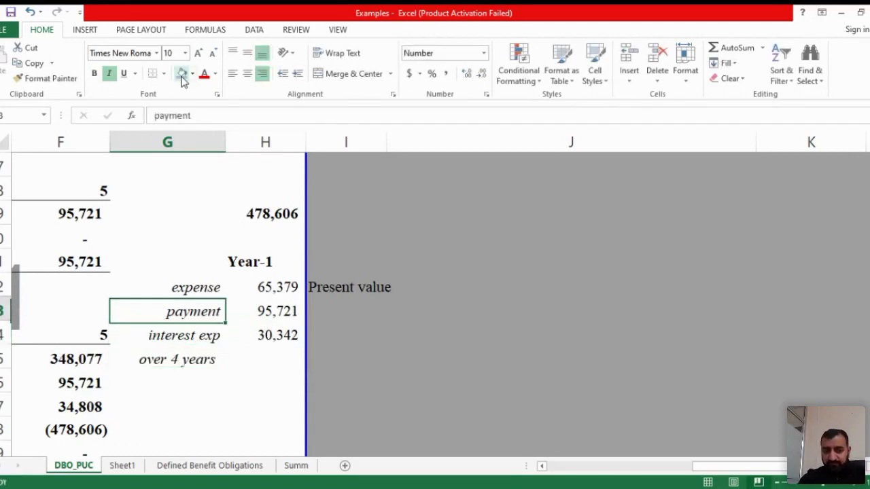
pyautogui.hotkey('shift', 'Right')
pyautogui.hotkey('shift', 'Down')
pyautogui.hotkey('shift', 'Down')
pyautogui.hotkey('shift', 'BackSpace')
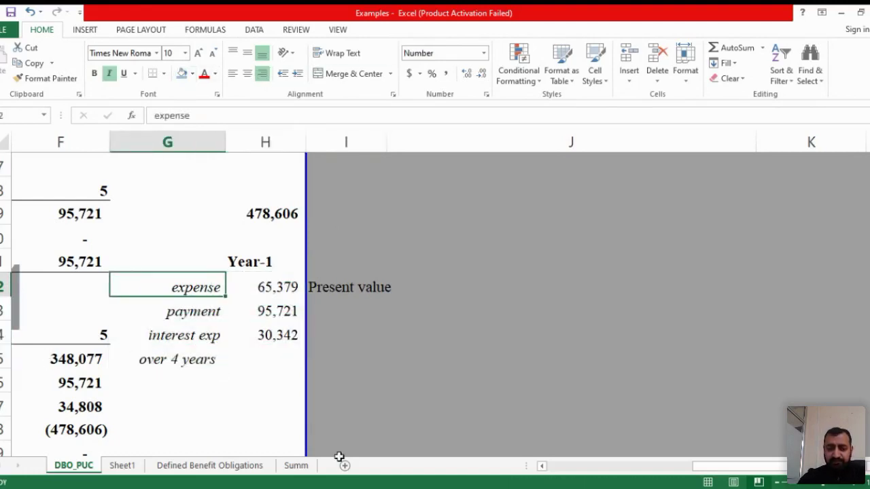
# - Add a new worksheet and enter the bold heading "Year-1" in A2
pyautogui.click(345, 465)
pyautogui.click(165, 257)
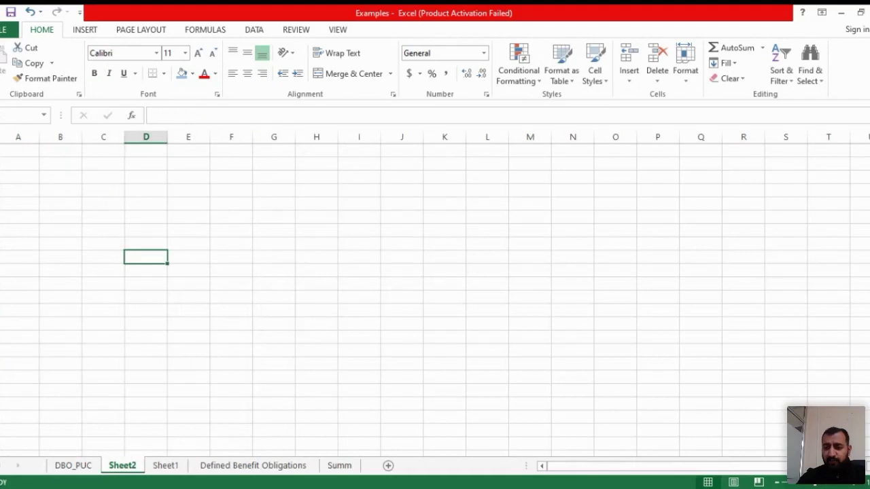
pyautogui.scroll(5, 435, 299)
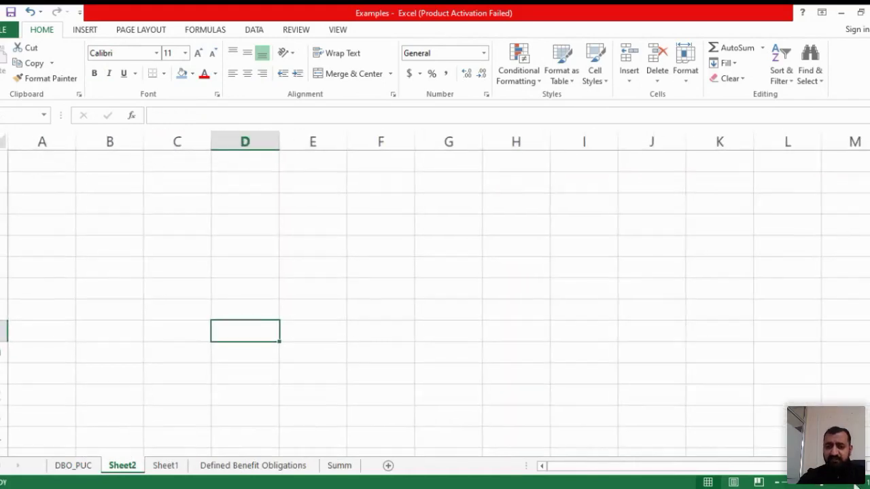
pyautogui.press('Left')
pyautogui.press('Down')
pyautogui.press('Left')
pyautogui.press('Down')
pyautogui.press('Left')
pyautogui.press('Up')
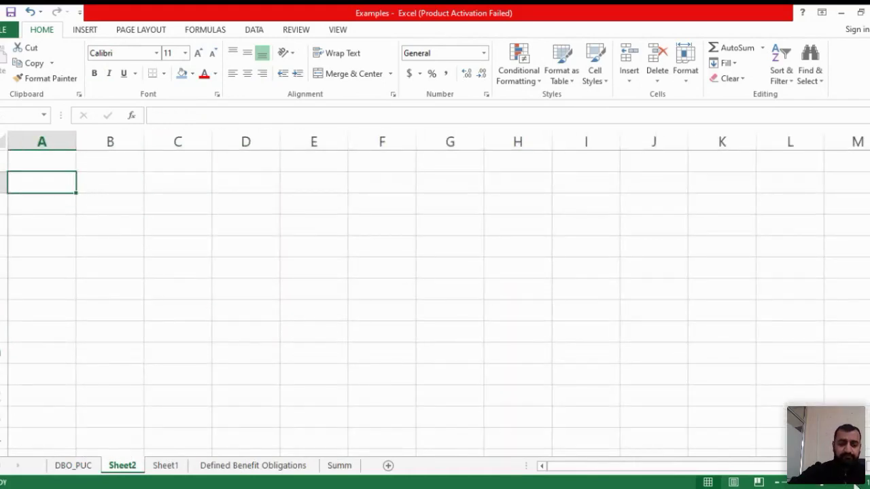
pyautogui.write('Yea')
pyautogui.press('Return')
pyautogui.press('Up')
pyautogui.hotkey('ctrl', 'b')
# - Enter the label "expense" in A4 under the Year-1 heading
pyautogui.press('Down')
pyautogui.press('Down')
pyautogui.write('expense')
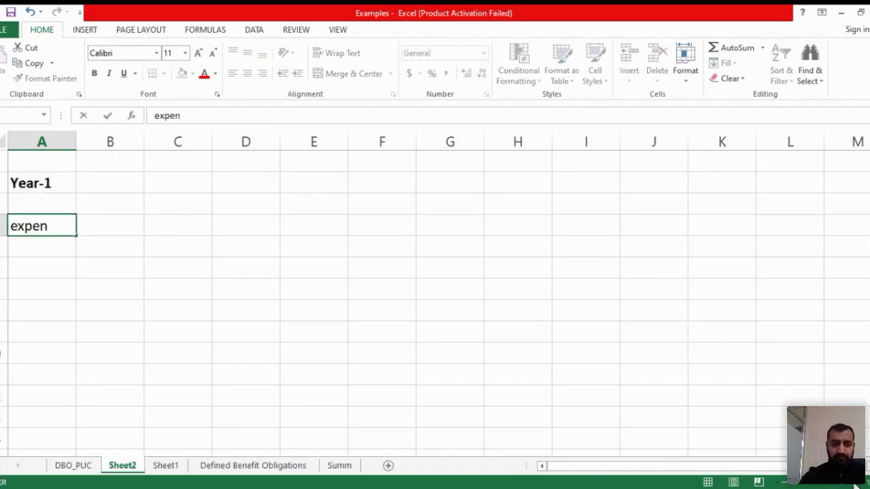
pyautogui.press('Return')
# - Link C4, beside the expense label, to the year 1 expense in DBO_PUC!H22
pyautogui.press('Up')
pyautogui.press('Right')
pyautogui.press('Right')
pyautogui.write('=')
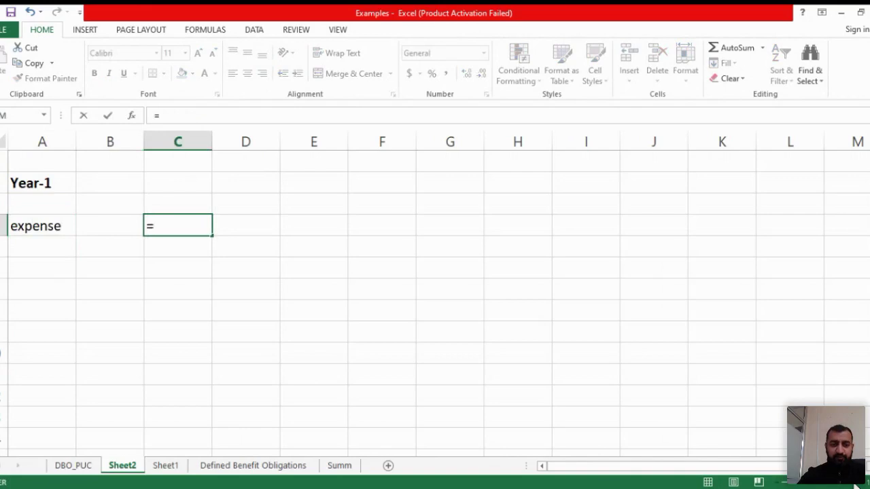
pyautogui.click(74, 466)
pyautogui.click(279, 288)
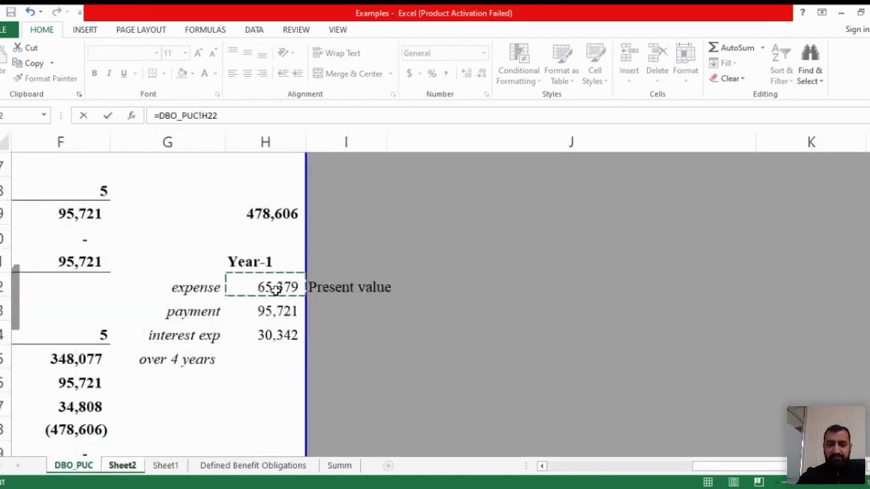
pyautogui.press('Return')
pyautogui.press('Left')
pyautogui.press('Up')
pyautogui.press('Right')
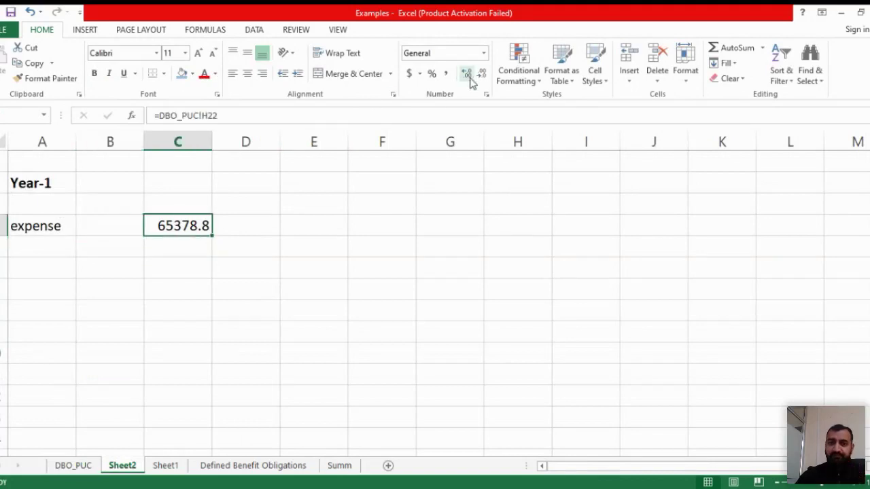
# - Format the expense amount in C4 with a thousands separator and no decimals
pyautogui.click(446, 75)
pyautogui.click(486, 76)
pyautogui.click(483, 76)
pyautogui.hotkey('alt', 'Tab')
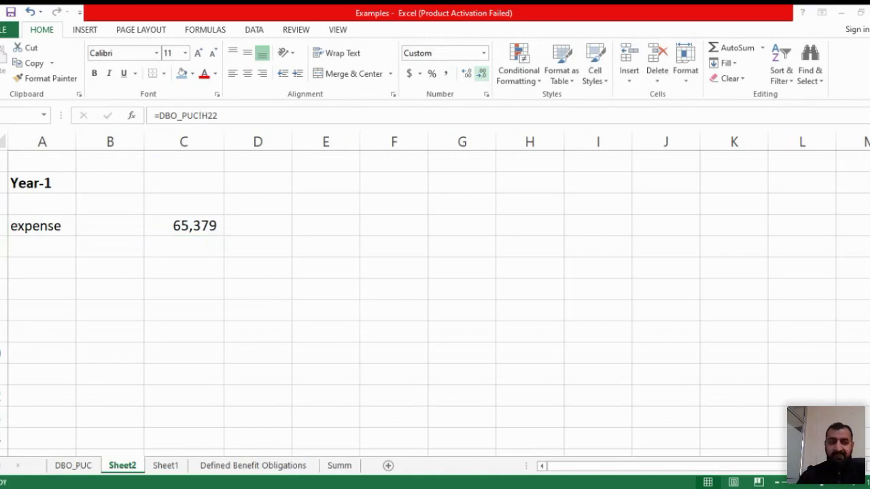
pyautogui.hotkey('alt', 'Tab')
# - Enter the heading "Entry:" in A9 and the debit line "Gratuity Expense A/c----Dr" in A10
pyautogui.press('Down')
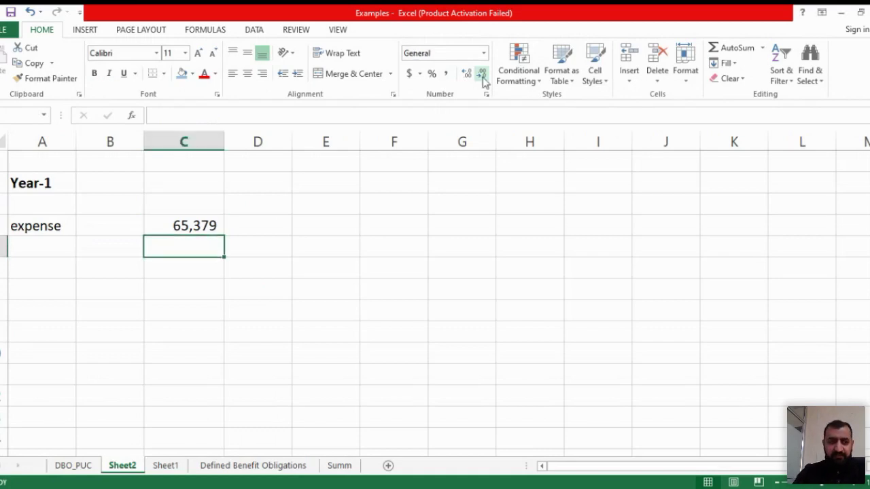
pyautogui.press('Left')
pyautogui.press('Left')
pyautogui.press('Down')
pyautogui.press('Down')
pyautogui.press('Down')
pyautogui.press('Down')
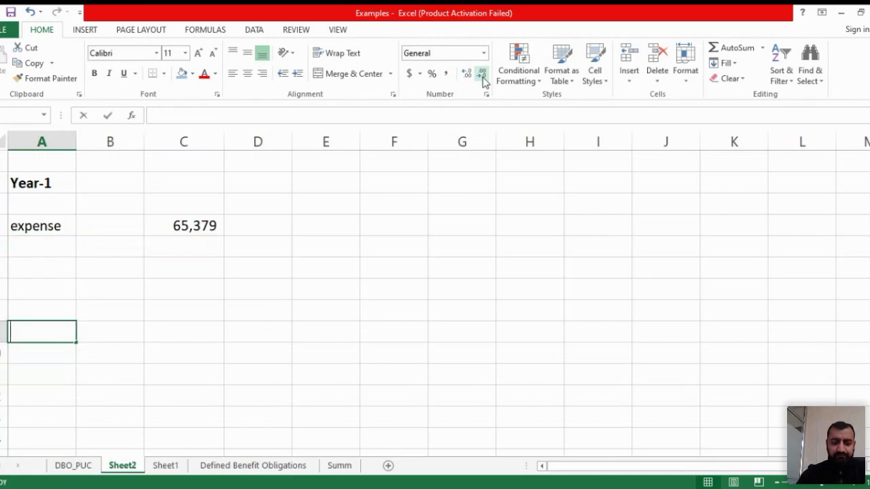
pyautogui.write('Entry:')
pyautogui.press('Return')
pyautogui.write('G')
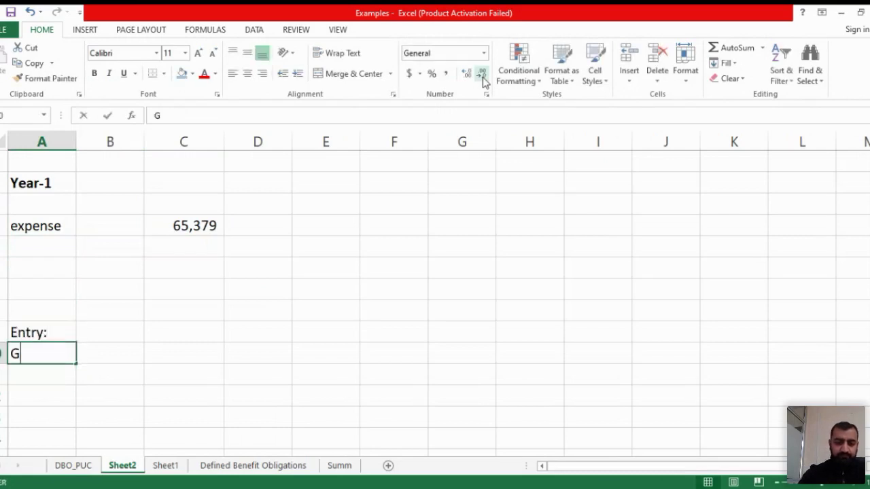
pyautogui.write('ratuity Expense A/c----Dr')
pyautogui.press('Return')
# - Enter the credit line "To Provision for gratuity" in A11
pyautogui.write('T')
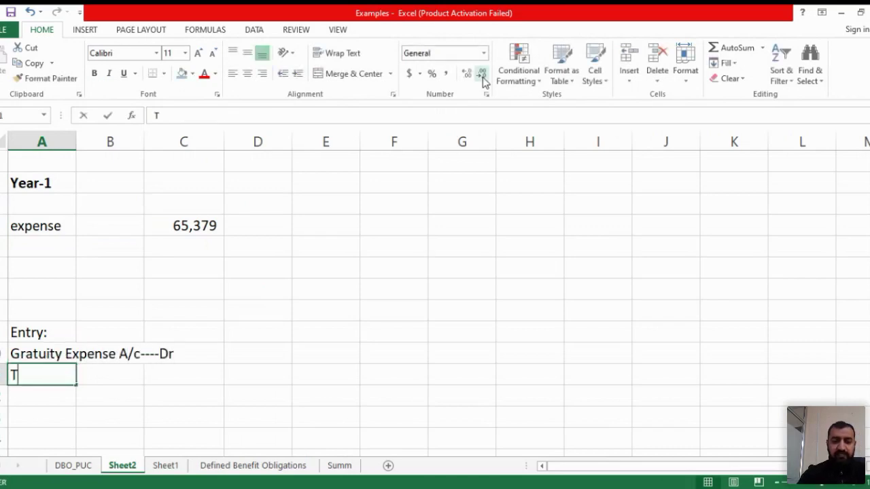
pyautogui.write('o Provisio')
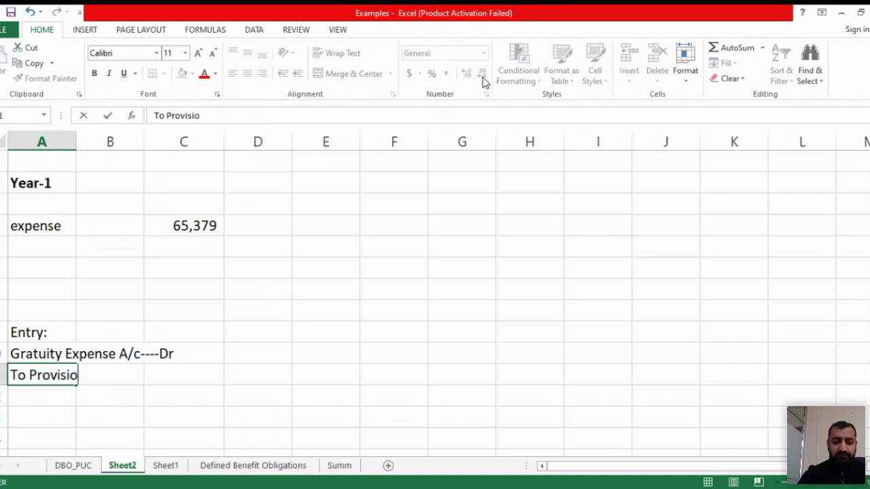
pyautogui.write('n for gratuity')
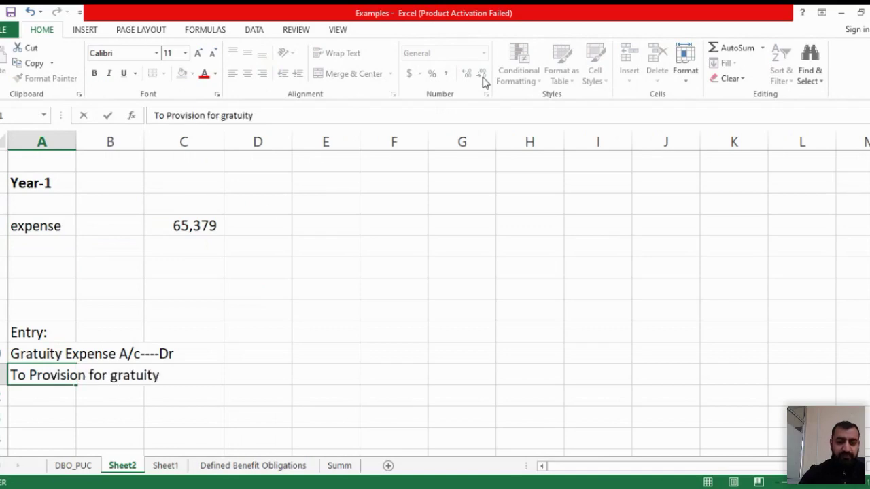
# - Link the debit amount in D10 to the year 1 expense in C4
pyautogui.press('Right')
pyautogui.press('Right')
pyautogui.press('Right')
pyautogui.press('Up')
pyautogui.write('=')
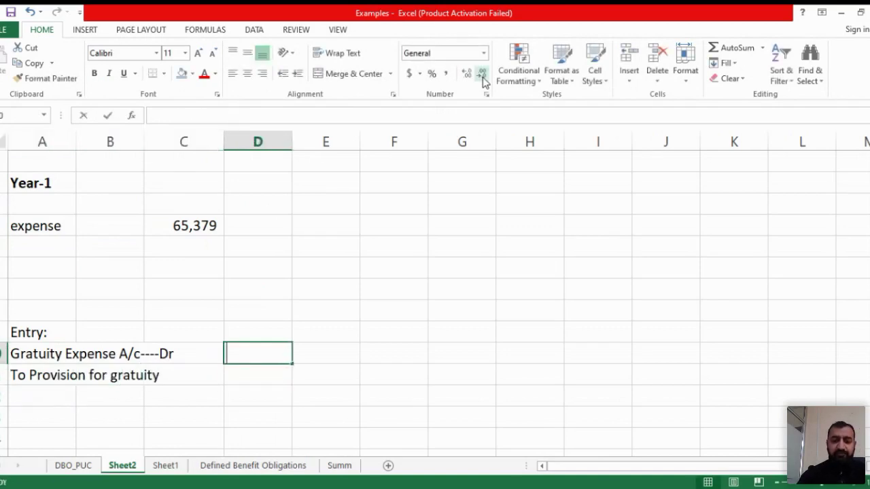
pyautogui.press('Up')
pyautogui.press('Left')
pyautogui.press('Up')
pyautogui.press('Up')
pyautogui.press('Up')
pyautogui.press('Up')
pyautogui.press('Up')
pyautogui.press('Return')
# - Link the credit amount in E11 to the debit amount in D10
pyautogui.press('Right')
pyautogui.write('=')
pyautogui.press('Up')
pyautogui.press('Left')
pyautogui.press('Return')
# - Enter the heading "Year-2" in E2, in the same row as the Year-1 heading
pyautogui.press('Up')
pyautogui.press('Left')
pyautogui.press('Left')
pyautogui.press('Left')
pyautogui.press('Left')
pyautogui.press('Up')
pyautogui.press('Up')
pyautogui.press('Up')
pyautogui.press('Up')
pyautogui.press('Up')
pyautogui.press('Up')
pyautogui.press('Up')
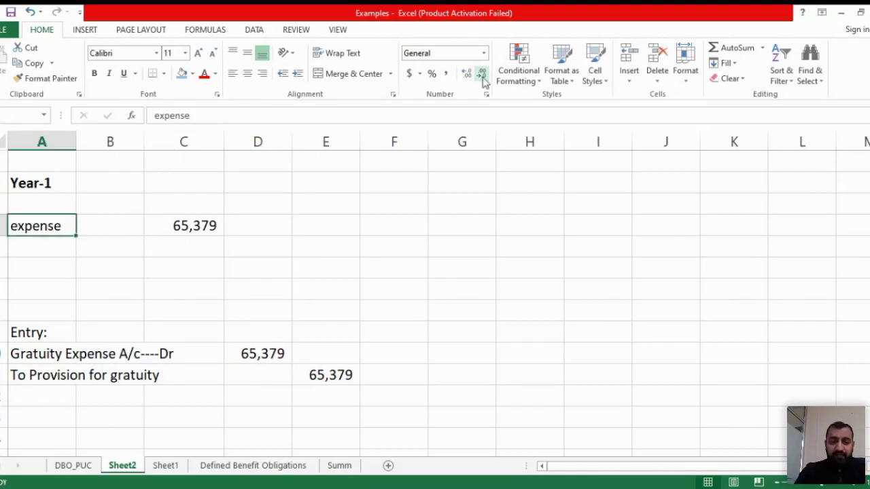
pyautogui.press('Right')
pyautogui.press('Right')
pyautogui.press('Down')
pyautogui.press('Right')
pyautogui.press('Right')
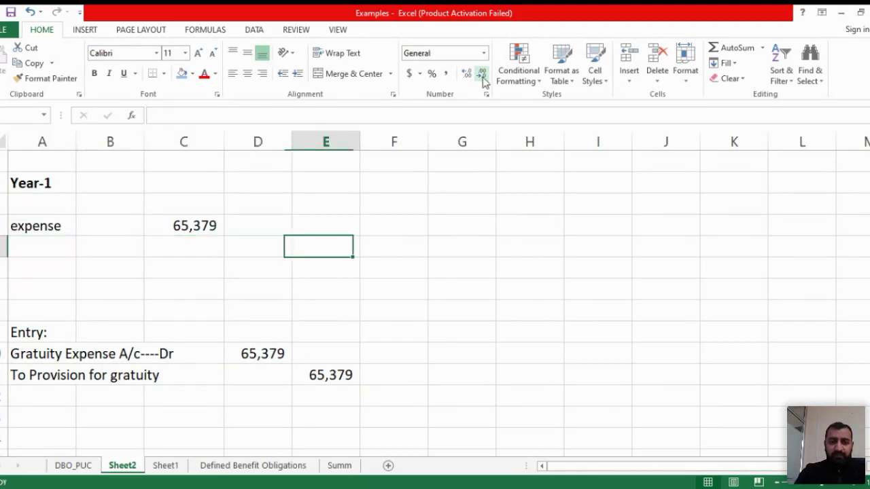
pyautogui.press('Up')
pyautogui.press('Up')
pyautogui.press('Up')
pyautogui.write('Yea')
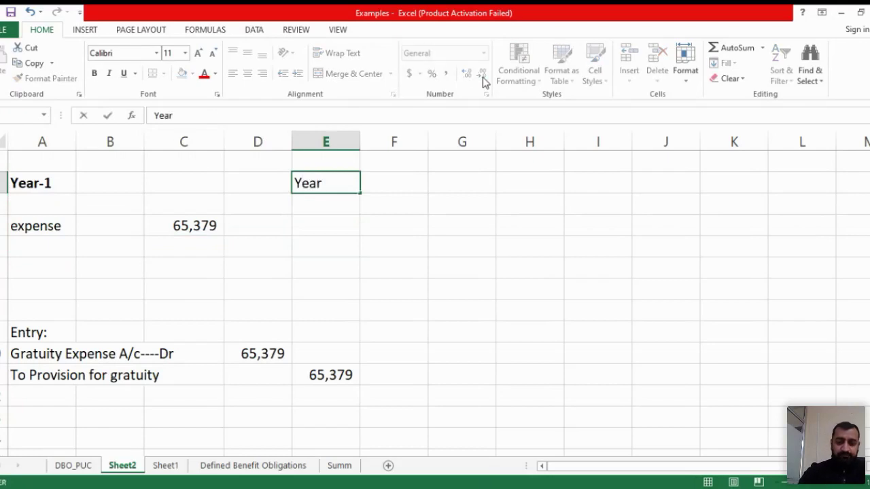
pyautogui.write('r-2')
pyautogui.hotkey('ctrl', 'Return')
# - Copy the Year-2 heading into F2:H2
pyautogui.hotkey('ctrl', 'c')
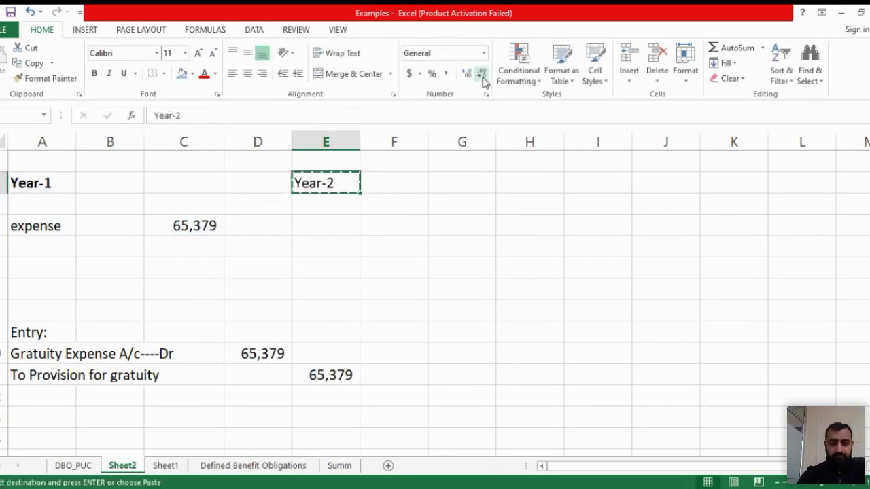
pyautogui.press('Right')
pyautogui.hotkey('shift', 'Right')
pyautogui.hotkey('shift', 'Right')
pyautogui.press('Return')
pyautogui.hotkey('shift', 'Left')
pyautogui.hotkey('shift', 'Left')
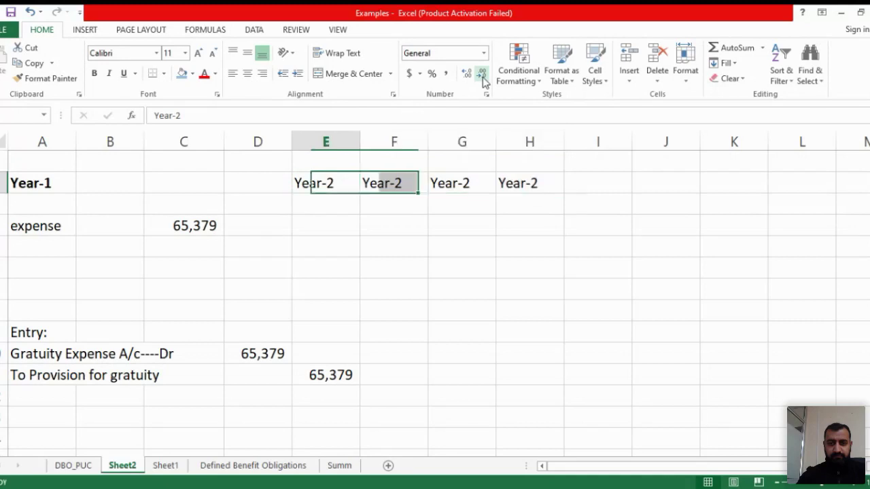
# - Change the copied headings in F2, G2 and H2 to "Year-3", "Year-4" and "Year-5"
pyautogui.click(282, 114)
pyautogui.press('BackSpace')
pyautogui.press('Tab')
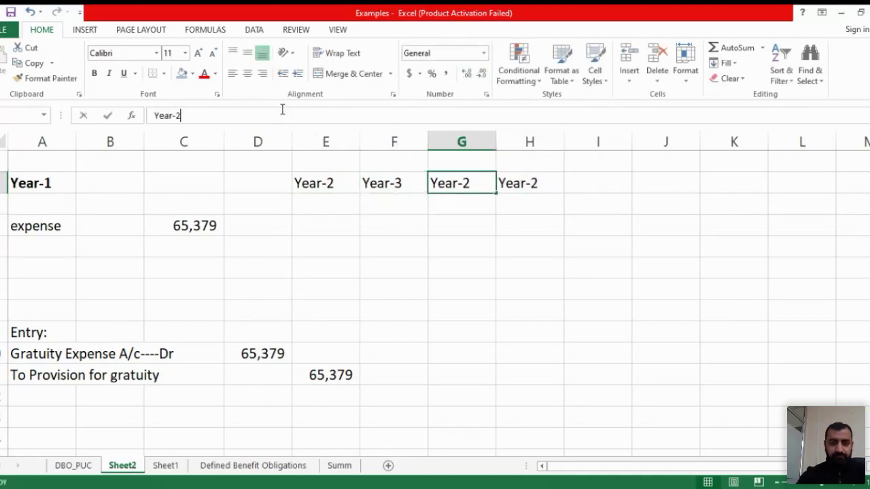
pyautogui.click(282, 114)
pyautogui.press('BackSpace')
pyautogui.write('4')
pyautogui.press('Return')
pyautogui.press('Up')
pyautogui.press('Right')
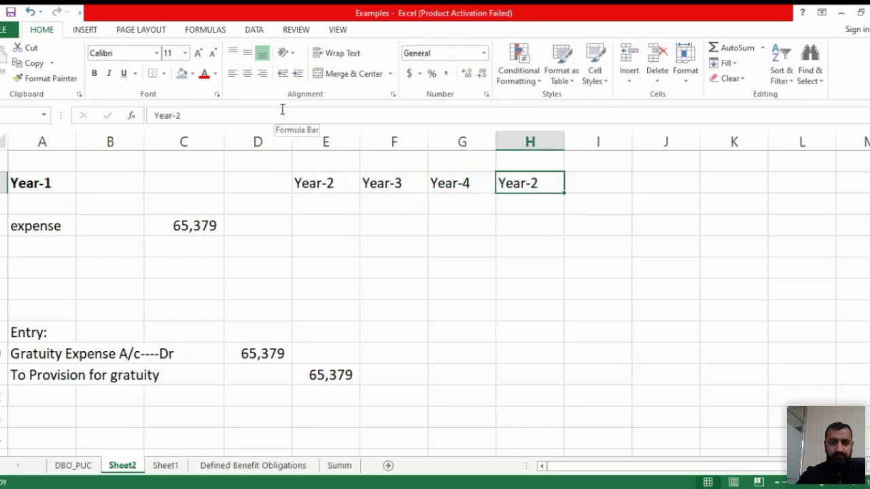
pyautogui.click(282, 114)
pyautogui.press('BackSpace')
pyautogui.write('5')
pyautogui.press('Return')
# - Label D3 "opening" and link the Year-2 opening balance in E3 to the expense in C4
pyautogui.press('Left')
pyautogui.press('Left')
pyautogui.press('Left')
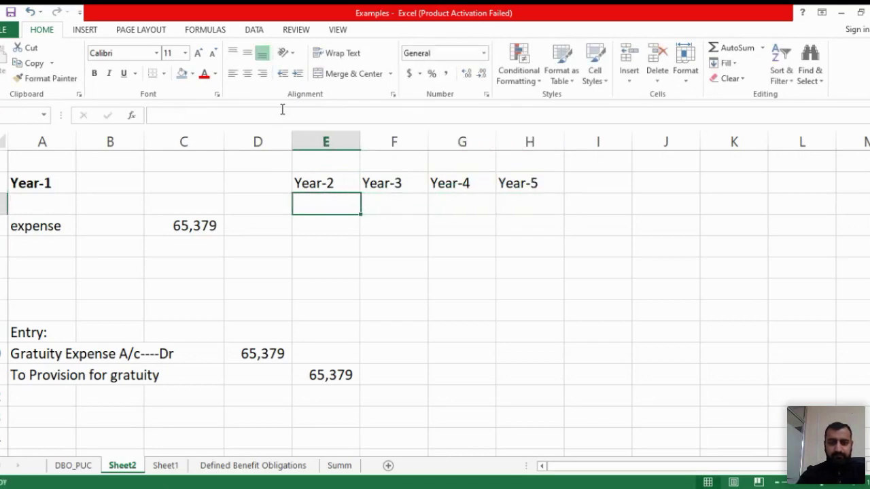
pyautogui.press('Left')
pyautogui.write('opening')
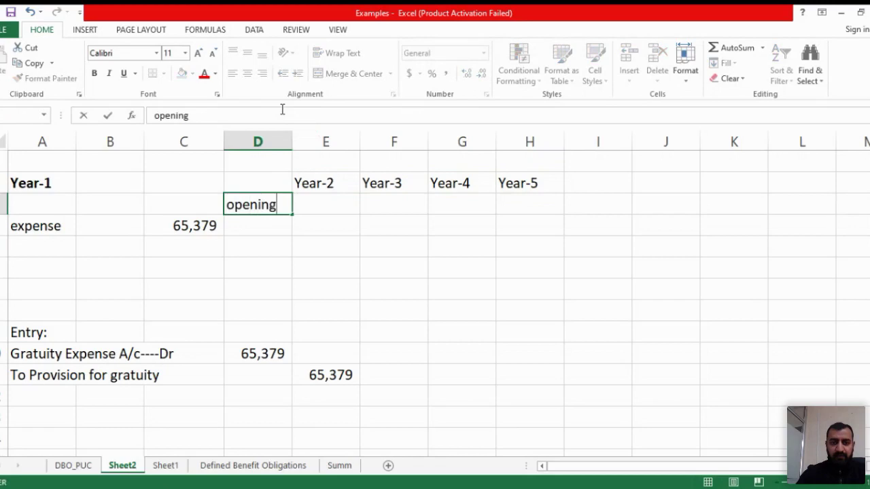
pyautogui.press('Tab')
pyautogui.write('=')
pyautogui.press('Down')
pyautogui.press('Left')
pyautogui.press('Left')
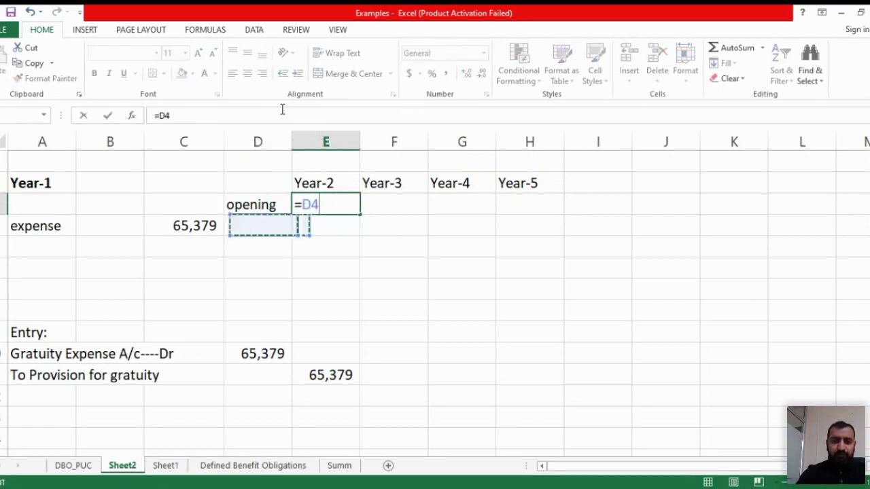
pyautogui.press('Return')
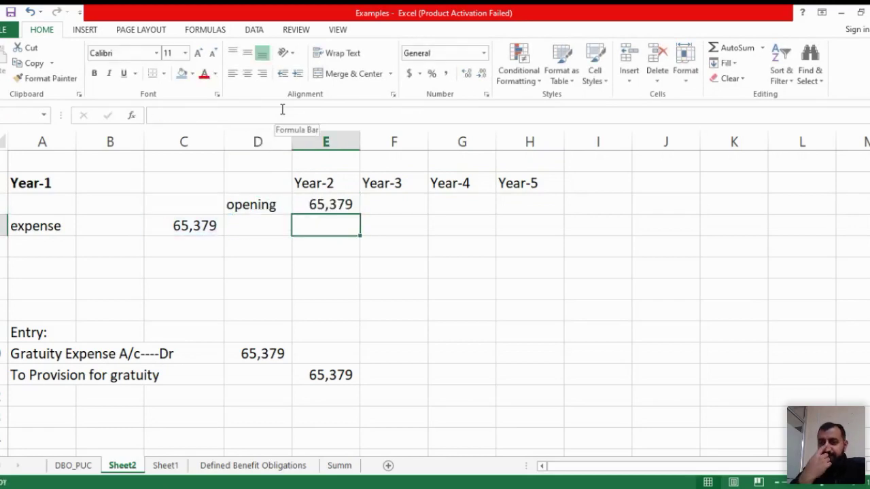
# - Label D4 "interest" and calculate the Year-2 interest in E4 with =E3*10%
pyautogui.click(281, 108)
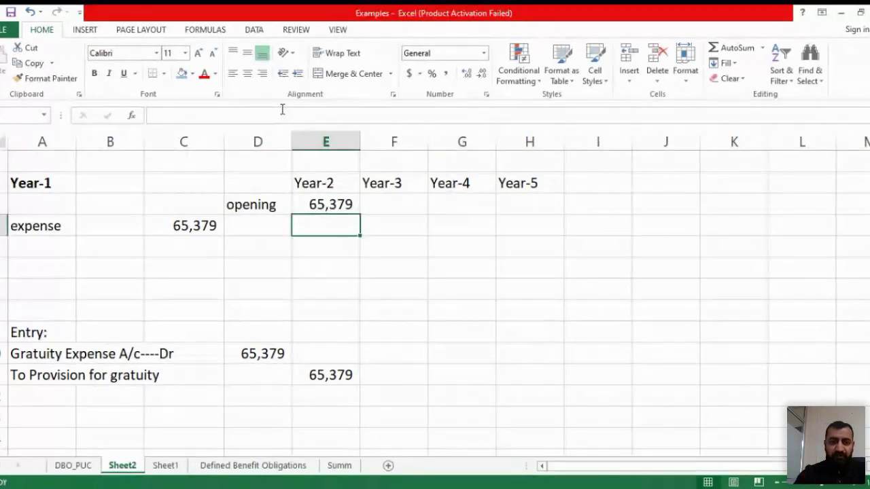
pyautogui.press('Left')
pyautogui.write('interes')
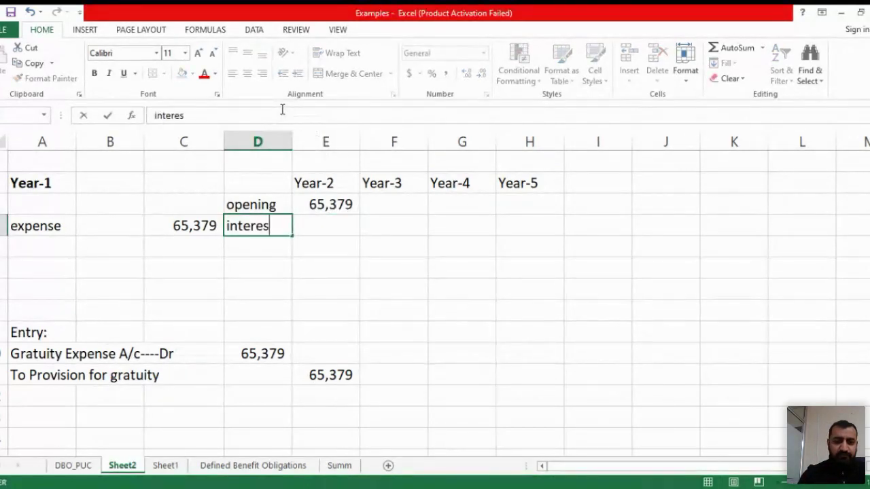
pyautogui.press('Up')
pyautogui.press('Right')
pyautogui.press('Down')
pyautogui.write('=')
pyautogui.press('Up')
pyautogui.write('*10%')
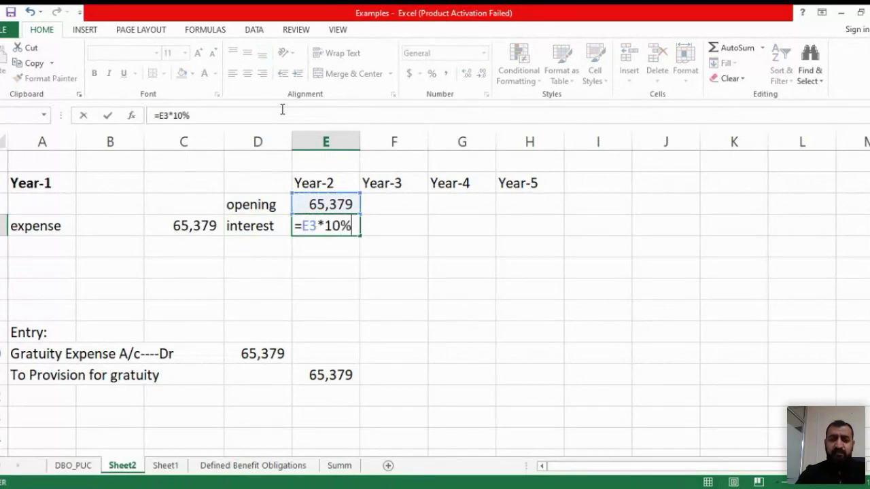
pyautogui.press('Return')
# - Format the Year-2 interest in E4 with a thousands separator and no decimals
pyautogui.press('Up')
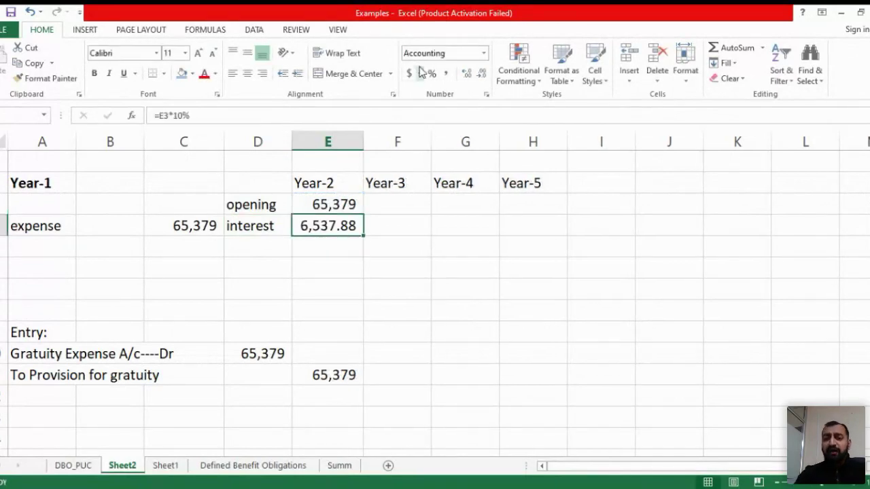
pyautogui.click(480, 74)
pyautogui.click(481, 73)
# - Label D5 "closing" and add the bold Year-2 closing balance in E5 as the sum of E3:E4
pyautogui.press('Left')
pyautogui.press('Down')
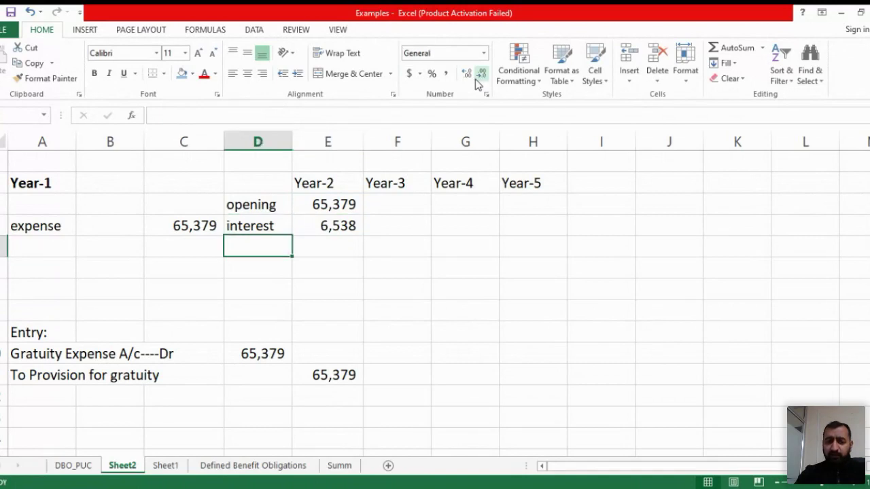
pyautogui.write('closing')
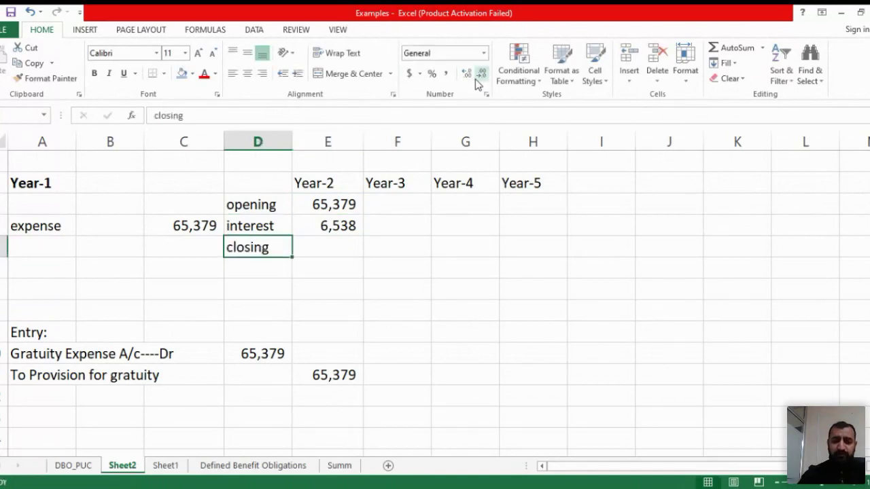
pyautogui.press('Right')
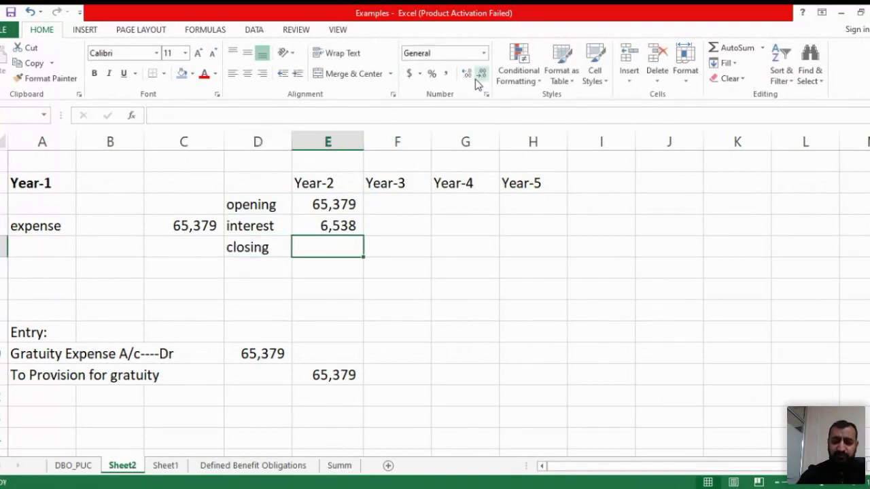
pyautogui.write('=sum(')
pyautogui.press('Up')
pyautogui.hotkey('shift', 'Up')
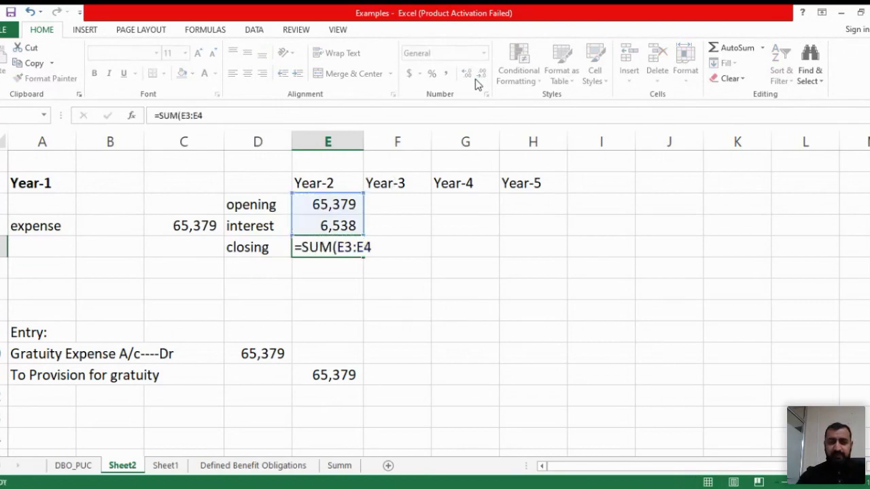
pyautogui.hotkey('ctrl', 'Return')
pyautogui.hotkey('ctrl', 'b')
# - Enter the debit line "Interest expense A/c----Dr" in F7 for the year 2 interest entry
pyautogui.press('Down')
pyautogui.press('Down')
pyautogui.press('Down')
pyautogui.press('Down')
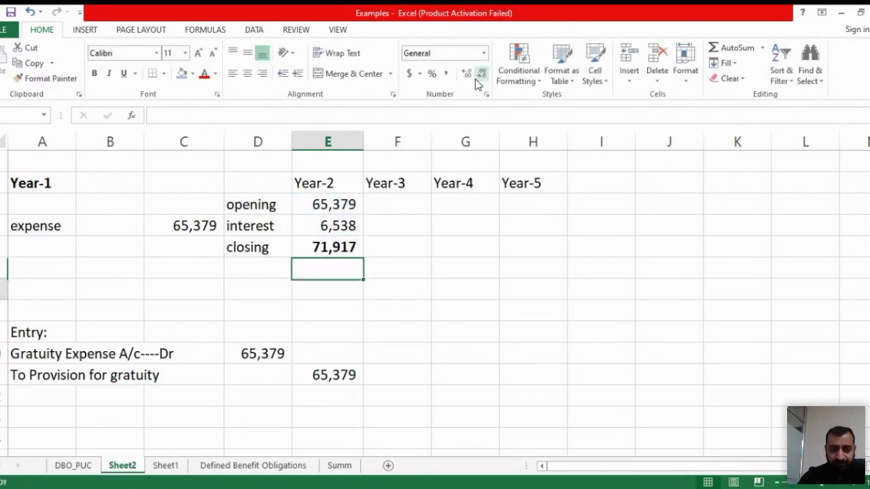
pyautogui.press('Up')
pyautogui.press('Up')
pyautogui.press('Up')
pyautogui.press('Up')
pyautogui.press('Up')
pyautogui.press('Down')
pyautogui.press('Down')
pyautogui.press('Down')
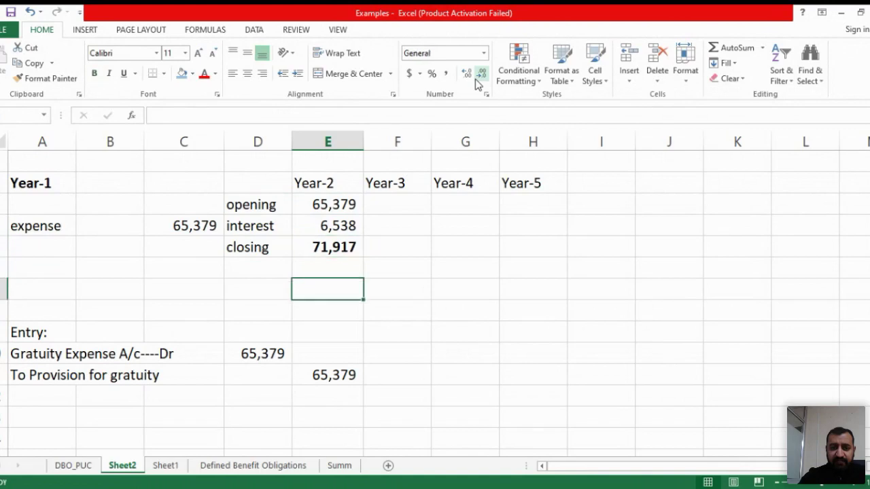
pyautogui.press('Right')
pyautogui.press('Right')
pyautogui.press('Left')
pyautogui.write('In')
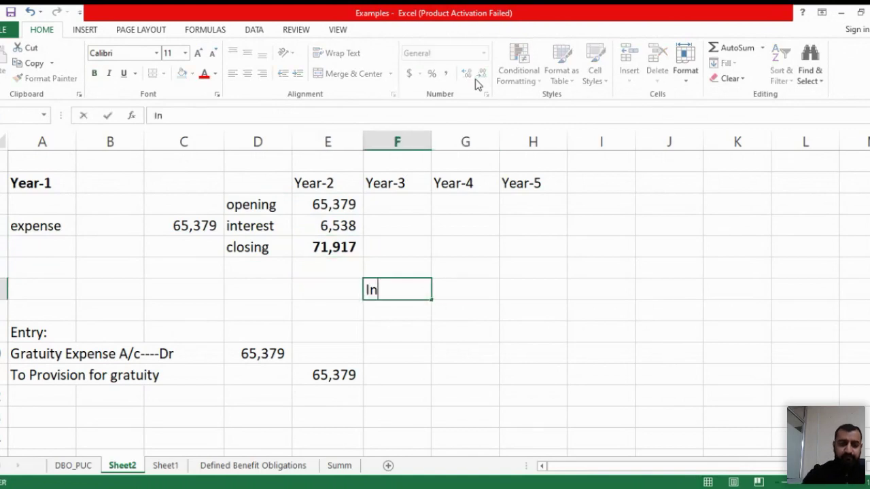
pyautogui.write('terest expens')
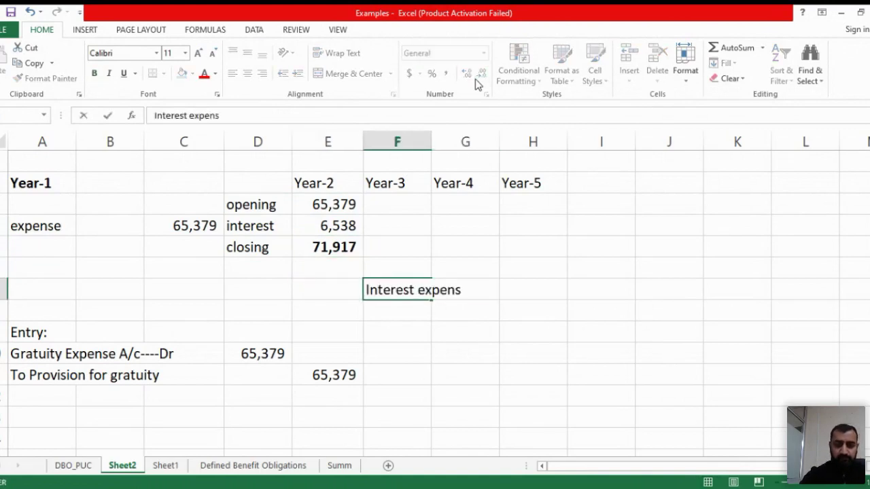
pyautogui.write('e A/c----Dr')
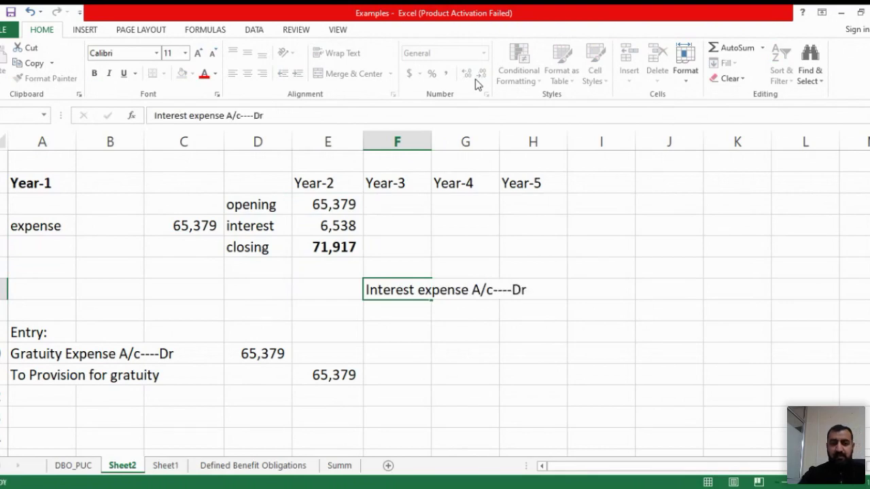
# - Enter the credit line "To Provision for gratuity" in F8 for the Year-2 interest entry
pyautogui.press('Return')
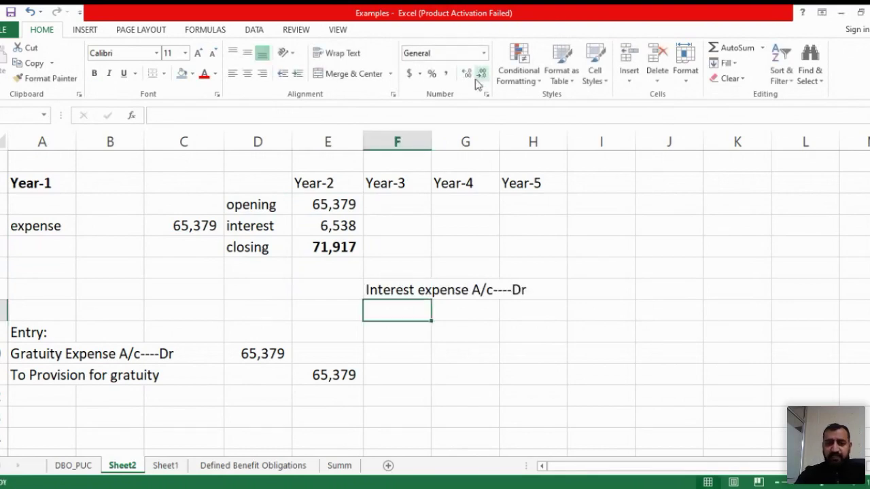
pyautogui.write('To Provi')
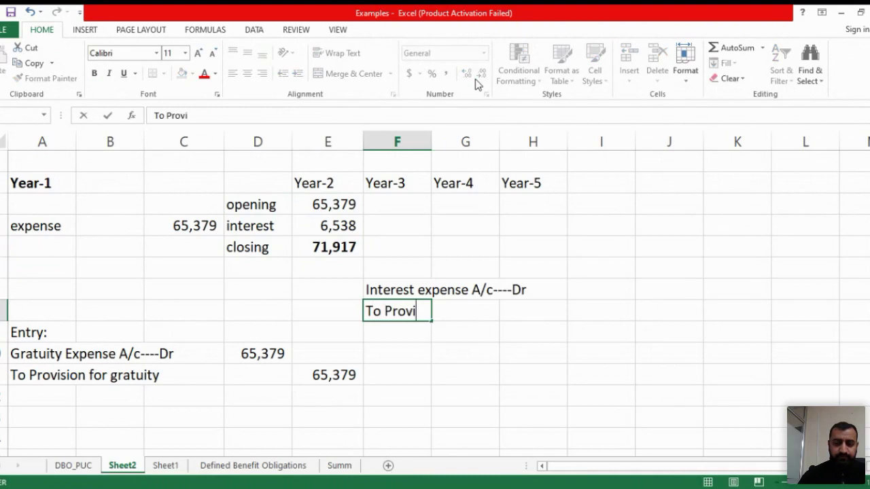
pyautogui.write('sion for gratuity')
pyautogui.press('Return')
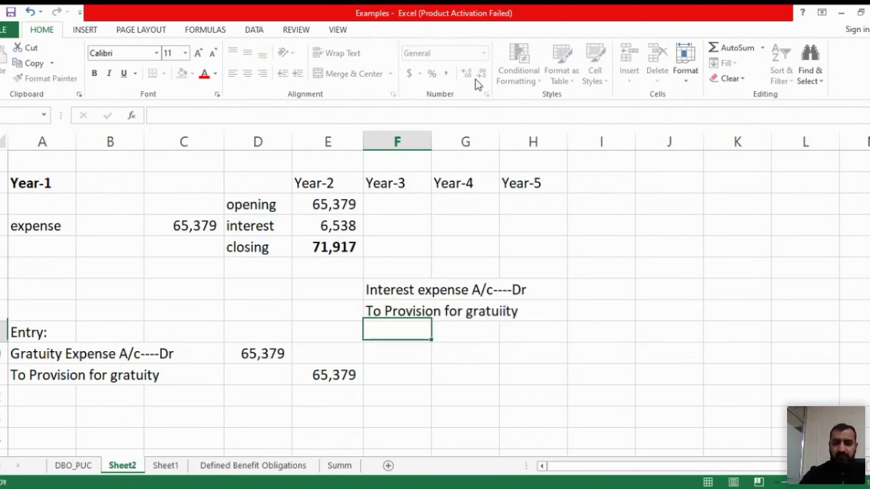
pyautogui.press('Up')
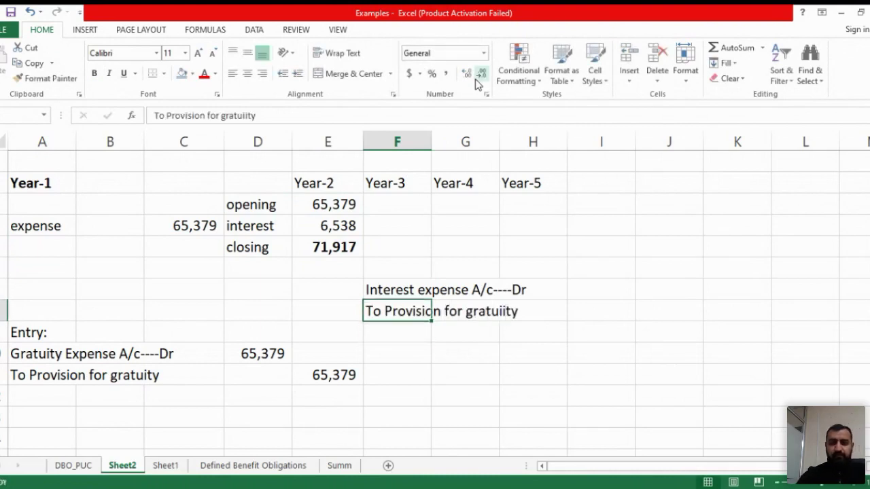
pyautogui.click(249, 116)
pyautogui.press('BackSpace')
# - Link the interest expense debit amount in I7 to the Year-2 interest with =E4
pyautogui.press('Tab')
pyautogui.press('Tab')
pyautogui.press('Tab')
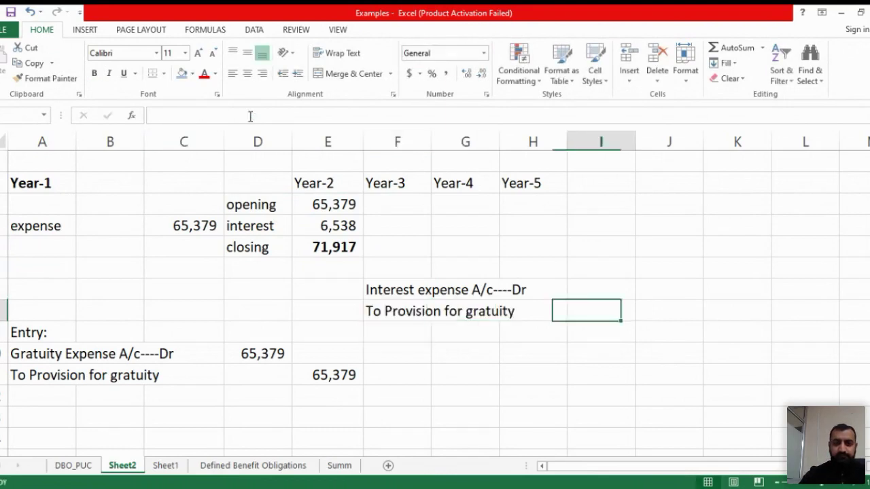
pyautogui.press('Up')
pyautogui.write('=')
pyautogui.press('Left')
pyautogui.press('Left')
pyautogui.press('Left')
pyautogui.press('Left')
pyautogui.press('Left')
pyautogui.press('Up')
pyautogui.press('Up')
pyautogui.press('Right')
pyautogui.press('Return')
# - Link the provision credit amount in J8 to the debit amount with =I7
pyautogui.press('Right')
pyautogui.write('=')
pyautogui.press('Up')
pyautogui.press('Left')
pyautogui.press('Return')
pyautogui.press('Home')
pyautogui.press('Down')
pyautogui.press('Right')
pyautogui.press('Right')
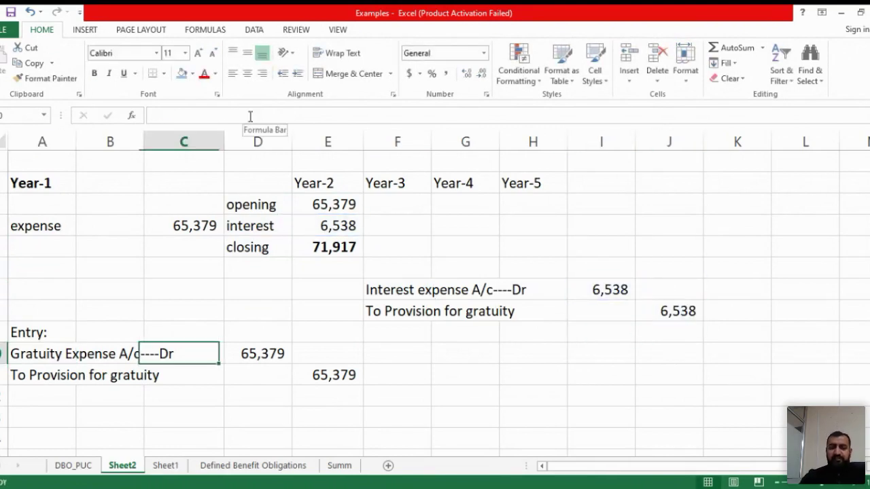
pyautogui.press('Right')
pyautogui.hotkey('ctrl', 'b')
pyautogui.hotkey('ctrl', 'b')
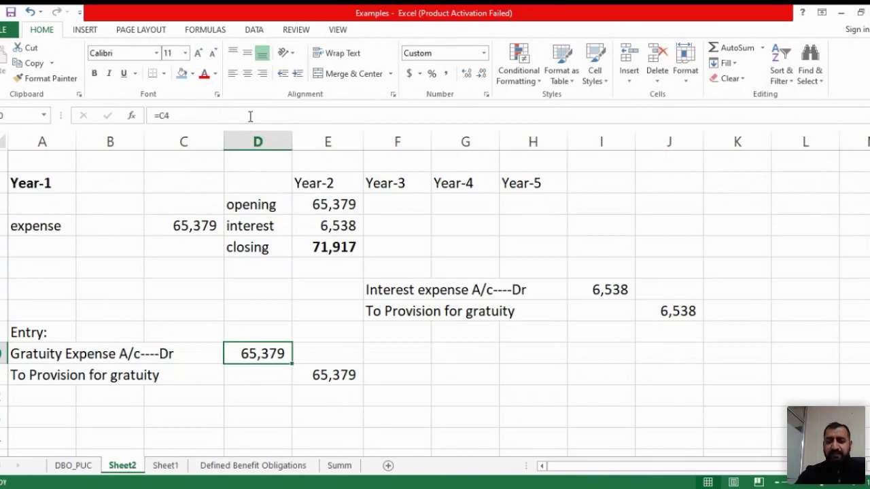
pyautogui.click(599, 283)
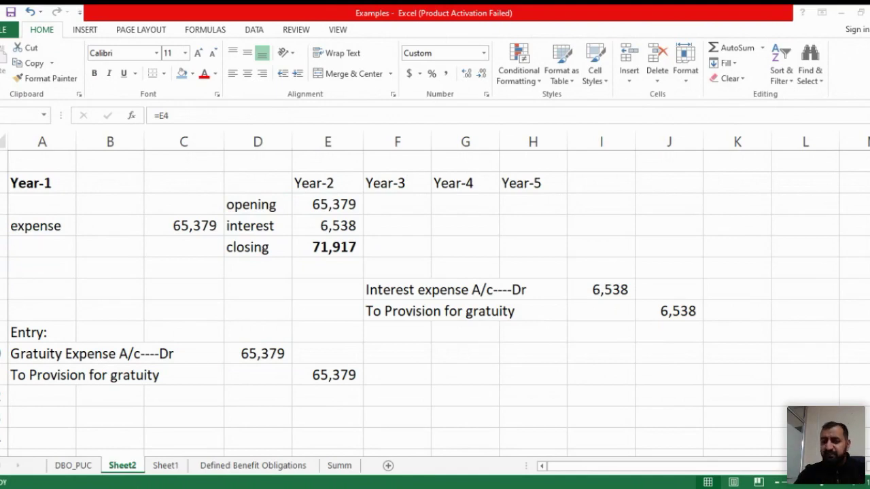
pyautogui.click(598, 284)
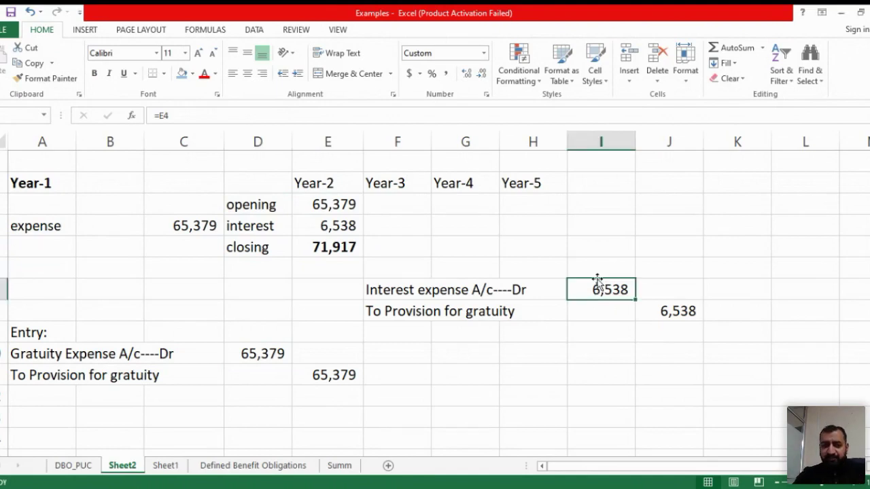
pyautogui.click(330, 248)
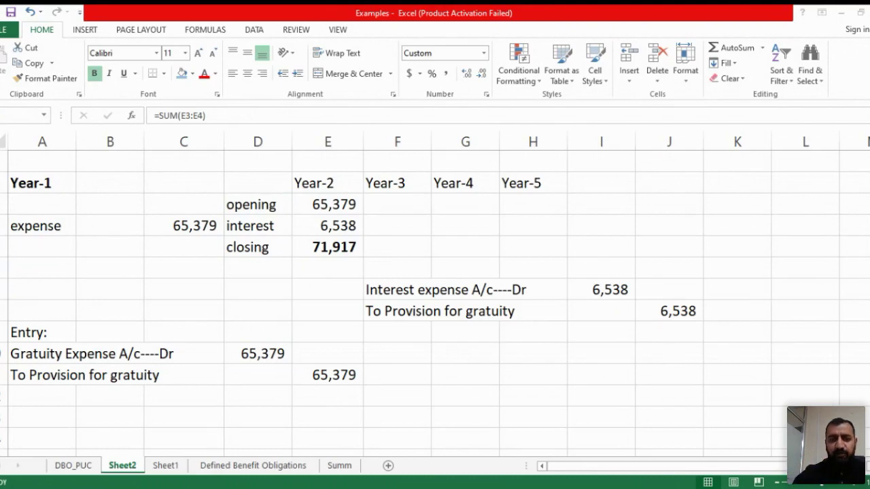
# - Carry the Year-2 closing balance into the Year-3 opening balance in F3 with =E5
pyautogui.click(331, 248)
pyautogui.press('Up')
pyautogui.press('Up')
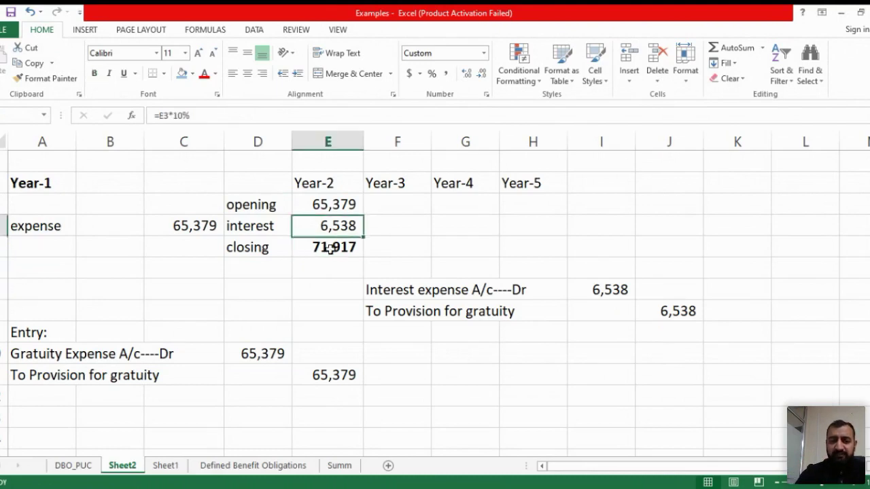
pyautogui.press('Right')
pyautogui.write('=')
pyautogui.press('Left')
pyautogui.press('Down')
pyautogui.press('Down')
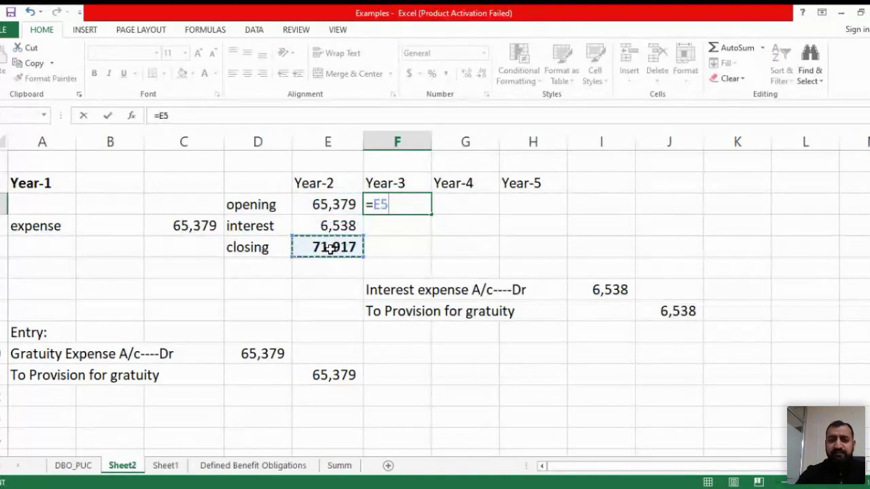
pyautogui.press('Return')
# - Calculate the Year-3 interest in F4 with =F3*10%
pyautogui.write('=')
pyautogui.press('Up')
pyautogui.write('*10%')
pyautogui.press('Return')
# - Add the bold Year-3 closing balance in F5 with =SUM(F3:F4)
pyautogui.write('=sum')
pyautogui.press('Tab')
pyautogui.press('Up')
pyautogui.hotkey('shift', 'Up')
pyautogui.hotkey('ctrl', 'Return')
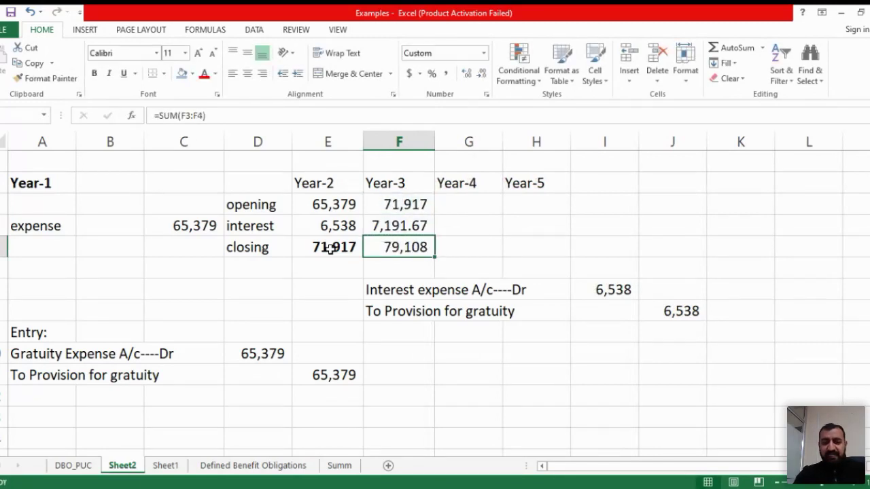
pyautogui.hotkey('ctrl', 'b')
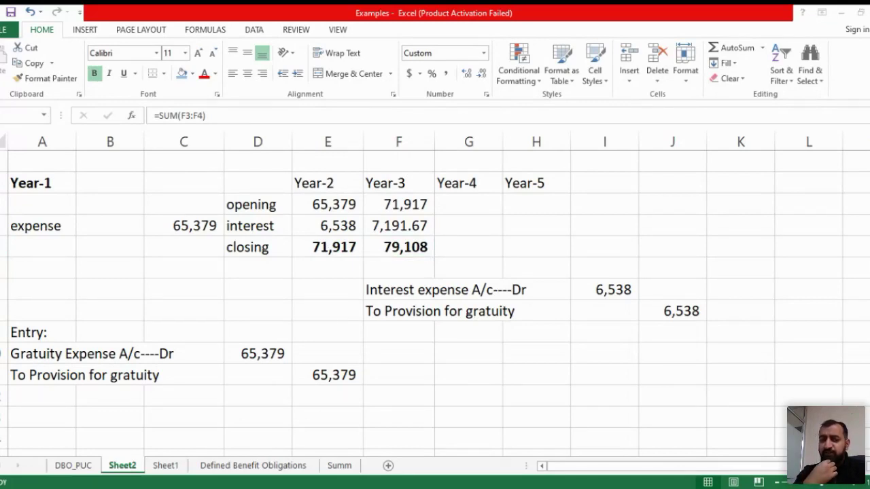
pyautogui.hotkey('alt', 'Tab')
pyautogui.press('Down')
pyautogui.press('Down')
pyautogui.hotkey('shift', 'Right')
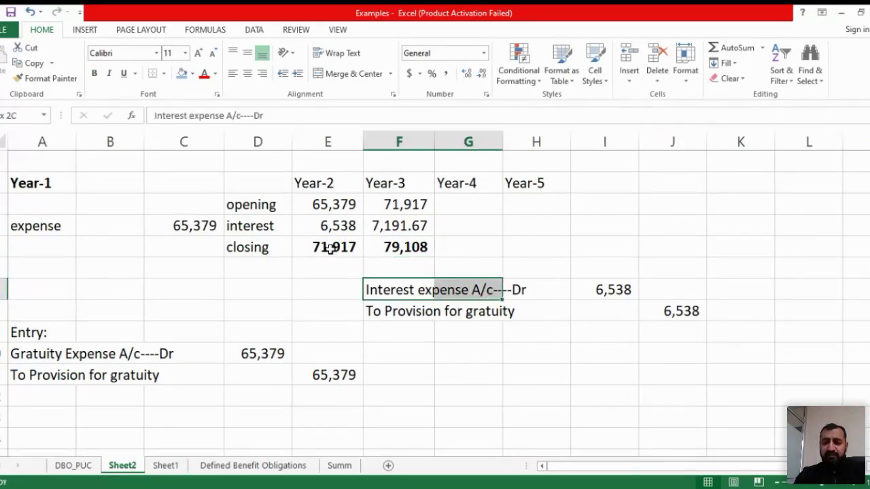
pyautogui.hotkey('shift', 'Right')
pyautogui.hotkey('shift', 'Right')
pyautogui.hotkey('shift', 'Down')
pyautogui.hotkey('shift', 'Right')
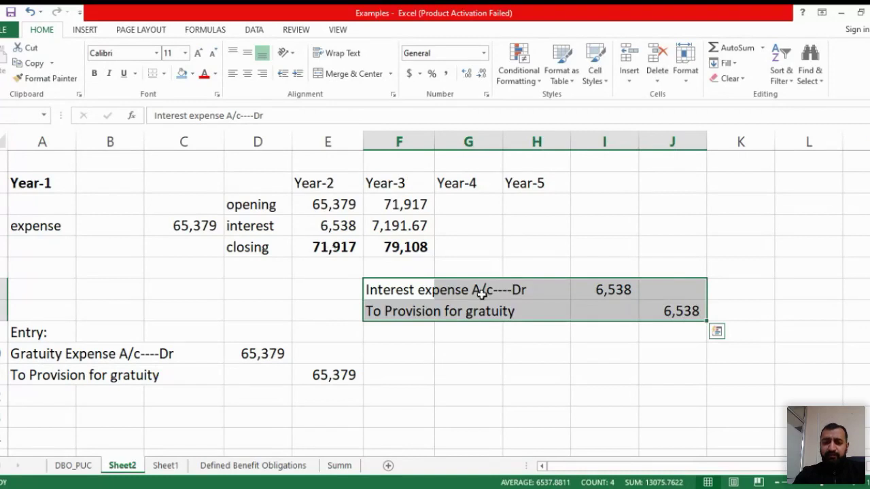
# - Show the Year-3 interest in F4 without decimals
pyautogui.click(412, 232)
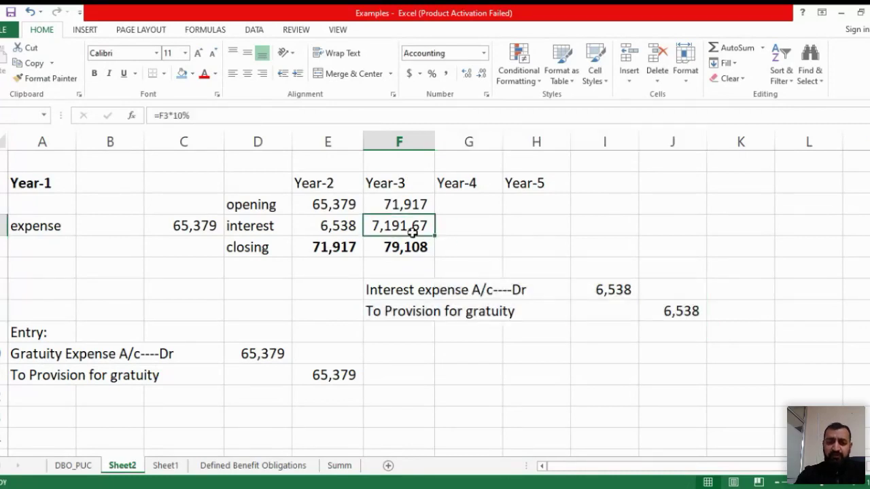
pyautogui.click(488, 76)
pyautogui.click(489, 76)
# - Carry the Year-3 closing balance into the Year-4 opening balance in G3 with =F5
pyautogui.press('Up')
pyautogui.press('Right')
pyautogui.write('=')
pyautogui.press('Left')
pyautogui.press('Down')
pyautogui.press('Down')
pyautogui.press('Return')
# - Calculate the Year-4 interest in G4 with =G3*10%
pyautogui.write('=')
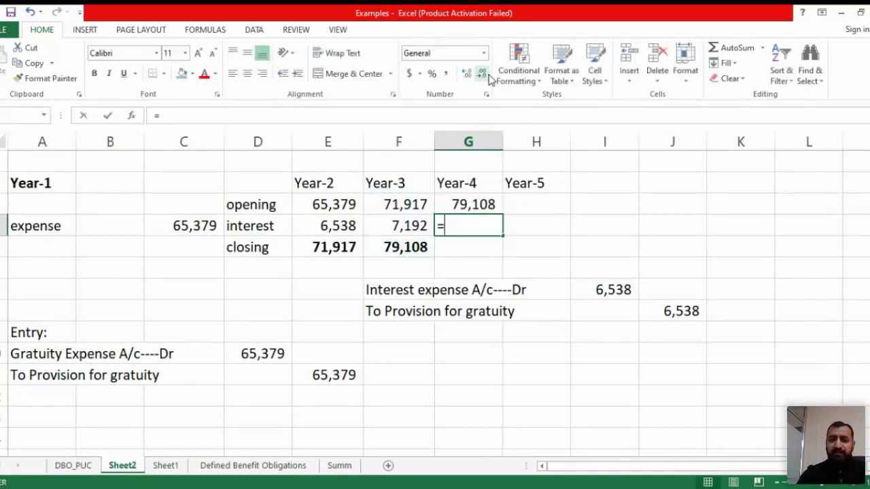
pyautogui.press('Up')
pyautogui.write('*10%')
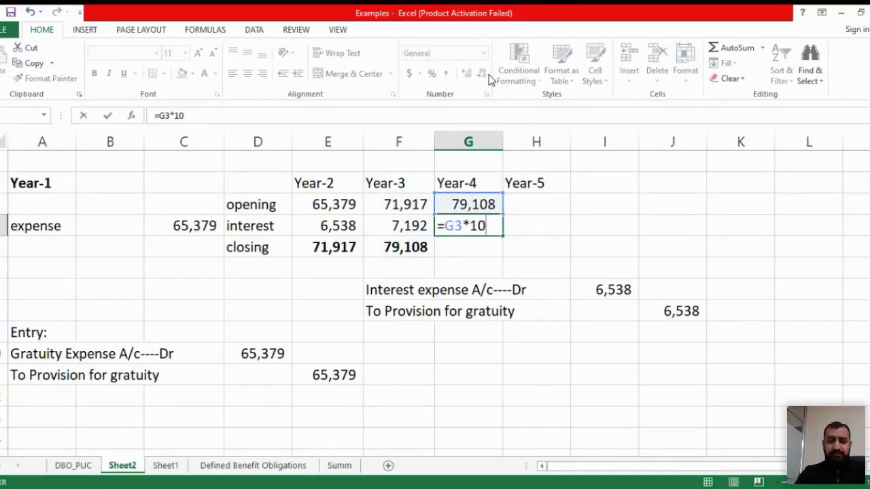
pyautogui.press('Return')
# - Add the bold Year-4 closing balance in G5 with =SUM(G3:G4)
pyautogui.write('=sum(')
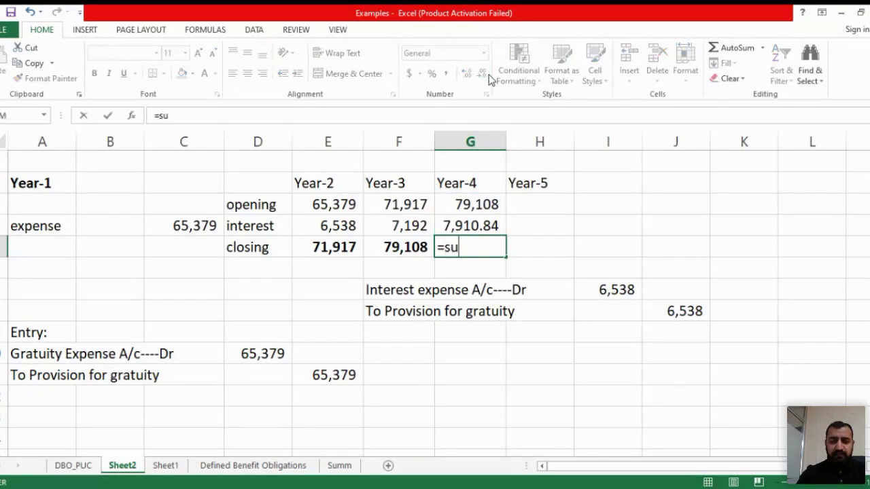
pyautogui.press('Up')
pyautogui.hotkey('shift', 'Up')
pyautogui.hotkey('ctrl', 'Return')
pyautogui.hotkey('ctrl', 'b')
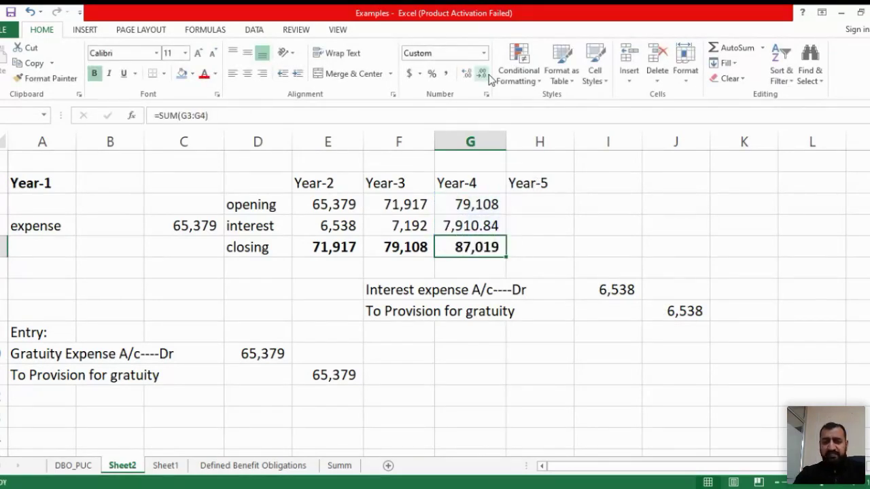
# - Carry the Year-4 closing balance into the Year-5 opening balance in H3 with =G5
pyautogui.press('Right')
pyautogui.press('Up')
pyautogui.press('Up')
pyautogui.write('=')
pyautogui.press('Left')
pyautogui.press('Down')
pyautogui.press('Down')
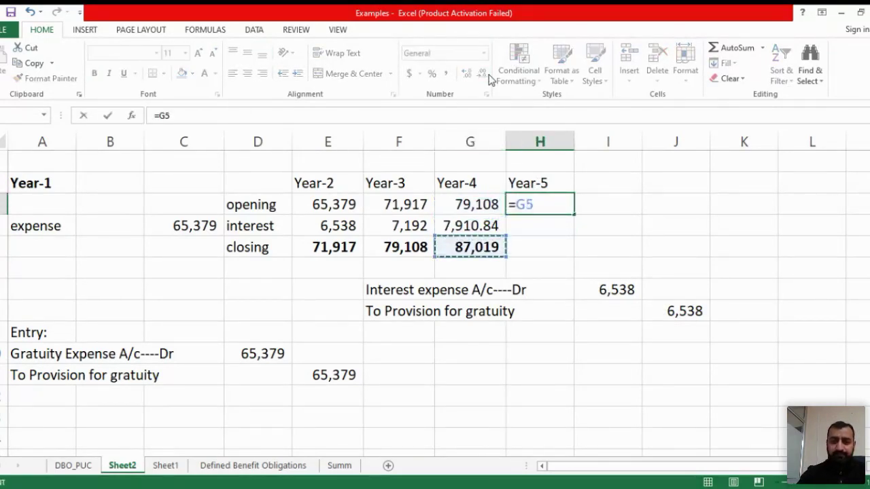
pyautogui.press('Return')
# - Copy the Year-4 interest formula from G4 into H4 for Year-5
pyautogui.press('Down')
pyautogui.press('Up')
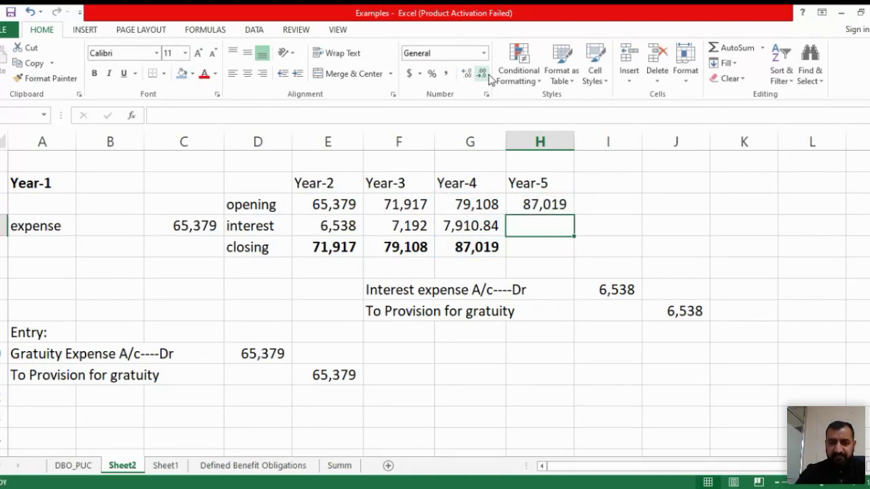
pyautogui.press('Left')
pyautogui.hotkey('ctrl', 'c')
pyautogui.press('Right')
pyautogui.press('Return')
pyautogui.press('Down')
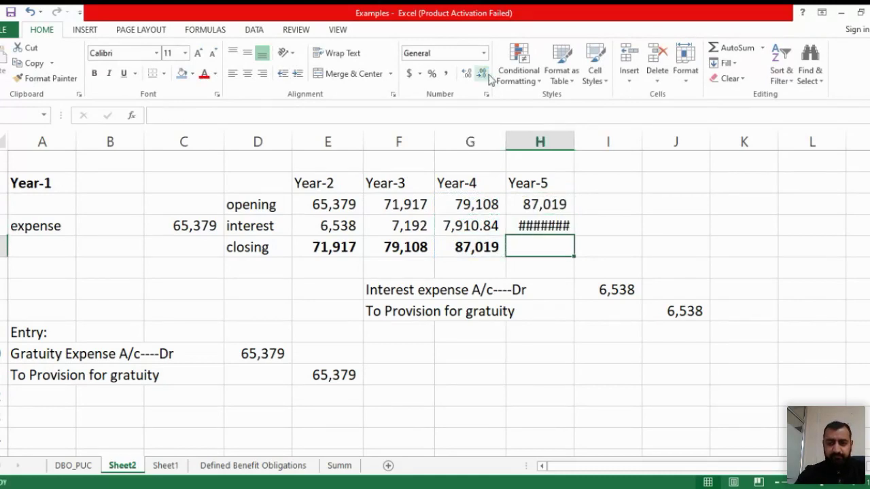
# - Copy the Year-4 closing balance formula from G5 into H5 for Year-5
pyautogui.press('Left')
pyautogui.hotkey('ctrl', 'c')
pyautogui.press('Right')
pyautogui.press('Return')
# - Autofit the width of column H and show the Year-5 interest in H4 without decimals
pyautogui.hotkey('shift', 'Up')
pyautogui.hotkey('shift', 'Up')
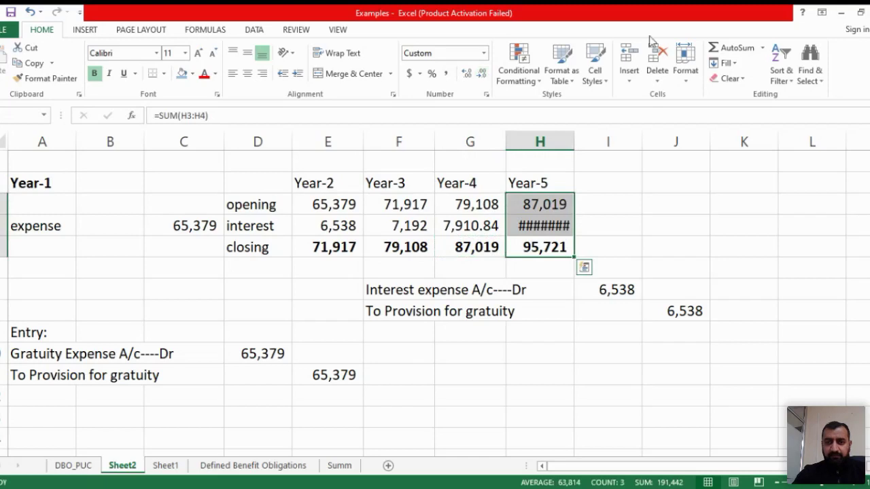
pyautogui.doubleClick(575, 140)
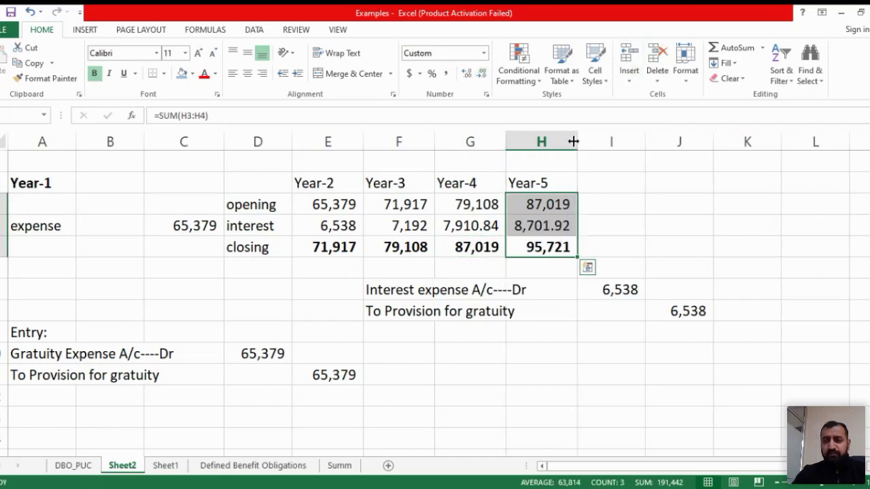
pyautogui.click(542, 221)
pyautogui.click(481, 76)
pyautogui.click(482, 76)
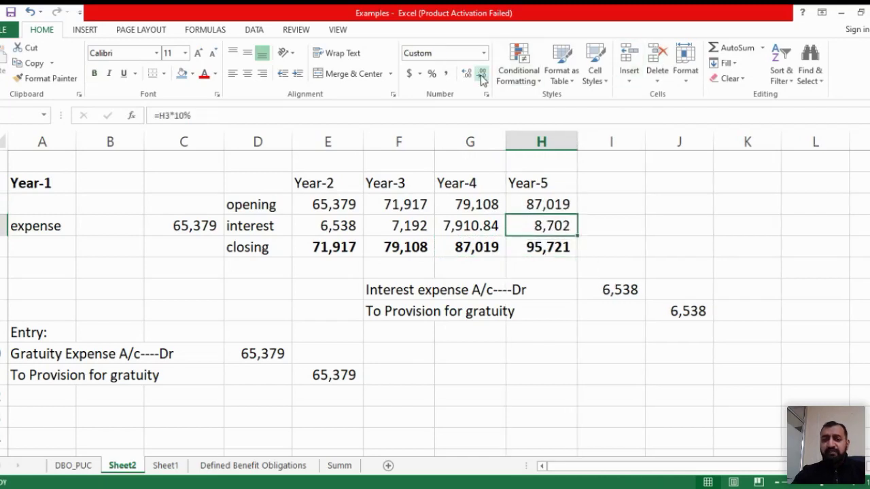
# - Make the Year-2 opening balance in E3 bold
pyautogui.press('Down')
pyautogui.press('Left')
pyautogui.press('Left')
pyautogui.press('Left')
pyautogui.press('Left')
pyautogui.press('Up')
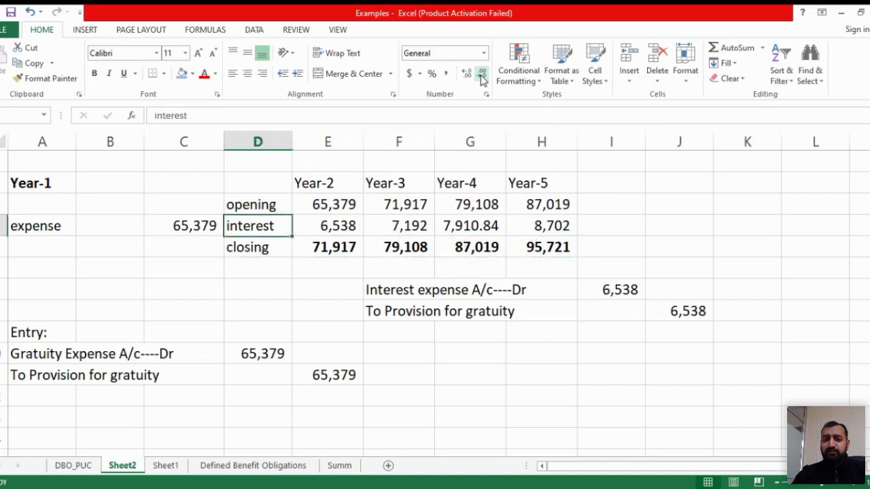
pyautogui.press('Up')
pyautogui.press('Right')
pyautogui.hotkey('ctrl', 'b')
pyautogui.hotkey('ctrl', 'b')
pyautogui.hotkey('ctrl', 'b')
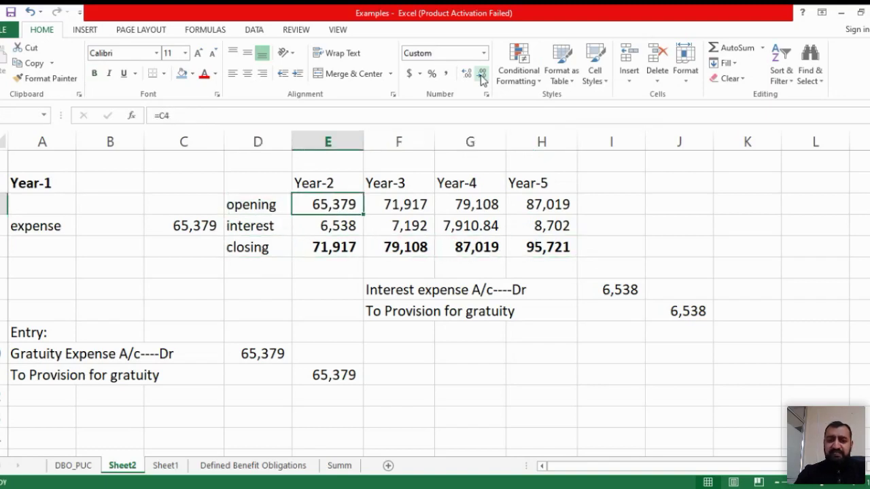
pyautogui.moveTo(19, 351); pyautogui.dragTo(327, 379)
pyautogui.hotkey('ctrl', 'b')
pyautogui.hotkey('ctrl', 'b')
pyautogui.moveTo(383, 287); pyautogui.dragTo(690, 311)
# - Format the interest amounts in E4:H4 with a thousands separator and no decimals
pyautogui.moveTo(323, 226); pyautogui.dragTo(518, 230)
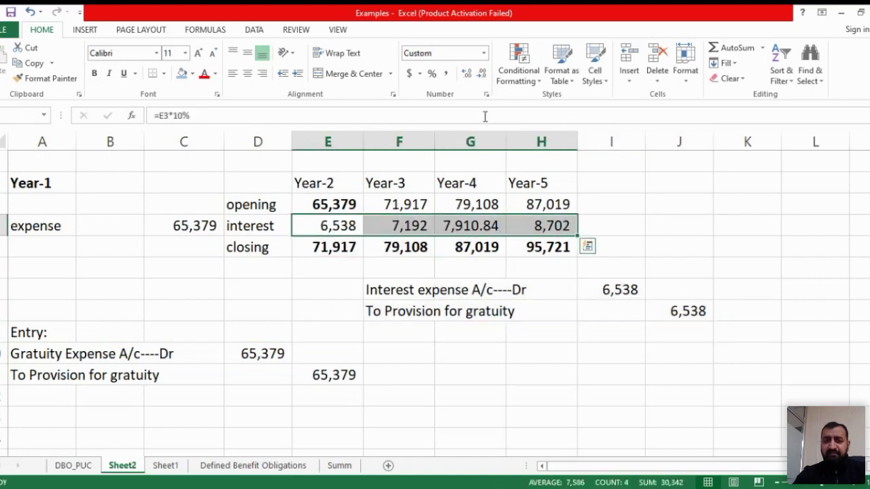
pyautogui.click(446, 74)
pyautogui.click(489, 74)
pyautogui.click(488, 74)
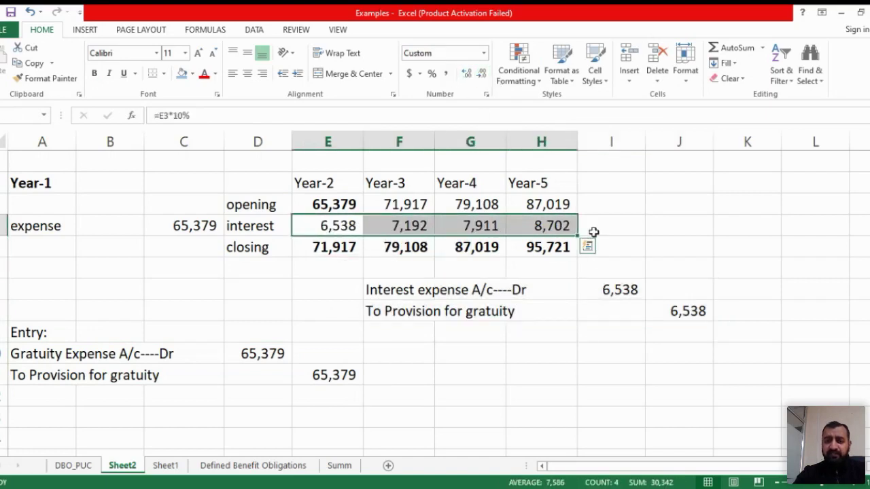
# - Add the bold heading "in total" in J2, beside the yearly interest table
pyautogui.click(548, 250)
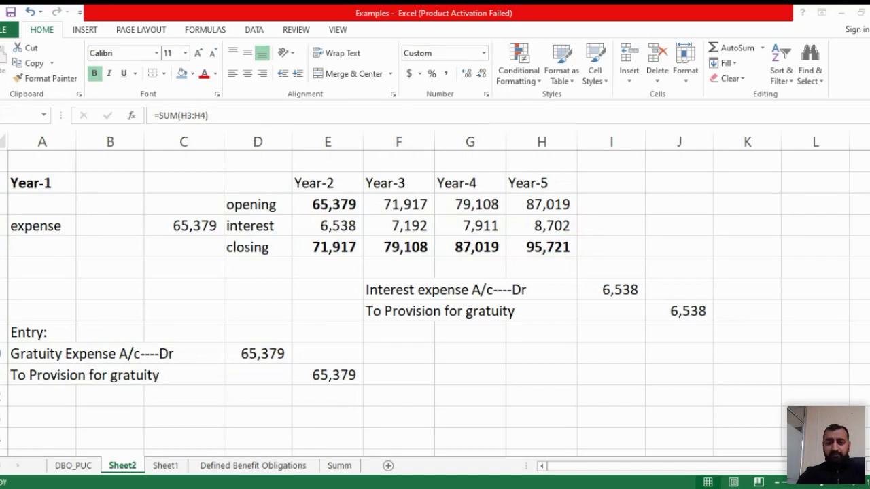
pyautogui.click(549, 251)
pyautogui.press('Up')
pyautogui.press('Up')
pyautogui.press('Up')
pyautogui.press('Right')
pyautogui.press('Right')
pyautogui.press('Right')
pyautogui.press('Right')
pyautogui.press('Right')
pyautogui.press('Right')
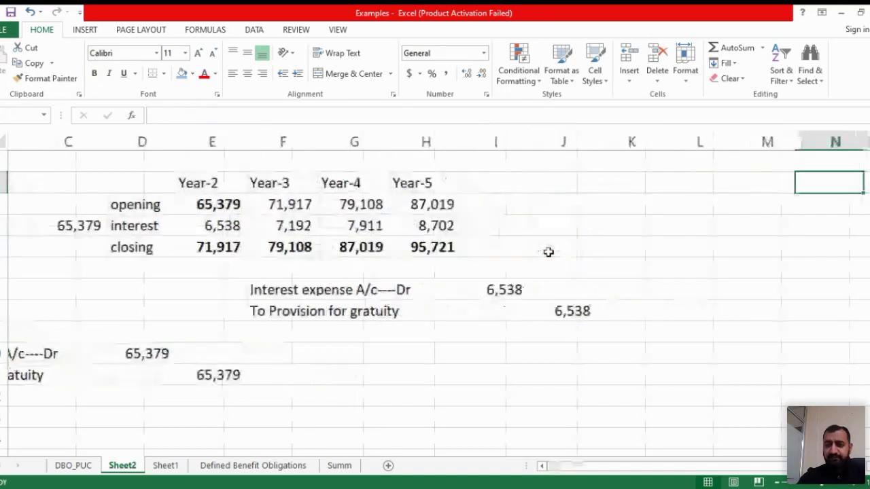
pyautogui.press('Left')
pyautogui.press('Left')
pyautogui.press('Left')
pyautogui.press('Left')
pyautogui.write('in total')
pyautogui.hotkey('ctrl', 'Return')
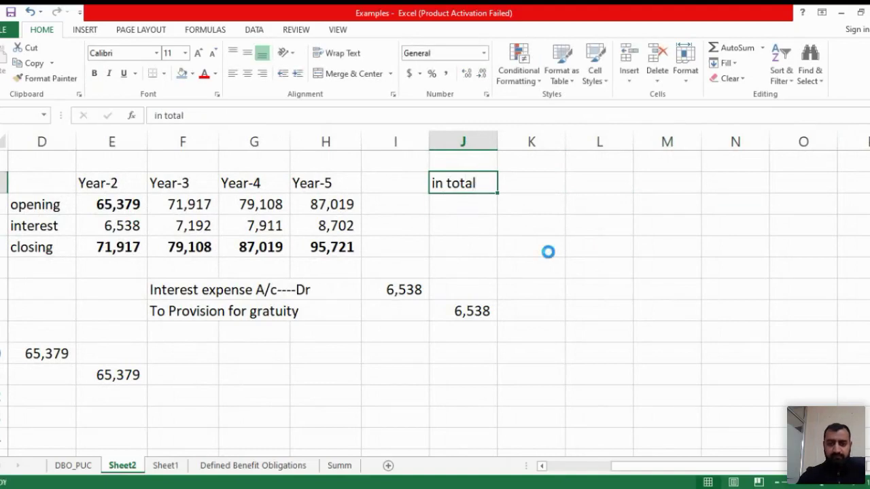
pyautogui.hotkey('ctrl', 'b')
# - Enter the label "gratuity expense" in J3, under the "in total" heading
pyautogui.press('Down')
pyautogui.write('gratuit')
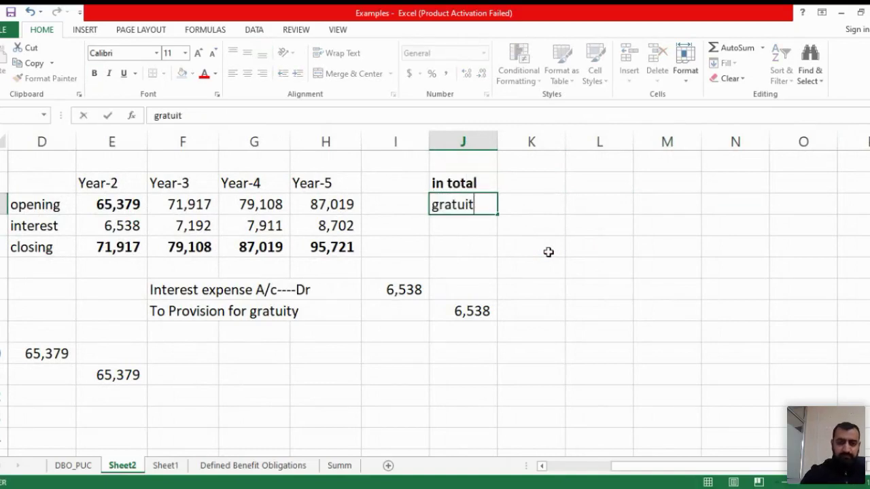
pyautogui.write('y expense')
pyautogui.hotkey('ctrl', 'Return')
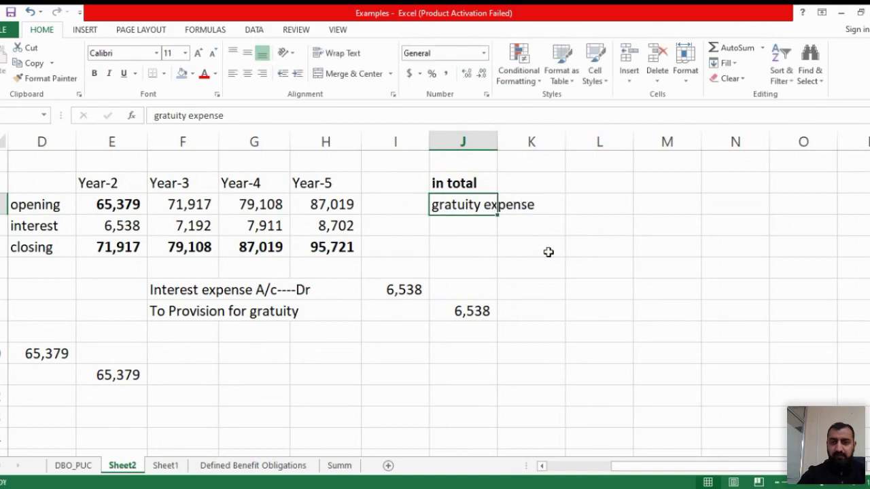
# - Link L3 to the Year-2 opening balance in E3 as the gratuity expense amount
pyautogui.press('Right')
pyautogui.press('Right')
pyautogui.write('=')
pyautogui.press('Left')
pyautogui.press('Left')
pyautogui.press('Left')
pyautogui.press('Left')
pyautogui.press('Left')
pyautogui.press('Left')
pyautogui.press('Left')
pyautogui.press('Return')
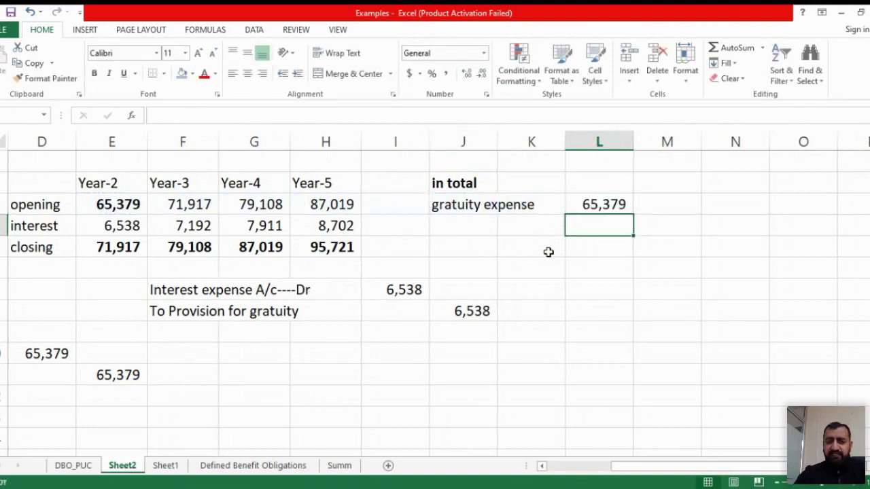
# - Enter the label "interest expense" in J4, below the gratuity expense label
pyautogui.press('Left')
pyautogui.press('Left')
pyautogui.write('interest')
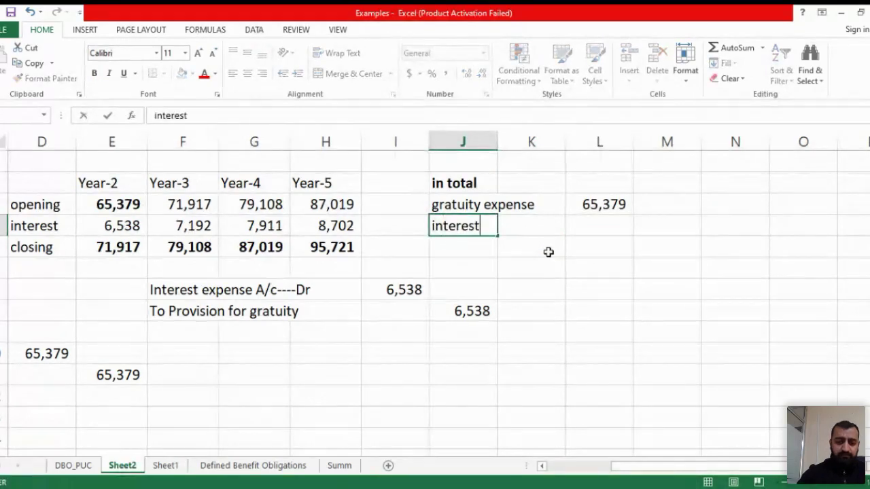
pyautogui.write(' expense')
# - Sum the Year-2 to Year-5 interest amounts E4:H4 in L4 beside the interest expense label
pyautogui.press('Right')
pyautogui.press('Right')
pyautogui.write('=su')
pyautogui.press('Tab')
pyautogui.press('Left')
pyautogui.press('Left')
pyautogui.press('Left')
pyautogui.press('Left')
pyautogui.press('Left')
pyautogui.press('Left')
pyautogui.press('Left')
pyautogui.hotkey('shift', 'Right')
pyautogui.hotkey('shift', 'Right')
pyautogui.hotkey('shift', 'Right')
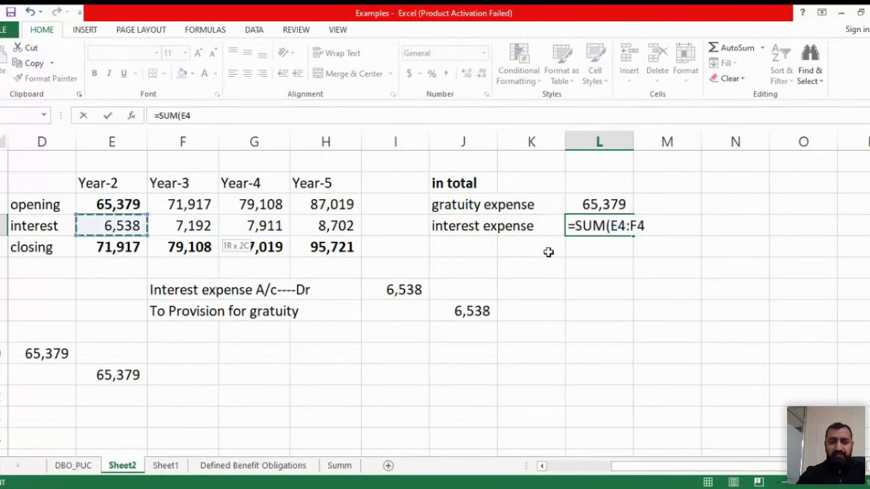
pyautogui.press('Return')
# - Total the gratuity and interest expenses in L5 with SUM(L3:L4) and make the total bold
pyautogui.write('=su')
pyautogui.press('Tab')
pyautogui.press('Up')
pyautogui.hotkey('shift', 'Up')
pyautogui.hotkey('ctrl', 'Return')
pyautogui.hotkey('ctrl', 'b')
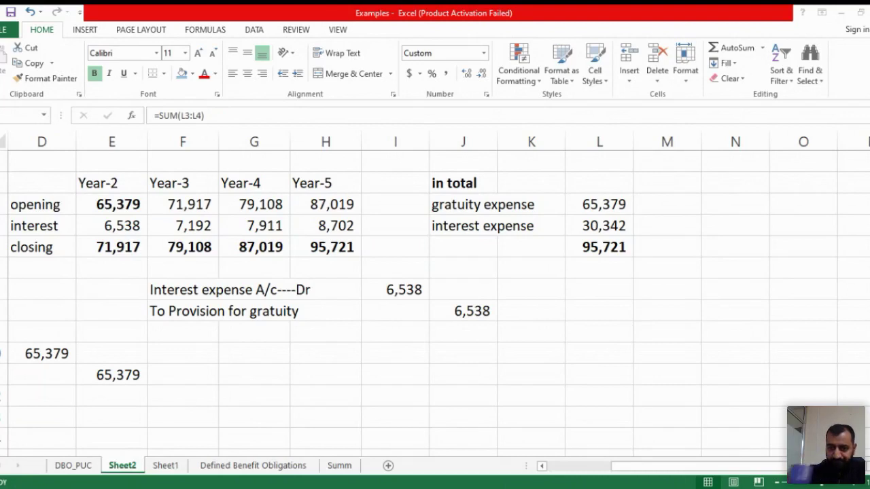
pyautogui.click(574, 247)
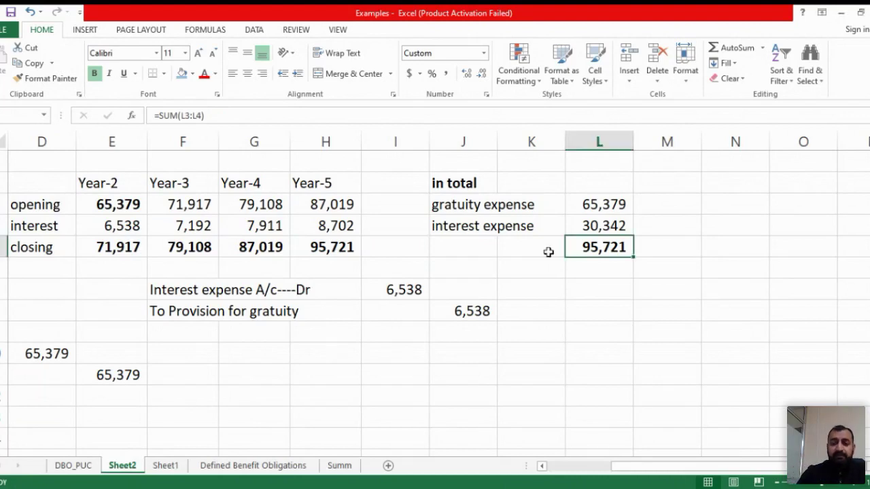
# - On the DBO_PUC sheet, clear the Year-1 expense, payment, interest and present value notes in G21:I25
pyautogui.click(74, 465)
pyautogui.click(161, 350)
pyautogui.press('Up')
pyautogui.press('Up')
pyautogui.press('Up')
pyautogui.press('Up')
pyautogui.hotkey('shift', 'Right')
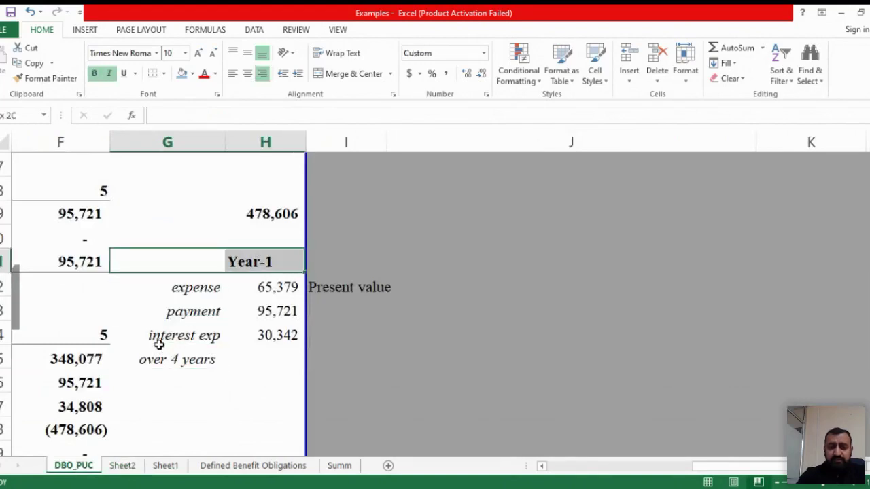
pyautogui.hotkey('shift', 'Down')
pyautogui.hotkey('shift', 'Down')
pyautogui.hotkey('shift', 'Down')
pyautogui.hotkey('shift', 'Down')
pyautogui.hotkey('shift', 'Right')
pyautogui.press('Delete')
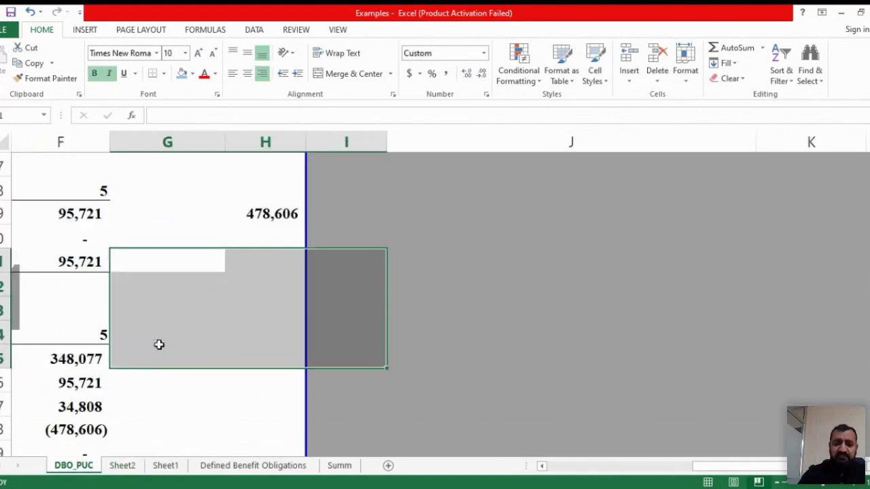
# - Set the Year 1 service cost in B26 of the obligation schedule to the Year 1 present value with =B21
pyautogui.press('Home')
pyautogui.press('Down')
pyautogui.press('Down')
pyautogui.press('Down')
pyautogui.press('Down')
pyautogui.press('Down')
pyautogui.press('Down')
pyautogui.press('Down')
pyautogui.press('Down')
pyautogui.press('Down')
pyautogui.press('Down')
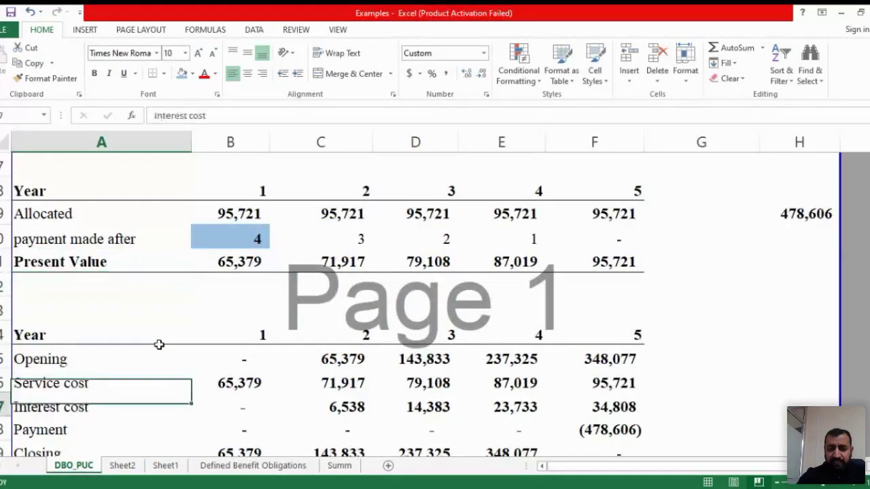
pyautogui.press('Up')
pyautogui.press('Up')
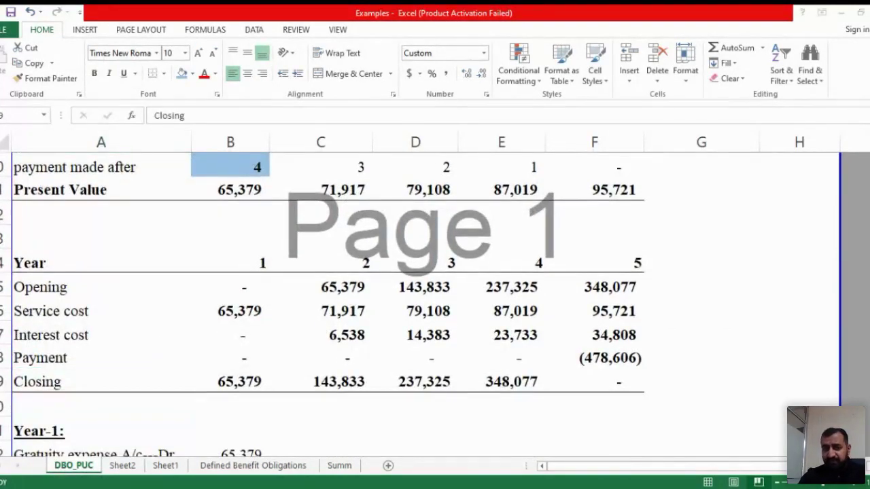
pyautogui.press('Up')
pyautogui.press('Up')
pyautogui.press('Up')
pyautogui.press('Up')
pyautogui.press('Right')
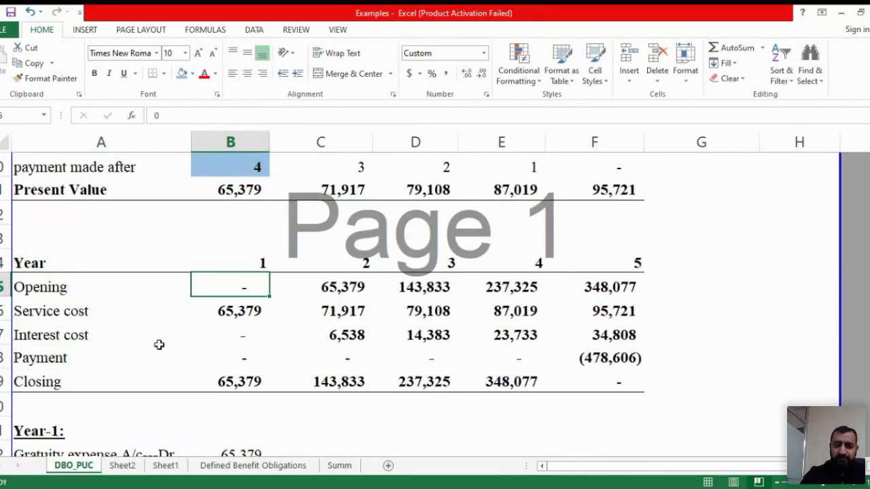
pyautogui.press('Down')
pyautogui.write('=')
pyautogui.press('Up')
pyautogui.press('Up')
pyautogui.press('Up')
pyautogui.press('Up')
pyautogui.press('Up')
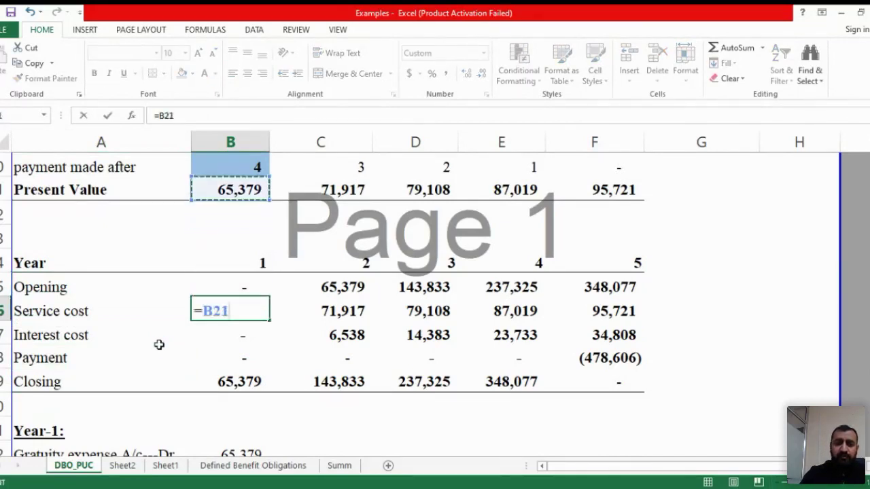
pyautogui.press('Return')
# - Fill the Year 1 figures from opening to closing in B25:B29 with light blue
pyautogui.press('Up')
pyautogui.press('Left')
pyautogui.press('Right')
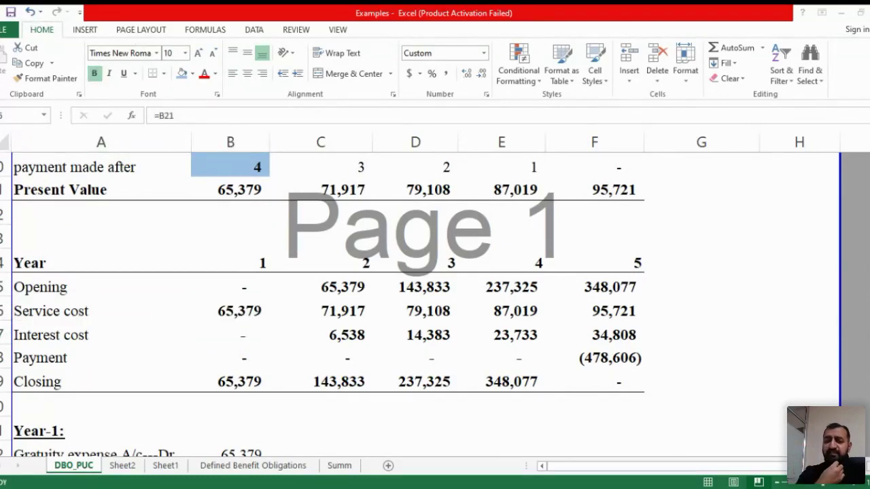
pyautogui.press('Down')
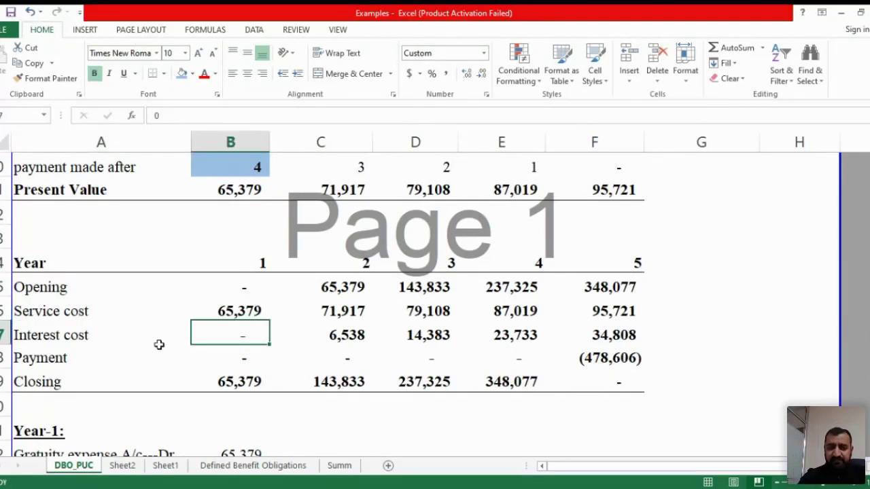
pyautogui.press('Down')
pyautogui.press('Down')
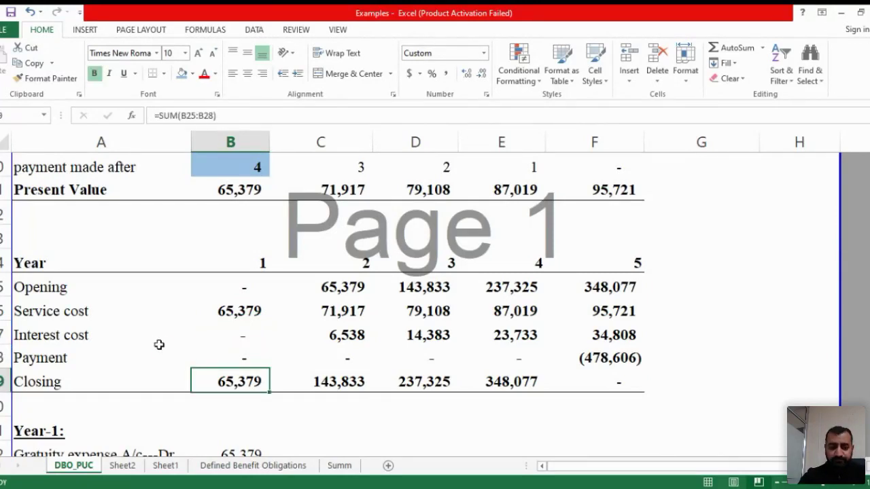
pyautogui.click(180, 75)
pyautogui.press('Up')
pyautogui.press('Down')
pyautogui.hotkey('shift', 'Up')
pyautogui.hotkey('shift', 'Up')
pyautogui.hotkey('shift', 'Up')
pyautogui.hotkey('shift', 'Up')
pyautogui.click(180, 75)
# - Fill the Year 2 opening balance in C25 with the same light blue
pyautogui.press('Down')
pyautogui.press('Up')
pyautogui.press('Right')
pyautogui.press('Up')
pyautogui.press('Up')
pyautogui.press('Up')
pyautogui.press('Up')
pyautogui.click(181, 74)
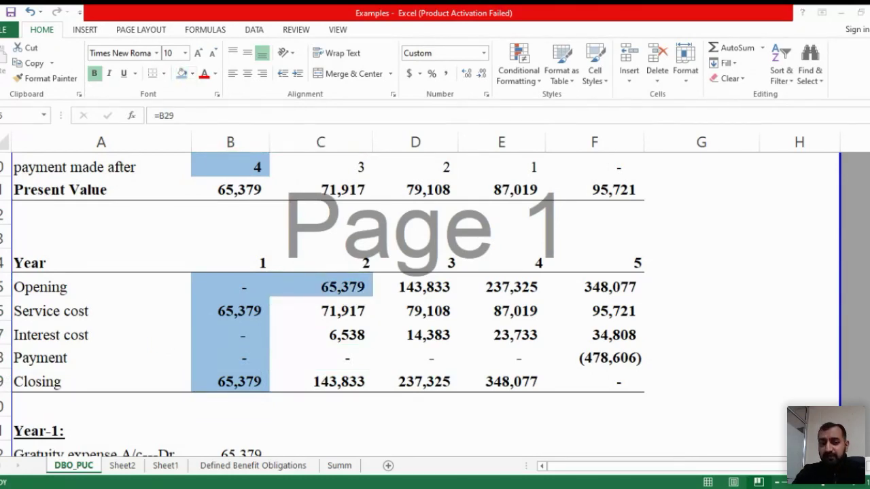
pyautogui.click(180, 74)
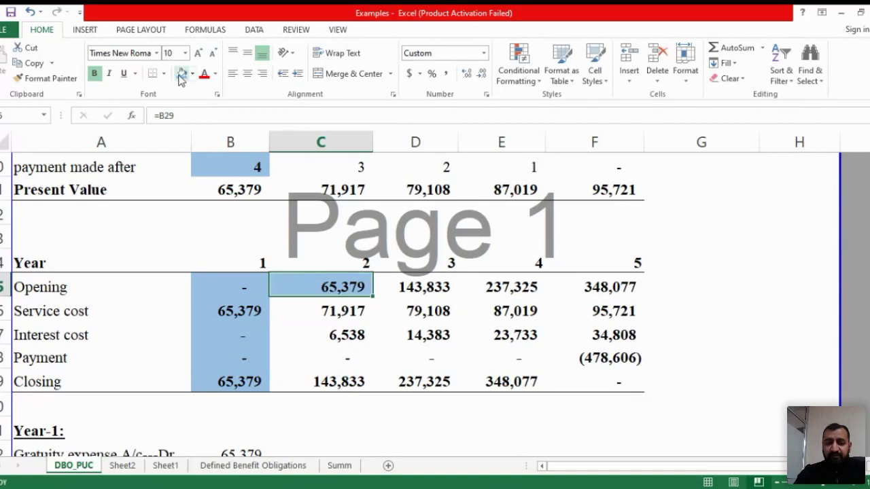
# - Examine the Year 2 allocated amount, payment period and present value formula in the upper table
pyautogui.press('Up')
pyautogui.press('Up')
pyautogui.press('Up')
pyautogui.press('Up')
pyautogui.press('Up')
pyautogui.press('Up')
pyautogui.press('Up')
pyautogui.press('Up')
pyautogui.press('Down')
pyautogui.press('Down')
pyautogui.press('Down')
pyautogui.press('Down')
pyautogui.press('Down')
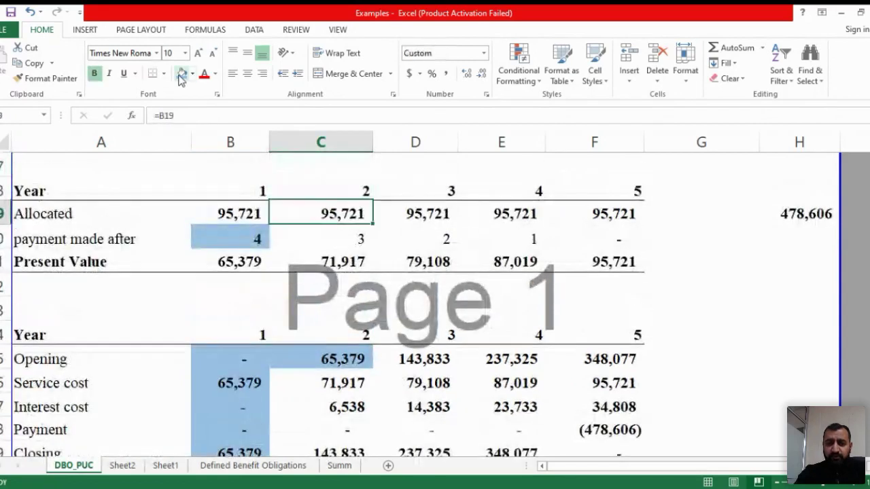
pyautogui.press('Up')
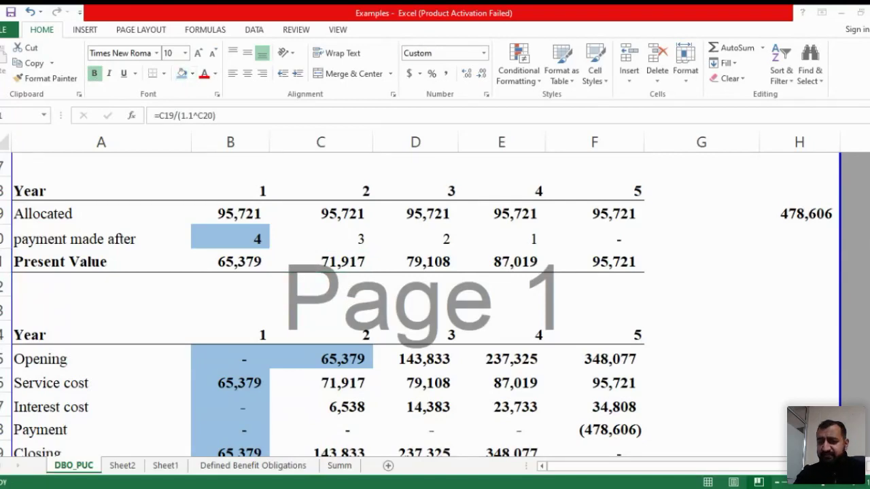
# - Fill the Year 2 service cost in C26 with the same light blue
pyautogui.press('Down')
pyautogui.press('Down')
pyautogui.press('Down')
pyautogui.press('Down')
pyautogui.press('Down')
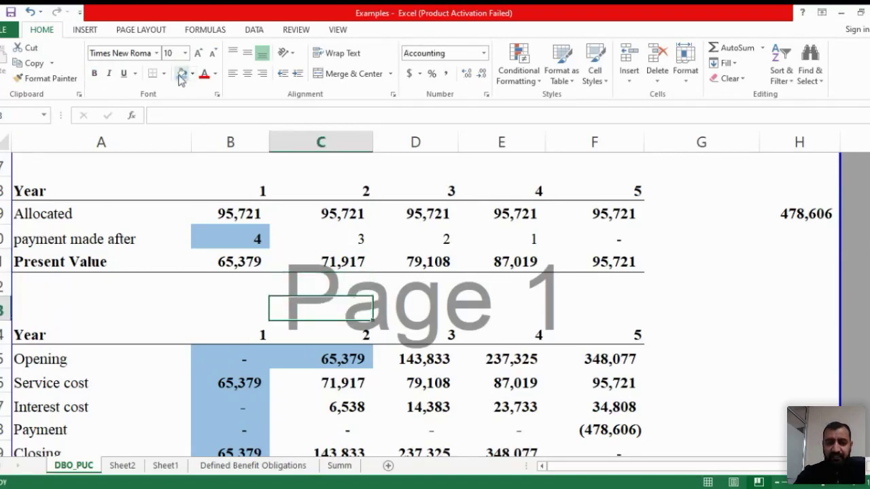
pyautogui.click(181, 75)
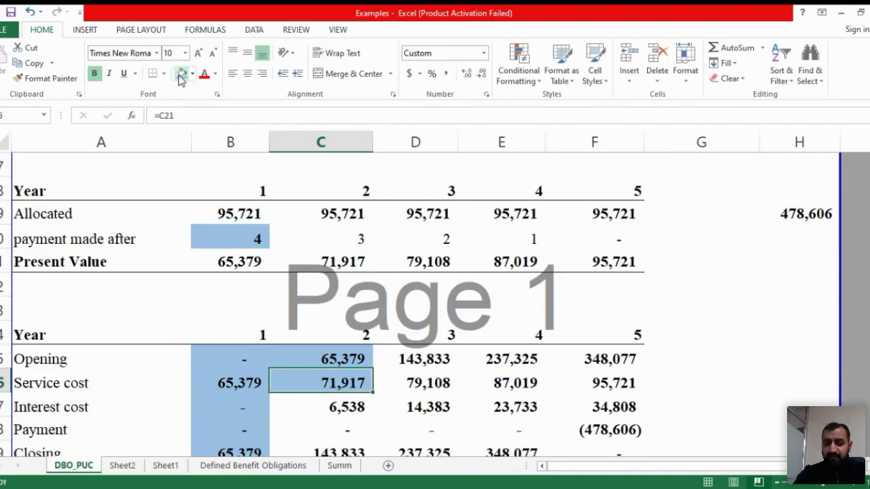
# - Fill the Year 2 interest cost, payment and closing balance in C27:C29 with the same light blue
pyautogui.press('Down')
pyautogui.press('Up')
pyautogui.press('Up')
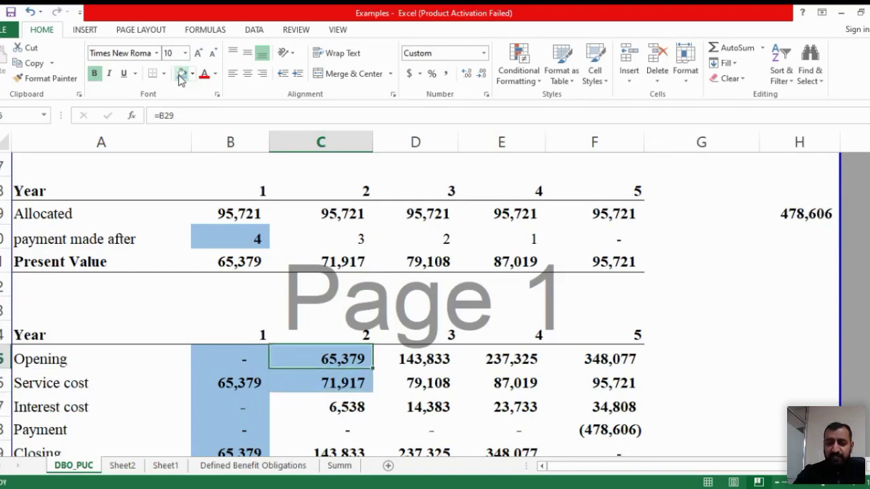
pyautogui.press('Down')
pyautogui.press('Down')
pyautogui.hotkey('shift', 'Down')
pyautogui.click(181, 75)
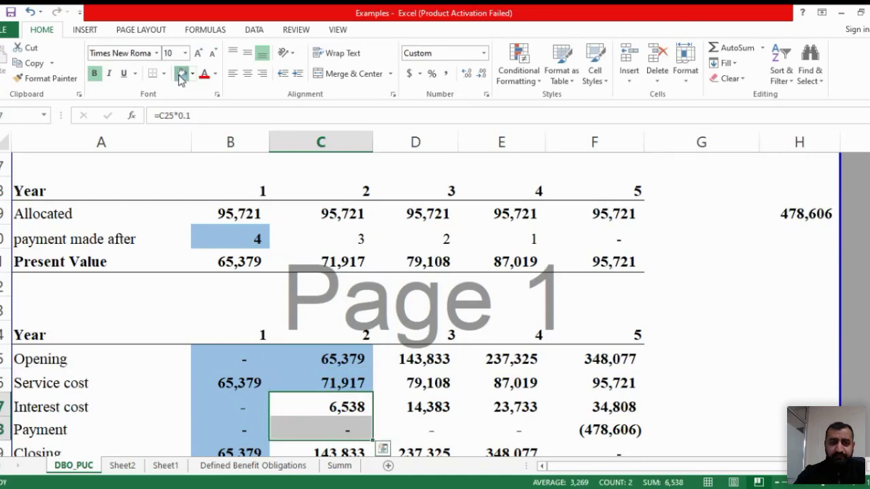
pyautogui.press('Down')
pyautogui.press('Down')
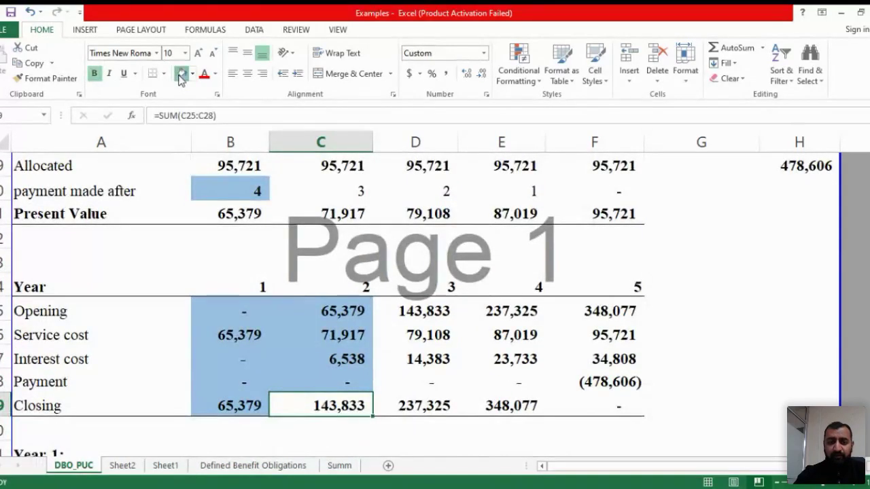
pyautogui.click(182, 74)
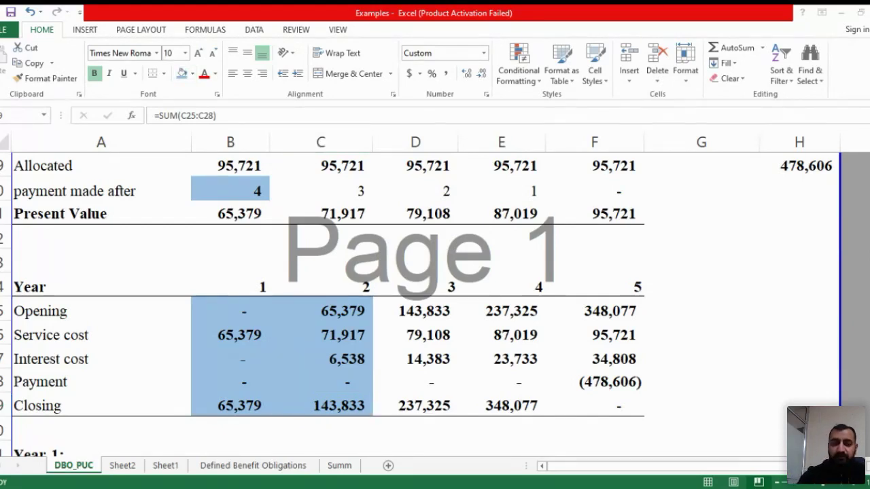
pyautogui.click(182, 78)
# - Fill the Year 3 opening balance in D25 with the same light blue
pyautogui.press('Right')
pyautogui.press('Left')
pyautogui.press('Up')
pyautogui.press('Up')
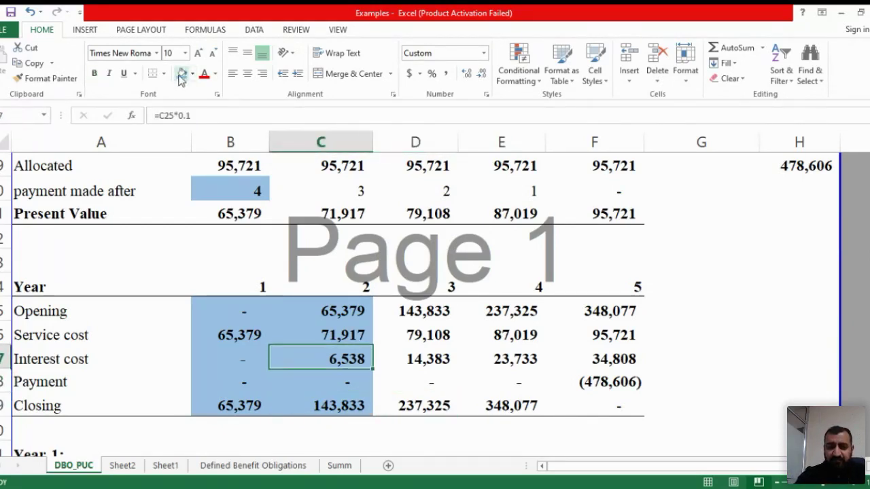
pyautogui.press('Up')
pyautogui.press('Up')
pyautogui.press('Right')
pyautogui.hotkey('ctrl', 'b')
pyautogui.hotkey('ctrl', 'b')
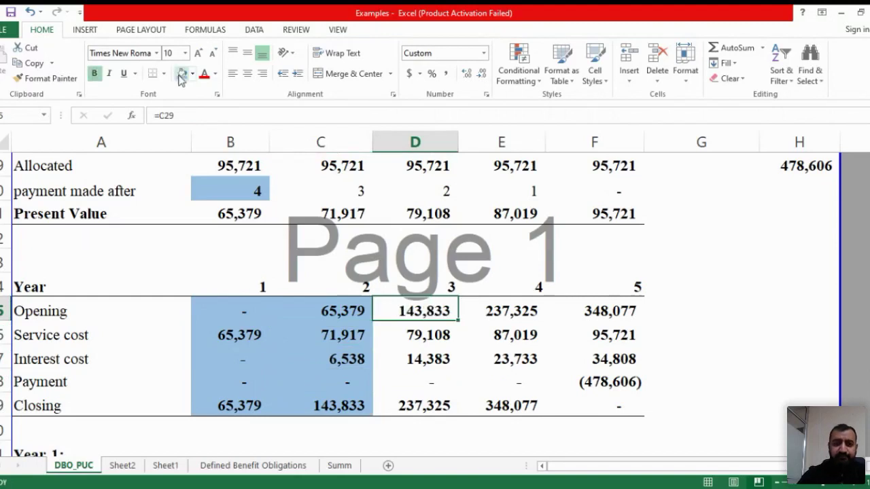
pyautogui.click(181, 78)
# - Examine the Year 3 figures in D26:D29 and the Year 4 and Year 5 opening and service cost figures
pyautogui.press('Down')
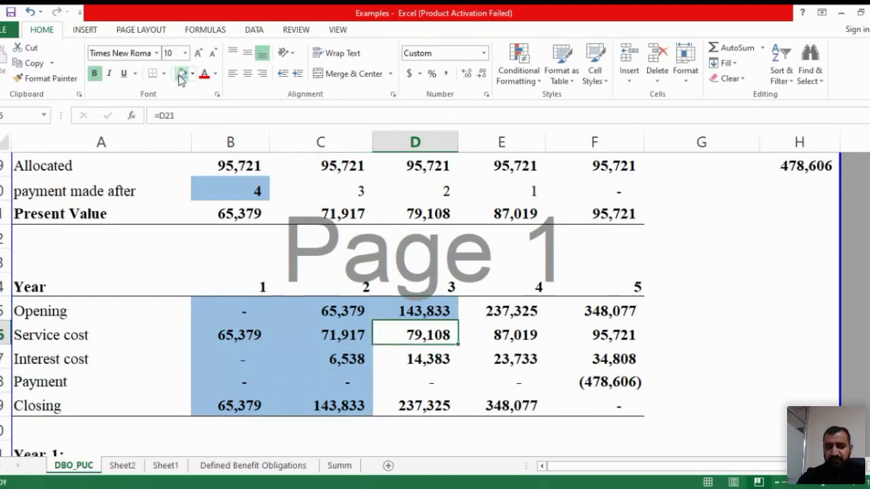
pyautogui.hotkey('shift', 'Down')
pyautogui.hotkey('shift', 'Down')
pyautogui.hotkey('shift', 'Down')
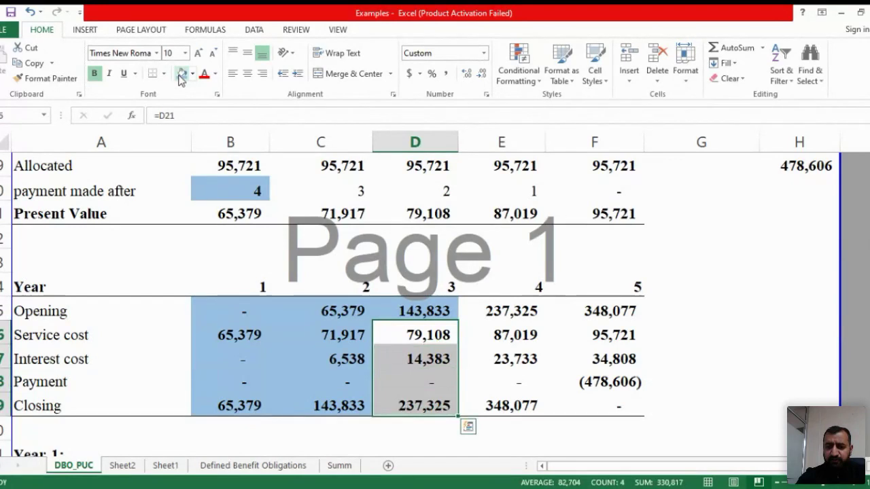
pyautogui.press('Right')
pyautogui.press('Right')
pyautogui.press('Up')
pyautogui.hotkey('shift', 'Left')
pyautogui.hotkey('shift', 'Down')
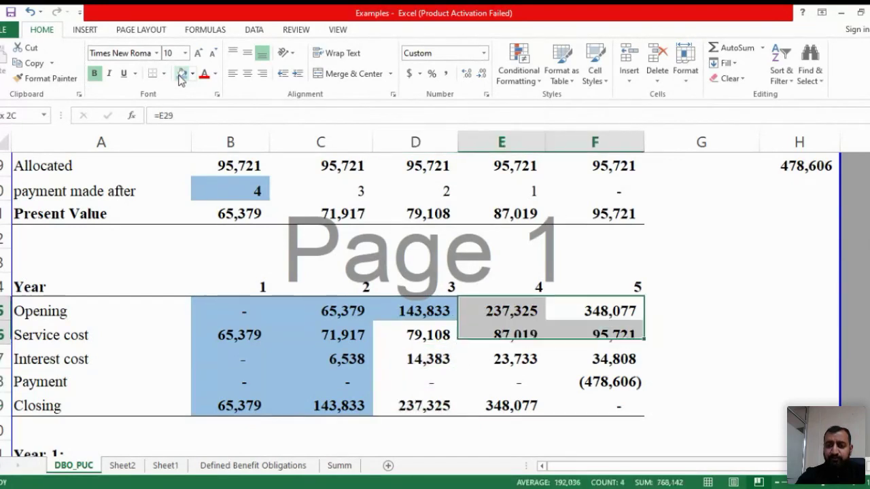
# - Check the sum of the Year 5 opening balance, service cost and interest cost in F25:F27
pyautogui.press('Down')
pyautogui.press('Down')
pyautogui.hotkey('shift', 'Up')
pyautogui.hotkey('shift', 'Up')
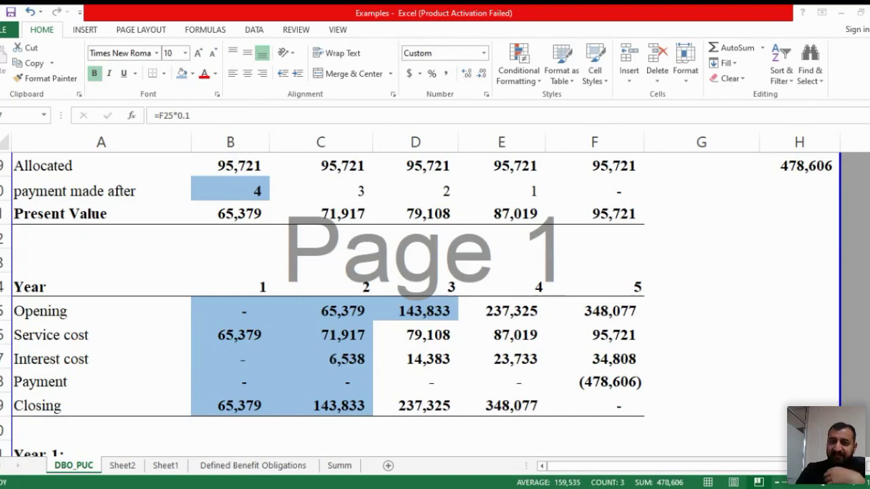
# - Enter the label "salary increment" in E31, below the obligation schedule
pyautogui.press('Down')
pyautogui.press('Down')
pyautogui.press('Down')
pyautogui.press('Down')
pyautogui.press('Down')
pyautogui.press('Down')
pyautogui.press('Down')
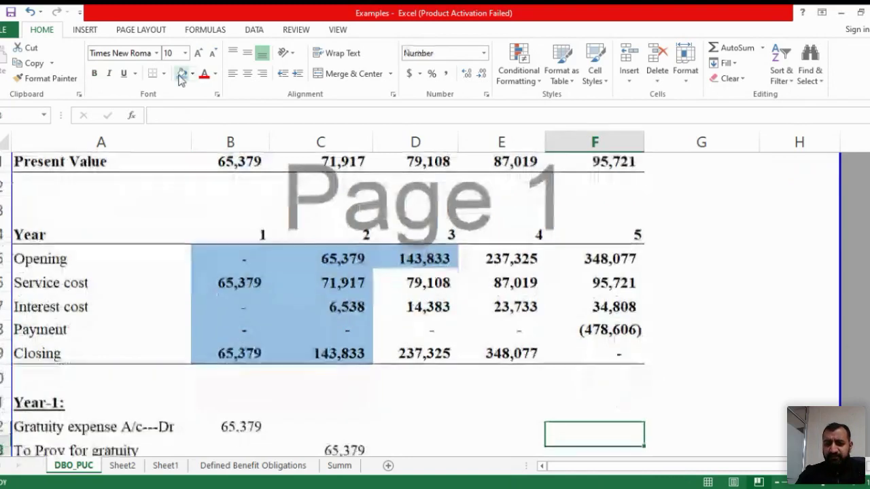
pyautogui.press('Up')
pyautogui.press('Up')
pyautogui.press('Up')
pyautogui.press('Left')
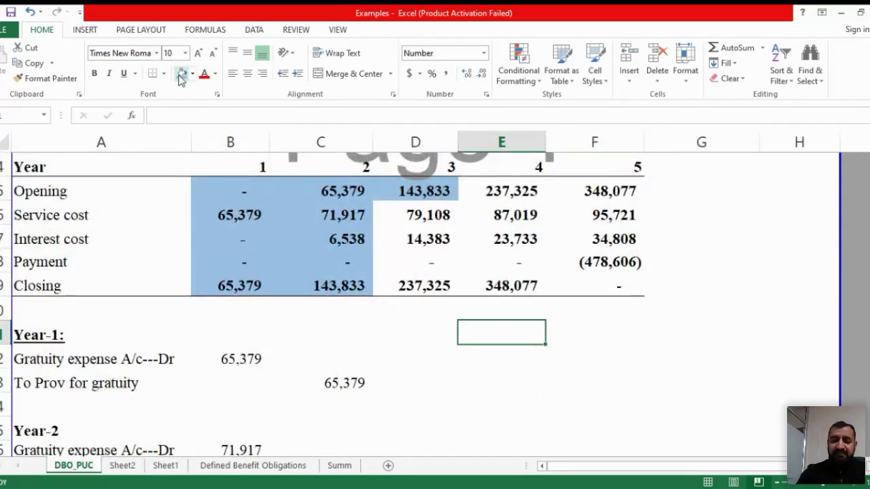
pyautogui.write('salary increment')
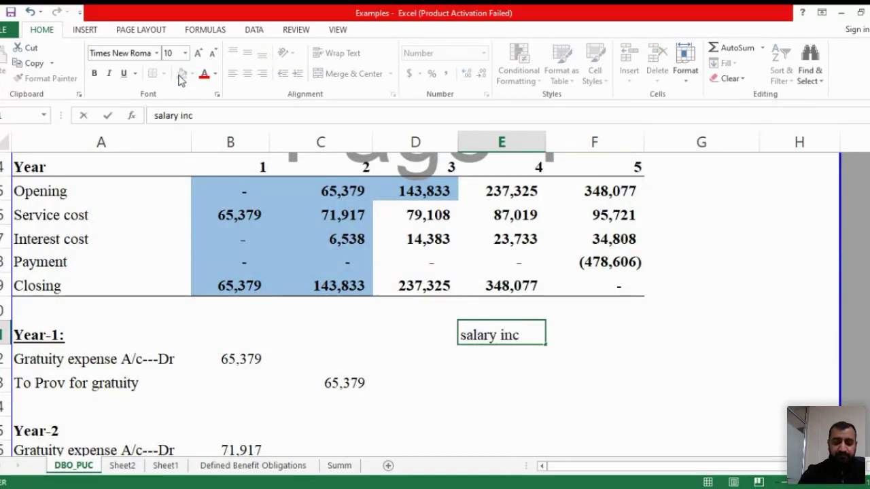
pyautogui.press('Return')
# - Enter 5% in G31 as the salary increment rate, formatted as a percentage
pyautogui.press('Up')
pyautogui.press('Right')
pyautogui.press('Right')
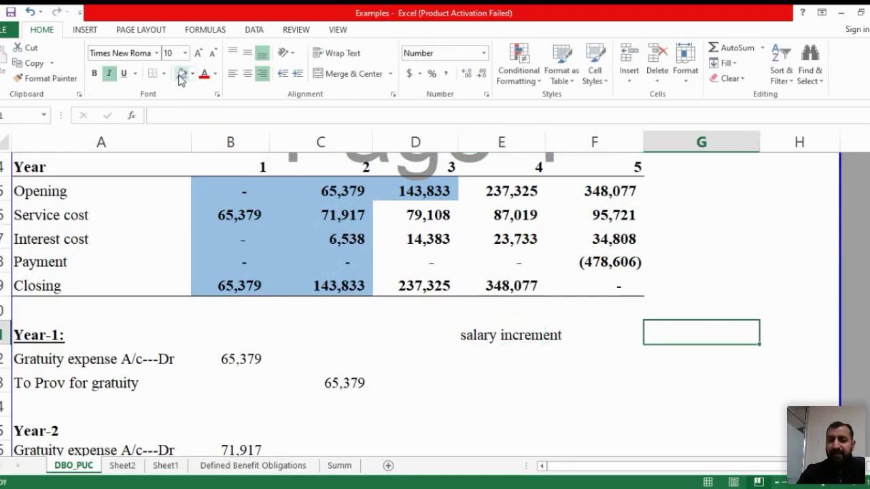
pyautogui.write('s%')
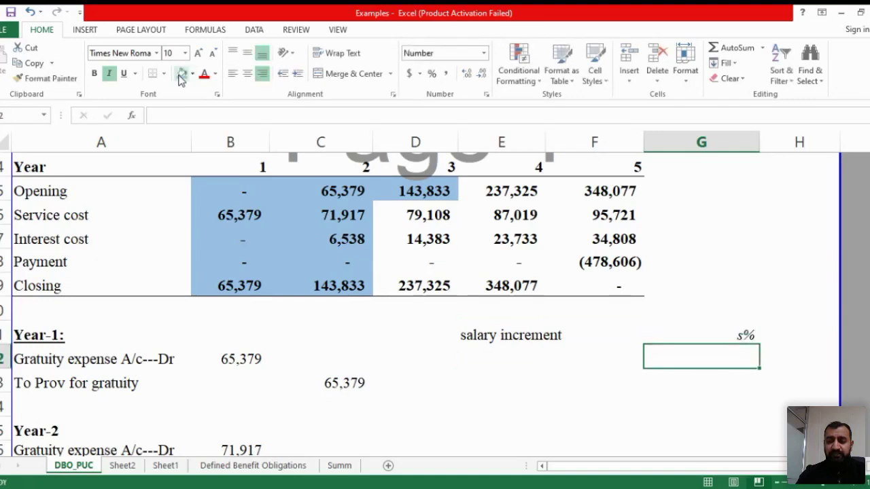
pyautogui.press('BackSpace')
pyautogui.press('BackSpace')
pyautogui.write('5%')
pyautogui.press('Return')
pyautogui.press('Up')
pyautogui.click(434, 75)
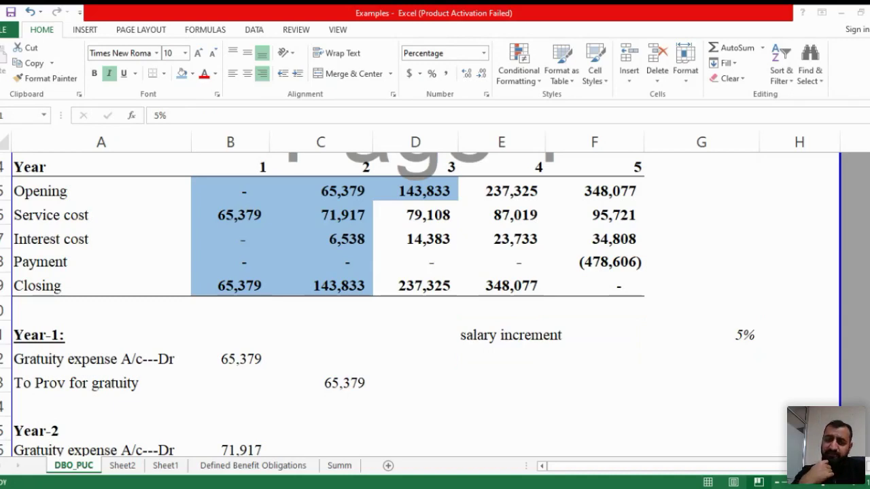
# - Enter the label "estimated years of service" in E32, under the salary increment label
pyautogui.press('Down')
pyautogui.press('Left')
pyautogui.press('Left')
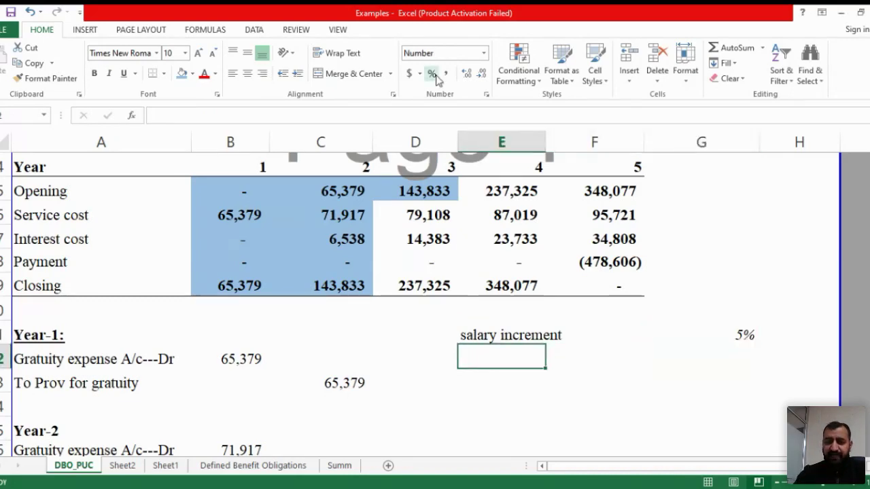
pyautogui.write('estimat')
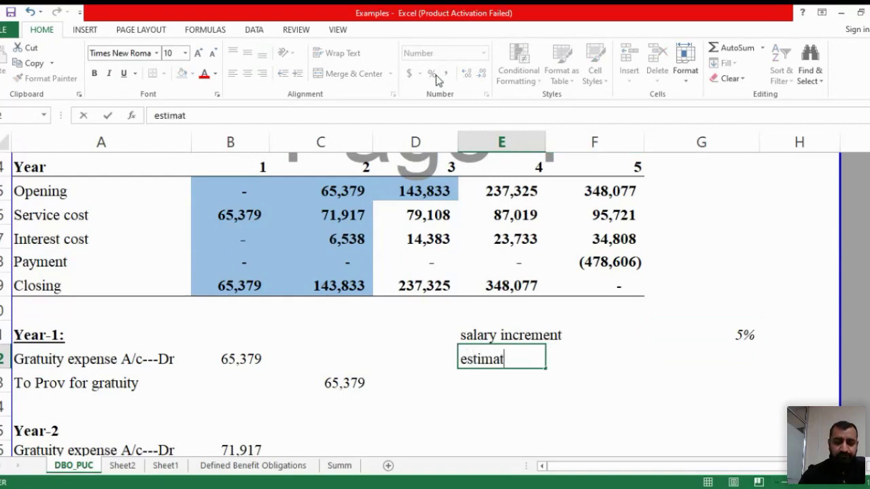
pyautogui.write('ed years of ')
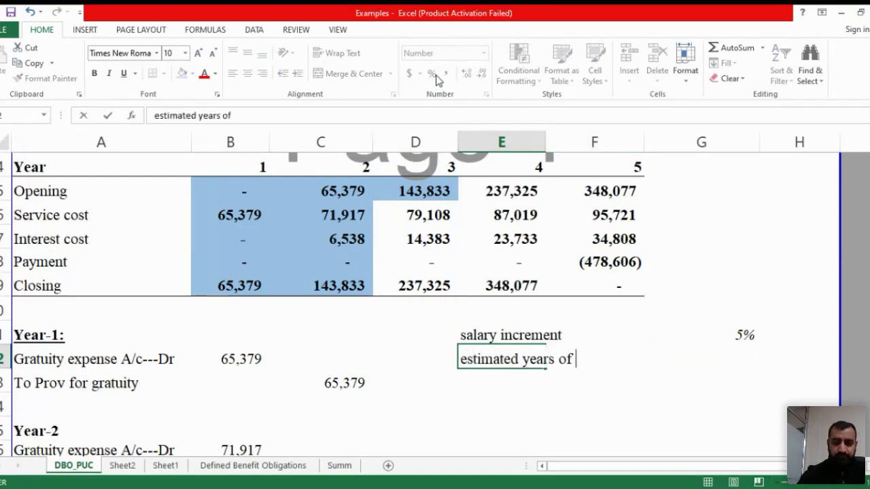
pyautogui.write('service')
pyautogui.press('Return')
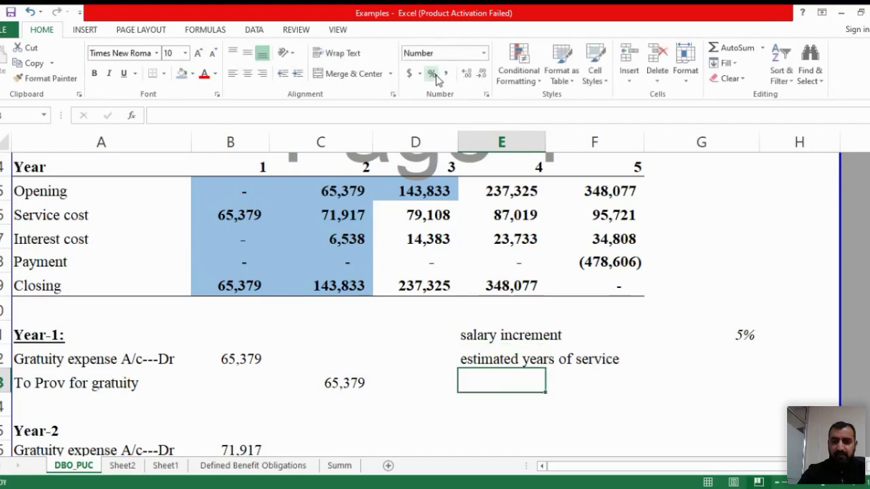
# - Enter 5 in G32 for the estimated service period, with the unit "years" in H32
pyautogui.press('Up')
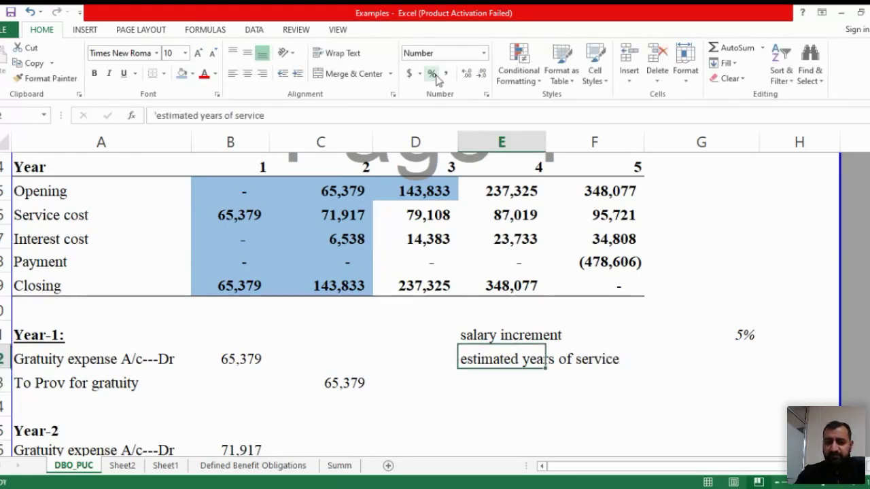
pyautogui.press('Right')
pyautogui.press('Right')
pyautogui.write('5')
pyautogui.press('Return')
pyautogui.press('Up')
pyautogui.press('Right')
pyautogui.write('years')
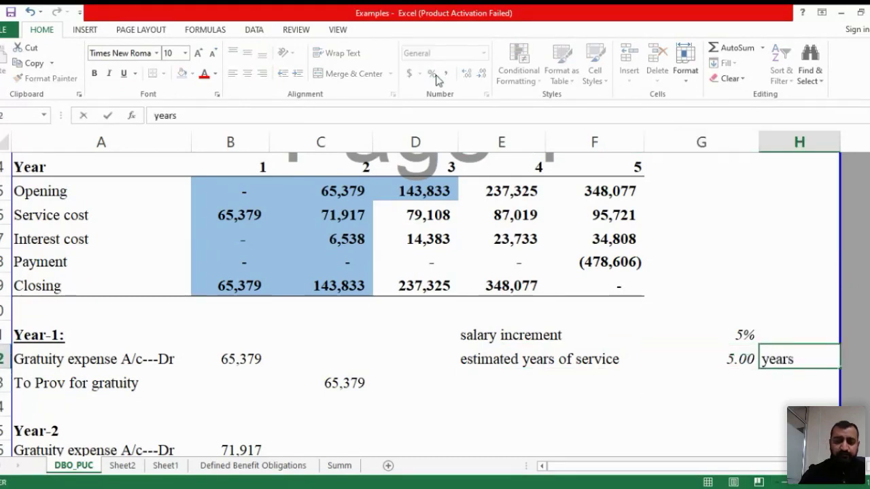
pyautogui.press('Return')
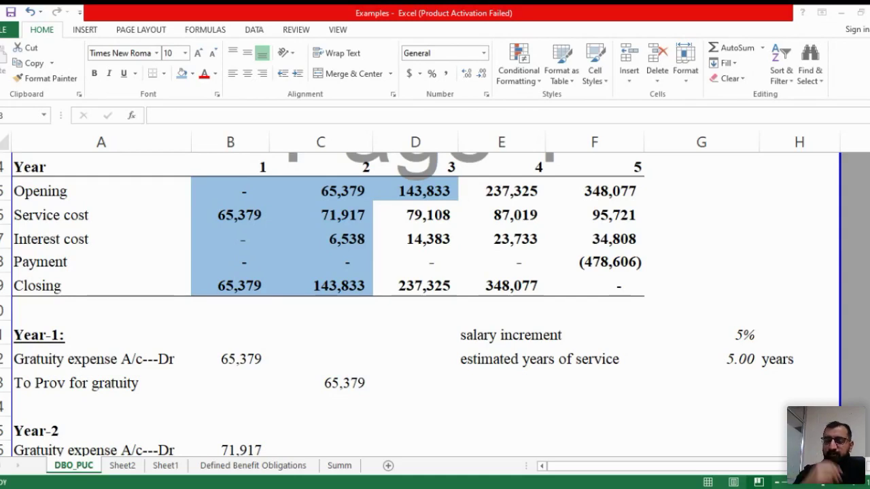
# - Enter the label "actuarial assumptions" in E34, below the salary increment and service period assumptions
pyautogui.press('Down')
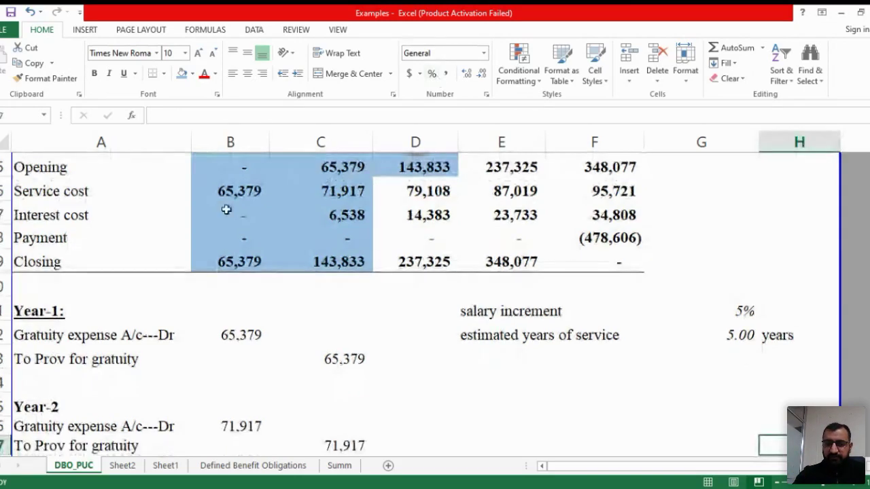
pyautogui.click(514, 334)
pyautogui.moveTo(474, 310); pyautogui.dragTo(732, 339)
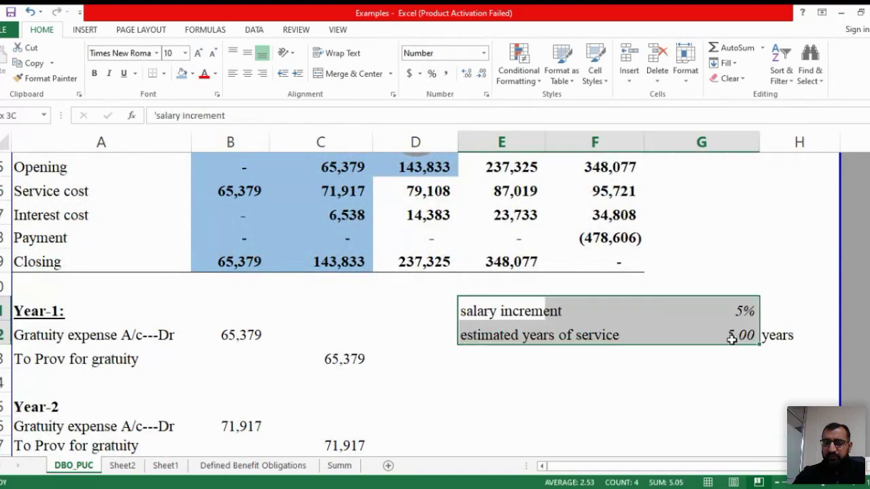
pyautogui.click(537, 376)
pyautogui.write('act')
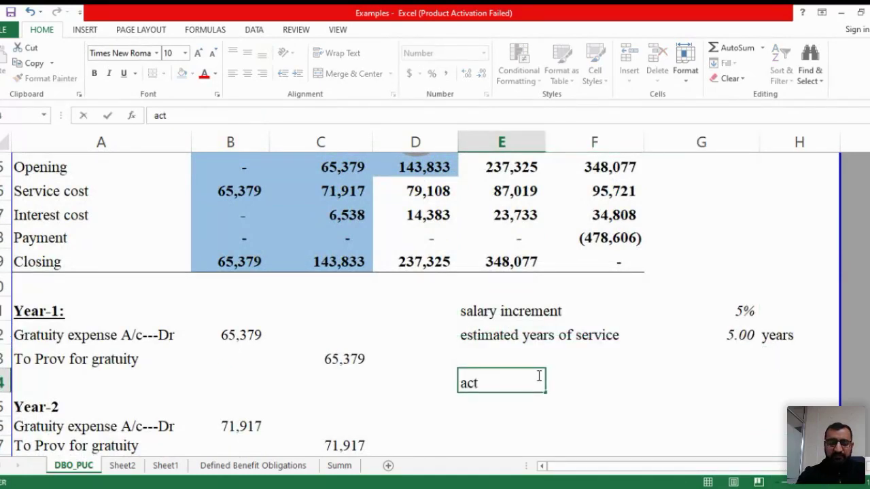
pyautogui.write('uarial assum')
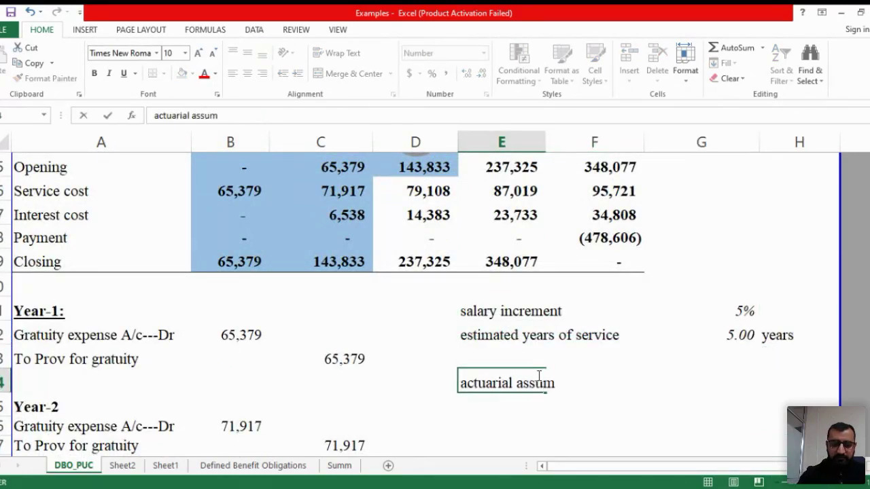
pyautogui.write('ptions')
pyautogui.press('Return')
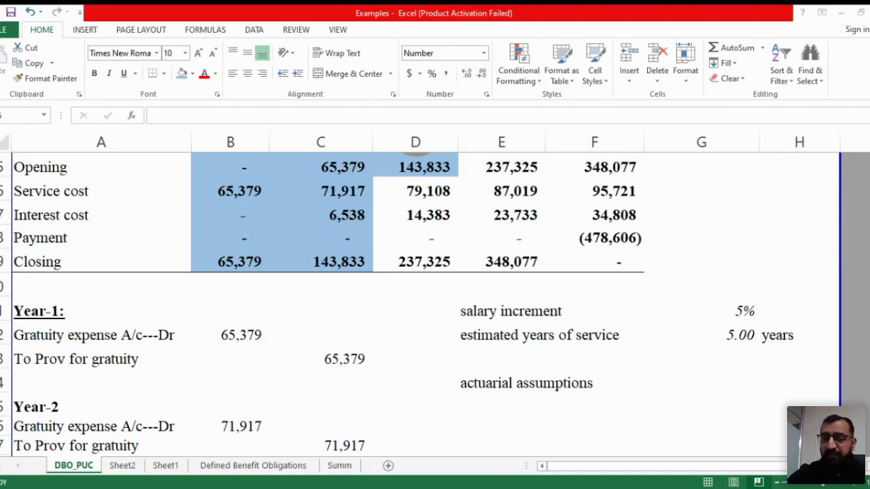
# - Enter "change" in G34, on the actuarial assumptions row
pyautogui.click(484, 404)
pyautogui.press('Down')
pyautogui.press('Down')
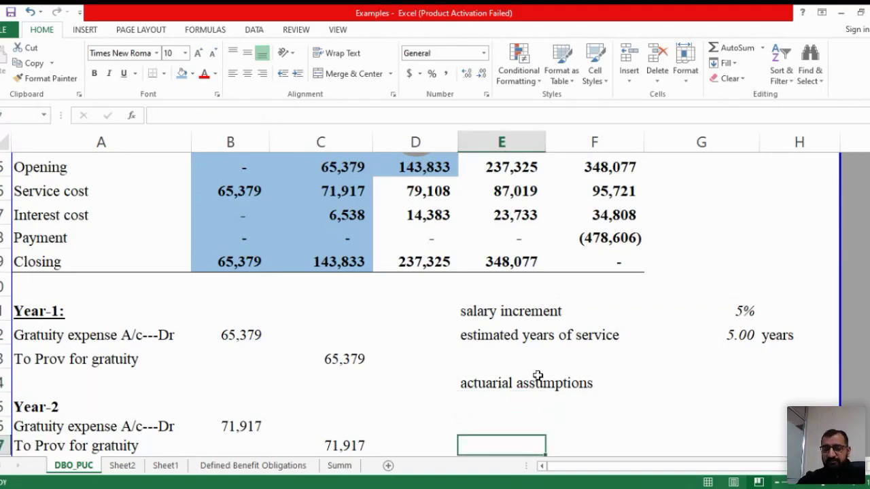
pyautogui.press('Up')
pyautogui.press('Up')
pyautogui.press('Up')
pyautogui.press('Right')
pyautogui.press('Right')
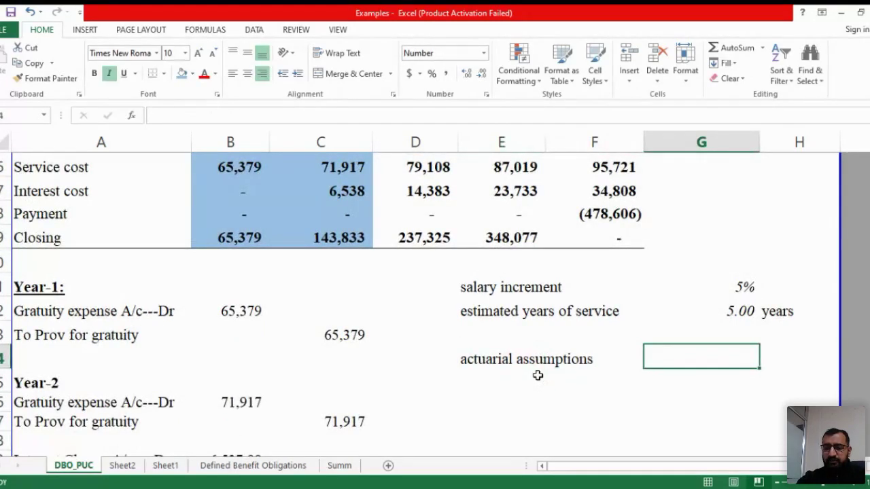
pyautogui.write('change')
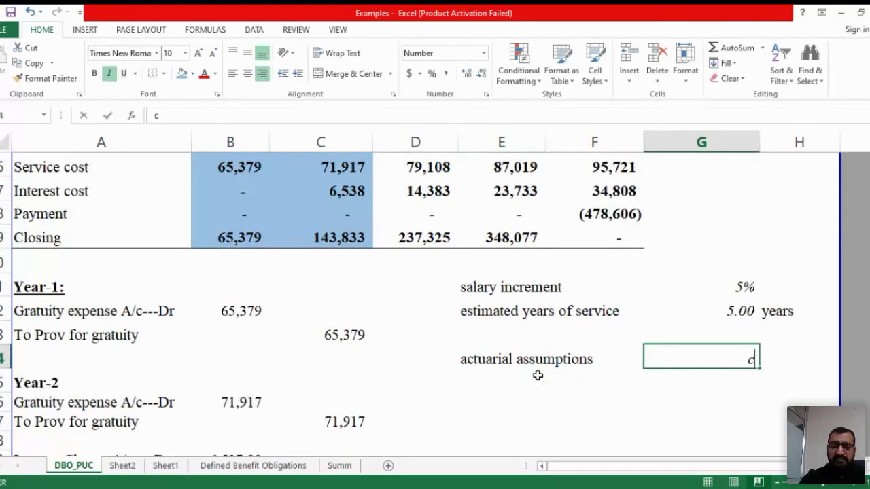
pyautogui.press('Return')
# - Enter the note "reality might be different than estimated" in E35, under the actuarial assumptions label
pyautogui.press('Left')
pyautogui.press('Left')
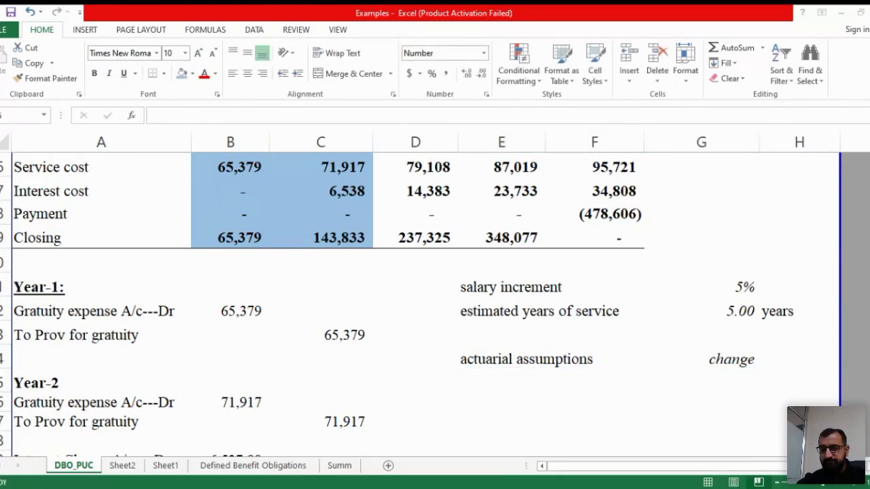
pyautogui.click(544, 374)
pyautogui.write('assu')
pyautogui.press('BackSpace')
pyautogui.press('BackSpace')
pyautogui.press('BackSpace')
pyautogui.press('BackSpace')
pyautogui.write('reality might be different from')
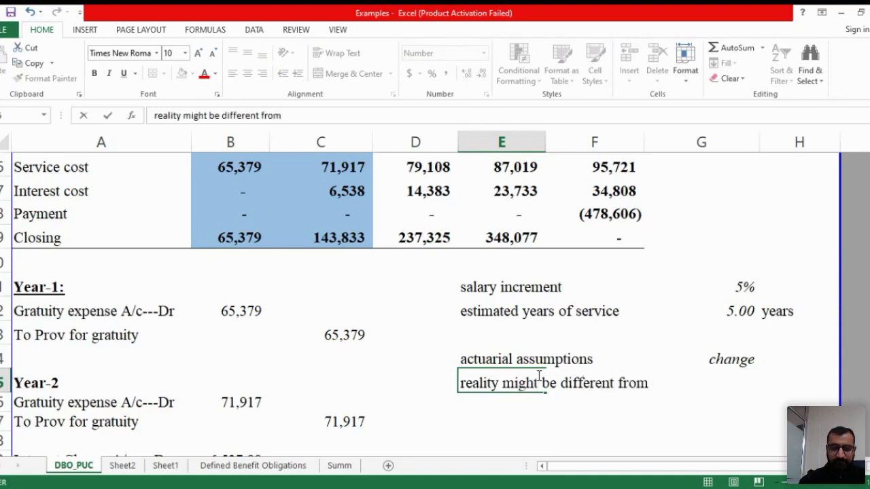
pyautogui.write(' es')
pyautogui.press('BackSpace')
pyautogui.press('BackSpace')
pyautogui.press('BackSpace')
pyautogui.press('BackSpace')
pyautogui.press('BackSpace')
pyautogui.press('BackSpace')
pyautogui.press('BackSpace')
pyautogui.write('than estimated')
pyautogui.press('Return')
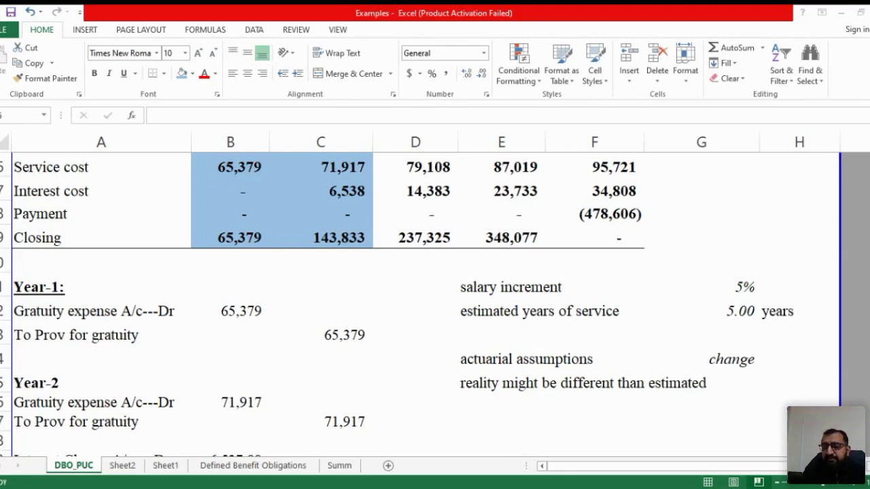
# - Enter the label "actuarial gain/loss" in E37, below the note about reality and estimates
pyautogui.click(534, 402)
pyautogui.press('Up')
pyautogui.press('Up')
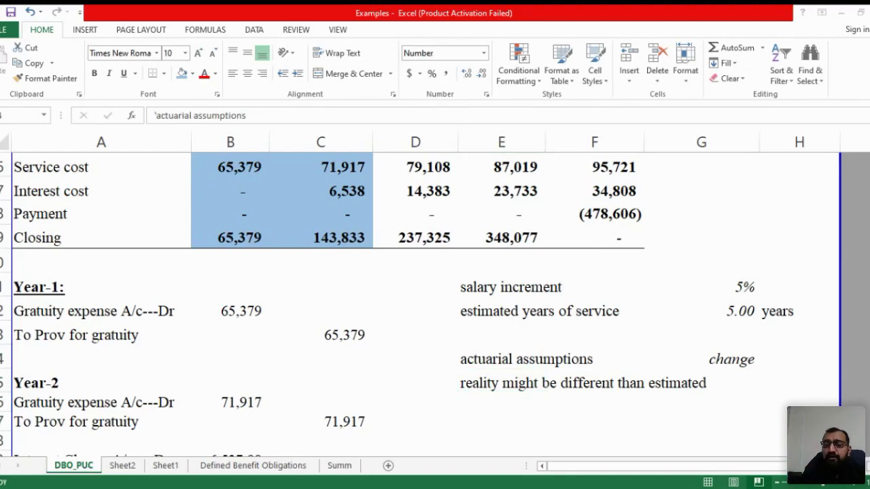
pyautogui.press('Down')
pyautogui.press('Down')
pyautogui.press('Down')
pyautogui.write('a')
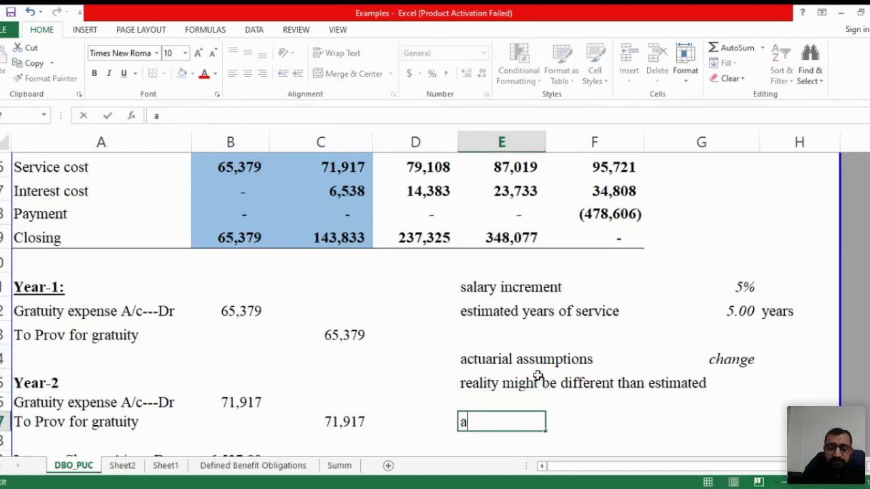
pyautogui.write('ctuarial gain/loss')
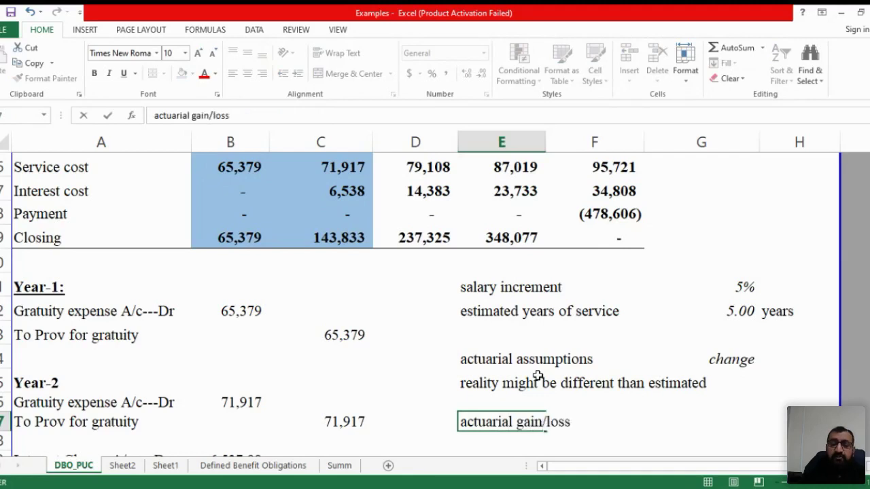
pyautogui.press('Return')
# - Enter "Other Comprehensive Income" in G37 on the actuarial gain/loss row and make it bold
pyautogui.hotkey('alt', 'Tab')
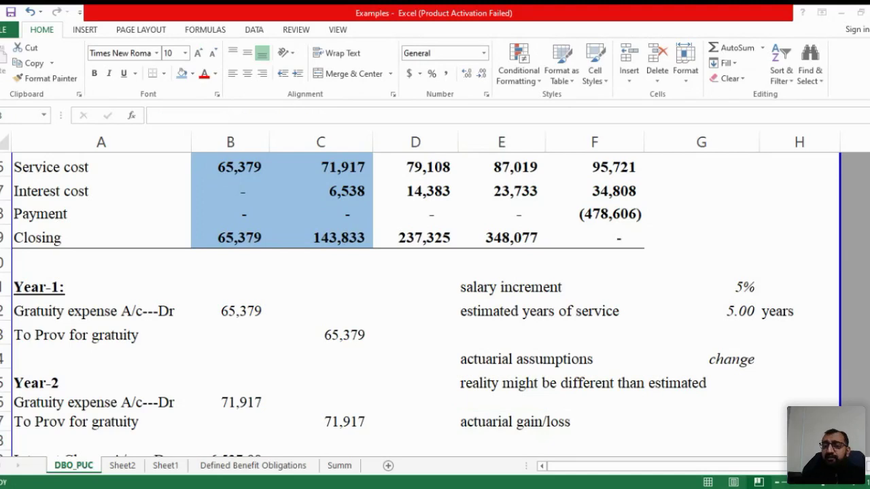
pyautogui.press('Return')
pyautogui.scroll(-1, 538, 376)
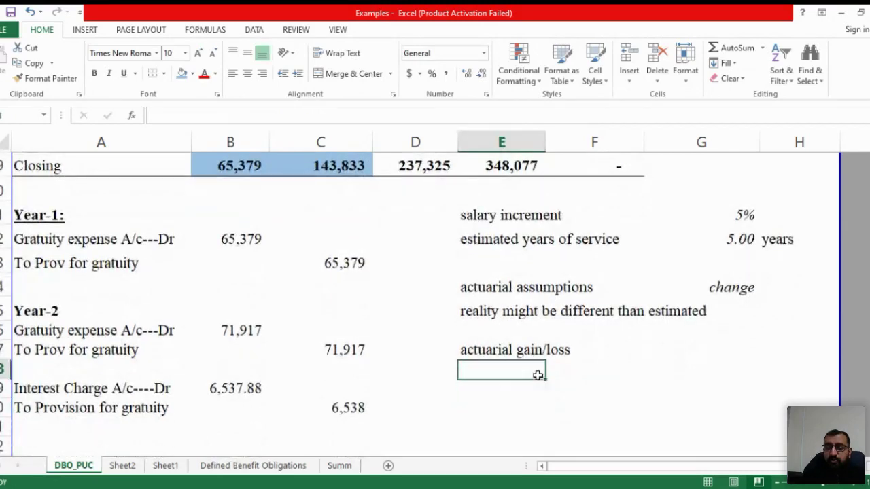
pyautogui.press('Up')
pyautogui.press('Right')
pyautogui.press('Right')
pyautogui.write('Othe')
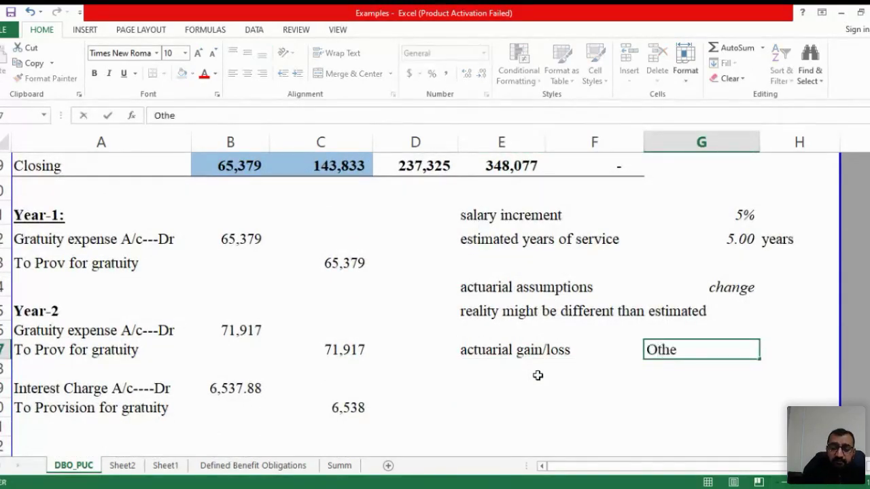
pyautogui.write('r Compreh')
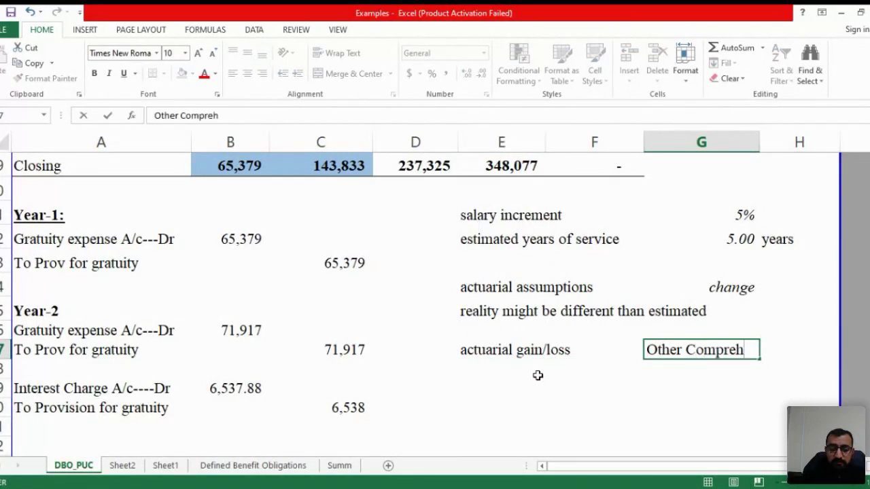
pyautogui.write('ensive')
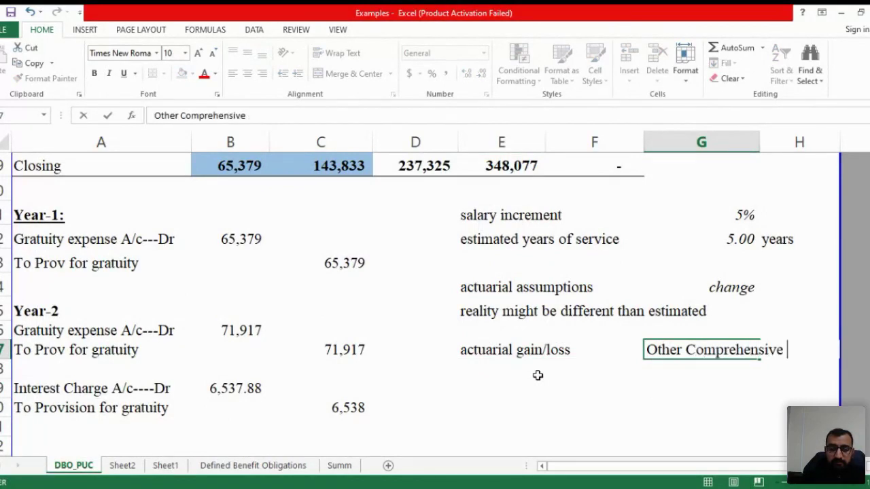
pyautogui.write(' Income')
pyautogui.hotkey('ctrl', 'Return')
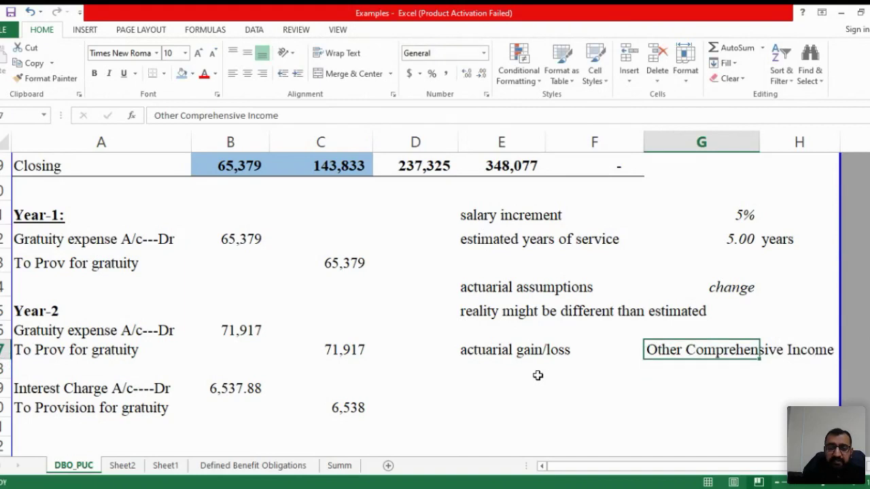
pyautogui.hotkey('ctrl', 'b')
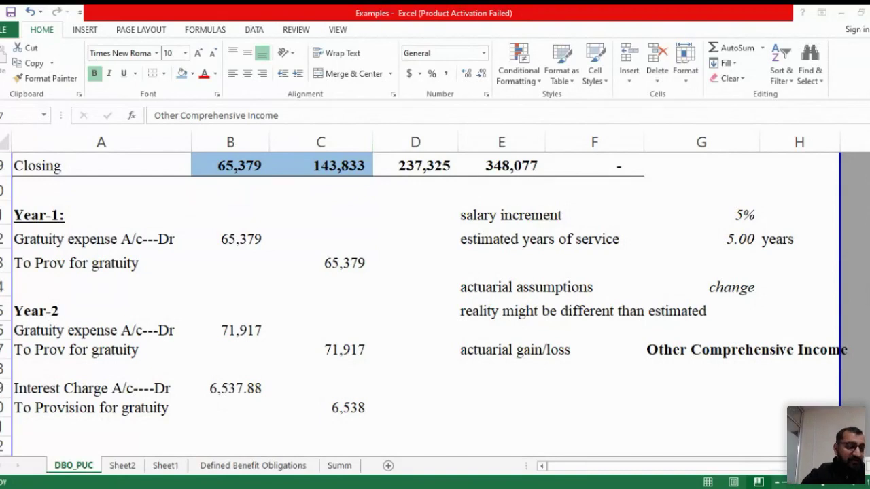
# - Begin a new label in E40, below the actuarial gain/loss row, with the text "ope"
pyautogui.press('Down')
pyautogui.press('Down')
pyautogui.press('Down')
pyautogui.press('Left')
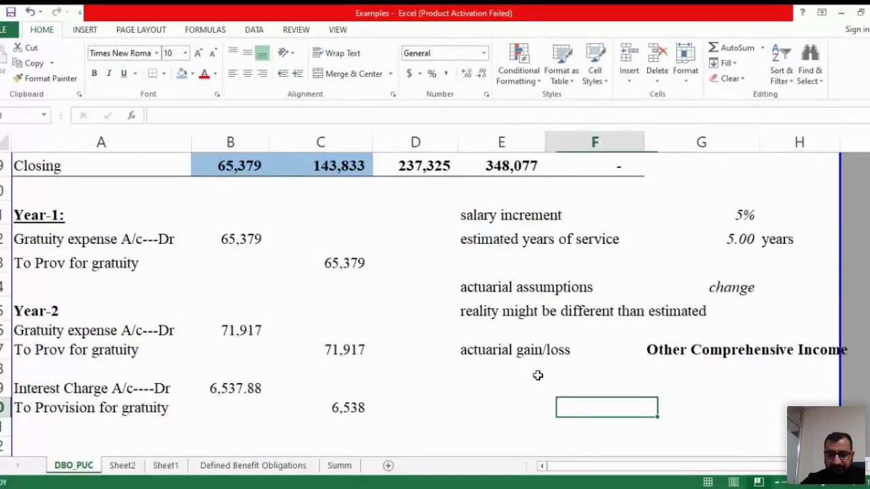
pyautogui.press('Left')
pyautogui.press('Down')
pyautogui.press('Down')
pyautogui.press('Down')
pyautogui.press('Down')
pyautogui.press('Down')
pyautogui.press('Down')
pyautogui.press('Down')
pyautogui.press('Up')
pyautogui.press('Up')
pyautogui.press('Up')
pyautogui.press('Up')
pyautogui.press('Up')
pyautogui.press('Up')
pyautogui.press('Up')
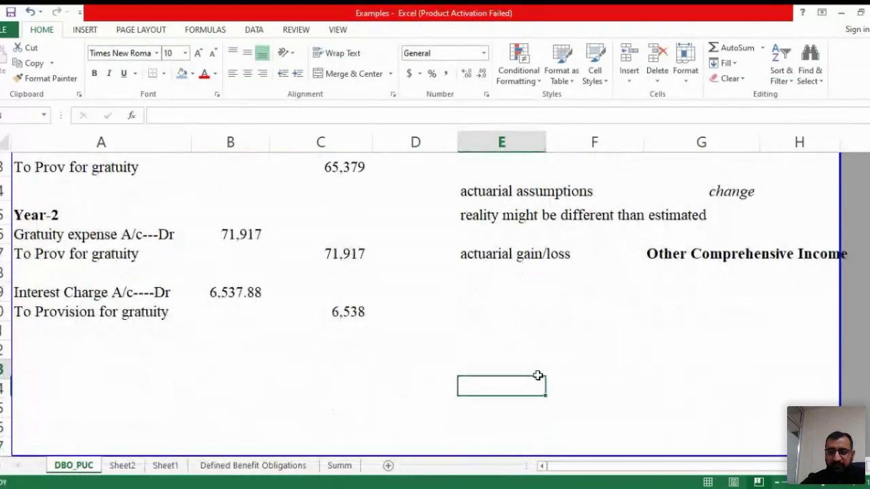
pyautogui.write('pe')
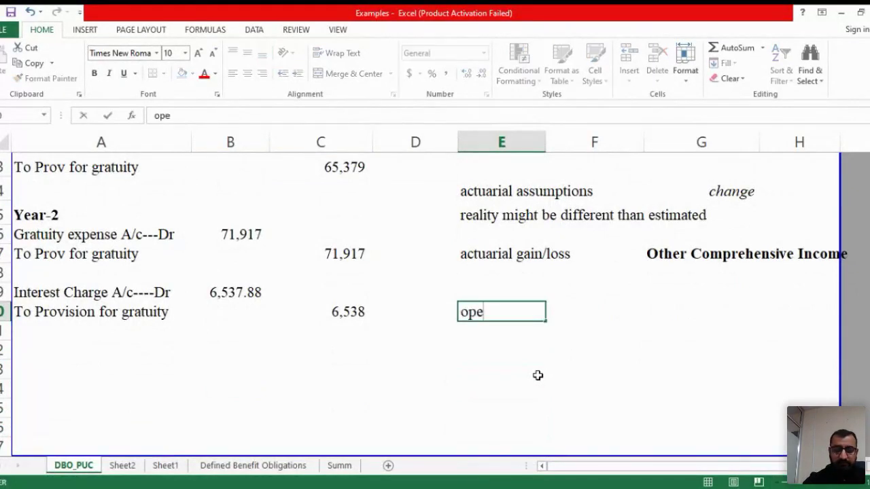
# - Enter "opening provision" in column E beside the To Provision for gratuity line, with "Service cost" in the cell below
pyautogui.write('ning provision')
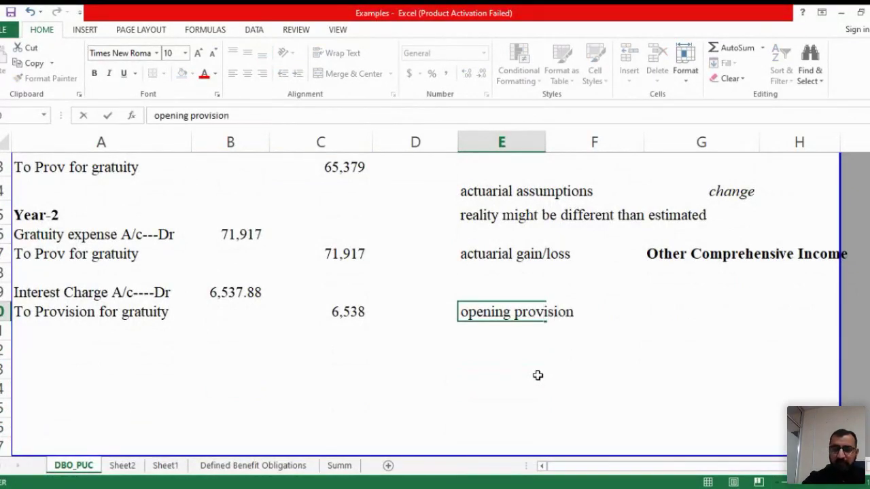
pyautogui.press('Return')
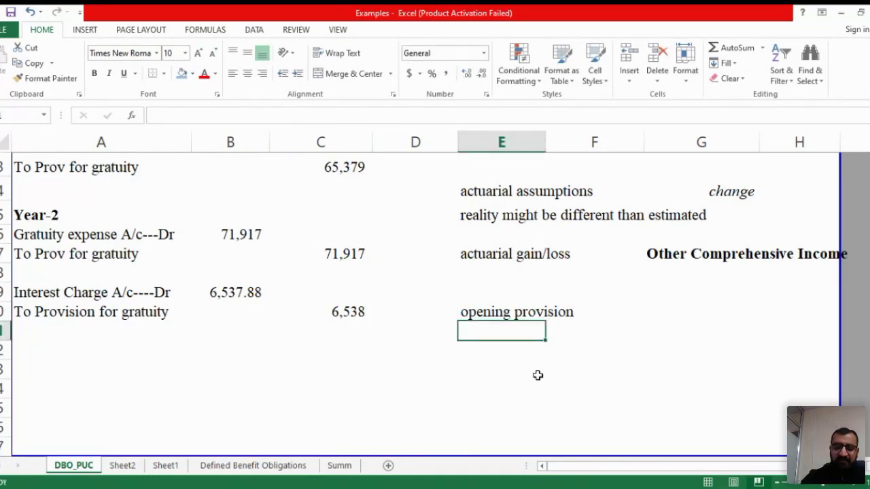
pyautogui.hotkey('alt', 'Tab')
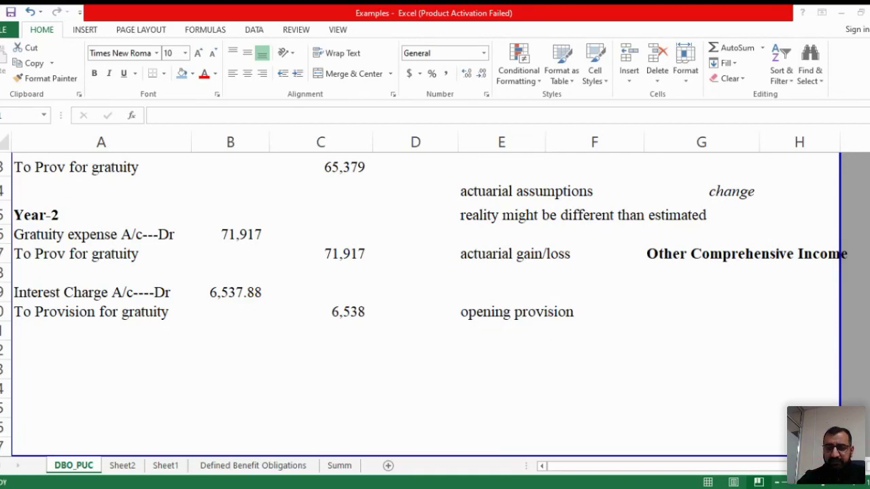
pyautogui.hotkey('alt', 'Tab')
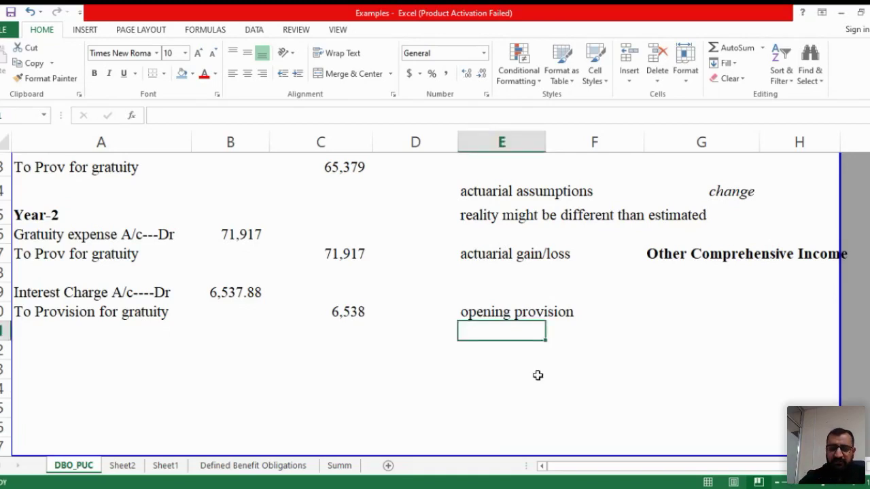
pyautogui.write('Service cost')
pyautogui.press('Return')
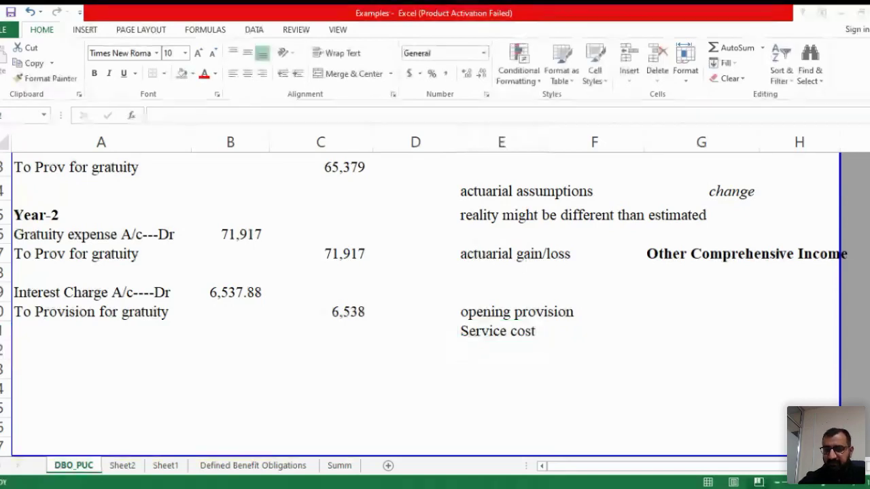
# - Add "Interest cost" to the column E list directly below Service cost
pyautogui.write('In')
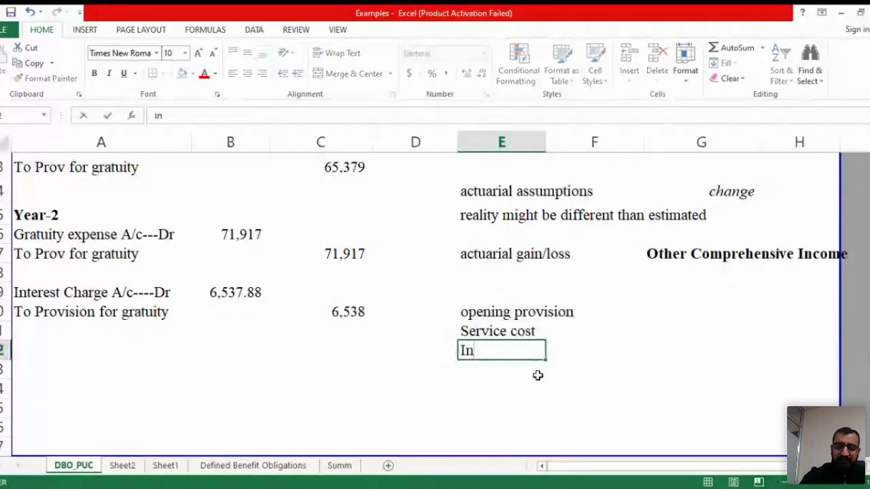
pyautogui.write('terest cost')
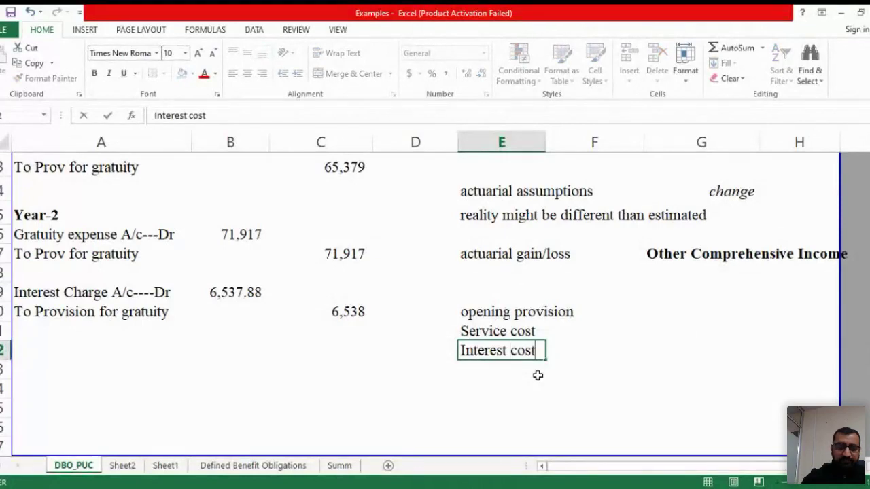
pyautogui.press('Return')
pyautogui.press('Up')
pyautogui.press('Up')
pyautogui.press('Up')
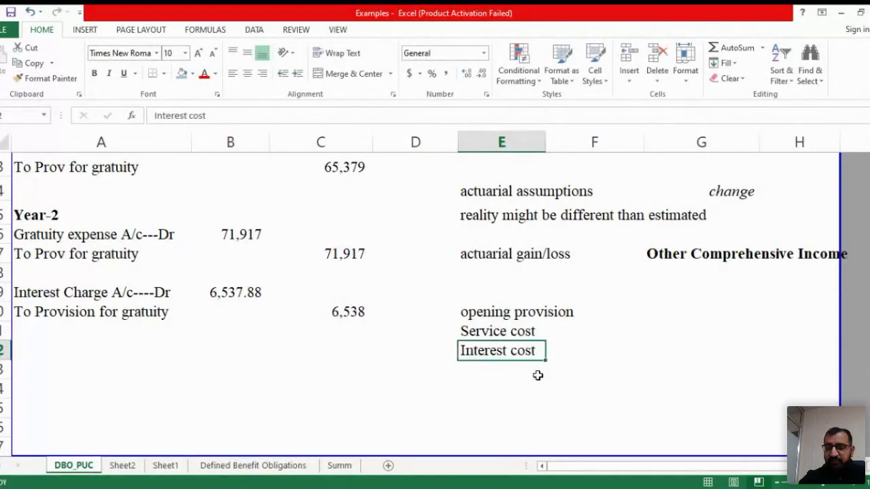
# - Add "actuarial gain/(loss)" to the column E list directly below Interest cost
pyautogui.press('Down')
pyautogui.press('Down')
pyautogui.press('Down')
pyautogui.hotkey('alt', 'Tab')
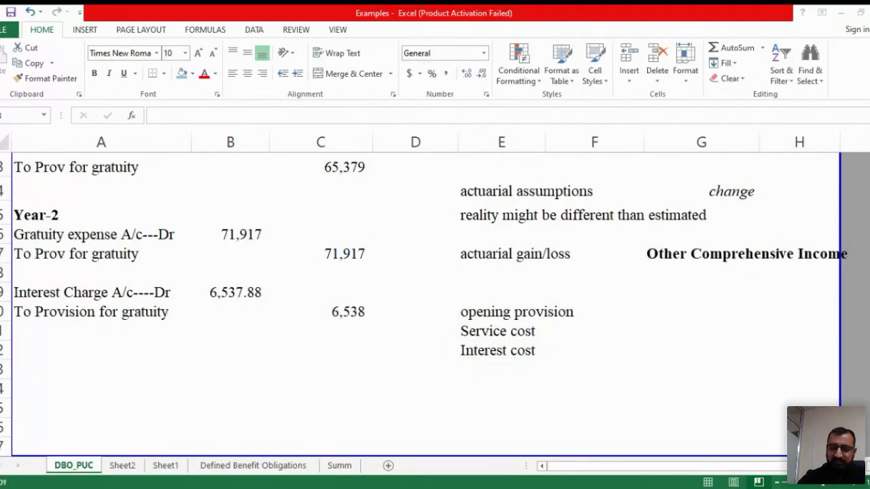
pyautogui.click(538, 376)
pyautogui.write('ac')
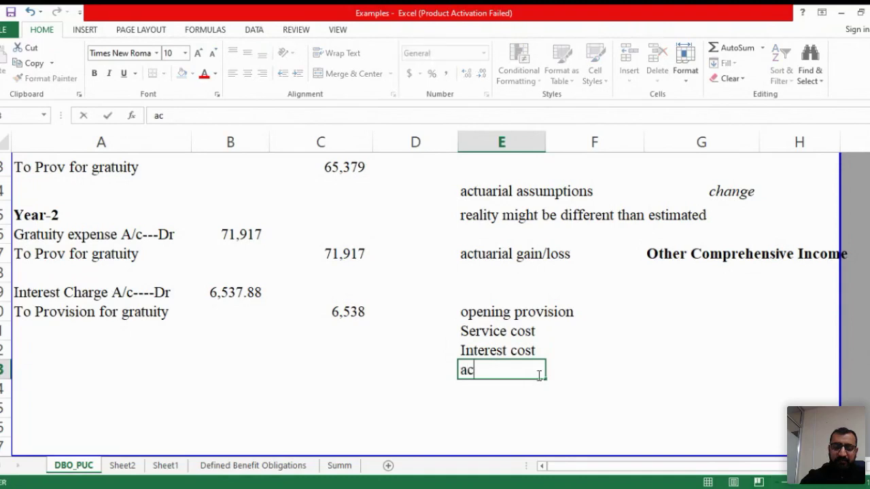
pyautogui.write('tuarial g')
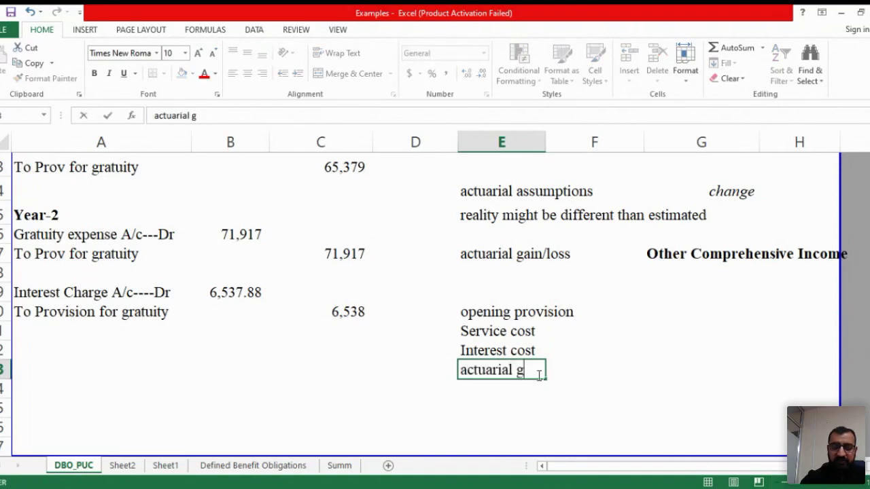
pyautogui.write('ain/(loss)')
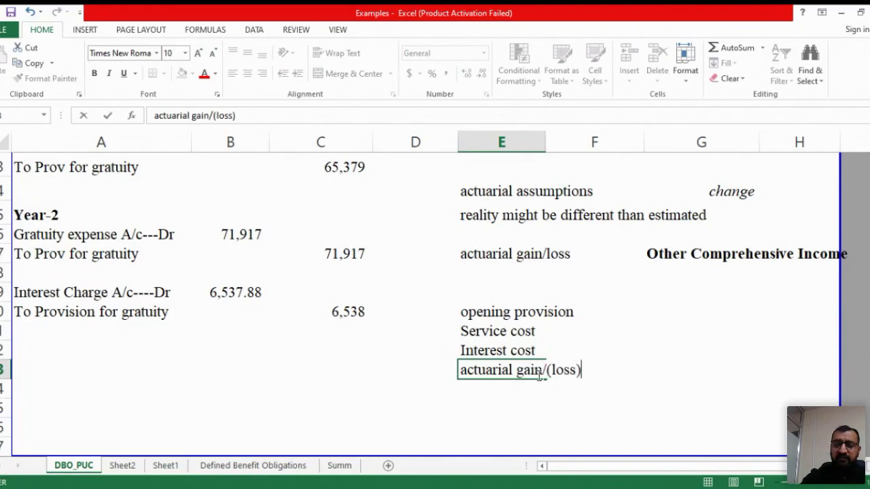
pyautogui.press('Return')
pyautogui.hotkey('alt', 'Tab')
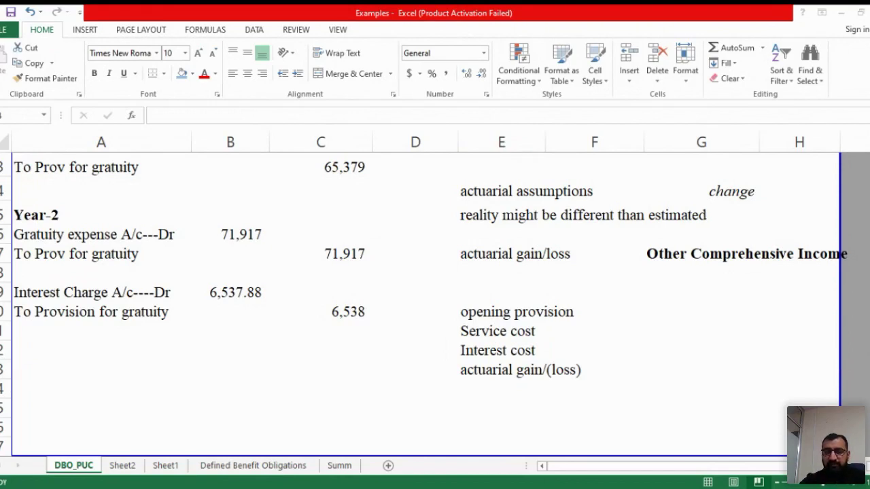
pyautogui.press('Up')
pyautogui.press('Up')
pyautogui.press('Up')
pyautogui.press('Up')
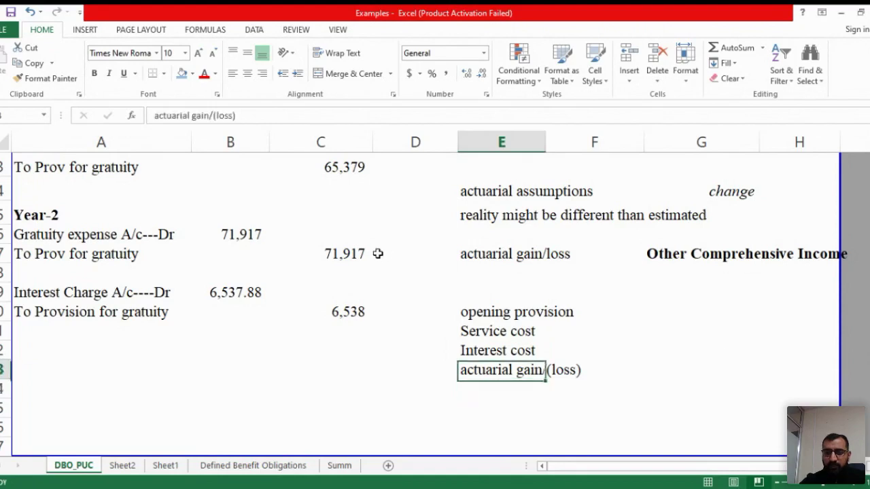
pyautogui.hotkey('shift', 'Down')
pyautogui.hotkey('shift', 'Down')
pyautogui.hotkey('ctrl', 'b')
pyautogui.hotkey('ctrl', 'b')
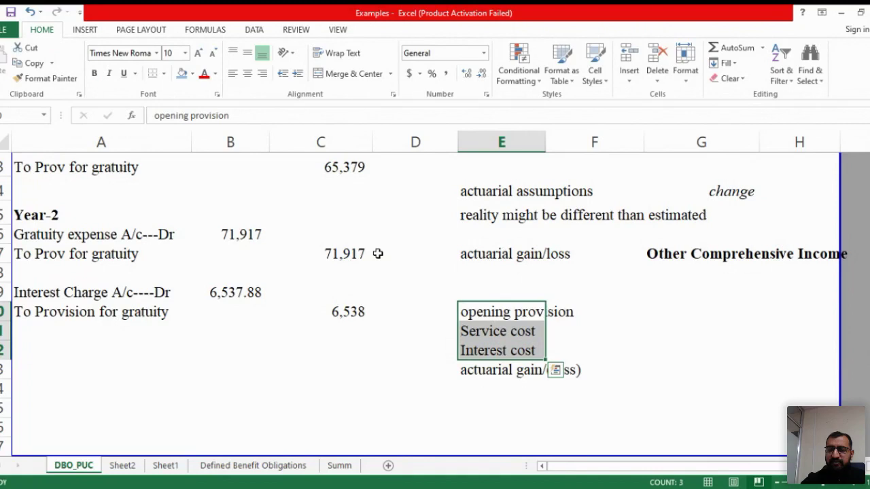
pyautogui.hotkey('shift', 'Down')
pyautogui.press('Down')
pyautogui.press('Down')
pyautogui.press('Down')
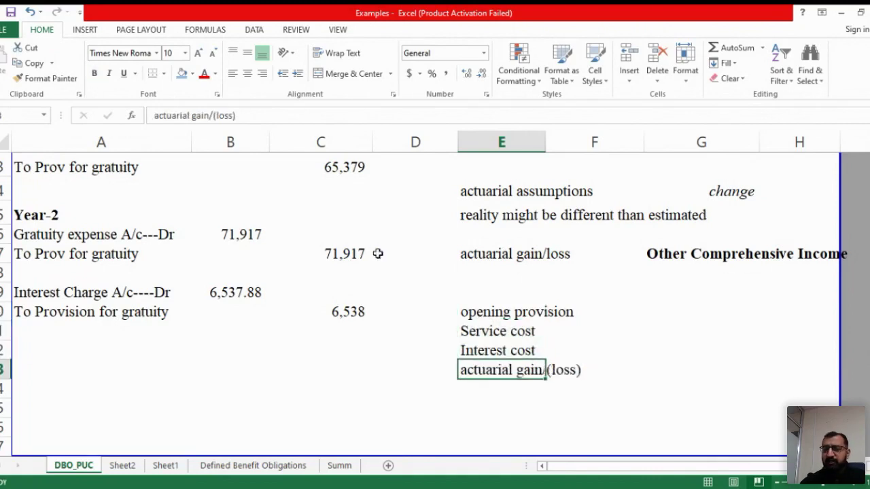
pyautogui.hotkey('alt', 'Tab')
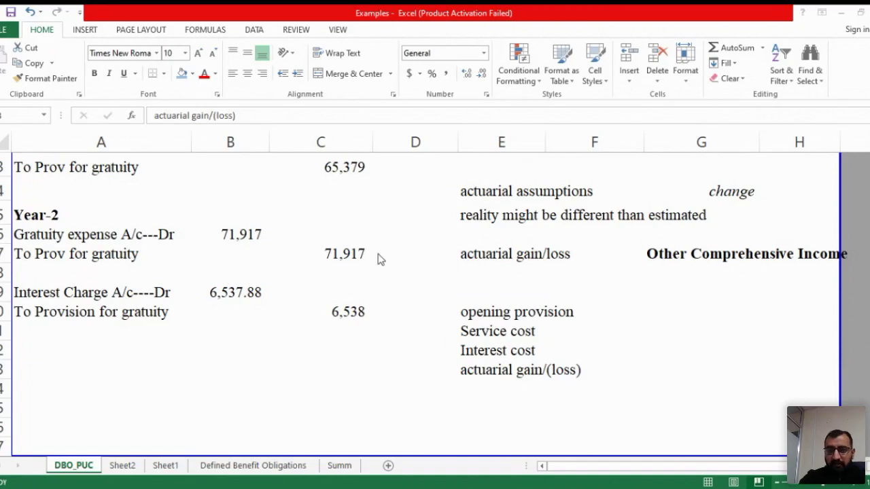
pyautogui.press('Up')
pyautogui.press('Up')
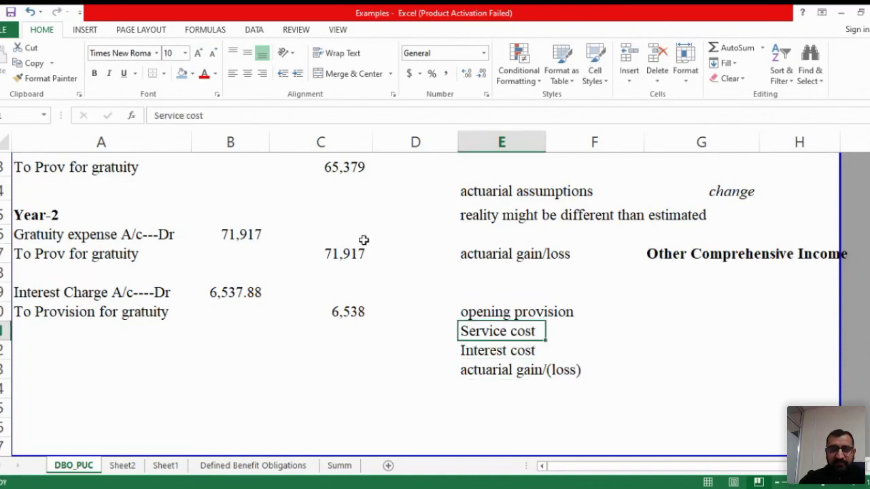
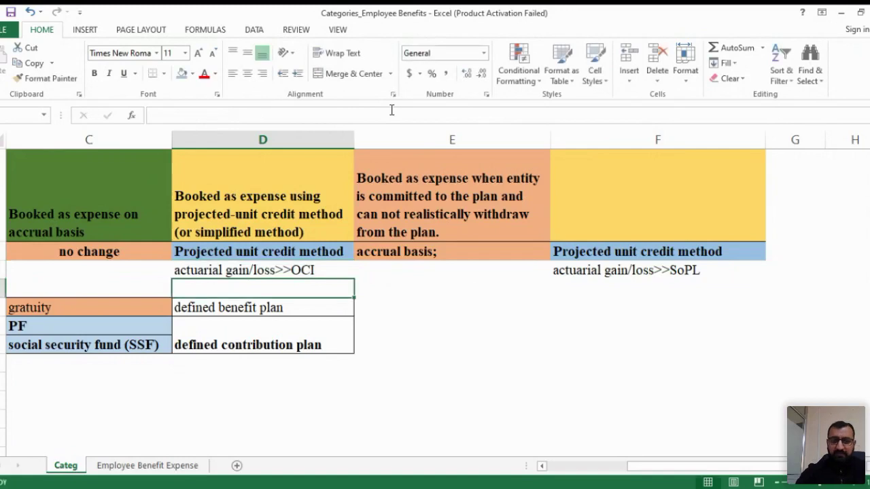
# - Fill the "actuarial gain/loss>>SoPL" and "actuarial gain/loss>>OCI" cells with the light blue of the cells above them
pyautogui.scroll(1, 250, 232)
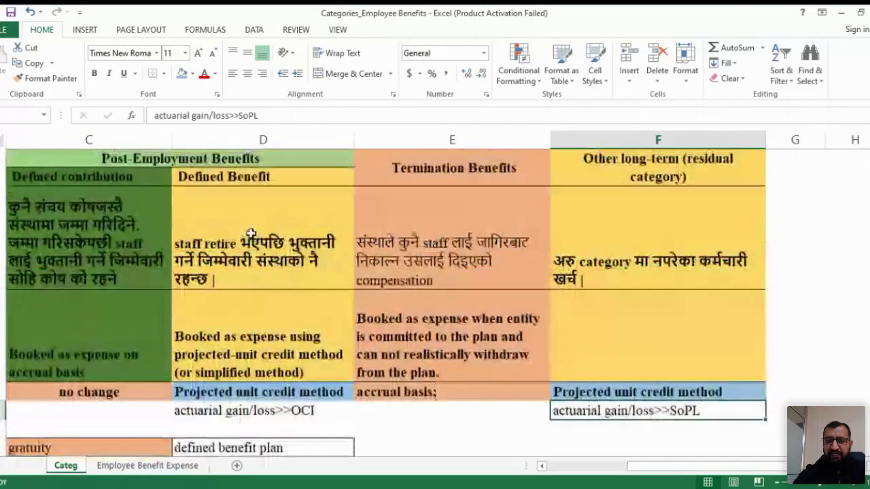
pyautogui.hotkey('shift', 'Left')
pyautogui.hotkey('shift', 'Left')
pyautogui.hotkey('shift', 'Right')
pyautogui.hotkey('shift', 'Right')
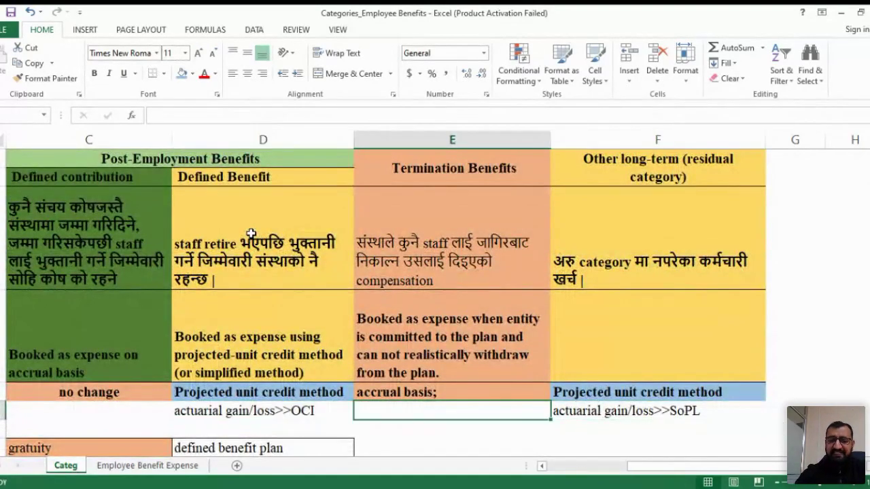
pyautogui.hotkey('shift', 'F8')
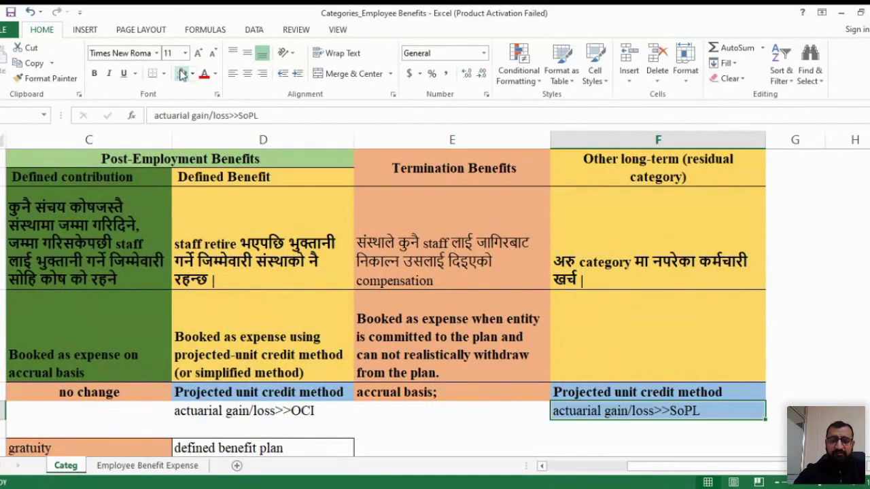
pyautogui.press('Left')
pyautogui.press('Left')
pyautogui.click(181, 74)
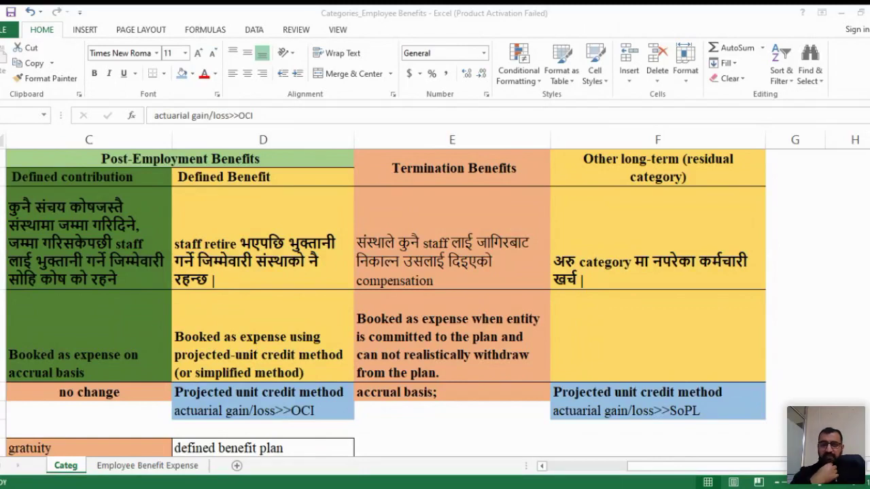
# - Enter "Defined benefit plan" in column A, a few rows below the post-employment benefits table
pyautogui.press('Down')
pyautogui.press('Down')
pyautogui.press('Down')
pyautogui.press('Down')
pyautogui.press('Down')
pyautogui.press('Down')
pyautogui.press('Down')
pyautogui.press('Down')
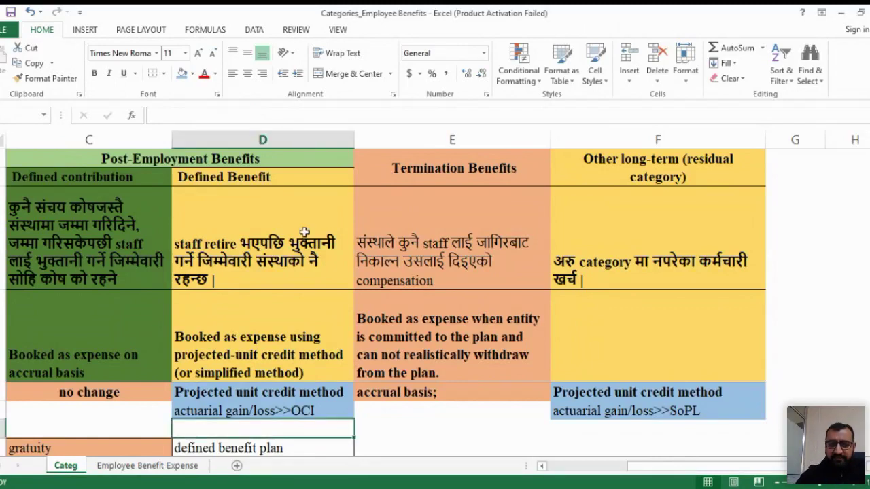
pyautogui.press('Home')
pyautogui.press('Up')
pyautogui.press('Up')
pyautogui.press('Up')
pyautogui.press('Up')
pyautogui.press('Up')
pyautogui.press('Up')
pyautogui.press('Up')
pyautogui.press('Up')
pyautogui.press('Up')
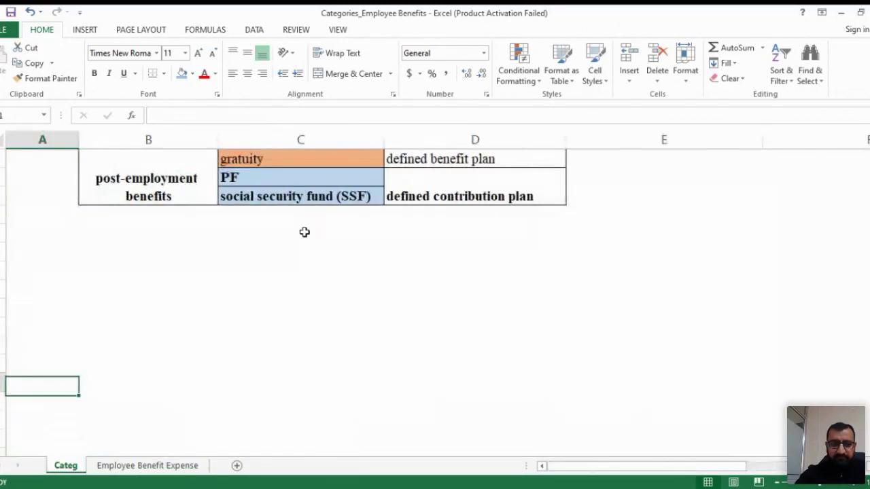
pyautogui.write('Defi')
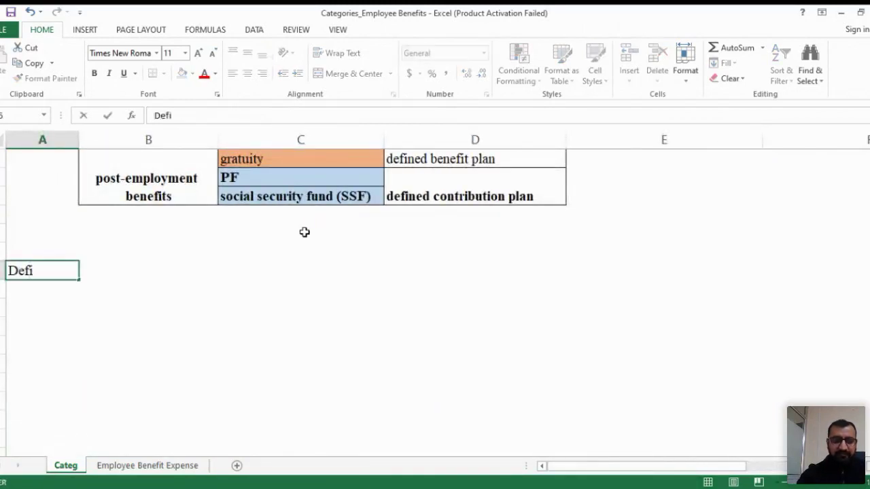
pyautogui.write('ned benefit plan')
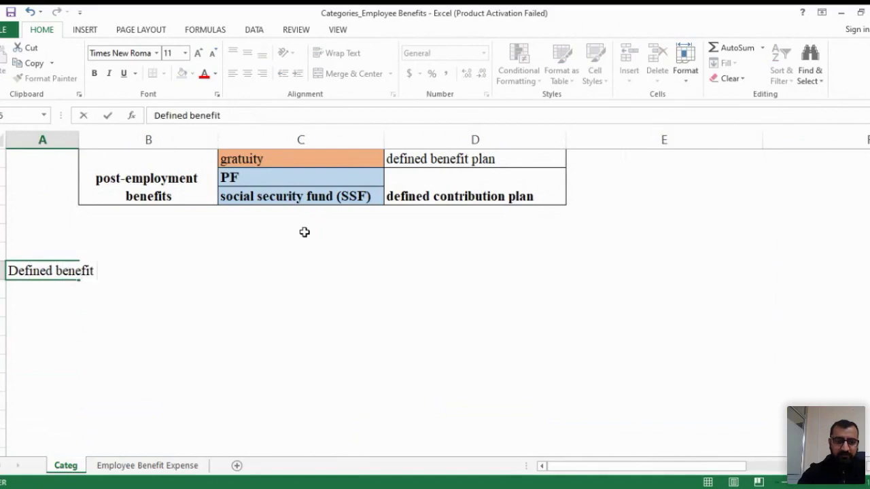
pyautogui.press('Return')
pyautogui.hotkey('alt', 'Tab')
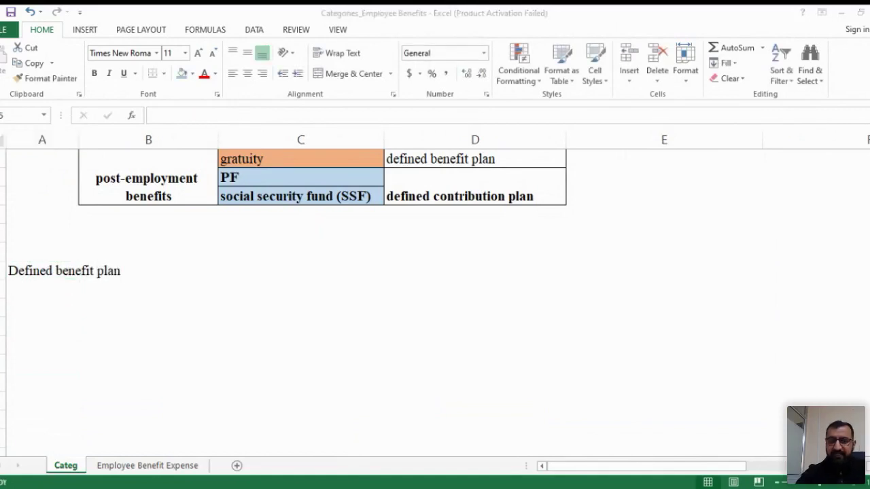
# - Enter "other long term employment benefits" in column A directly below Defined benefit plan
pyautogui.hotkey('alt', 'Tab')
pyautogui.write('o')
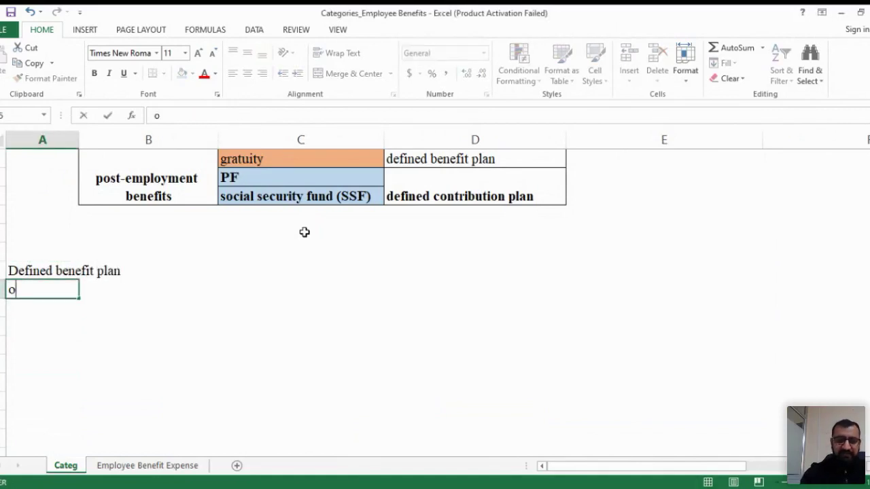
pyautogui.write('ther long t')
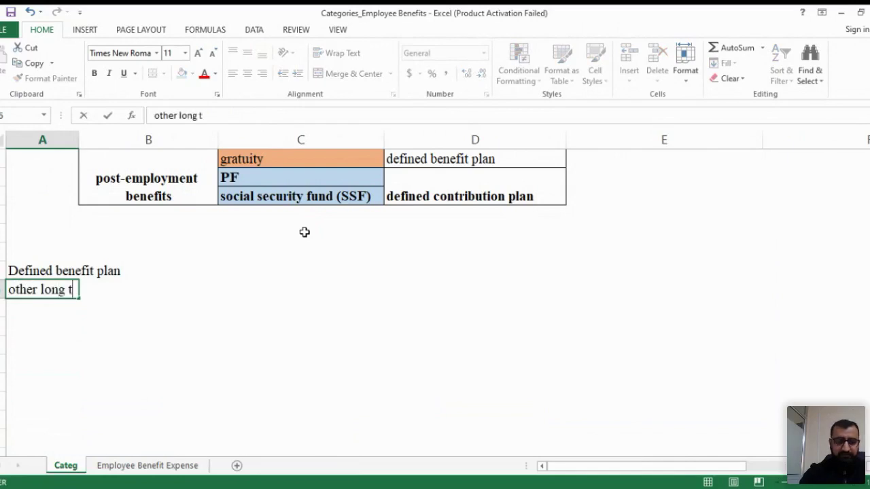
pyautogui.write('erm employme')
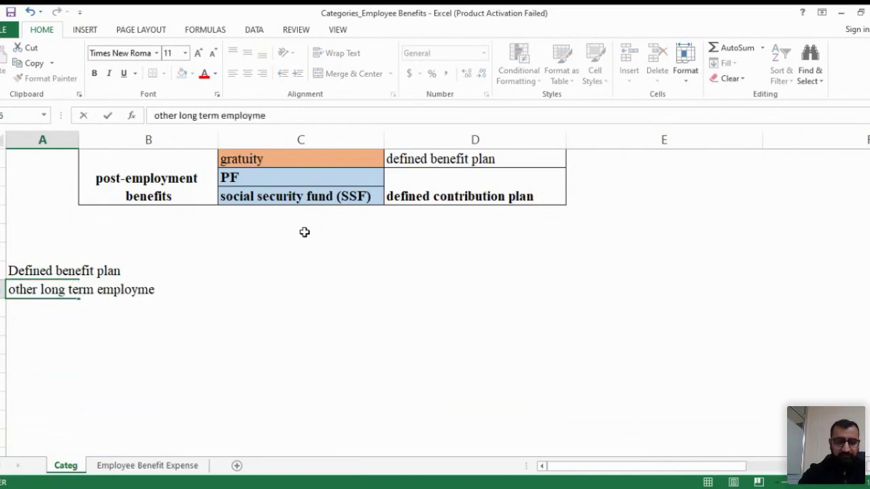
pyautogui.write('nt benefita')
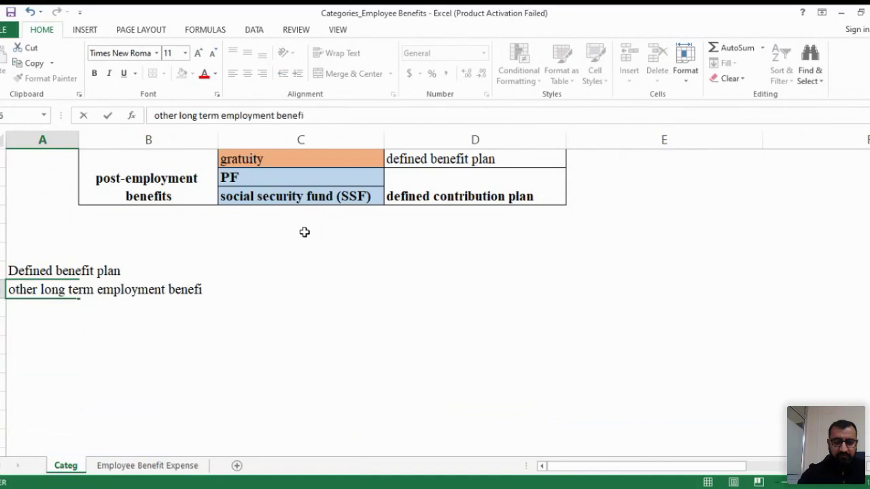
pyautogui.press('BackSpace')
pyautogui.write('s')
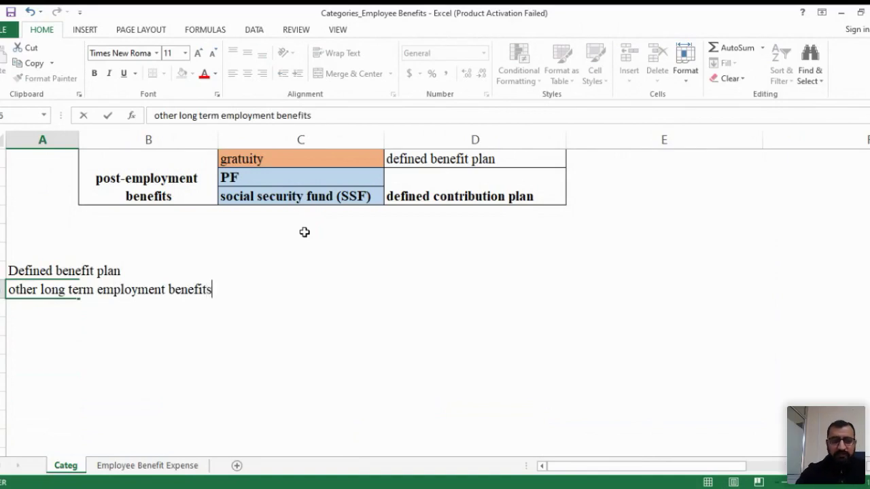
pyautogui.press('Return')
# - Enter the heading "full NFRS" in column C, one row above the Defined benefit plan row
pyautogui.press('Up')
pyautogui.press('Up')
pyautogui.press('Right')
pyautogui.press('Right')
pyautogui.press('Right')
pyautogui.press('Up')
pyautogui.press('Left')
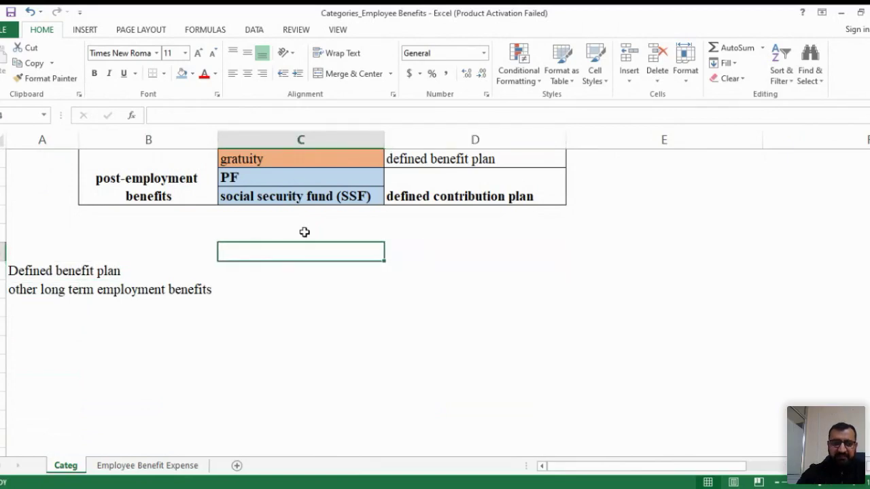
pyautogui.write('full NFRS')
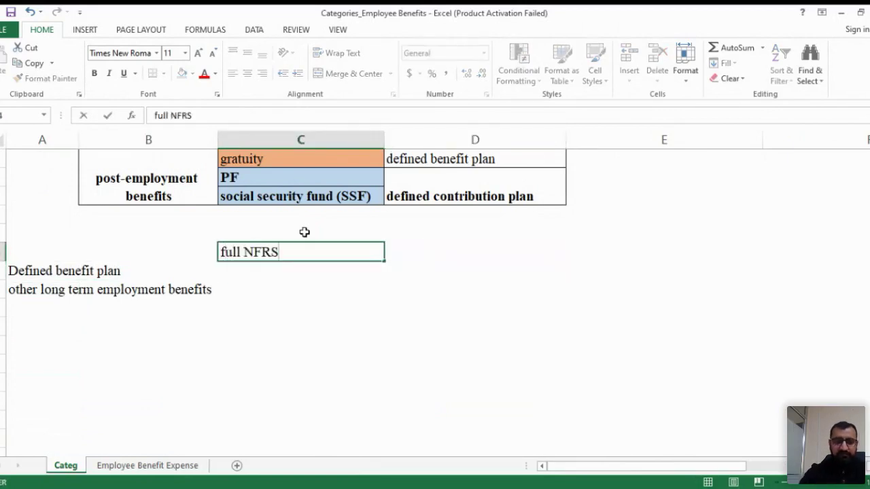
pyautogui.press('Return')
# - Enter "Projected unit credit method" in column C for Defined benefit plan and copy it to the other long term employment benefits row
pyautogui.write('P')
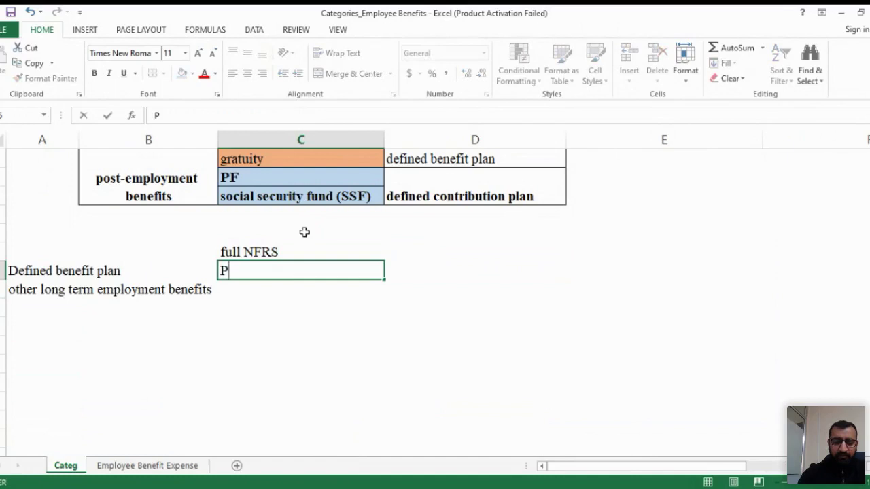
pyautogui.write('rojected uni')
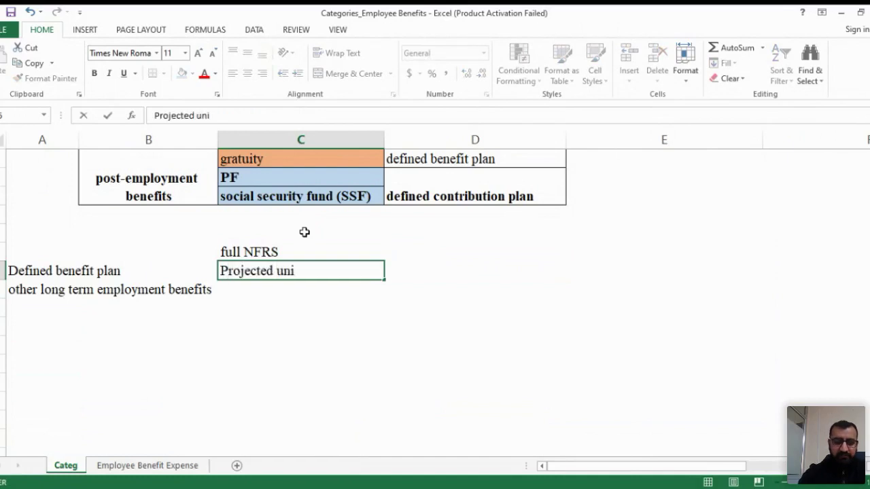
pyautogui.write('t credit method')
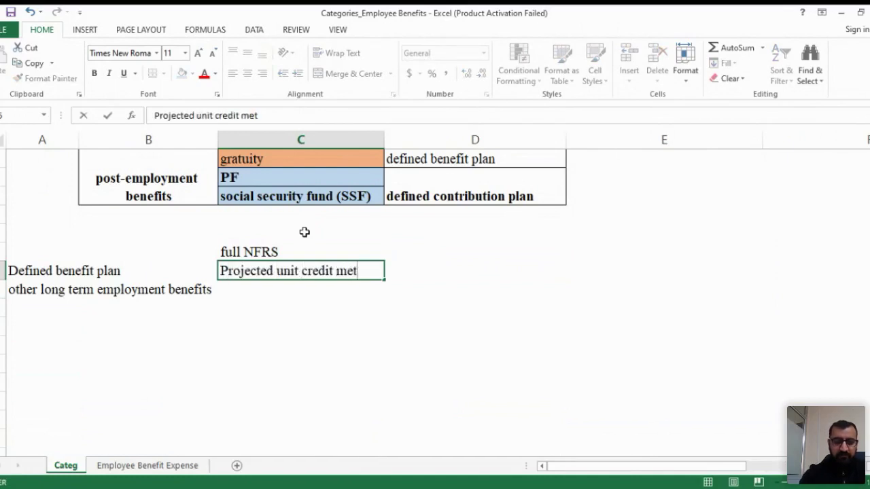
pyautogui.press('Return')
pyautogui.press('Up')
pyautogui.hotkey('ctrl', 'c')
pyautogui.press('Down')
pyautogui.hotkey('ctrl', 'v')
# - Make the "full NFRS" heading bold
pyautogui.hotkey('shift', 'Up')
pyautogui.hotkey('shift', 'Up')
pyautogui.hotkey('ctrl', 'Up')
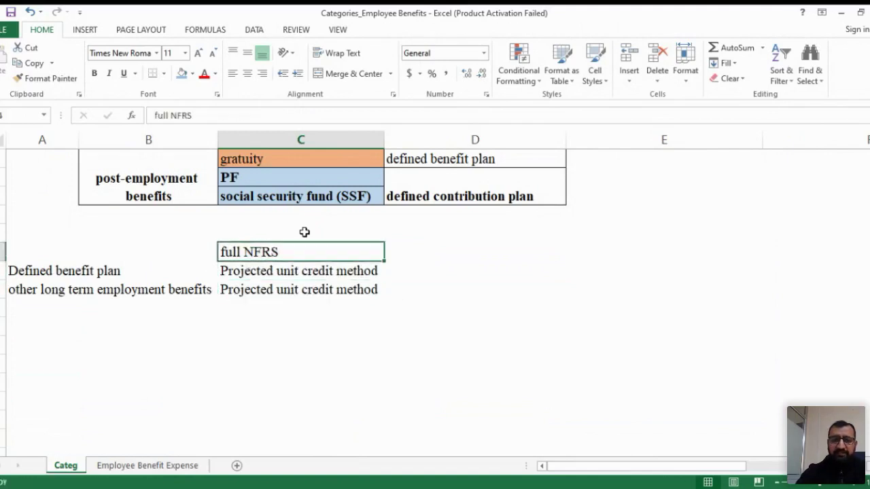
pyautogui.hotkey('ctrl', 'b')
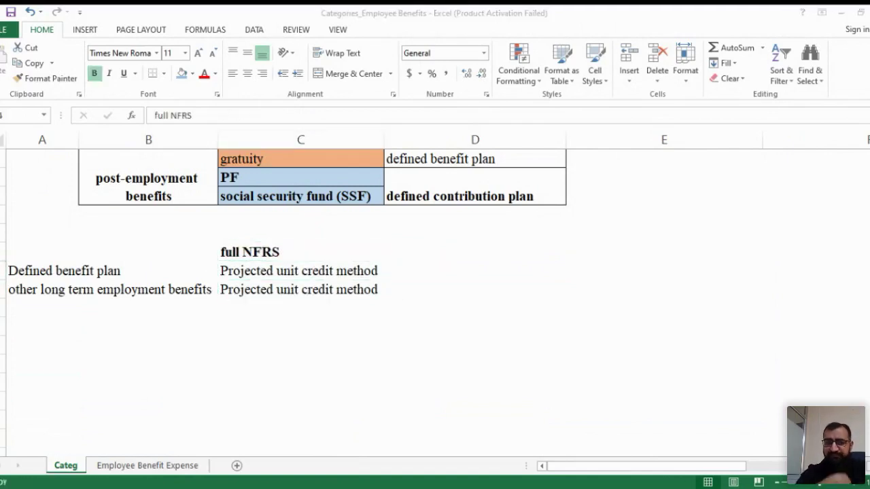
# - Add the bold heading "NFRS for SMES" in column D beside full NFRS
pyautogui.hotkey('alt', 'Tab')
pyautogui.press('Right')
pyautogui.write('NFRS for SMES')
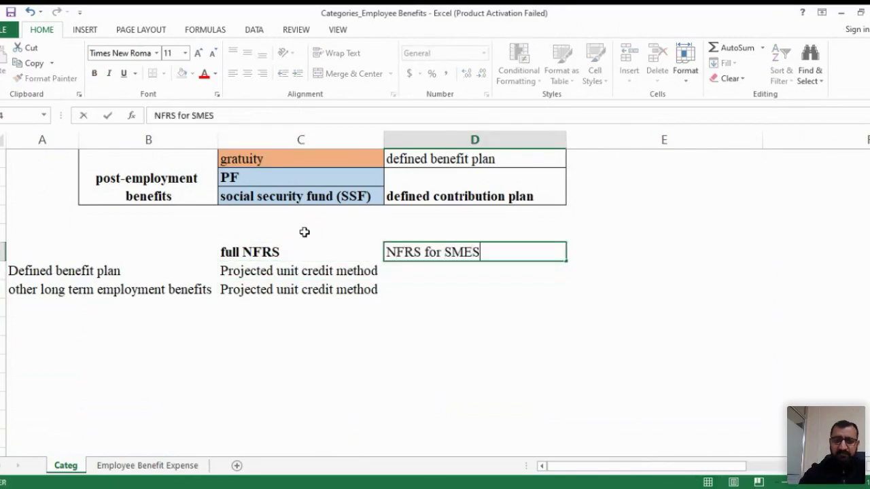
pyautogui.hotkey('ctrl', 'Return')
pyautogui.hotkey('ctrl', 'b')
# - Enter "PUC method/ simplified calculation" under NFRS for SMES in the Defined benefit plan row
pyautogui.press('Return')
pyautogui.press('Left')
pyautogui.press('Right')
pyautogui.write('PUC metho')
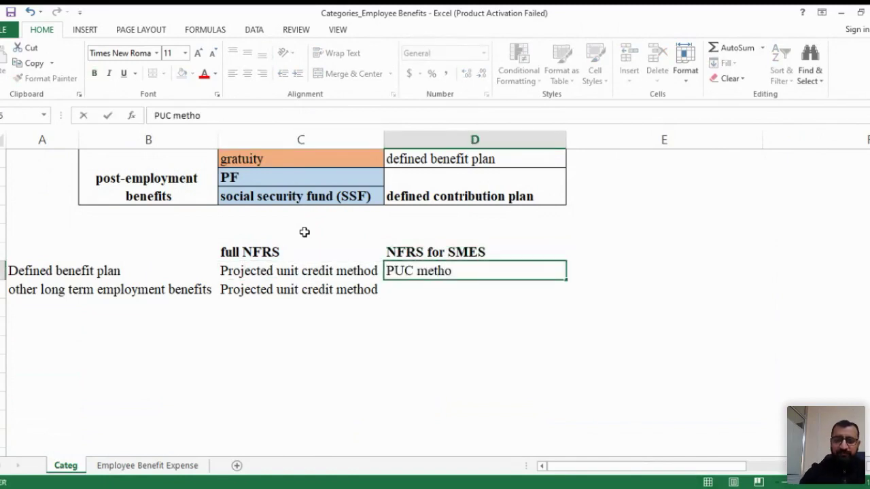
pyautogui.write('d/ simplified calculation')
pyautogui.press('Return')
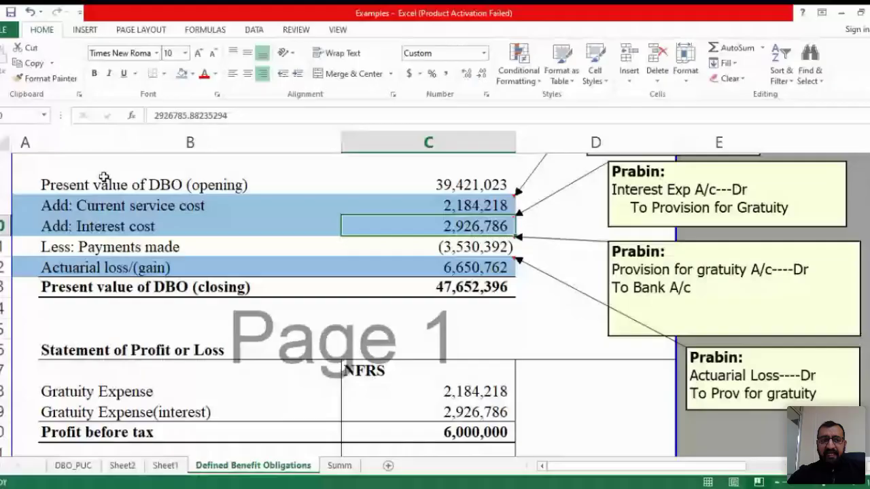
pyautogui.moveTo(104, 178); pyautogui.dragTo(523, 307)
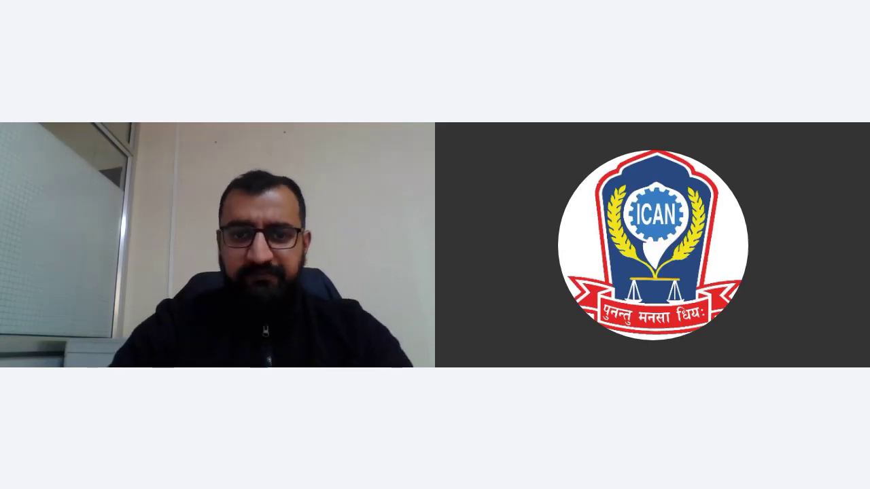
# - Copy "PUC method/ simplified calculation" into the NFRS for SMES cell of the other long term employment benefits row
pyautogui.press('Up')
pyautogui.press('Up')
pyautogui.press('Down')
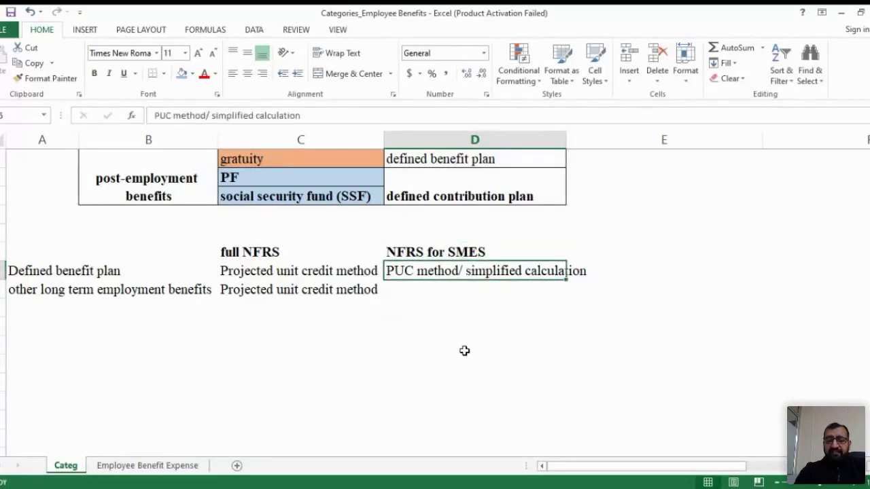
pyautogui.hotkey('ctrl', 'c')
pyautogui.press('Down')
pyautogui.hotkey('ctrl', 'v')
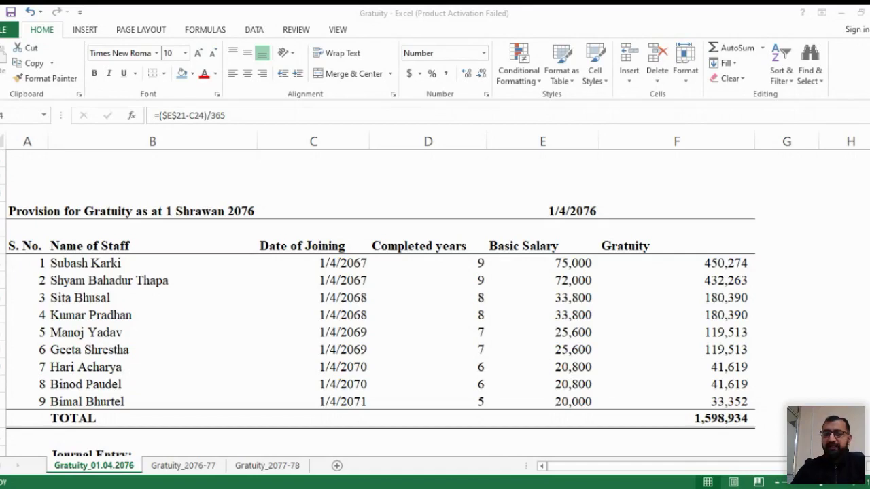
# - Examine the provision date and the numbered staff list in the Gratuity workbook's provision table as at 1 Shrawan 2076
pyautogui.click(429, 267)
pyautogui.press('Up')
pyautogui.press('Up')
pyautogui.press('Up')
pyautogui.press('Up')
pyautogui.press('Right')
pyautogui.press('Down')
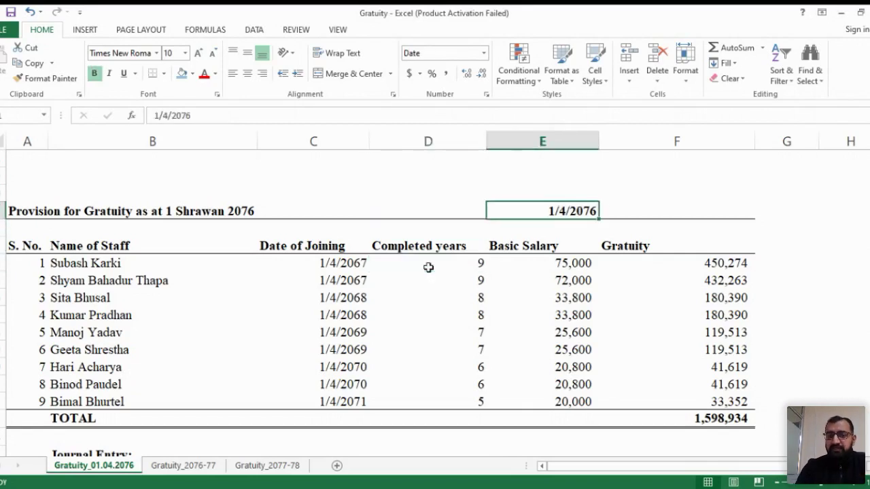
pyautogui.press('Down')
pyautogui.press('Down')
pyautogui.press('Down')
pyautogui.press('Left')
pyautogui.press('Left')
pyautogui.press('Left')
pyautogui.press('Left')
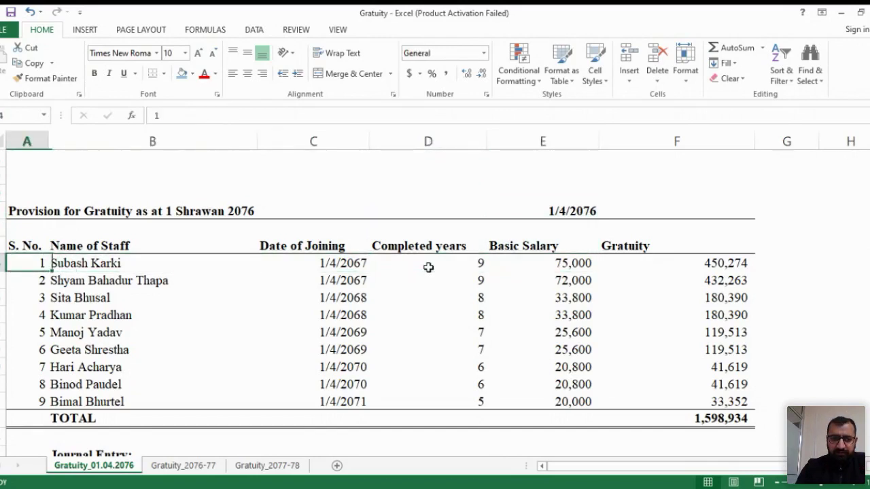
pyautogui.hotkey('shift', 'Right')
pyautogui.hotkey('shift', 'Down')
pyautogui.hotkey('ctrl', 'shift', 'Down')
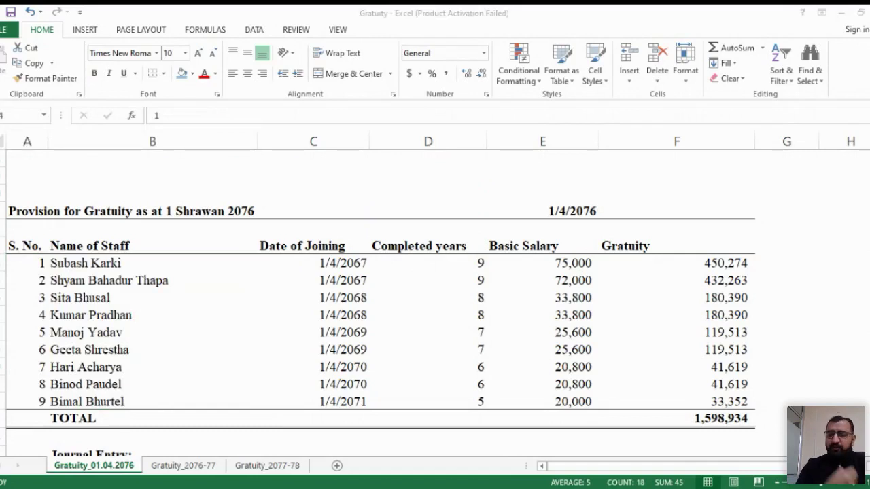
# - Examine the staff names, dates of joining and completed years in the gratuity provision table
pyautogui.press('Up')
pyautogui.press('Right')
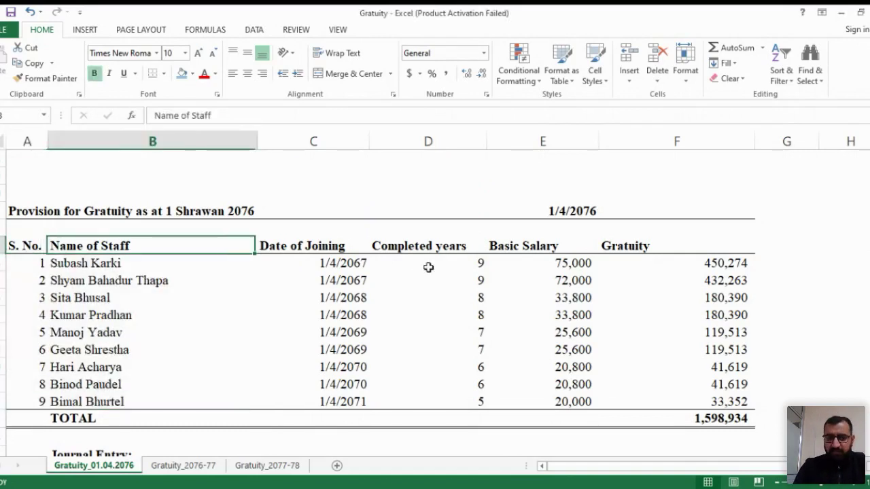
pyautogui.click(428, 266)
pyautogui.press('Left')
pyautogui.hotkey('ctrl', 'shift', 'Down')
pyautogui.click(428, 268)
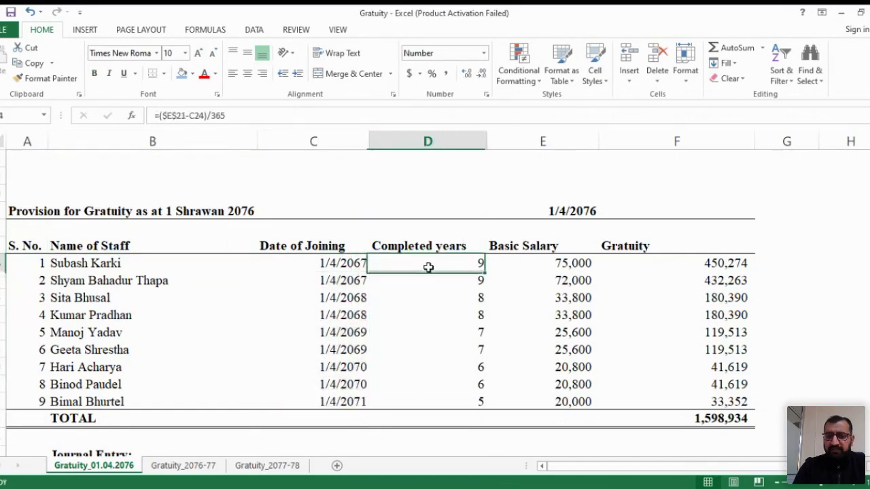
pyautogui.hotkey('ctrl', 'shift', 'Down')
pyautogui.press('Up')
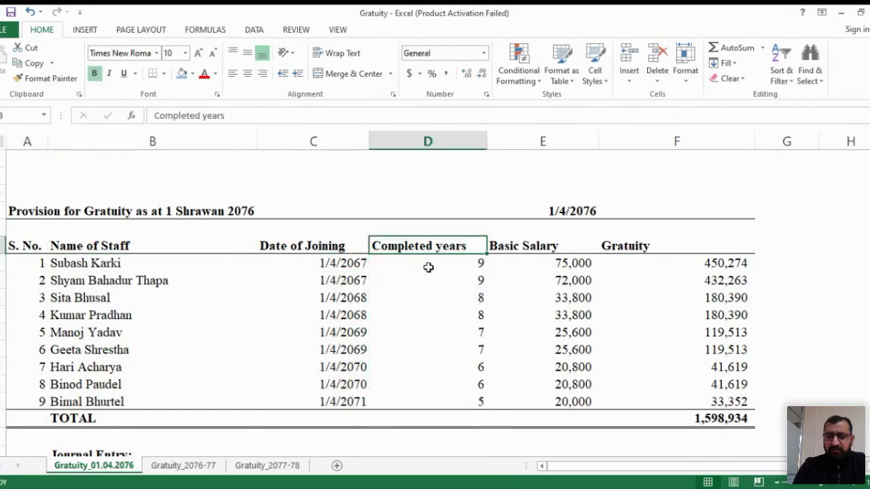
pyautogui.hotkey('shift', 'Left')
pyautogui.hotkey('shift', 'Left')
pyautogui.hotkey('shift', 'Left')
pyautogui.hotkey('shift', 'Down')
pyautogui.hotkey('shift', 'Down')
pyautogui.hotkey('shift', 'Down')
pyautogui.hotkey('shift', 'Down')
pyautogui.hotkey('shift', 'Down')
pyautogui.hotkey('shift', 'Down')
pyautogui.hotkey('shift', 'Down')
pyautogui.hotkey('shift', 'Down')
pyautogui.hotkey('shift', 'Down')
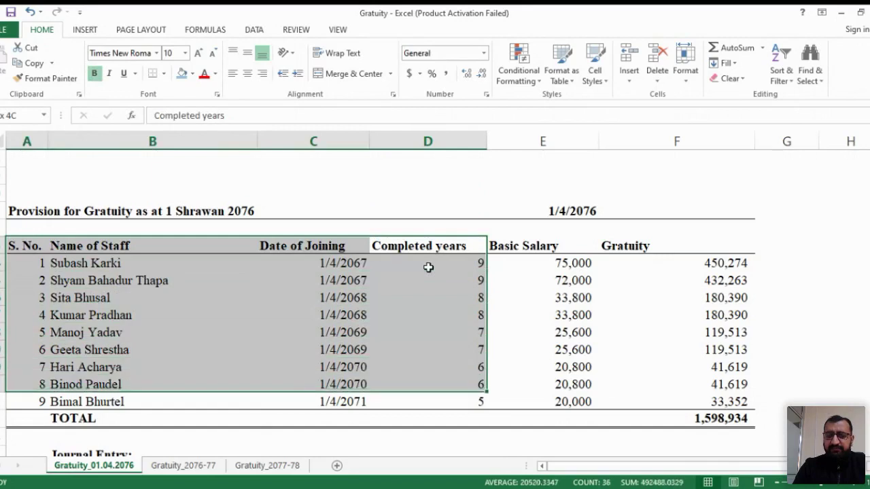
pyautogui.hotkey('alt', 'Tab')
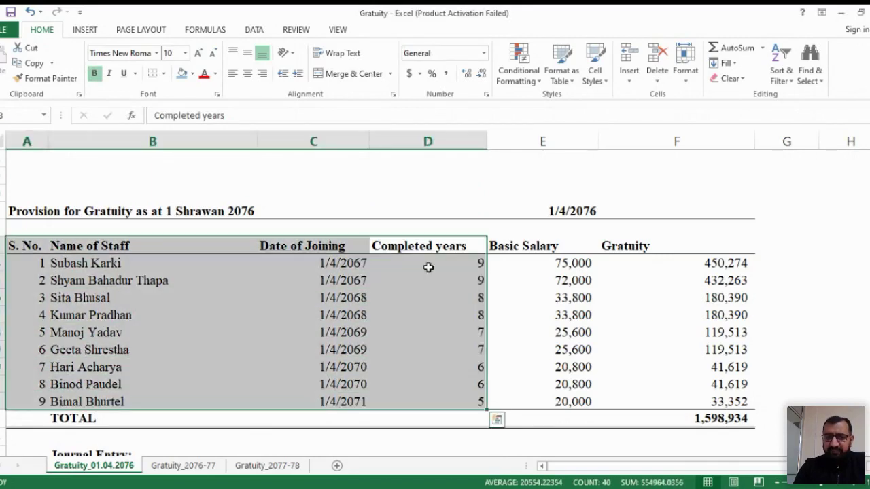
# - Fill the S. No. through Basic Salary columns, headers and all nine staff rows, with light blue
pyautogui.press('Right')
pyautogui.hotkey('ctrl', 'shift', 'Down')
pyautogui.hotkey('shift', 'Left')
pyautogui.hotkey('shift', 'Left')
pyautogui.hotkey('shift', 'Left')
pyautogui.hotkey('shift', 'Left')
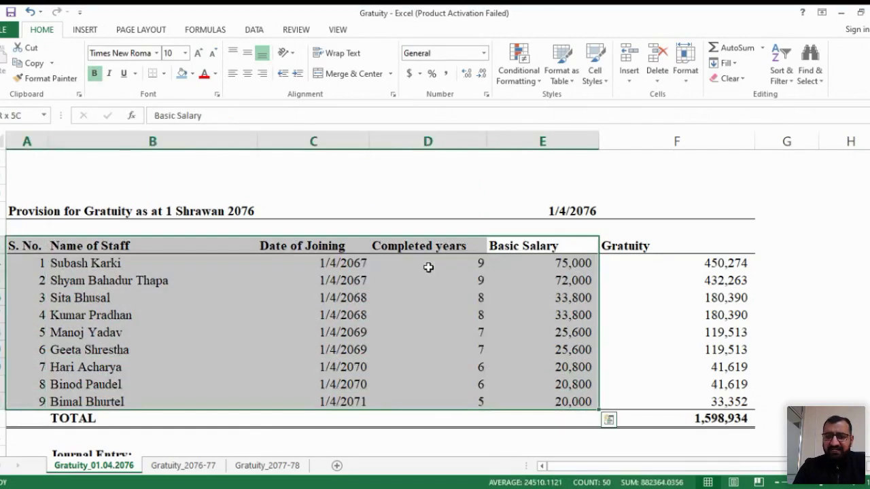
pyautogui.click(181, 73)
pyautogui.click(249, 328)
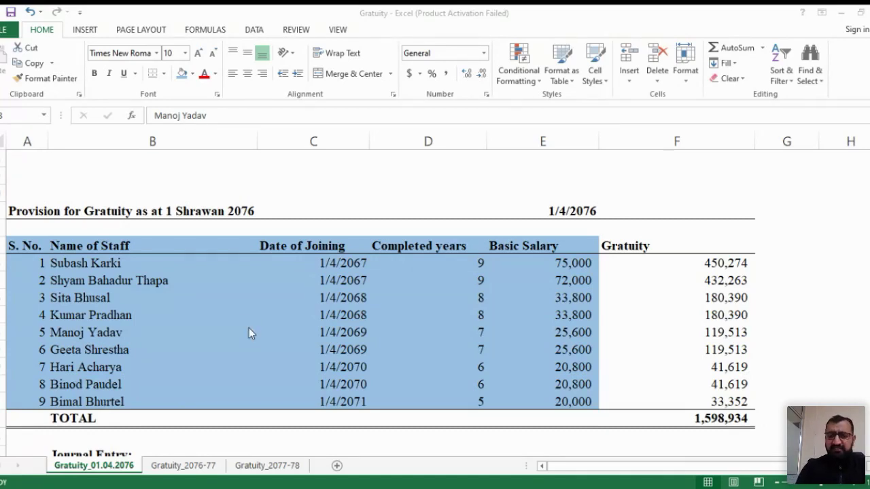
# - Select the Gratuity cell of the first staff row
pyautogui.press('Right')
pyautogui.press('Right')
pyautogui.press('Right')
pyautogui.press('Right')
pyautogui.press('Up')
pyautogui.press('Up')
pyautogui.press('Up')
pyautogui.press('Up')
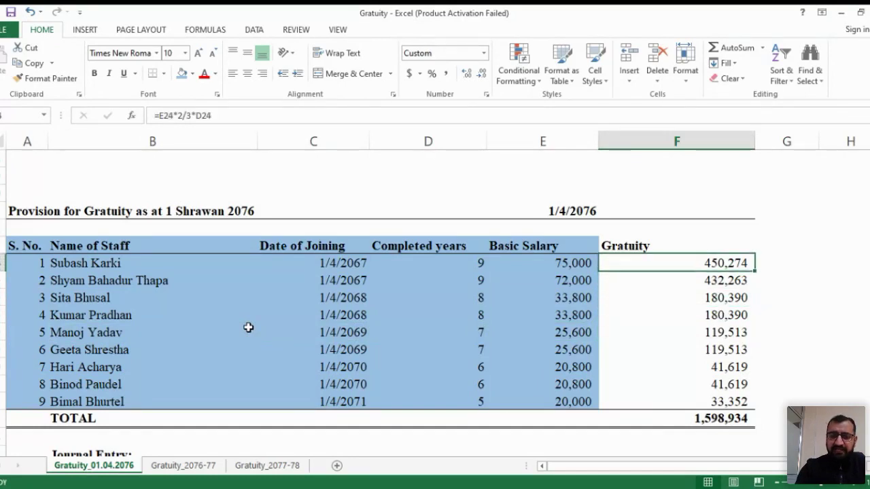
pyautogui.write('=')
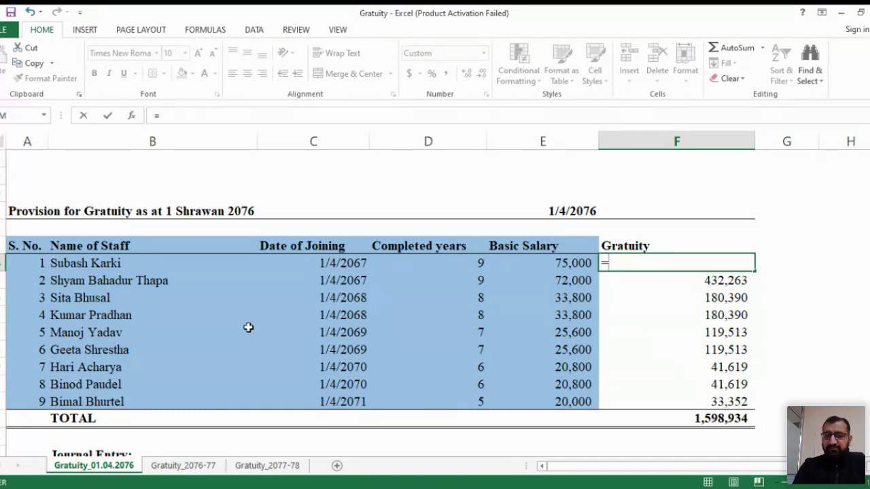
pyautogui.press('Escape')
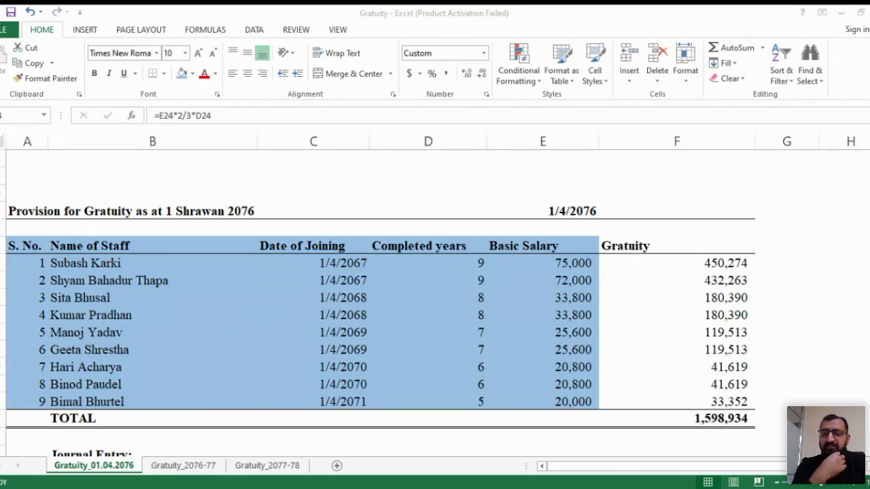
pyautogui.press('F2')
pyautogui.press('Escape')
# - Enter the first staff row's gratuity formula as 2/3 times Basic Salary (E24) times Completed years
pyautogui.write('=')
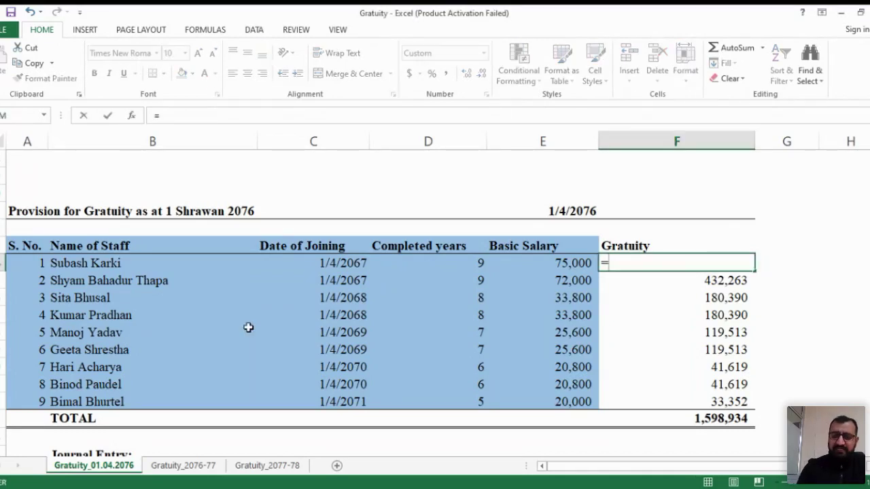
pyautogui.write('2/3*')
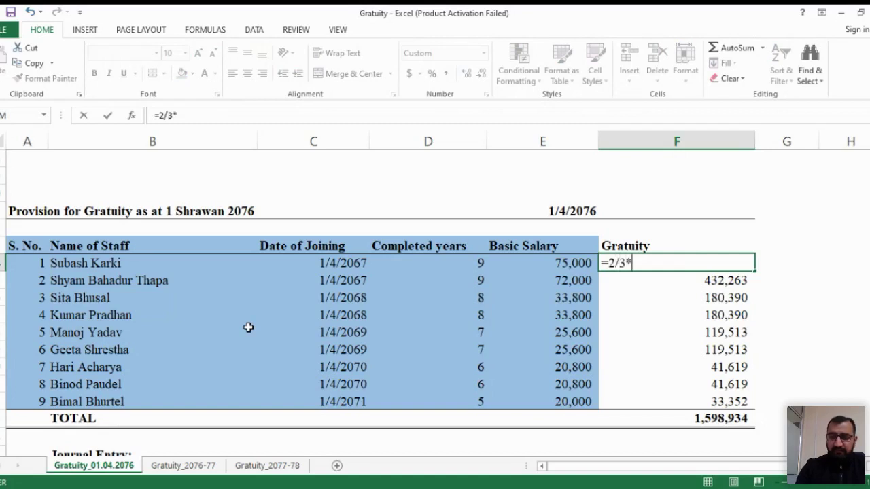
pyautogui.press('Left')
pyautogui.write('*')
pyautogui.press('Left')
pyautogui.press('Left')
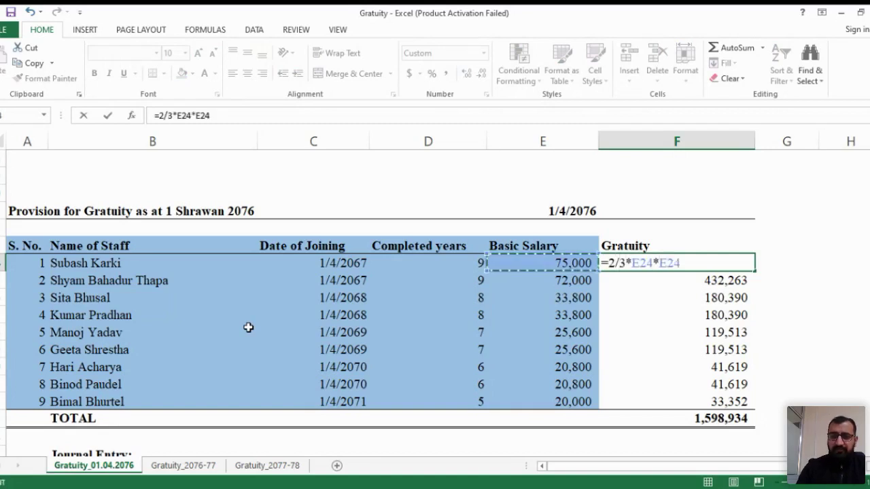
pyautogui.press('Return')
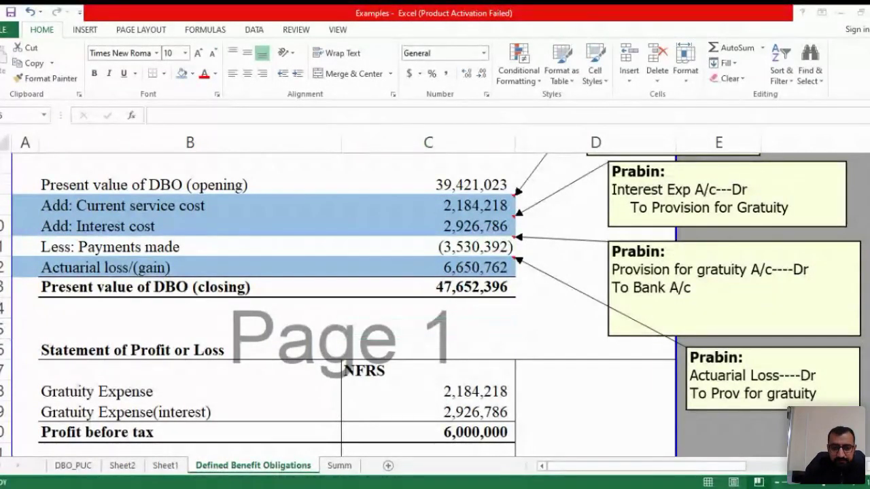
# - Open the Summ sheet at the beginning of its Employee Benefit Expenses table
pyautogui.click(336, 467)
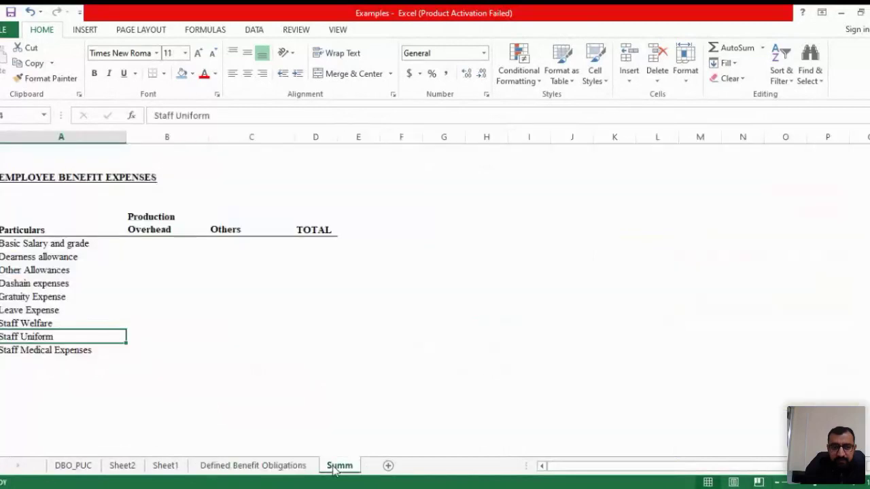
pyautogui.click(225, 272)
pyautogui.hotkey('ctrl', 'Up')
pyautogui.hotkey('ctrl', 'Home')
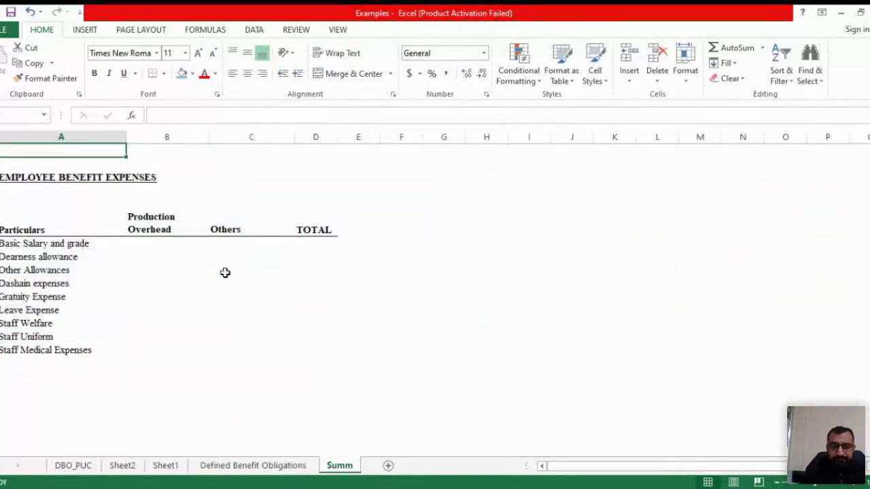
pyautogui.scroll(3, 609, 391)
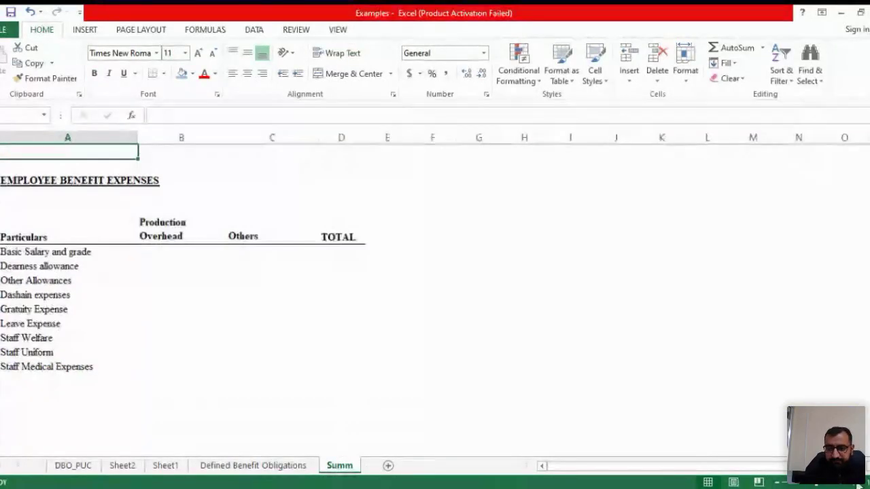
# - Enter the label "Factory>production staff" in column A, in the blank area below the expense table
pyautogui.scroll(-10, 79, 230)
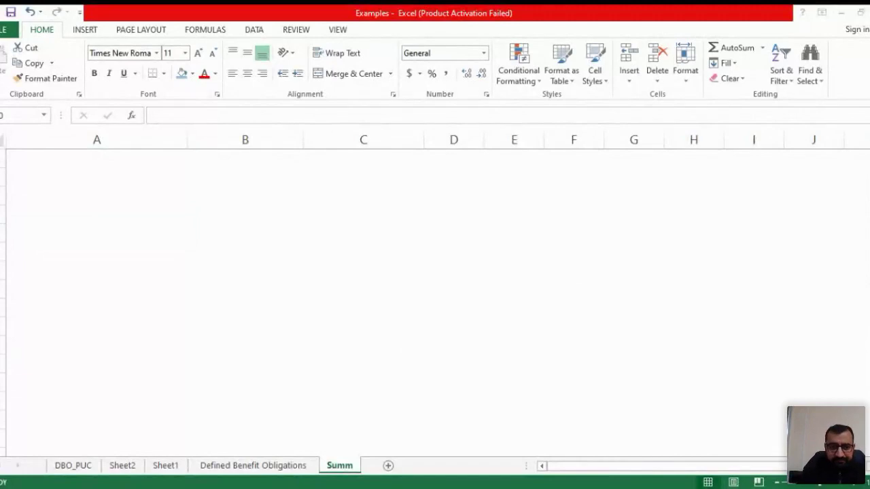
pyautogui.click(80, 229)
pyautogui.press('Up')
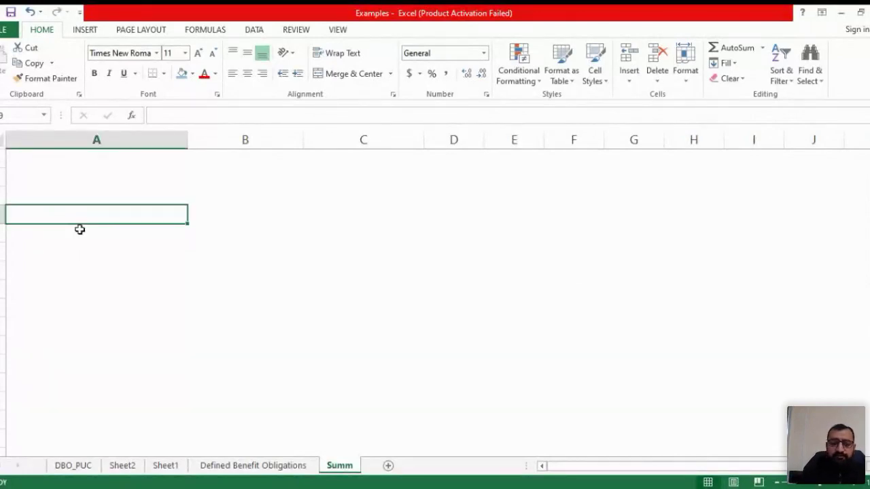
pyautogui.write('Fact')
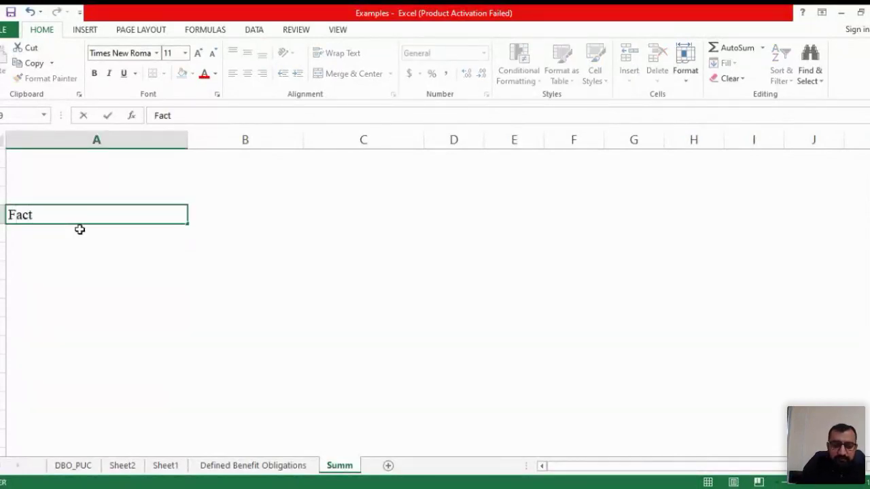
pyautogui.write('ory>produ')
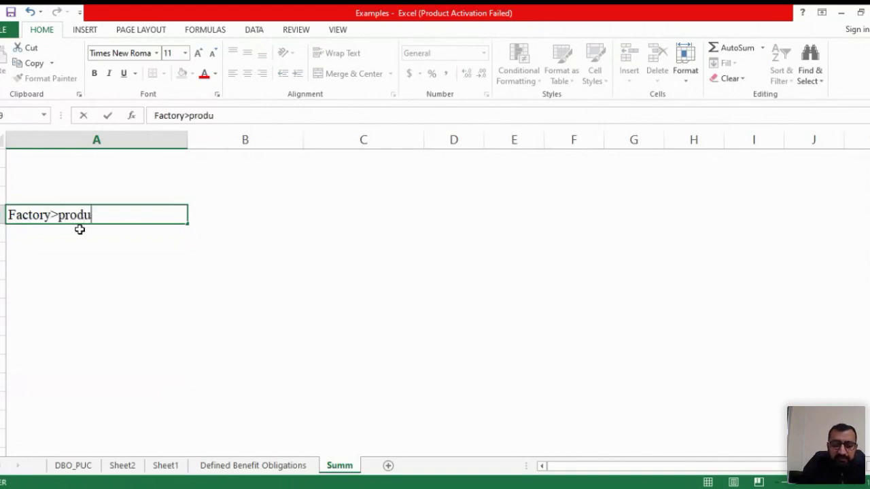
pyautogui.write('ction staff')
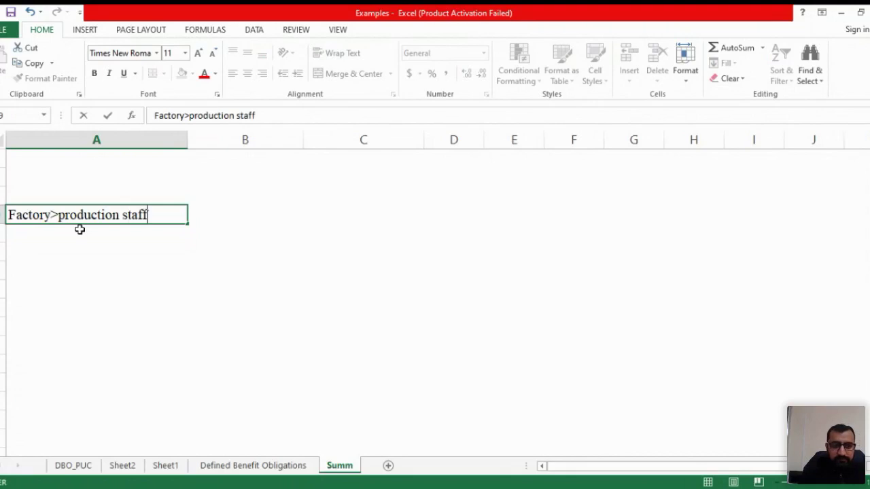
pyautogui.press('Return')
pyautogui.press('Return')
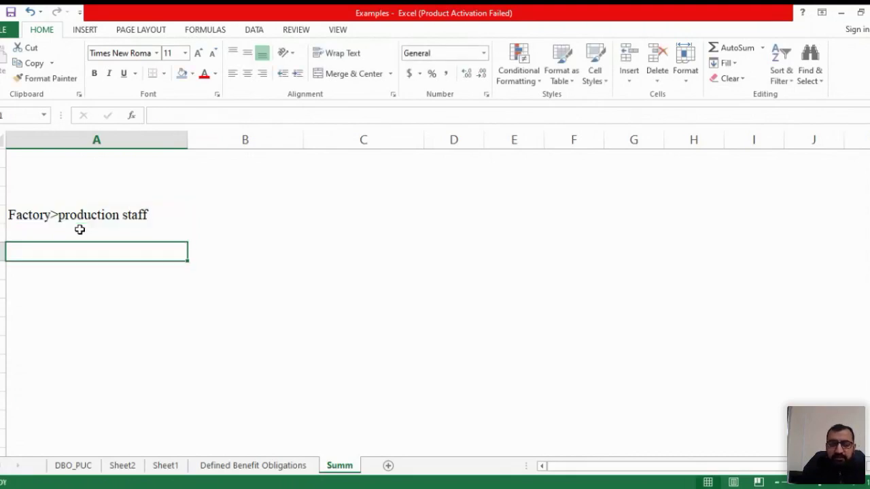
# - Add the heading "Other administrative staff" two rows below the factory staff label
pyautogui.write('Other adm')
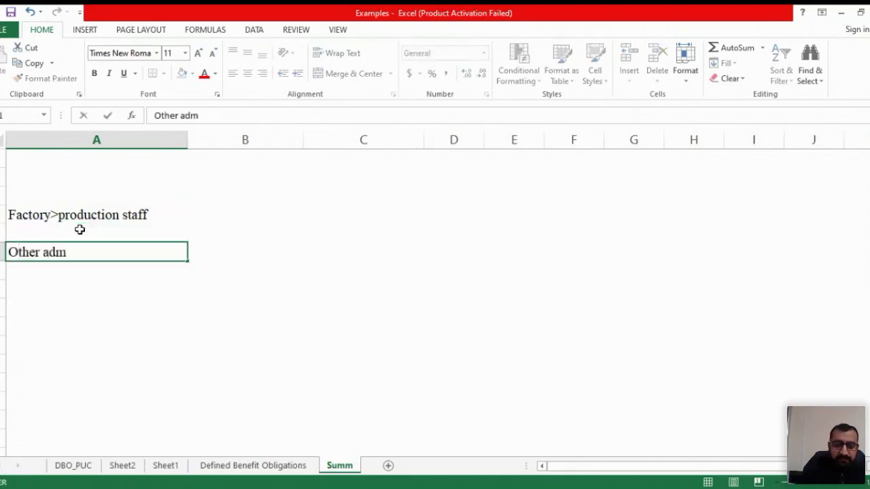
pyautogui.write('inist')
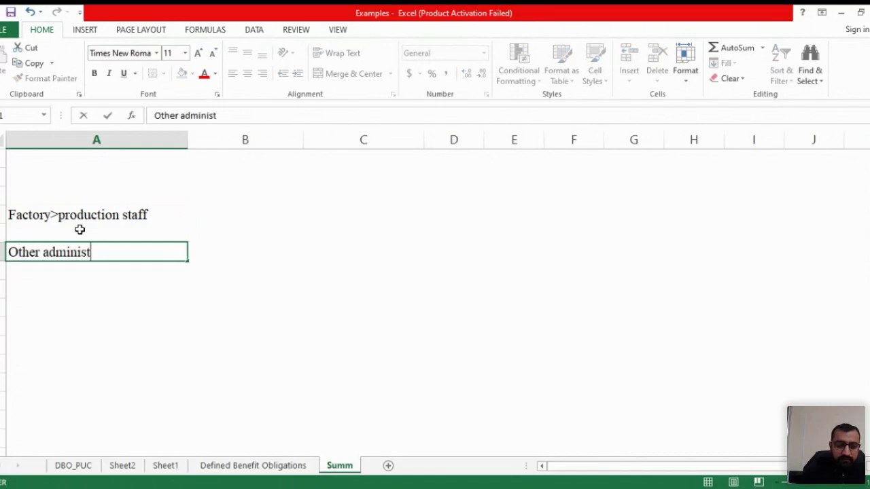
pyautogui.write('rative staff')
pyautogui.press('Return')
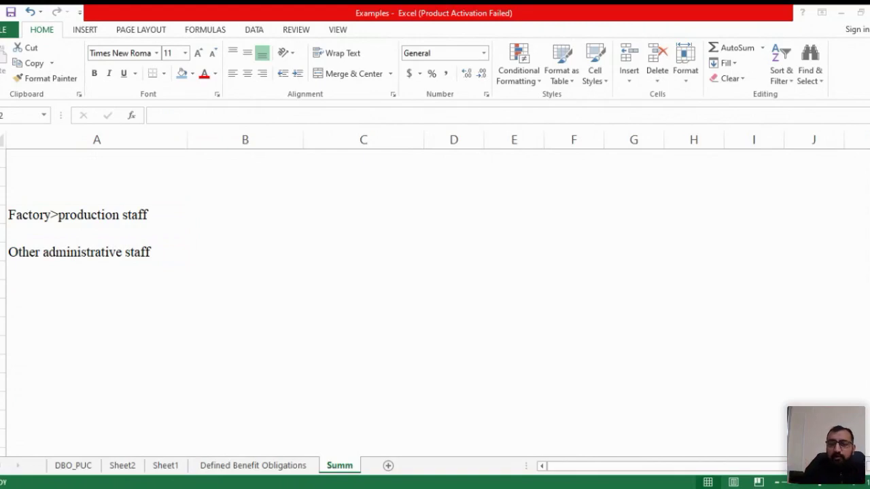
# - List "human resources" and "administration" in the two rows beneath the Other administrative staff heading
pyautogui.press('Down')
pyautogui.press('Down')
pyautogui.press('Up')
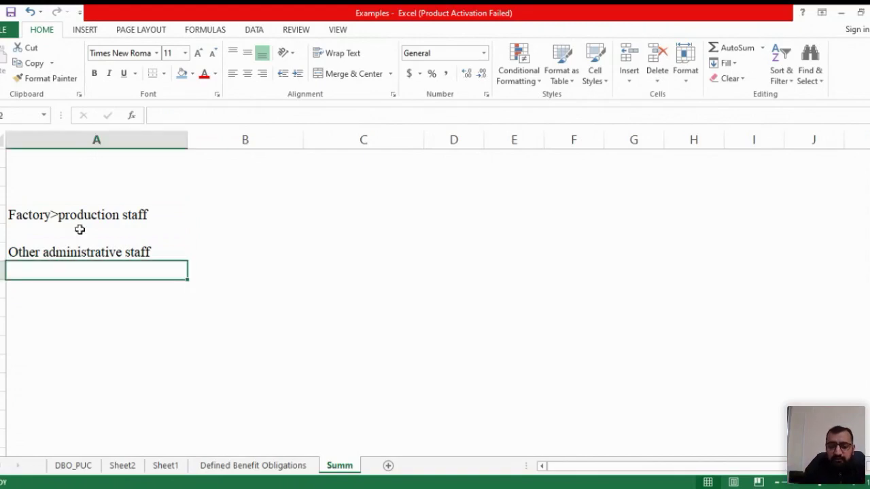
pyautogui.write('huma')
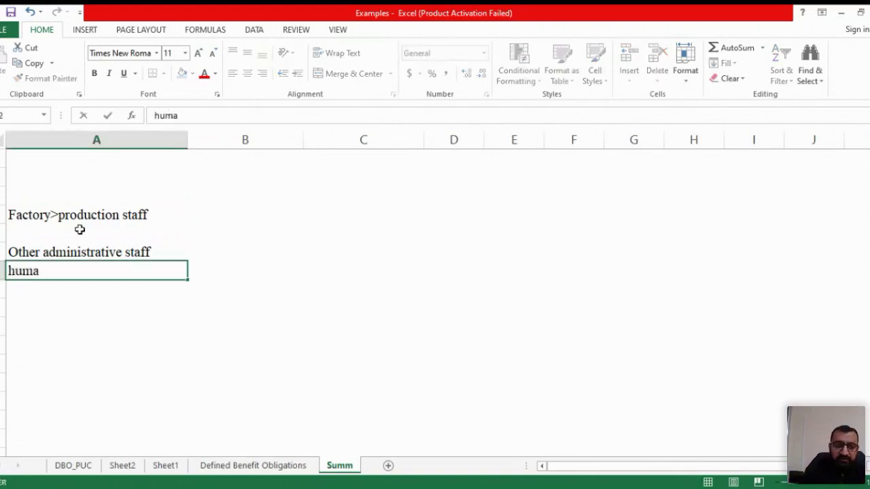
pyautogui.write('n resources')
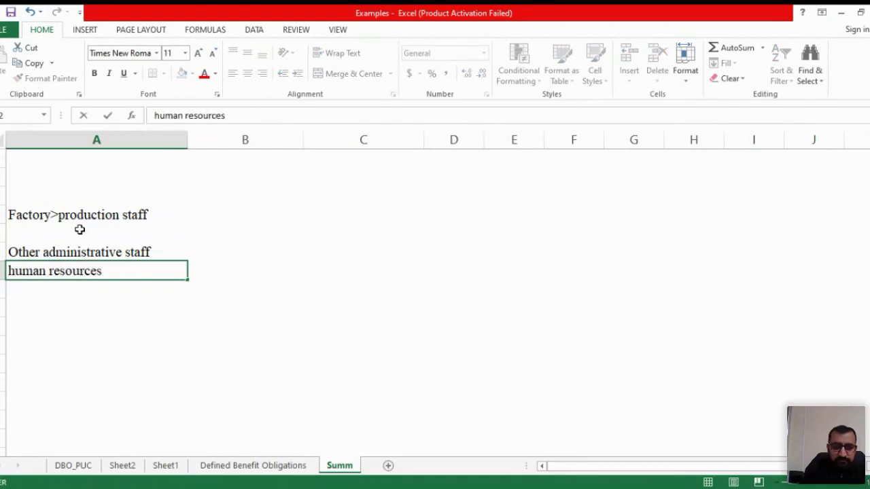
pyautogui.press('Return')
pyautogui.write('admi')
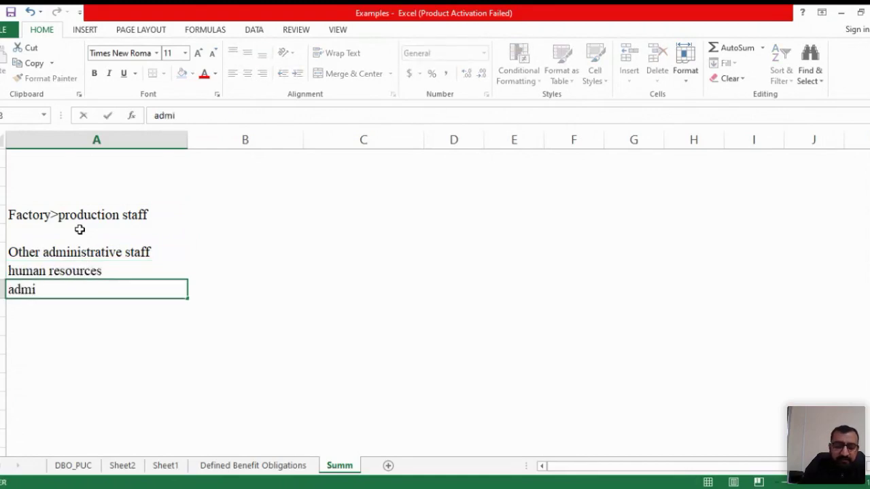
pyautogui.write('nistrayi')
pyautogui.press('BackSpace')
pyautogui.press('BackSpace')
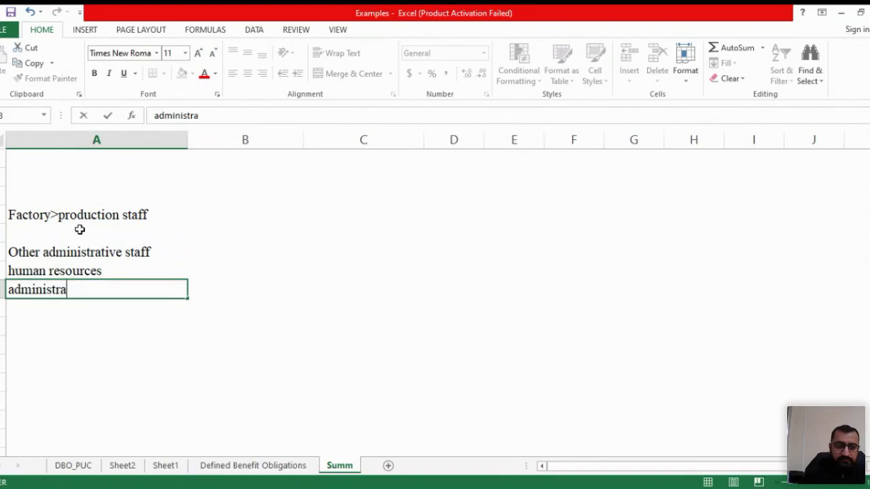
pyautogui.write('tion')
pyautogui.press('Return')
# - Extend the department list with "accounting & finance" and "selling and marketing" in the following two rows
pyautogui.write('acc')
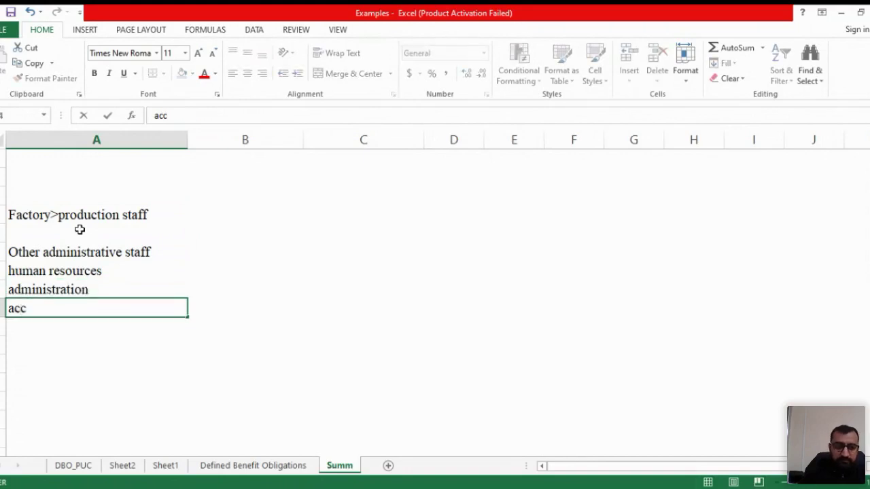
pyautogui.write('ounting')
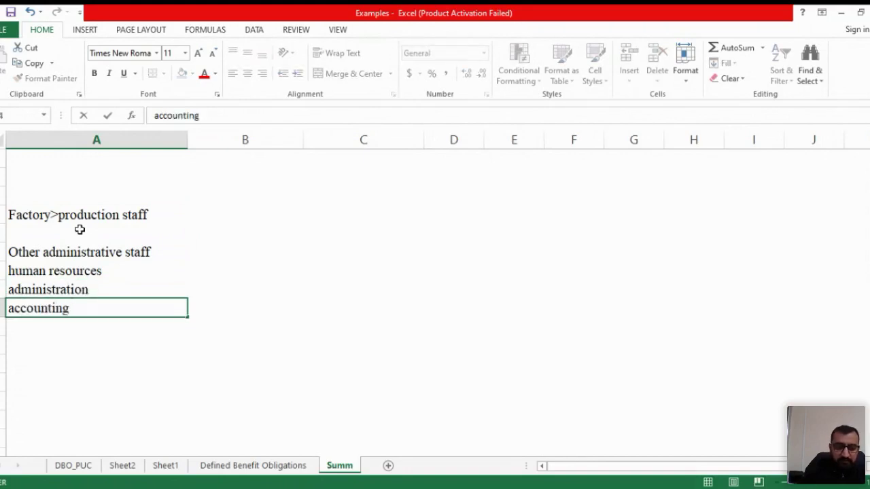
pyautogui.write(' & finance')
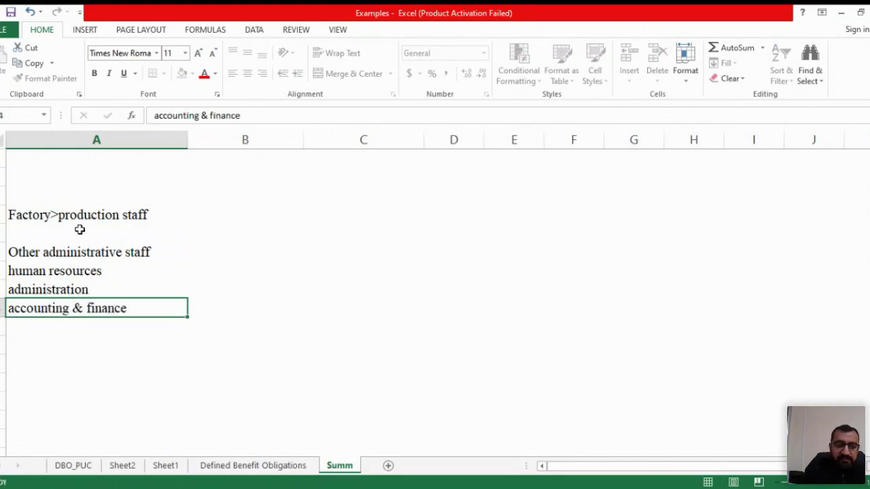
pyautogui.press('Return')
pyautogui.write('selling and')
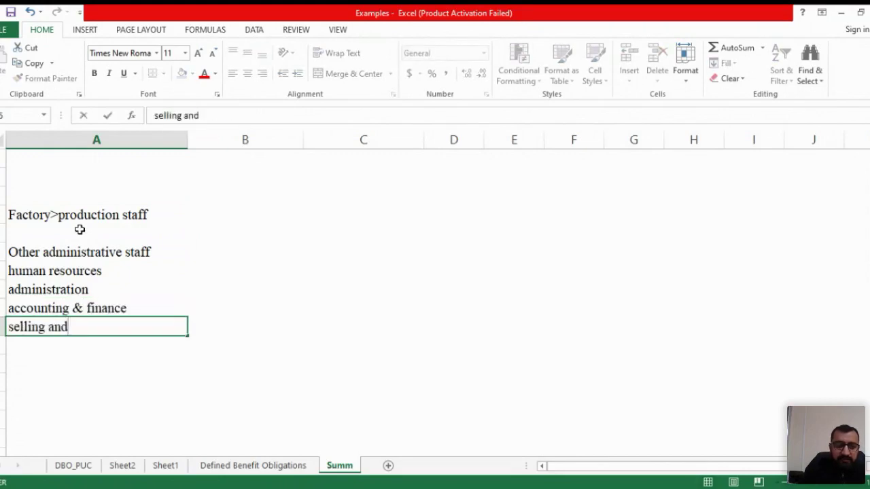
pyautogui.write(' marketing')
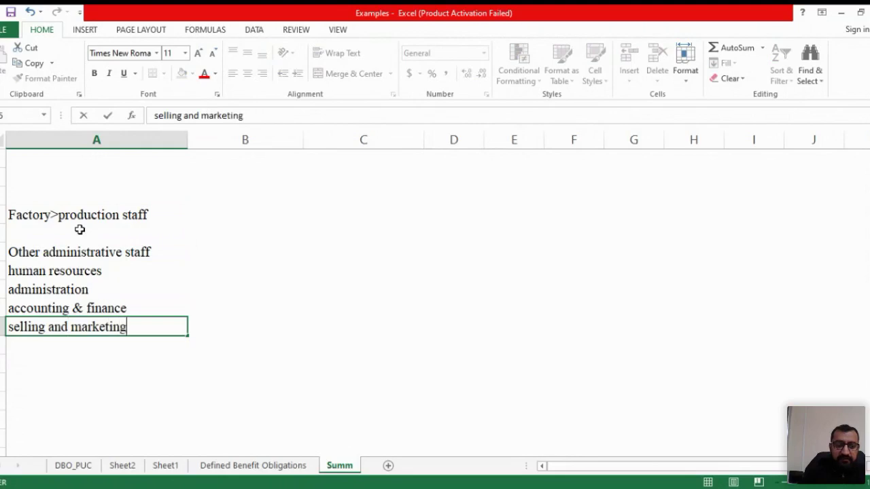
pyautogui.hotkey('ctrl', 'Return')
# - Italicize the "Other administrative staff" heading
pyautogui.press('Up')
pyautogui.press('Up')
pyautogui.press('Up')
pyautogui.press('Up')
pyautogui.hotkey('ctrl', 'i')
pyautogui.press('Up')
pyautogui.press('Up')
pyautogui.hotkey('ctrl', 'b')
pyautogui.hotkey('ctrl', 'b')
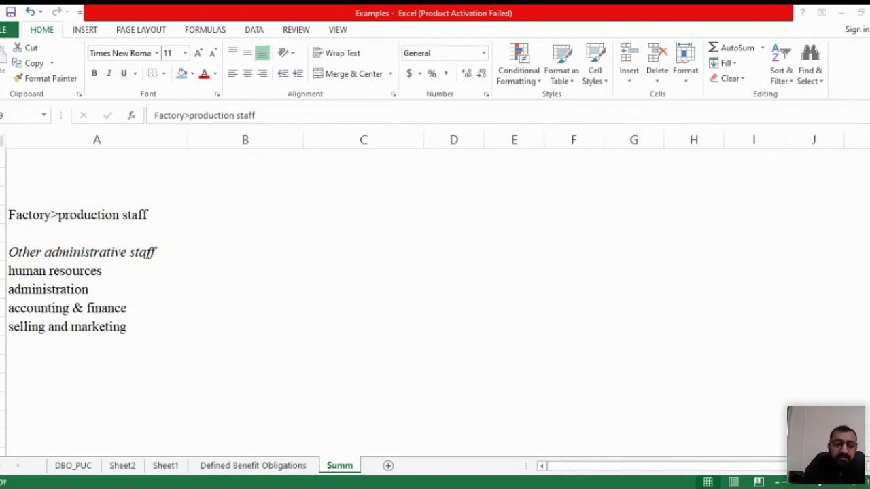
pyautogui.hotkey('alt', 'Tab')
pyautogui.press('Down')
pyautogui.press('Down')
pyautogui.press('Down')
pyautogui.hotkey('shift', 'Down')
pyautogui.hotkey('shift', 'Down')
pyautogui.hotkey('shift', 'Down')
pyautogui.hotkey('ctrl', 'b')
pyautogui.hotkey('ctrl', 'b')
pyautogui.hotkey('alt', 'Tab')
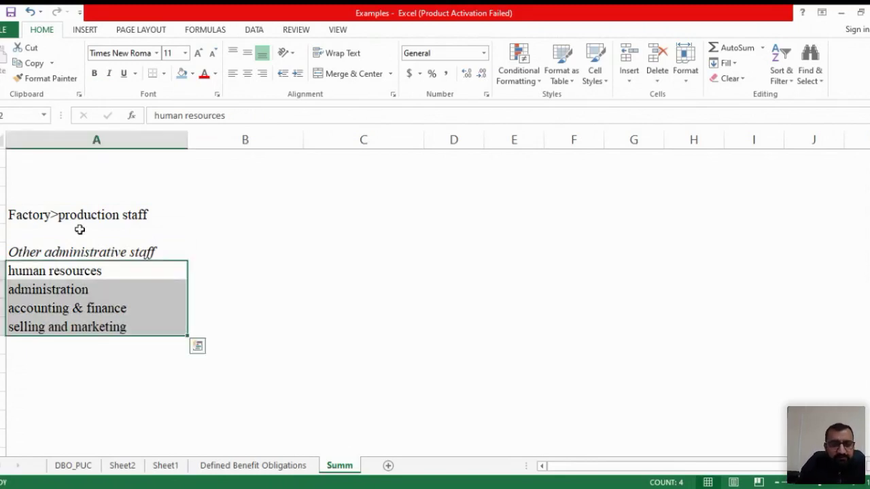
pyautogui.press('Up')
pyautogui.hotkey('shift', 'Down')
pyautogui.hotkey('shift', 'Down')
pyautogui.hotkey('shift', 'Down')
pyautogui.hotkey('shift', 'Down')
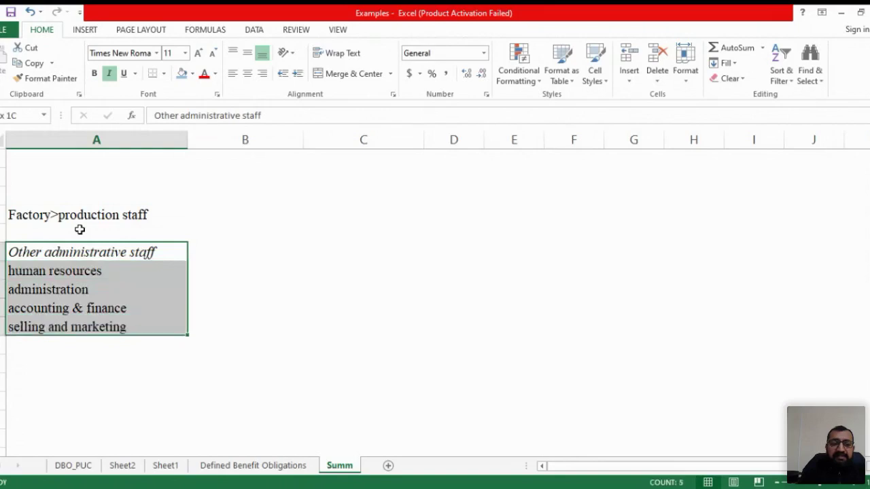
# - Merge and center the four column B cells beside the human resources through selling and marketing rows
pyautogui.press('Down')
pyautogui.press('Down')
pyautogui.press('Down')
pyautogui.press('Down')
pyautogui.press('Right')
pyautogui.hotkey('shift', 'Up')
pyautogui.hotkey('shift', 'Up')
pyautogui.hotkey('shift', 'Up')
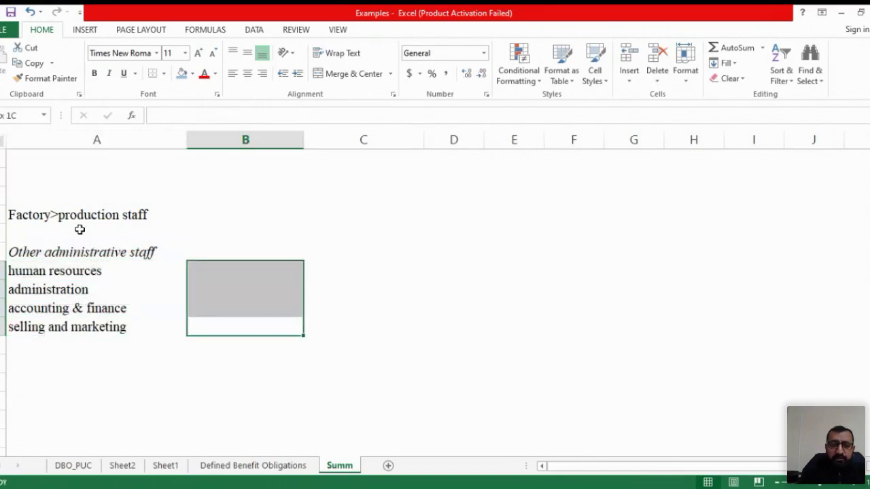
pyautogui.click(371, 75)
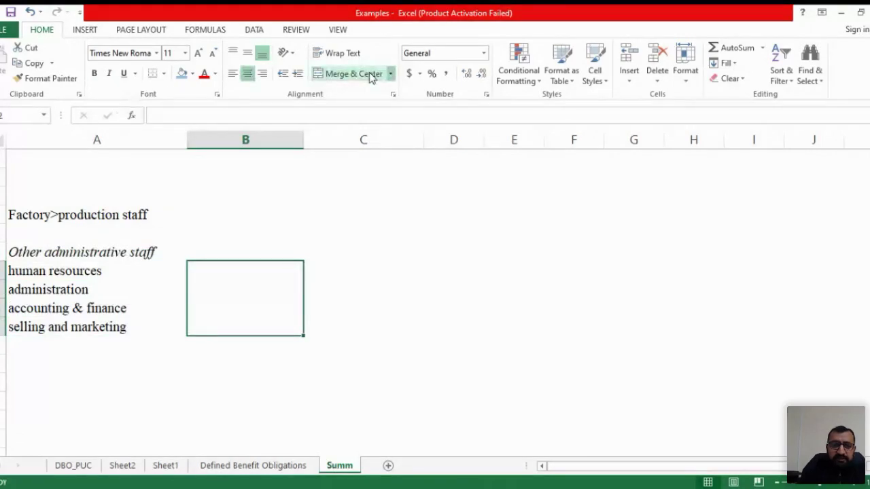
# - Enter "Statement of Profit/Loss" in the merged cell, with wrapped text and middle vertical alignment
pyautogui.write('Statement')
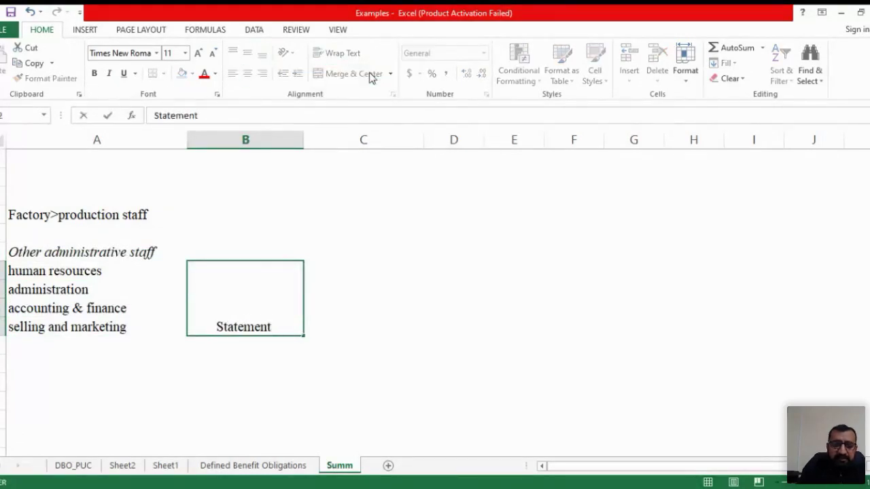
pyautogui.write(' of Profit')
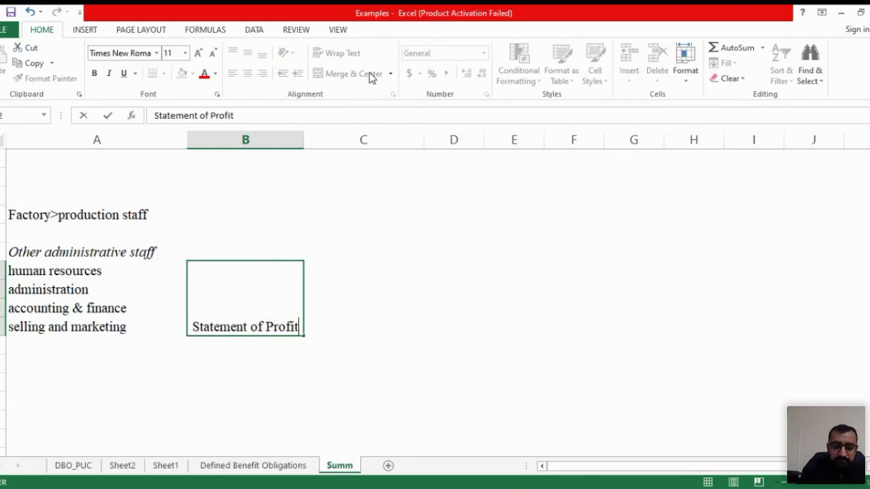
pyautogui.write('/Loss')
pyautogui.press('Return')
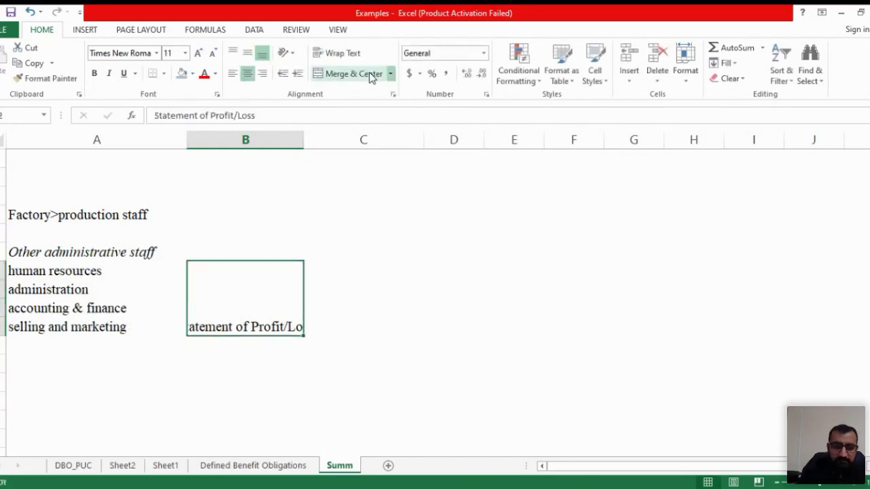
pyautogui.press('h')
pyautogui.press('w')
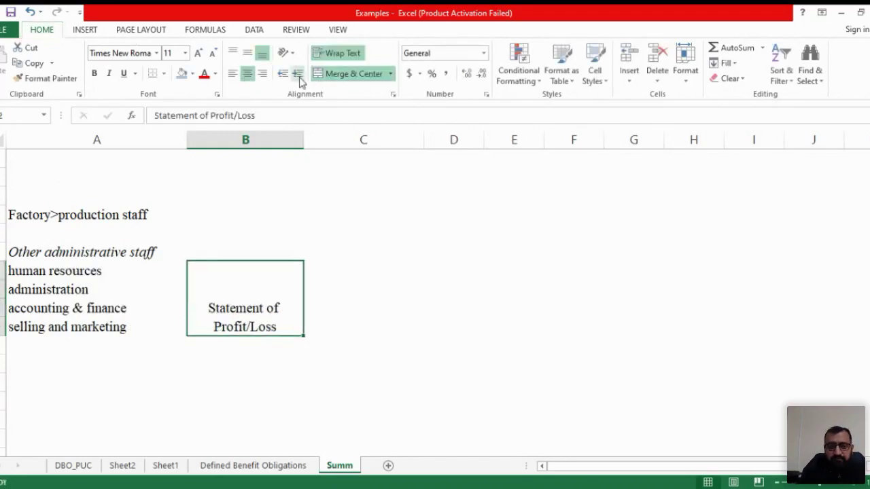
pyautogui.click(248, 54)
# - Enter "Production Overhead>> Cost of finished goods" in column B beside the Factory>production staff entry
pyautogui.press('Up')
pyautogui.press('Up')
pyautogui.press('Up')
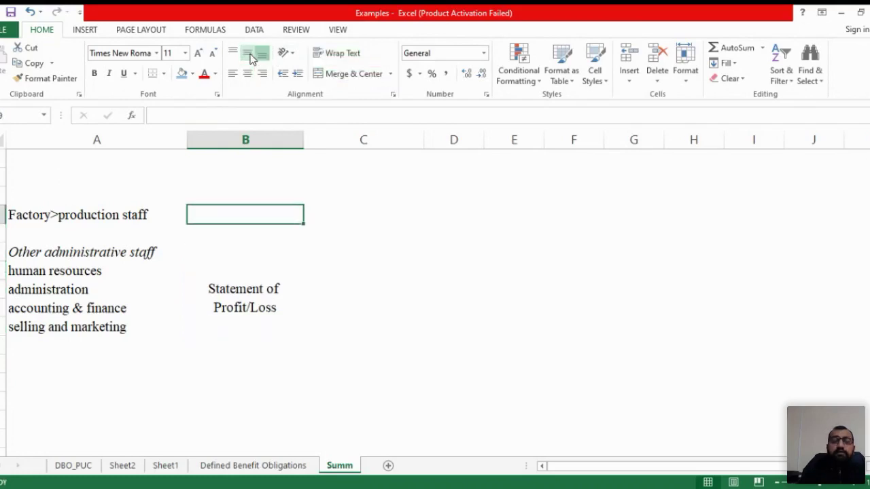
pyautogui.press('Left')
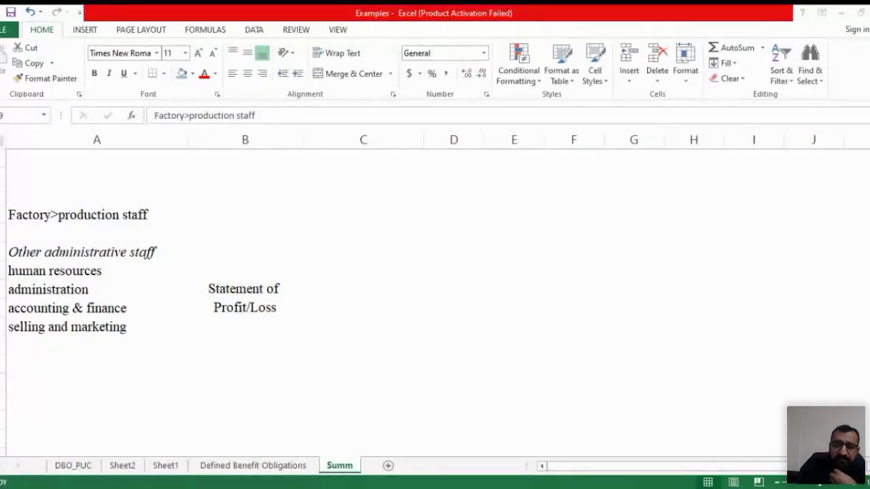
pyautogui.hotkey('alt', 'Tab')
pyautogui.press('Right')
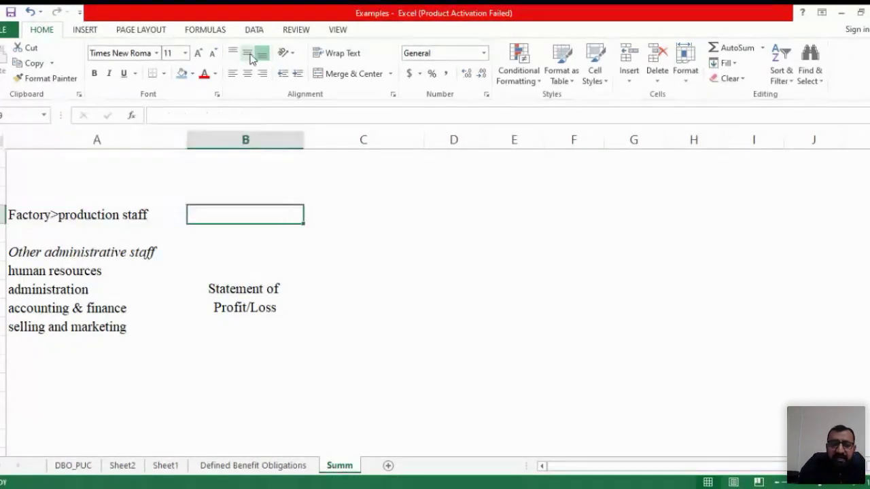
pyautogui.write('Pro')
pyautogui.write('duction Overhead')
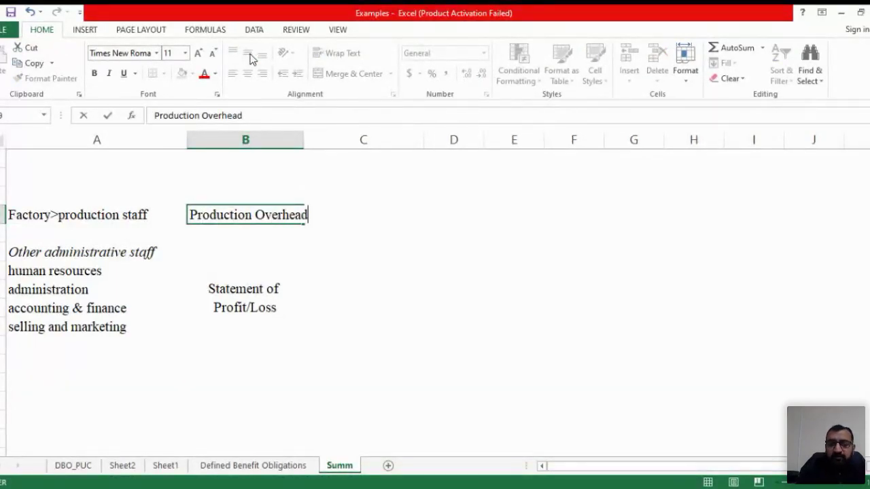
pyautogui.write('>>')
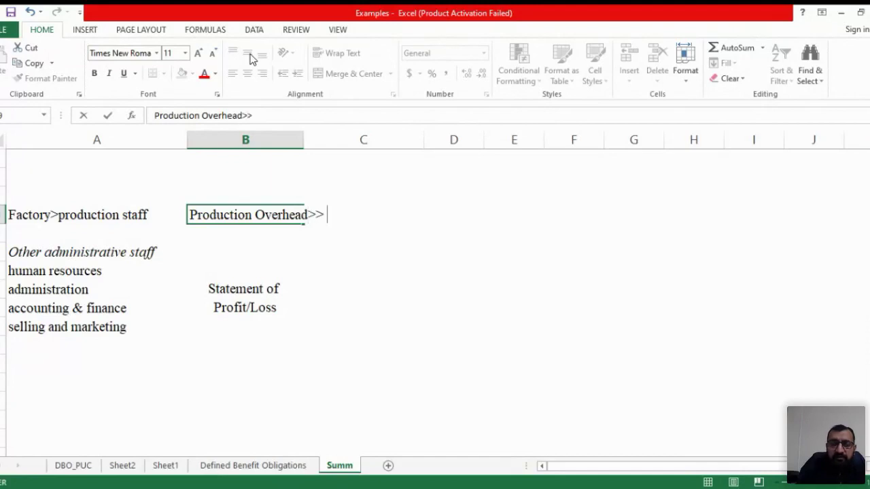
pyautogui.write(' Cost of')
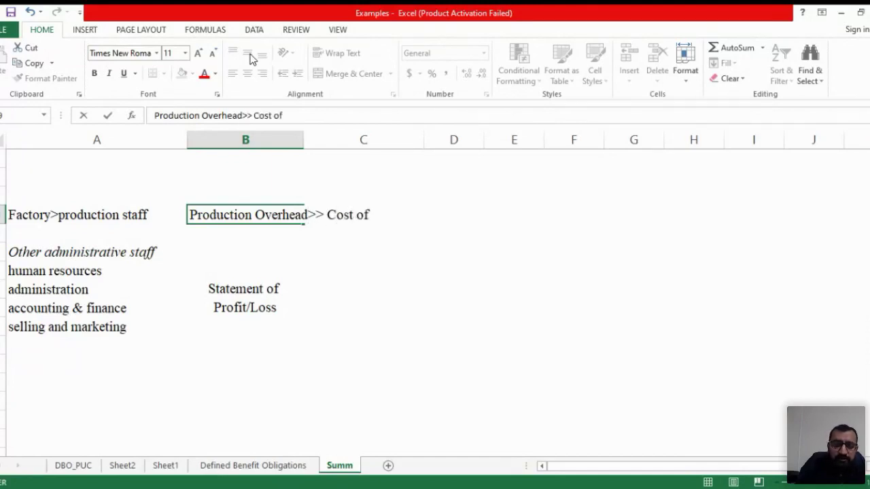
pyautogui.write(' finished goods')
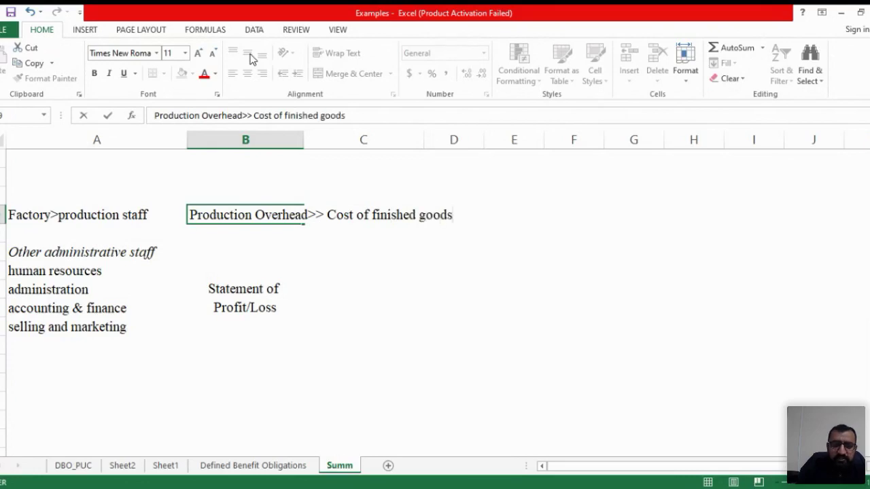
pyautogui.press('Return')
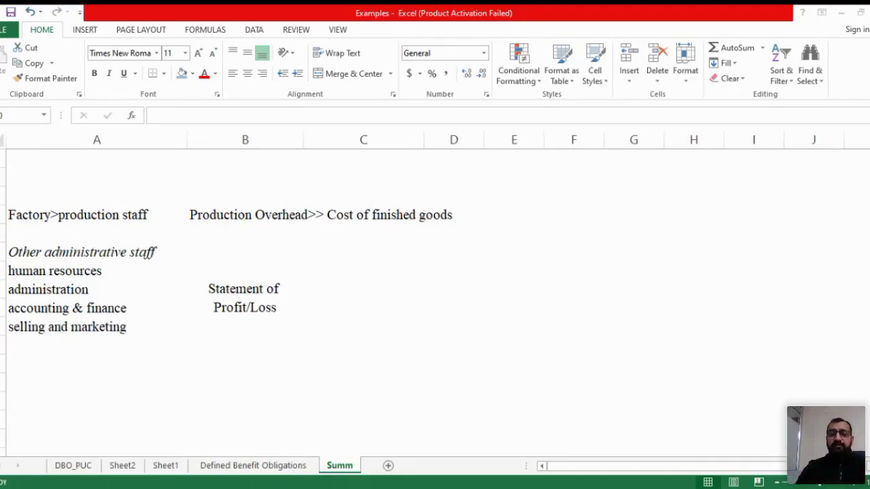
# - Review the expense items listed under Particulars in the EMPLOYEE BENEFIT EXPENSES table, from Basic Salary and grade to Staff Medical Expenses
pyautogui.click(161, 195)
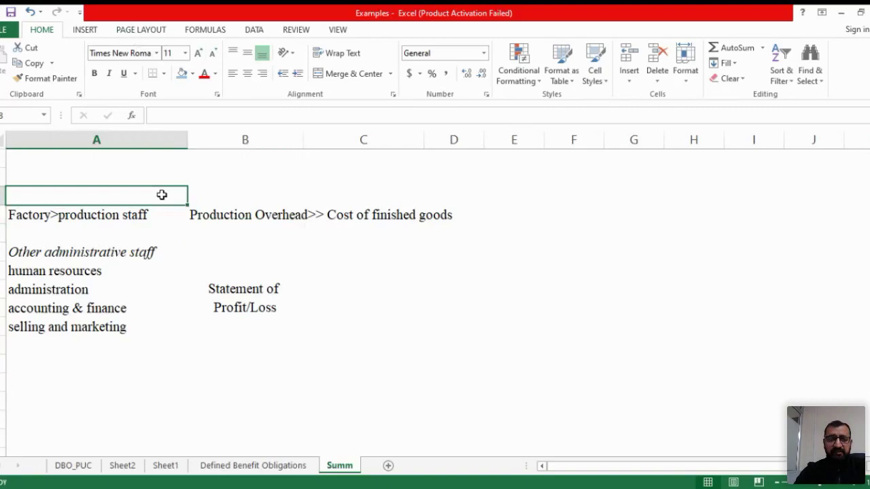
pyautogui.press('Up')
pyautogui.press('Up')
pyautogui.press('Up')
pyautogui.press('Up')
pyautogui.press('Up')
pyautogui.press('Up')
pyautogui.press('Up')
pyautogui.press('Up')
pyautogui.press('Up')
pyautogui.press('Up')
pyautogui.press('Up')
pyautogui.press('Up')
pyautogui.press('Up')
pyautogui.press('Up')
pyautogui.press('Down')
pyautogui.press('Down')
pyautogui.press('Down')
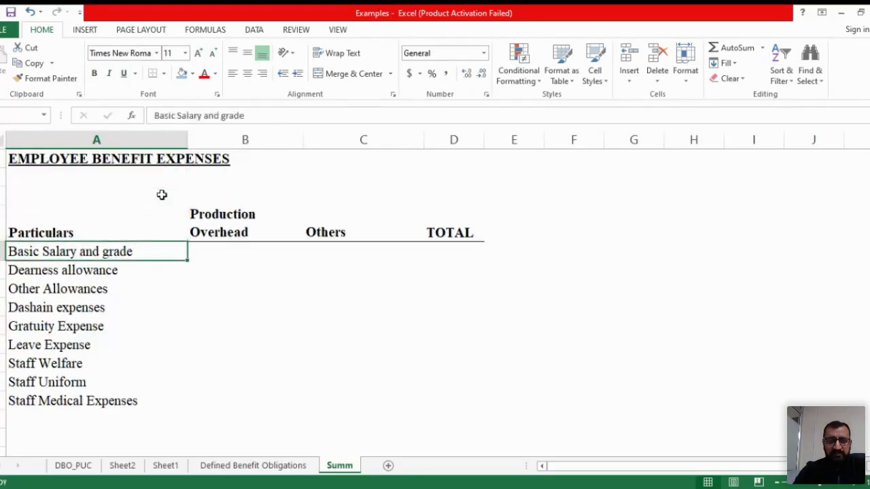
pyautogui.hotkey('shift', 'Down')
pyautogui.hotkey('shift', 'Down')
pyautogui.hotkey('shift', 'Down')
pyautogui.hotkey('shift', 'Down')
pyautogui.hotkey('shift', 'Down')
pyautogui.hotkey('shift', 'Down')
pyautogui.hotkey('shift', 'Down')
pyautogui.hotkey('shift', 'Down')
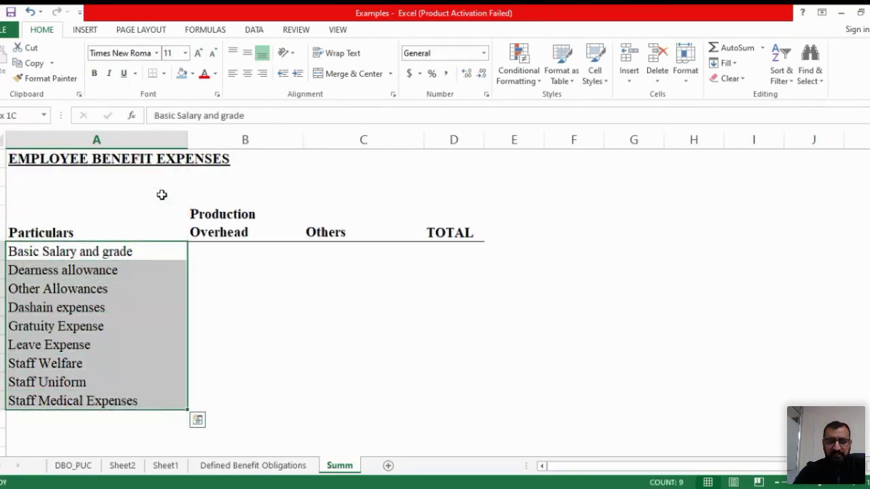
pyautogui.hotkey('shift', 'Right')
pyautogui.hotkey('shift', 'Right')
pyautogui.hotkey('shift', 'Right')
pyautogui.hotkey('shift', 'Left')
pyautogui.hotkey('shift', 'Left')
pyautogui.hotkey('shift', 'Left')
pyautogui.press('Up')
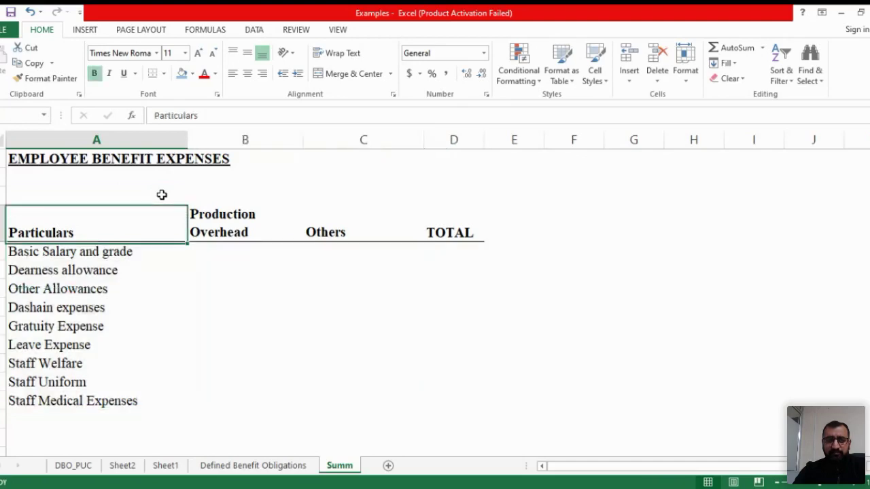
# - Examine the Production Overhead, Others and TOTAL columns of the expense table against the listed items
pyautogui.press('Right')
pyautogui.hotkey('shift', 'Down')
pyautogui.hotkey('shift', 'Down')
pyautogui.hotkey('shift', 'Down')
pyautogui.hotkey('shift', 'Down')
pyautogui.hotkey('shift', 'Down')
pyautogui.hotkey('shift', 'Down')
pyautogui.hotkey('shift', 'Down')
pyautogui.hotkey('shift', 'Down')
pyautogui.hotkey('shift', 'Down')
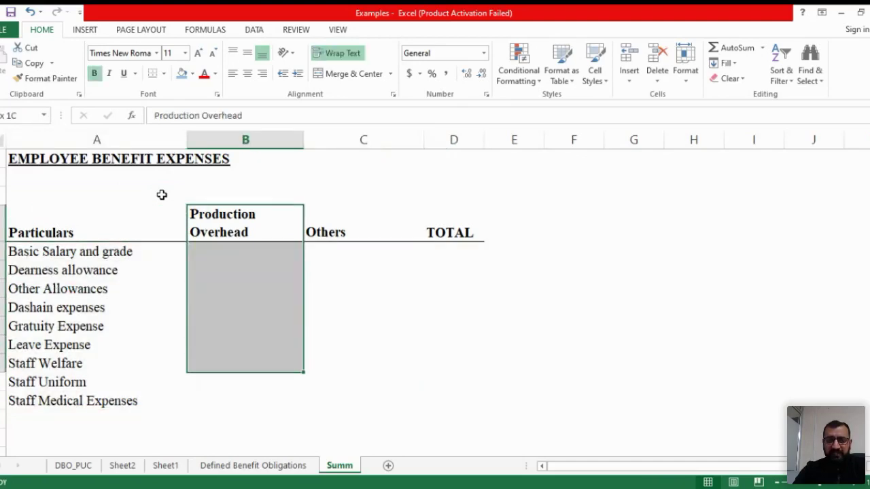
pyautogui.hotkey('shift', 'Right')
pyautogui.hotkey('shift', 'Left')
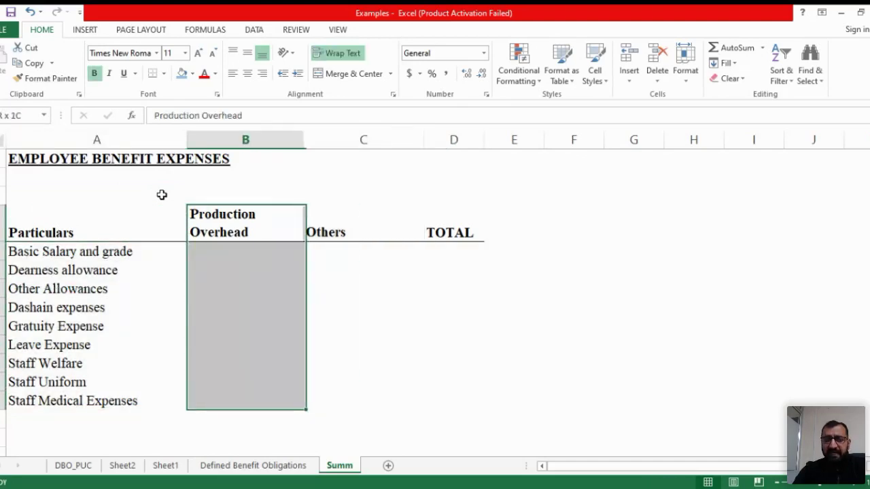
pyautogui.hotkey('shift', 'Right')
pyautogui.hotkey('shift', 'Right')
pyautogui.hotkey('shift', 'Left')
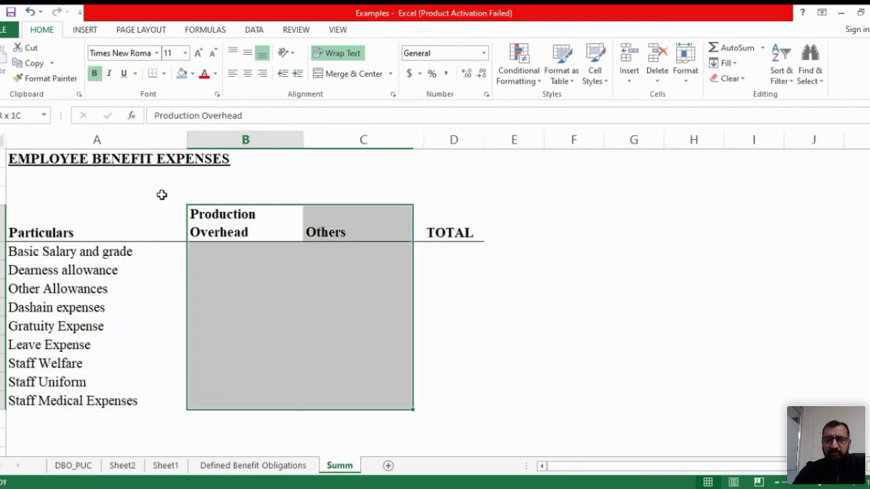
pyautogui.hotkey('shift', 'Left')
pyautogui.hotkey('shift', 'Left')
pyautogui.press('Left')
pyautogui.press('Right')
pyautogui.press('Right')
pyautogui.press('Right')
pyautogui.hotkey('shift', 'Down')
pyautogui.hotkey('shift', 'Down')
pyautogui.hotkey('shift', 'Down')
pyautogui.hotkey('shift', 'Down')
pyautogui.hotkey('shift', 'Down')
pyautogui.hotkey('shift', 'Down')
pyautogui.hotkey('shift', 'Down')
pyautogui.hotkey('shift', 'Down')
pyautogui.hotkey('shift', 'Down')
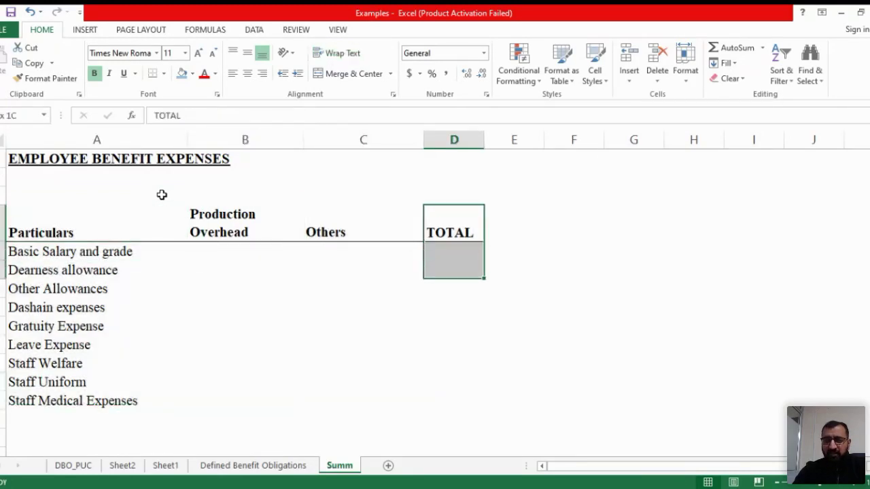
pyautogui.hotkey('shift', 'Left')
pyautogui.hotkey('shift', 'Left')
pyautogui.hotkey('shift', 'Left')
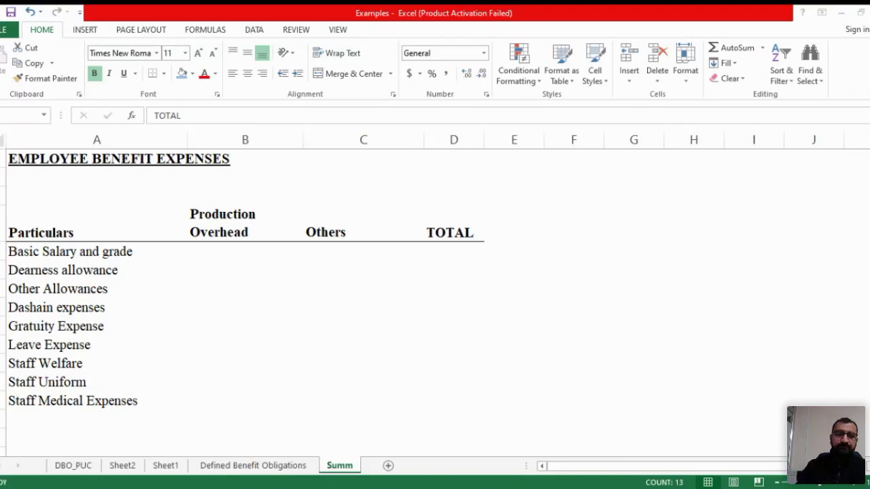
# - Add a bold "TOTAL" label in column A directly below Staff Medical Expenses
pyautogui.press('Down')
pyautogui.press('Down')
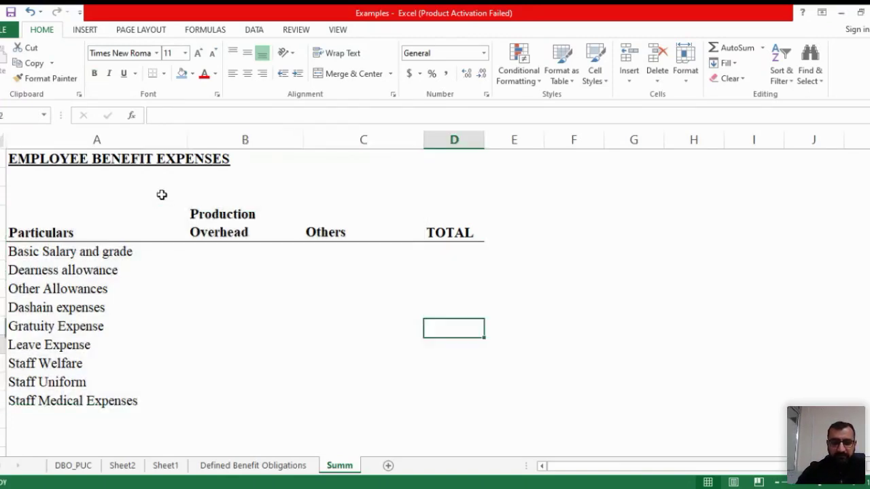
pyautogui.press('Down')
pyautogui.press('Down')
pyautogui.press('Down')
pyautogui.press('Down')
pyautogui.press('Down')
pyautogui.press('Down')
pyautogui.press('Down')
pyautogui.press('Down')
pyautogui.press('Down')
pyautogui.press('Left')
pyautogui.press('Left')
pyautogui.press('Left')
pyautogui.press('Up')
pyautogui.write('TOTAL')
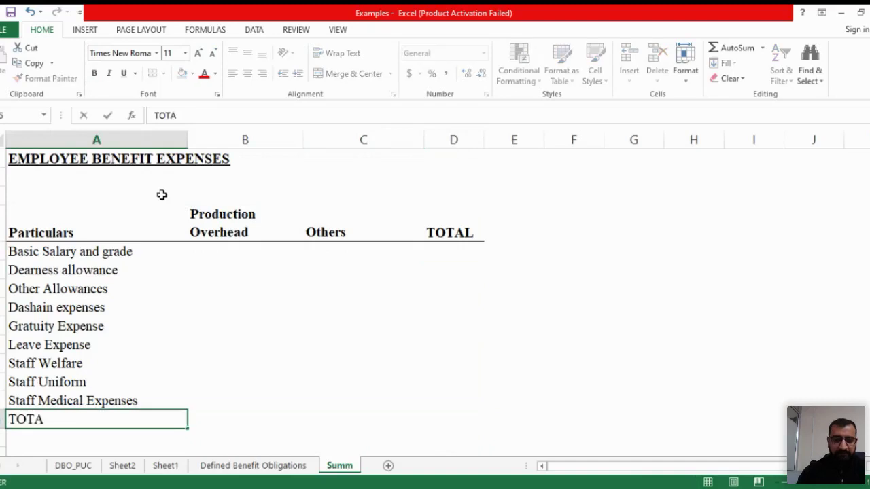
pyautogui.hotkey('ctrl', 'Return')
pyautogui.hotkey('ctrl', 'b')
# - Apply a top and thick bottom border to the TOTAL row across columns A to D
pyautogui.hotkey('shift', 'Right')
pyautogui.hotkey('shift', 'Right')
pyautogui.hotkey('shift', 'Right')
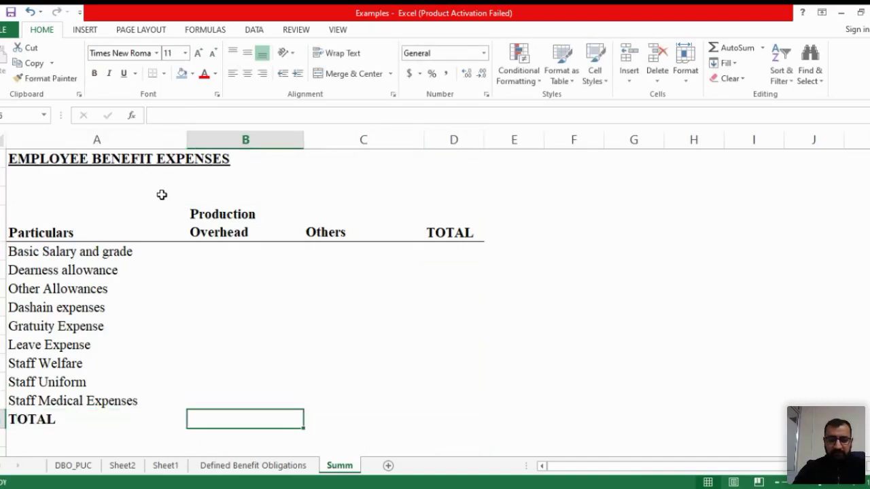
pyautogui.click(163, 73)
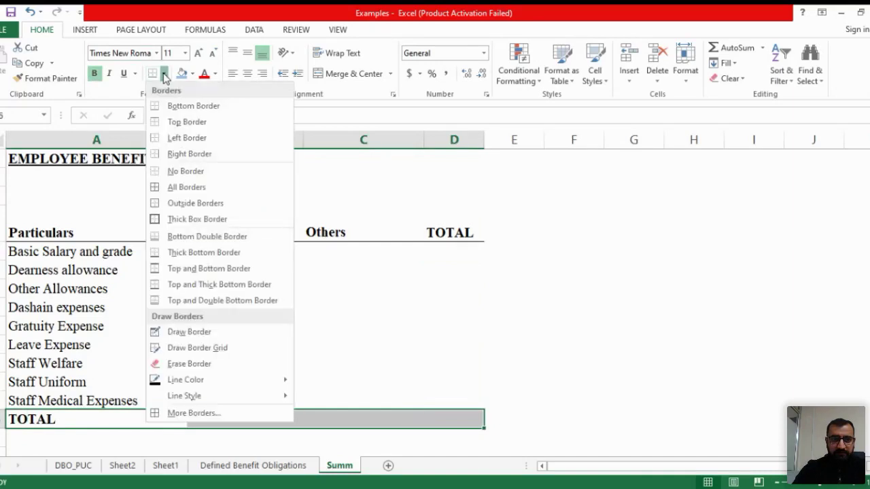
pyautogui.click(173, 284)
pyautogui.press('Right')
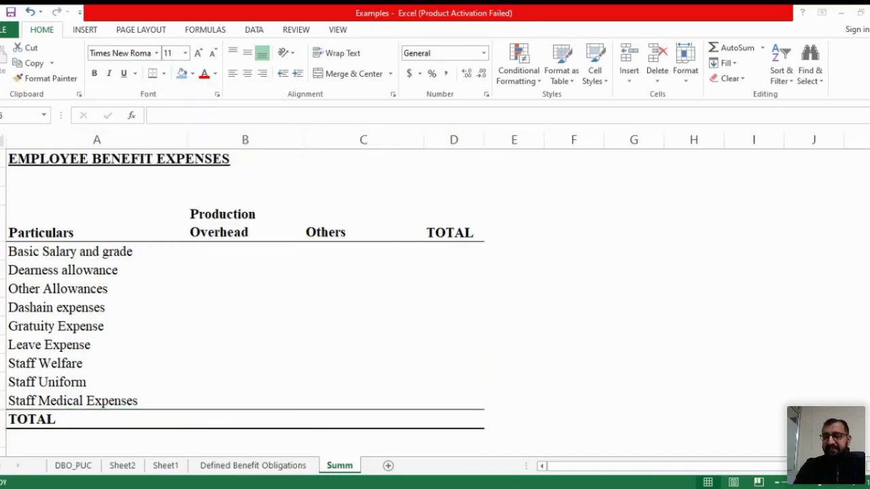
# - Examine the TOTAL column from the bottom total row up through the expense items
pyautogui.press('Right')
pyautogui.press('Right')
pyautogui.hotkey('shift', 'Up')
pyautogui.hotkey('shift', 'Up')
pyautogui.hotkey('shift', 'Up')
pyautogui.hotkey('shift', 'Up')
pyautogui.hotkey('shift', 'Up')
pyautogui.hotkey('shift', 'Up')
pyautogui.hotkey('shift', 'Up')
pyautogui.hotkey('shift', 'Up')
pyautogui.hotkey('shift', 'Up')
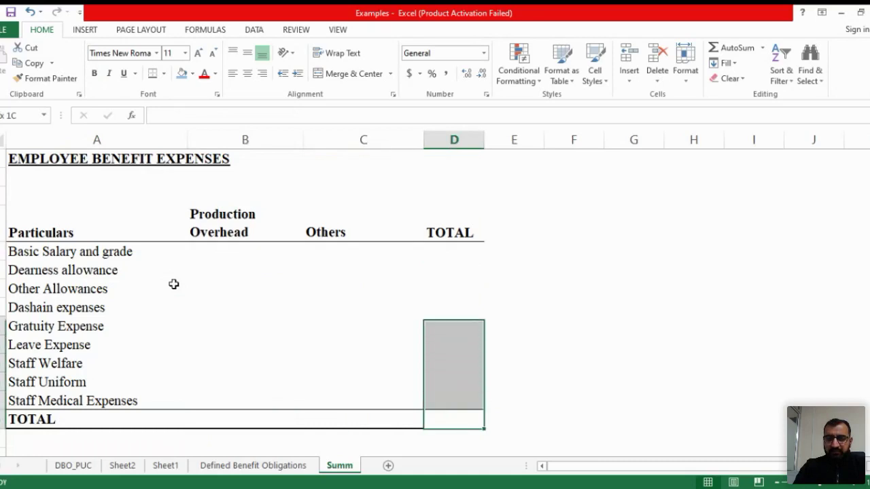
pyautogui.hotkey('shift', 'Up')
# - Bold the Production Overhead column from the TOTAL row up to its header
pyautogui.press('Left')
pyautogui.press('Left')
pyautogui.hotkey('shift', 'Up')
pyautogui.hotkey('shift', 'Up')
pyautogui.hotkey('shift', 'Up')
pyautogui.hotkey('shift', 'Up')
pyautogui.hotkey('shift', 'Up')
pyautogui.hotkey('shift', 'Up')
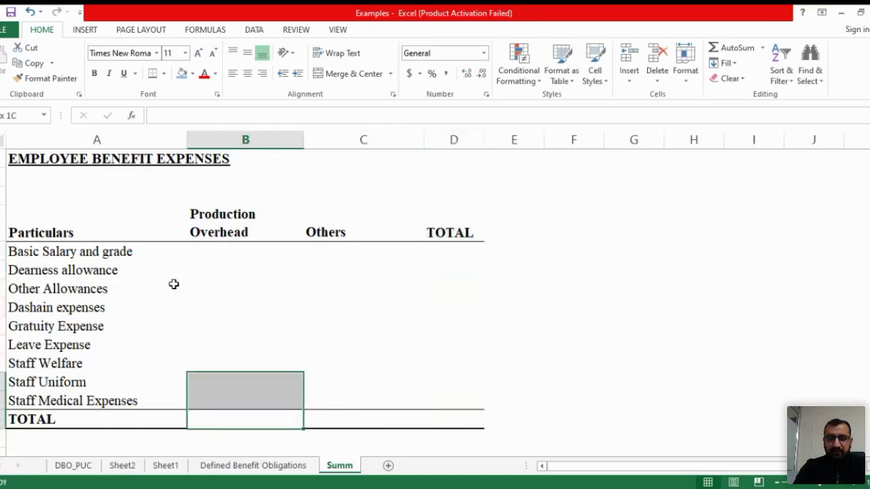
pyautogui.hotkey('shift', 'Up')
pyautogui.hotkey('shift', 'Up')
pyautogui.hotkey('shift', 'Up')
pyautogui.hotkey('shift', 'Up')
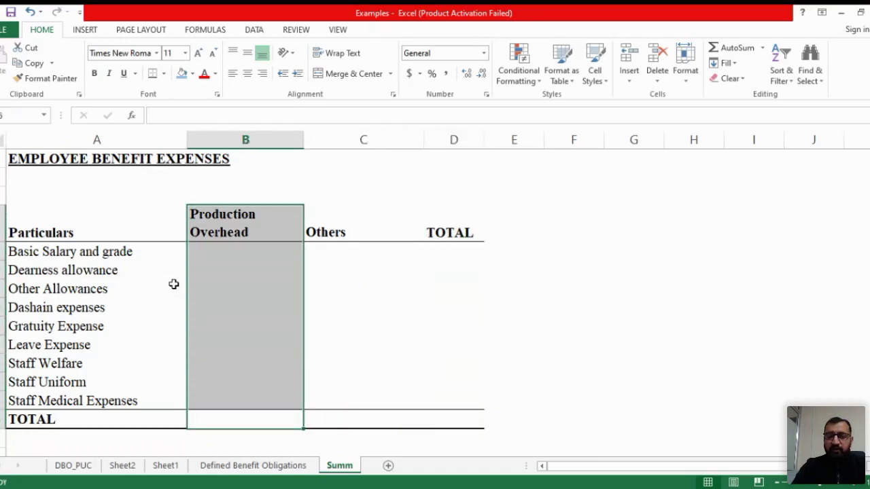
pyautogui.hotkey('ctrl', 'b')
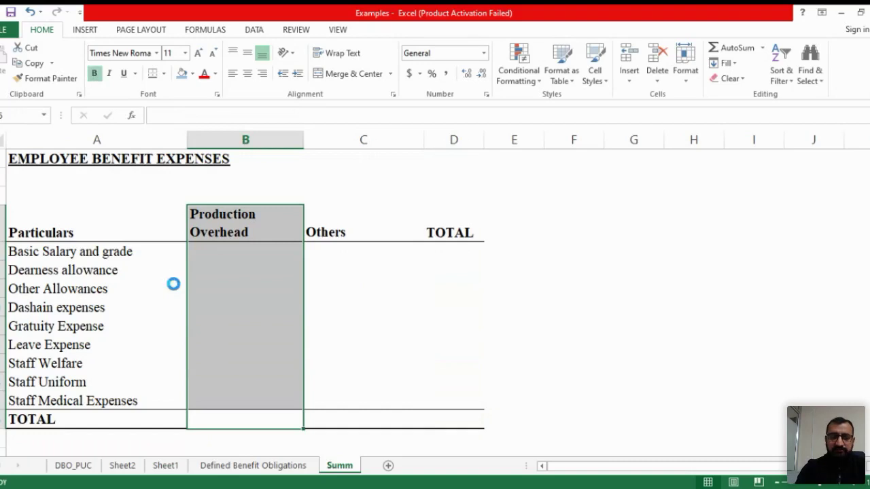
# - Examine the Others column from its header down to the TOTAL row
pyautogui.press('Right')
pyautogui.press('Up')
pyautogui.press('Up')
pyautogui.press('Up')
pyautogui.press('Up')
pyautogui.press('Up')
pyautogui.press('Up')
pyautogui.press('Up')
pyautogui.press('Up')
pyautogui.press('Up')
pyautogui.press('Up')
pyautogui.hotkey('shift', 'Down')
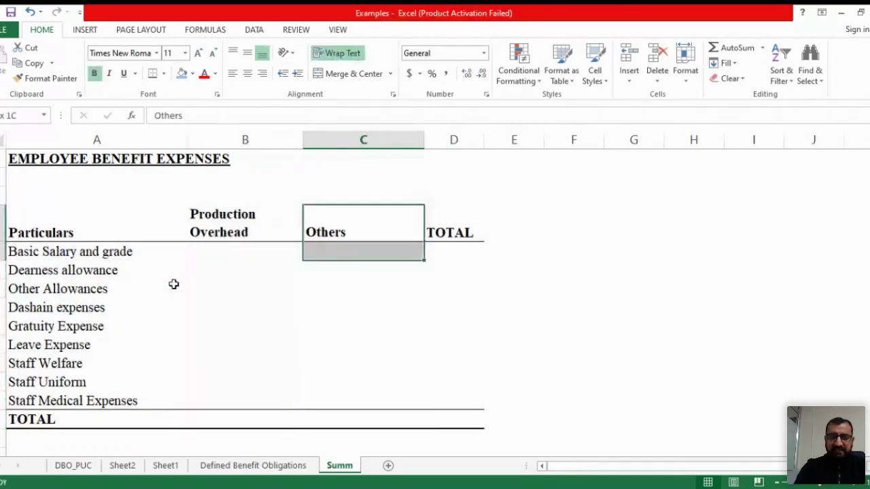
pyautogui.hotkey('shift', 'Down')
pyautogui.hotkey('shift', 'Down')
pyautogui.hotkey('shift', 'Down')
pyautogui.hotkey('shift', 'Down')
pyautogui.hotkey('shift', 'Down')
pyautogui.hotkey('shift', 'Down')
pyautogui.hotkey('shift', 'Down')
pyautogui.hotkey('shift', 'Down')
pyautogui.hotkey('shift', 'Down')
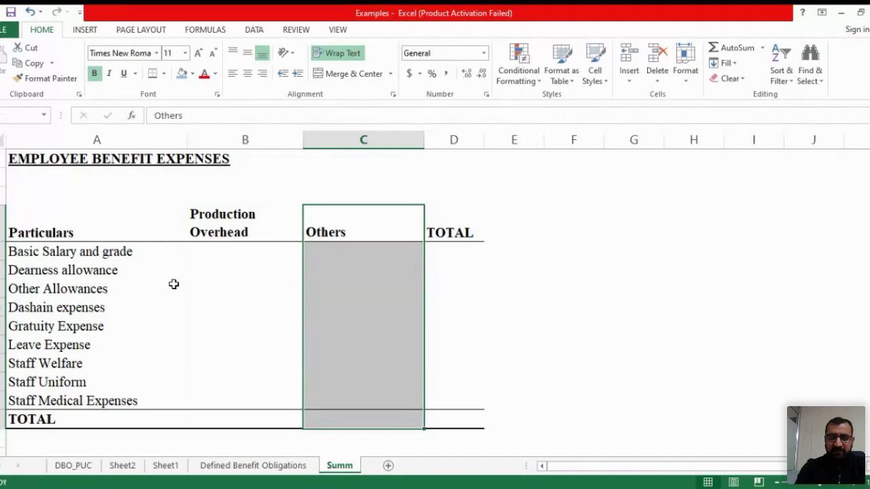
pyautogui.hotkey('alt', 'Tab')
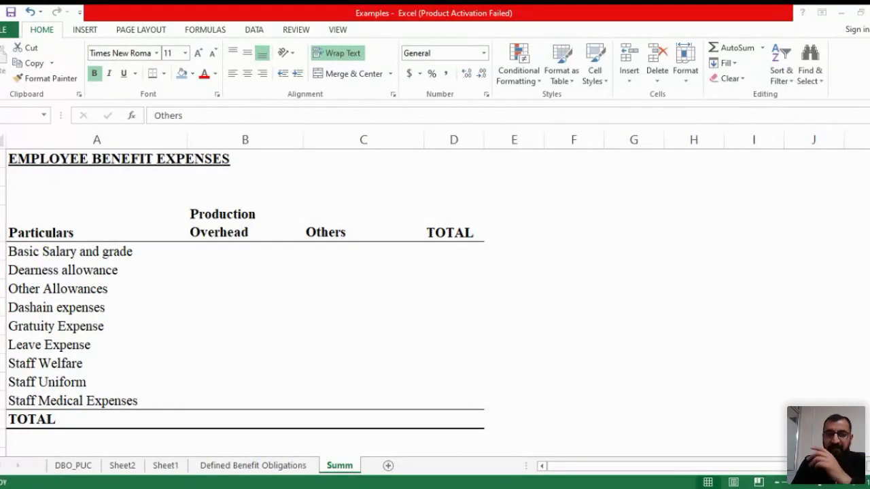
# - Go to the Gratuity Expense item in the Particulars column
pyautogui.press('Down')
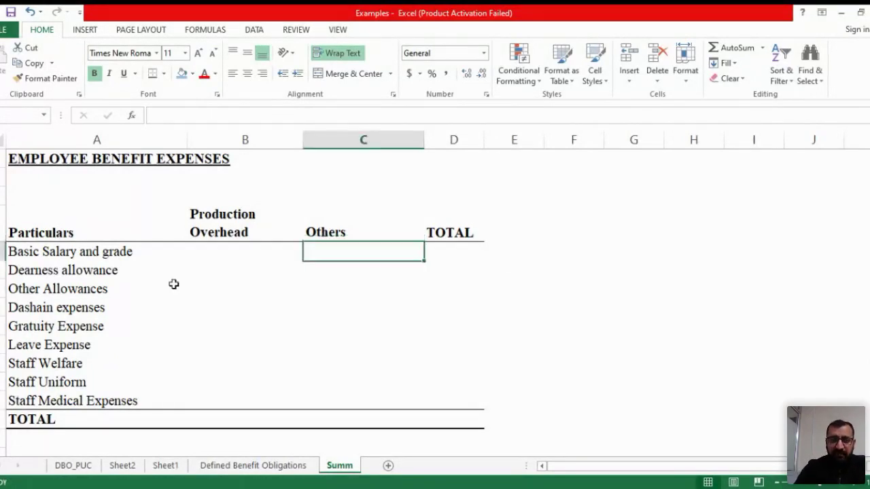
pyautogui.press('Left')
pyautogui.press('Down')
pyautogui.press('Left')
pyautogui.press('Down')
pyautogui.press('Down')
pyautogui.press('Down')
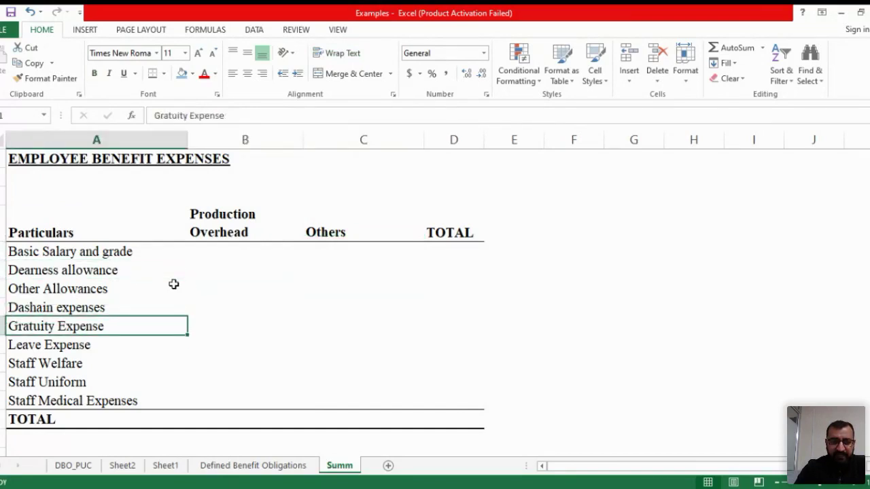
# - Fill the Gratuity Expense and Leave Expense rows with blue from the Particulars column through the TOTAL column
pyautogui.hotkey('shift', 'Down')
pyautogui.hotkey('shift', 'Right')
pyautogui.hotkey('shift', 'Right')
pyautogui.hotkey('shift', 'Right')
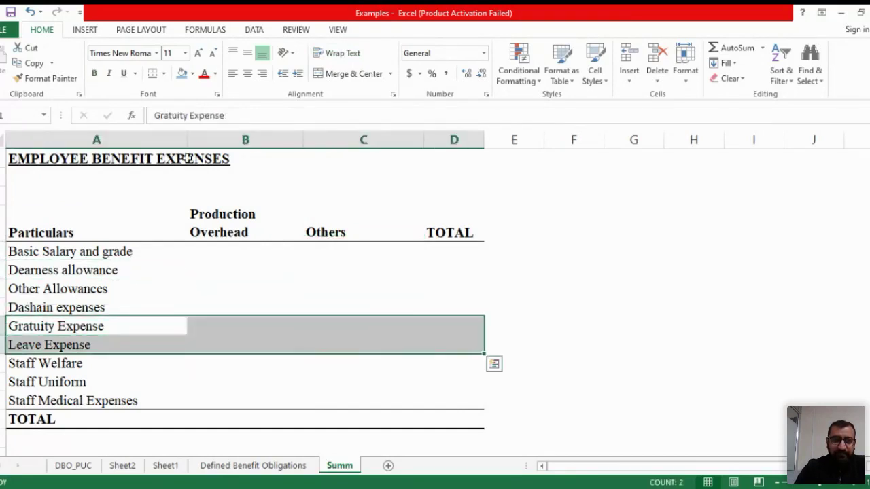
pyautogui.click(181, 73)
pyautogui.press('Down')
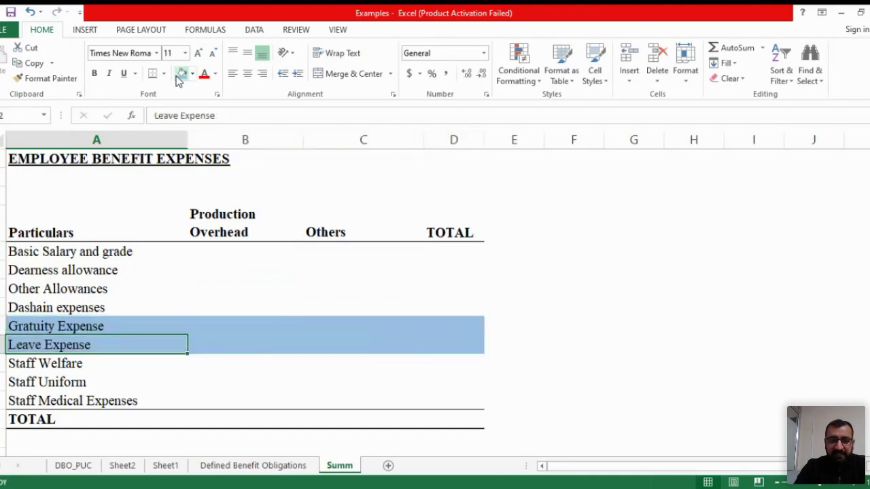
# - Examine the blank Production Overhead, Others and TOTAL cells of the Gratuity Expense and Leave Expense rows
pyautogui.press('Up')
pyautogui.press('Right')
pyautogui.hotkey('shift', 'Right')
pyautogui.hotkey('shift', 'Right')
pyautogui.hotkey('shift', 'Down')
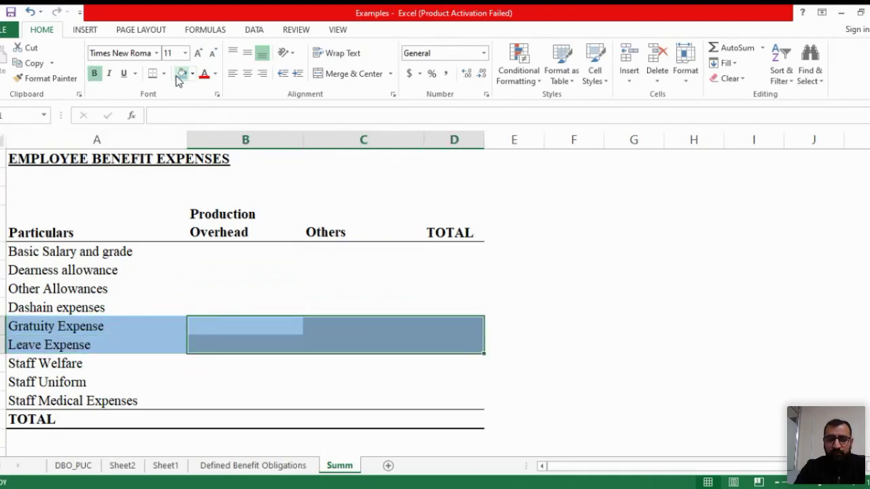
pyautogui.hotkey('alt', 'Tab')
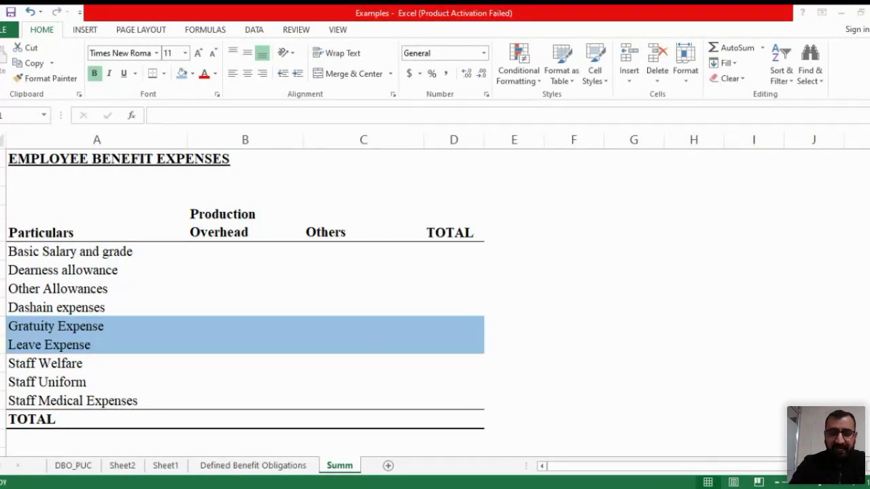
pyautogui.moveTo(245, 326); pyautogui.dragTo(448, 344)
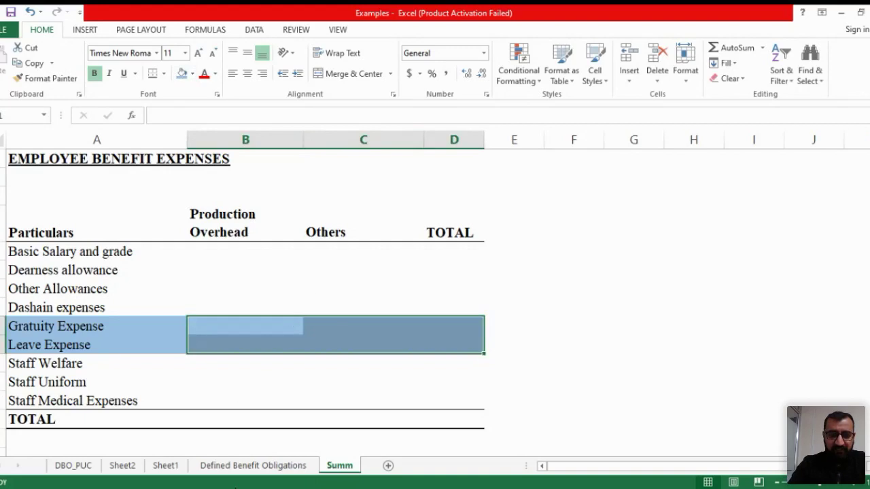
# - Review the opening-to-closing DBO table on the Defined Benefit Obligations sheet, from its heading to the closing present value
pyautogui.click(252, 465)
pyautogui.click(428, 224)
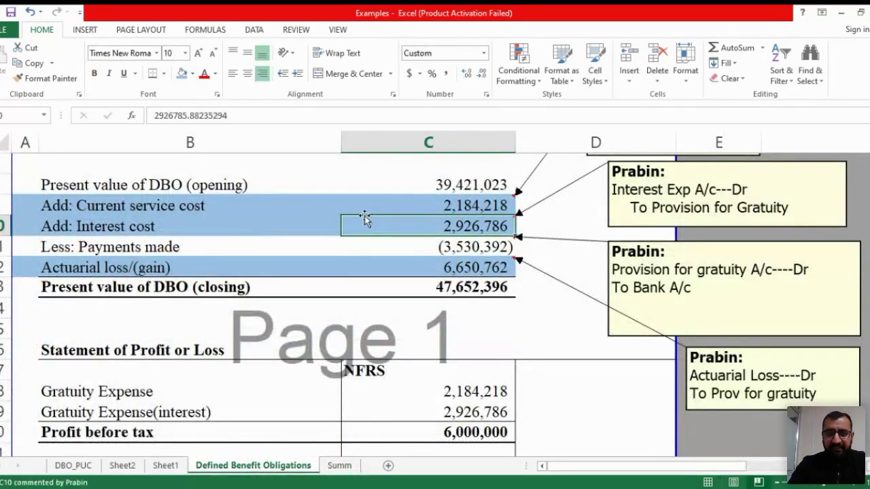
pyautogui.scroll(2, 365, 218)
pyautogui.moveTo(184, 204); pyautogui.dragTo(438, 348)
pyautogui.hotkey('alt', 'Tab')
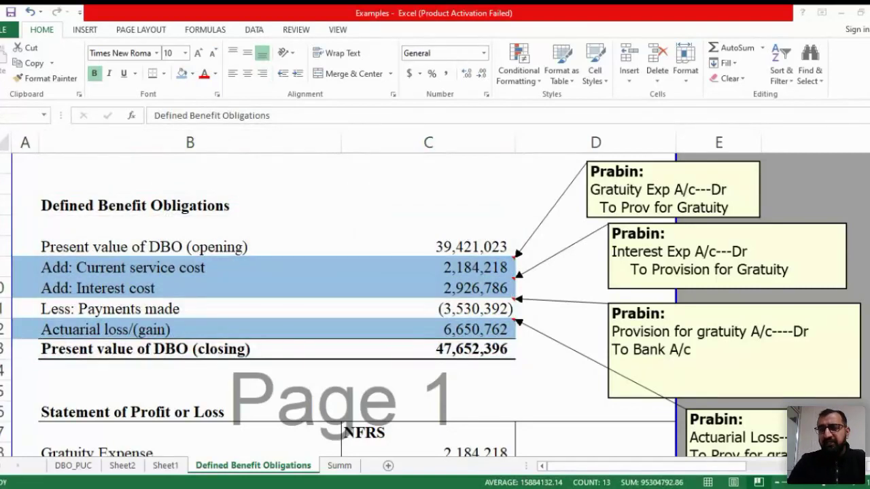
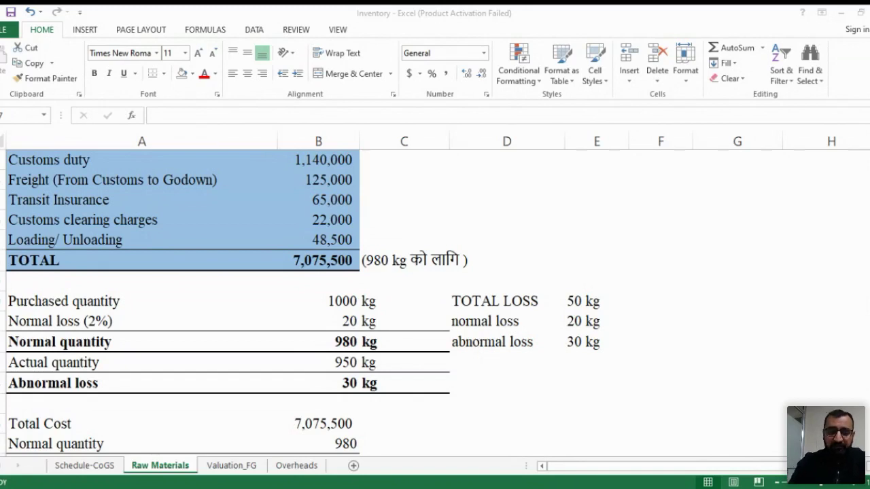
# - Bold the 980 kg note beside the raw material cost TOTAL in the Inventory workbook
pyautogui.click(392, 255)
pyautogui.moveTo(320, 259); pyautogui.dragTo(327, 263)
pyautogui.hotkey('ctrl', 'b')
pyautogui.hotkey('ctrl', 'b')
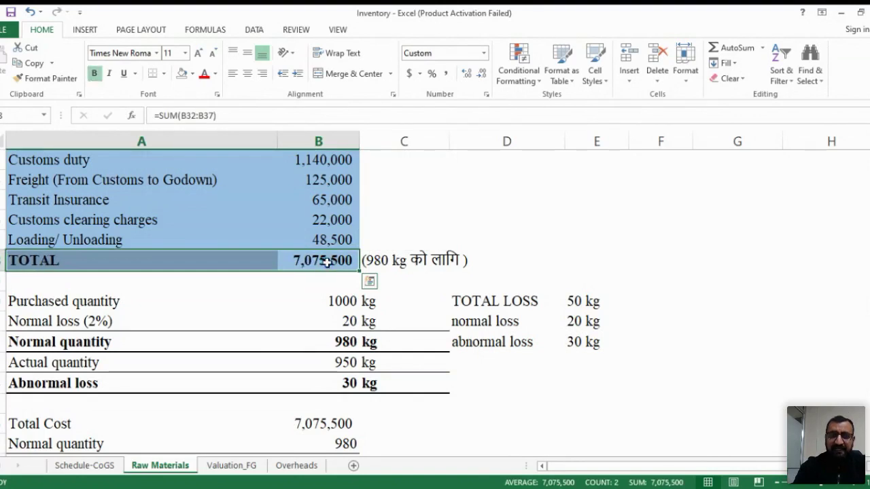
pyautogui.press('Right')
pyautogui.hotkey('ctrl', 'b')
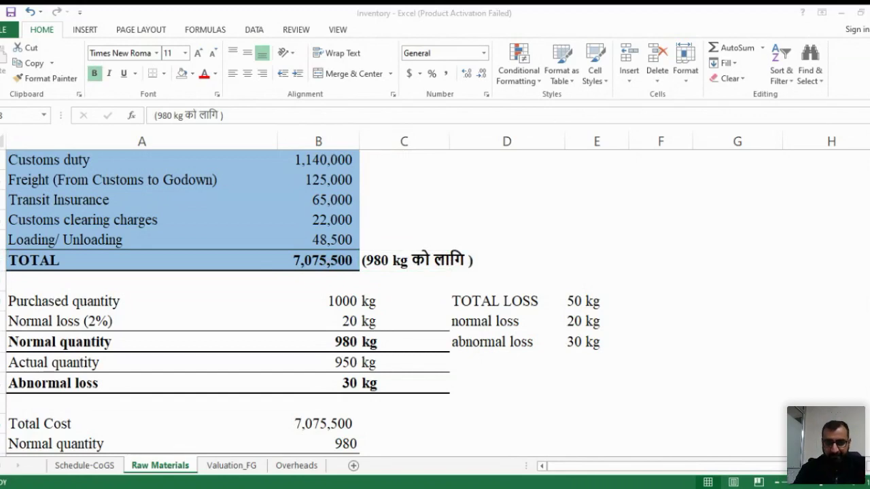
# - Examine the Total Cost row below the quantity table, toggling its bold emphasis on and off
pyautogui.press('Down')
pyautogui.press('Down')
pyautogui.press('Down')
pyautogui.press('Down')
pyautogui.press('Down')
pyautogui.press('Down')
pyautogui.press('Down')
pyautogui.press('Down')
pyautogui.press('Down')
pyautogui.press('Down')
pyautogui.press('Down')
pyautogui.press('Down')
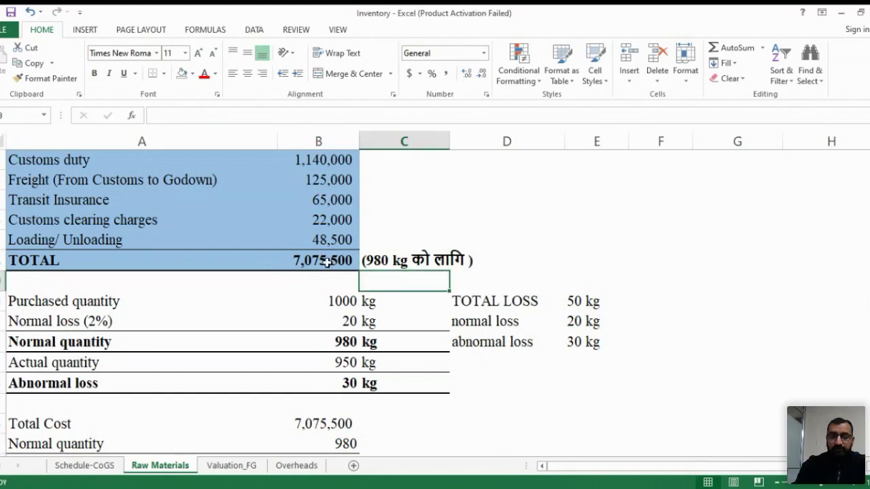
pyautogui.press('Left')
pyautogui.press('Left')
pyautogui.press('Up')
pyautogui.press('Up')
pyautogui.press('Up')
pyautogui.press('Up')
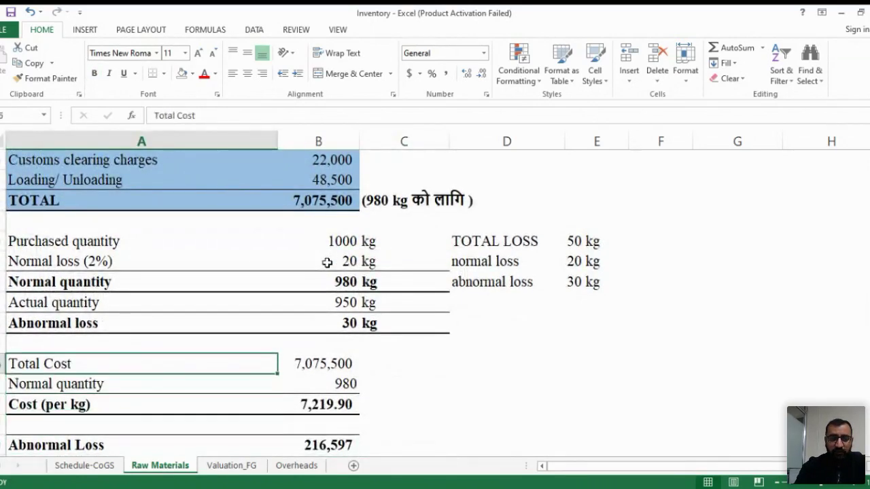
pyautogui.hotkey('shift', 'Right')
pyautogui.hotkey('ctrl', 'b')
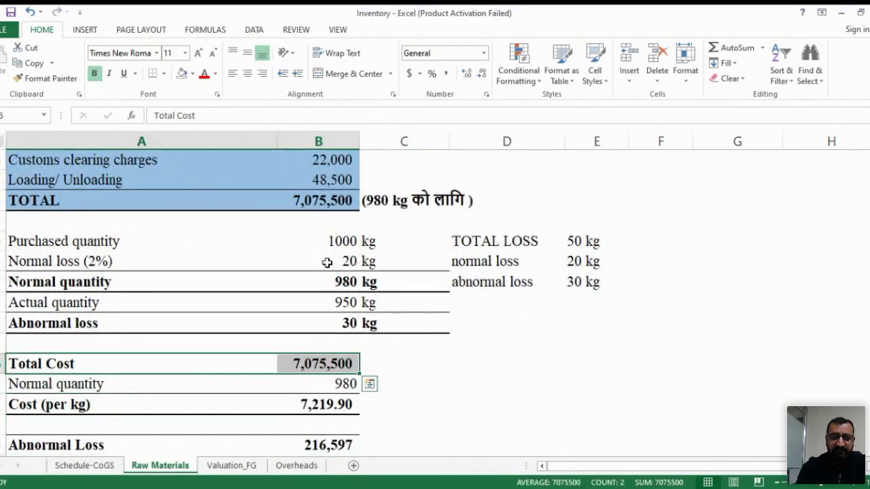
pyautogui.hotkey('ctrl', 'b')
# - Examine the Normal quantity and Cost (per kg) rows, briefly emphasising the Normal quantity row in bold
pyautogui.press('Down')
pyautogui.hotkey('shift', 'Right')
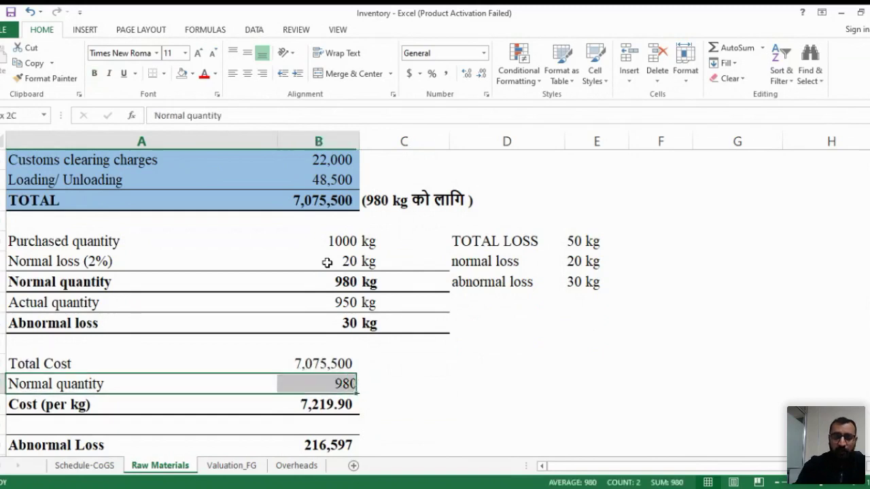
pyautogui.hotkey('ctrl', 'b')
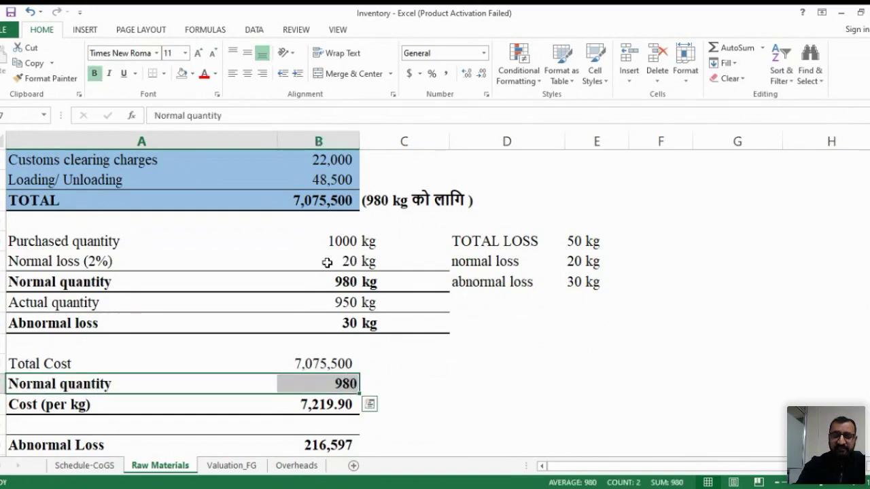
pyautogui.hotkey('ctrl', 'b')
pyautogui.press('Down')
pyautogui.hotkey('shift', 'Right')
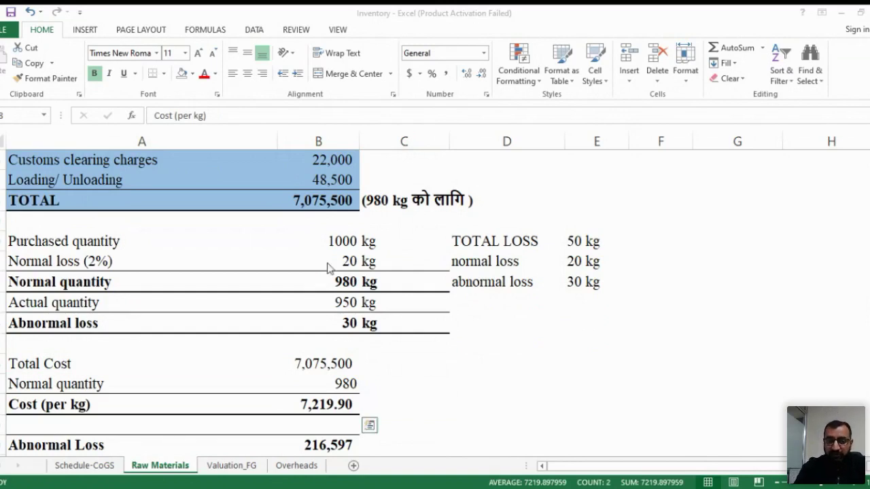
# - Enter the unit kg beside the Normal quantity value in the cost per kg calculation
pyautogui.press('Down')
pyautogui.press('Up')
pyautogui.press('Right')
pyautogui.press('Right')
pyautogui.press('Up')
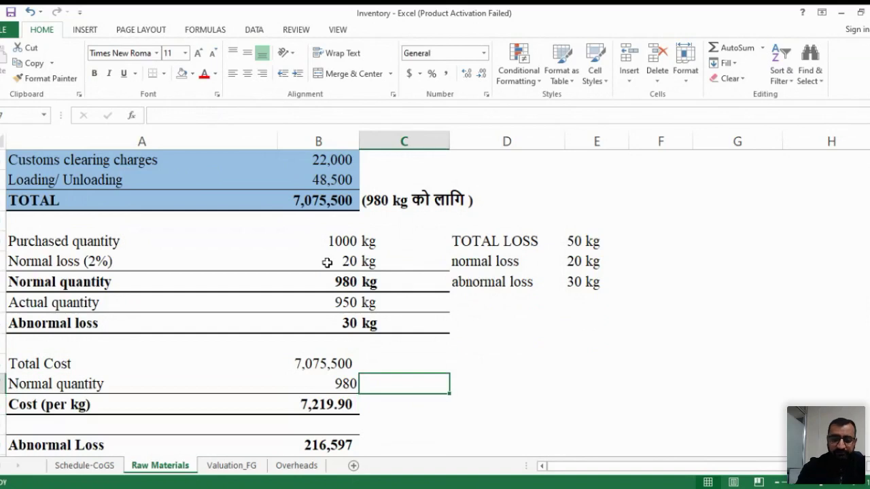
pyautogui.write('kg')
pyautogui.press('Return')
# - Examine the Normal quantity row with its unit and the abnormal loss entry in the loss breakdown
pyautogui.press('Up')
pyautogui.hotkey('shift', 'Left')
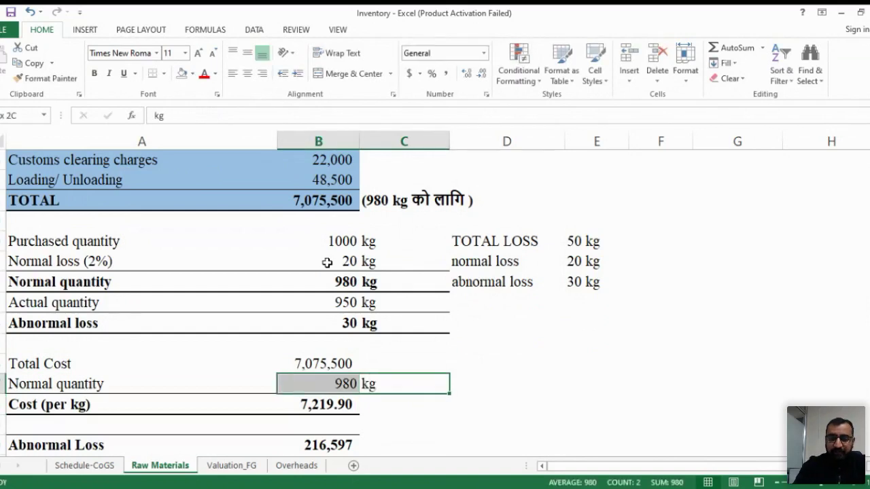
pyautogui.hotkey('shift', 'Left')
pyautogui.click(508, 284)
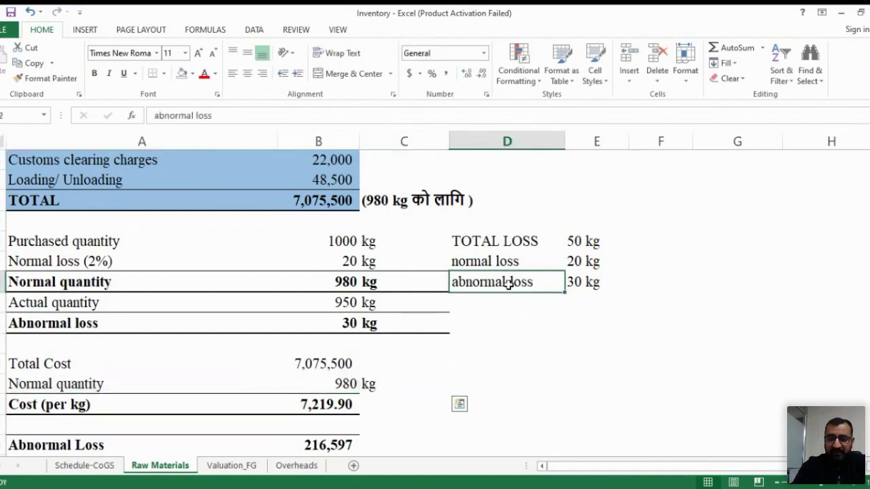
pyautogui.moveTo(509, 284); pyautogui.dragTo(565, 282)
pyautogui.scroll(-2, 507, 344)
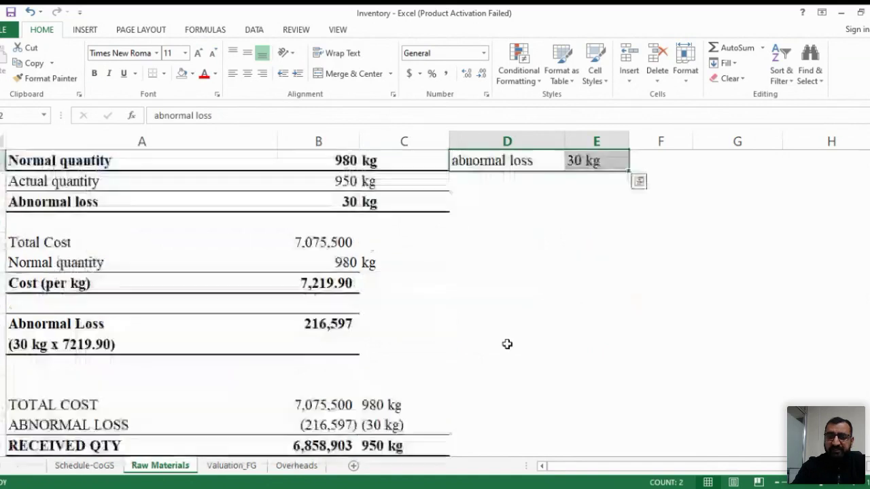
# - Calculate the Abnormal Loss amount in column B with the formula =30*B48
pyautogui.click(104, 333)
pyautogui.press('Right')
pyautogui.write('=')
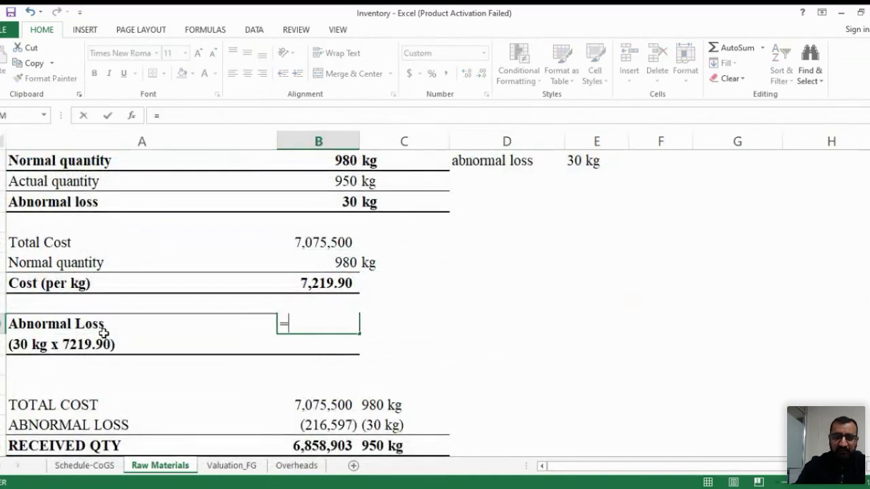
pyautogui.write('30*')
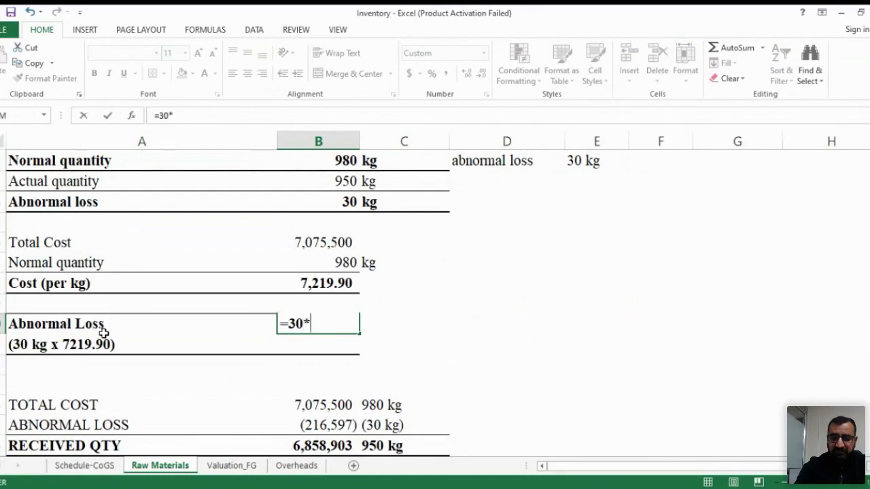
pyautogui.press('Up')
pyautogui.press('Up')
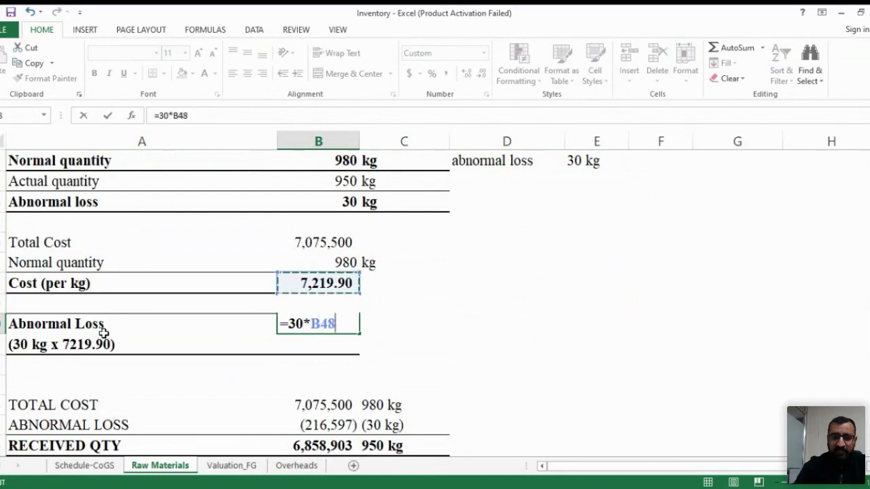
pyautogui.press('Return')
pyautogui.press('Up')
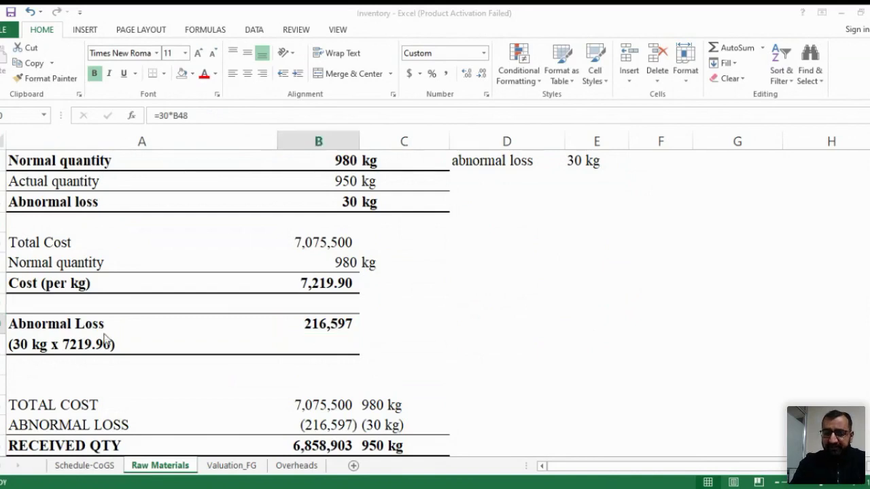
# - Label the Abnormal Loss amount with SoPL in the adjacent column C cell
pyautogui.hotkey('alt', 'Tab')
pyautogui.press('Right')
pyautogui.write('SoPL')
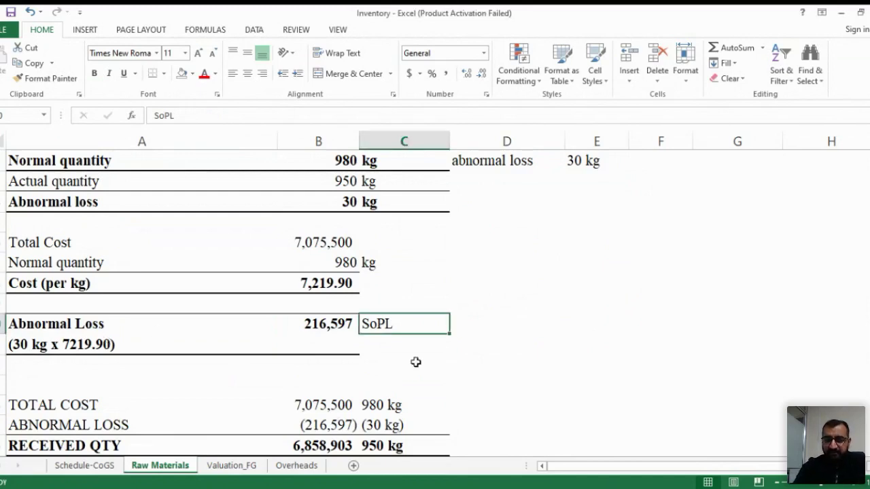
# - Examine the Cost (per kg) and Normal quantity figures and the TOTAL COST row, briefly toggling bold on TOTAL COST
pyautogui.click(337, 285)
pyautogui.moveTo(331, 262); pyautogui.dragTo(399, 262)
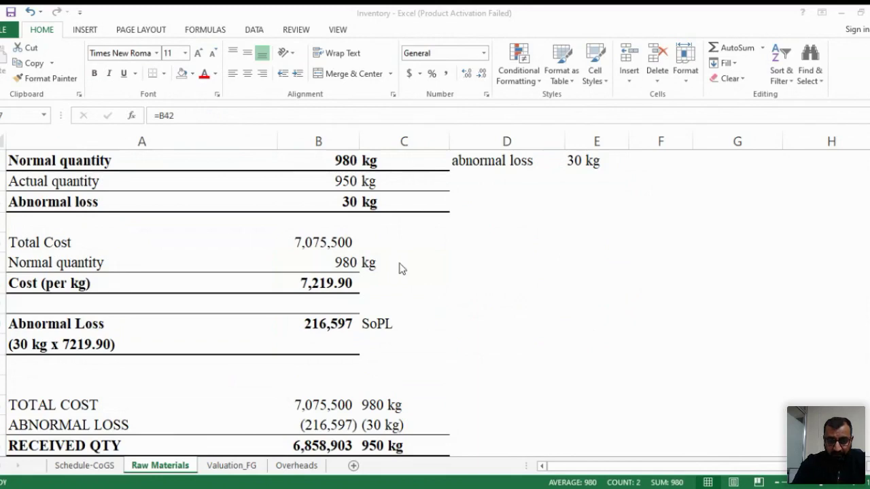
pyautogui.press('Down')
pyautogui.press('Down')
pyautogui.press('Down')
pyautogui.press('Left')
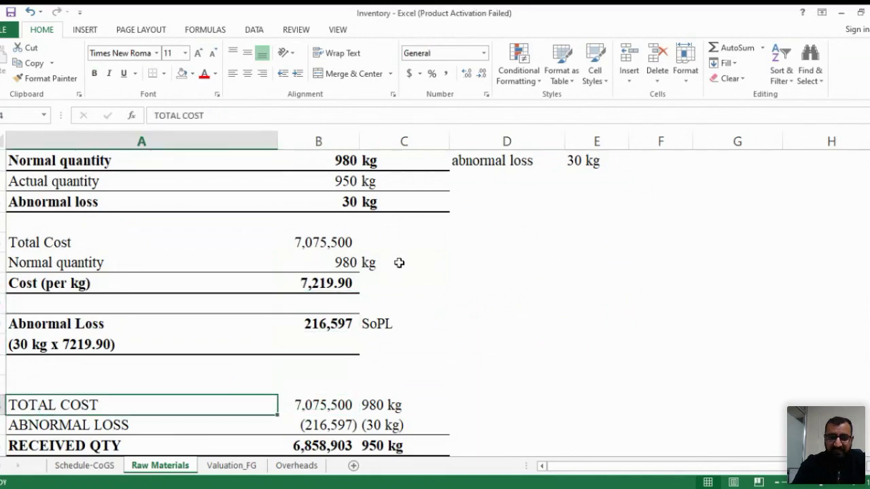
pyautogui.hotkey('shift', 'Right')
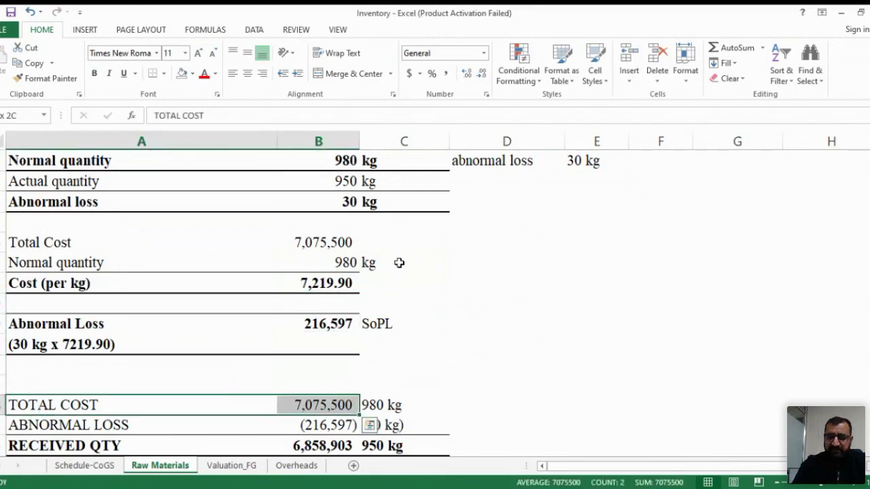
pyautogui.hotkey('shift', 'Right')
pyautogui.hotkey('ctrl', 'b')
pyautogui.hotkey('ctrl', 'b')
pyautogui.press('Down')
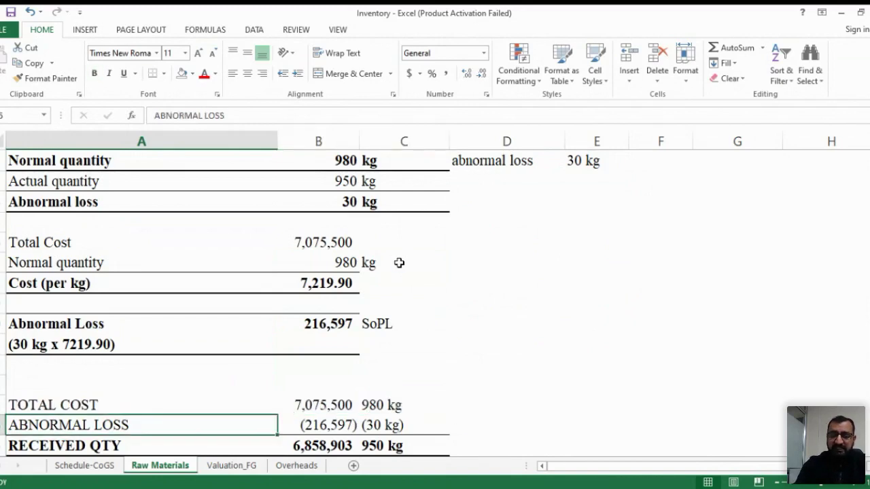
# - Examine the ABNORMAL LOSS and RECEIVED QTY rows with their amounts and quantities
pyautogui.hotkey('shift', 'Right')
pyautogui.hotkey('shift', 'Right')
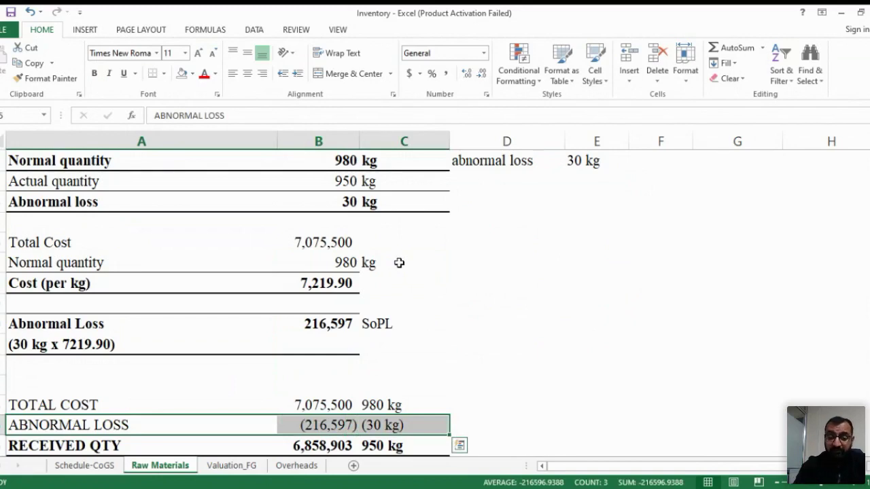
pyautogui.press('Down')
pyautogui.hotkey('shift', 'Right')
pyautogui.hotkey('shift', 'Right')
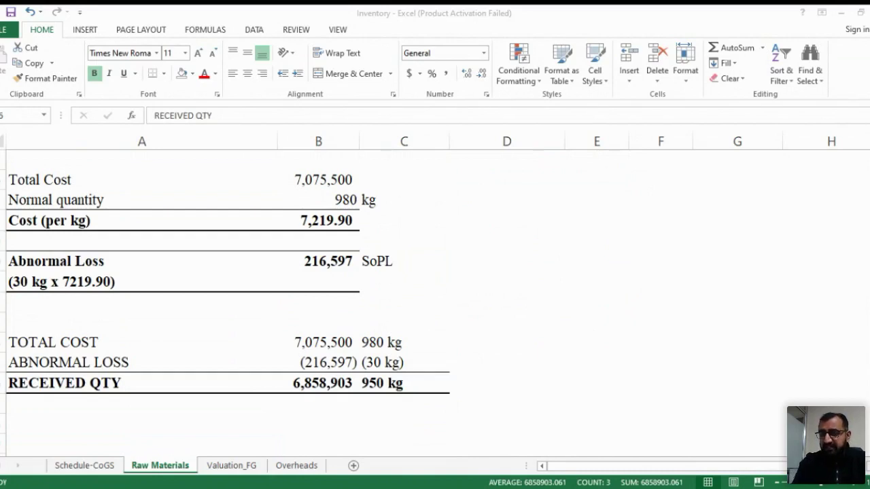
# - Emphasise the RECEIVED QTY row with its amount and quantity by repeatedly toggling its bold formatting
pyautogui.hotkey('shift', 'Left')
pyautogui.hotkey('shift', 'Left')
pyautogui.hotkey('shift', 'Right')
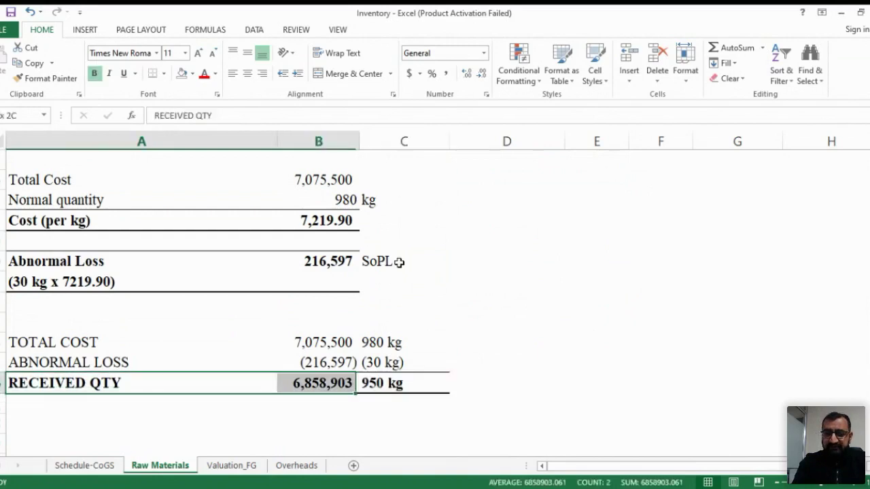
pyautogui.hotkey('shift', 'Right')
pyautogui.hotkey('ctrl', 'b')
pyautogui.hotkey('ctrl', 'b')
pyautogui.hotkey('ctrl', 'b')
pyautogui.hotkey('ctrl', 'b')
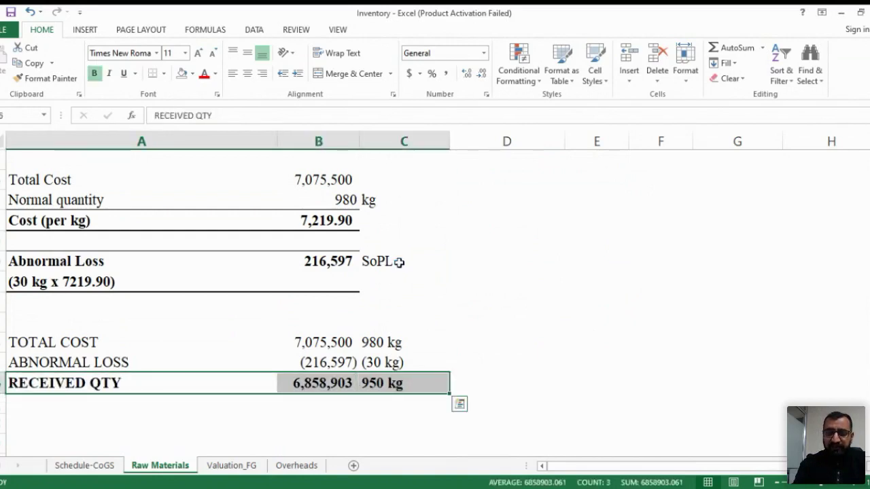
pyautogui.hotkey('ctrl', 'b')
pyautogui.hotkey('ctrl', 'b')
pyautogui.hotkey('ctrl', 'b')
pyautogui.hotkey('ctrl', 'b')
pyautogui.hotkey('ctrl', 'b')
pyautogui.hotkey('ctrl', 'b')
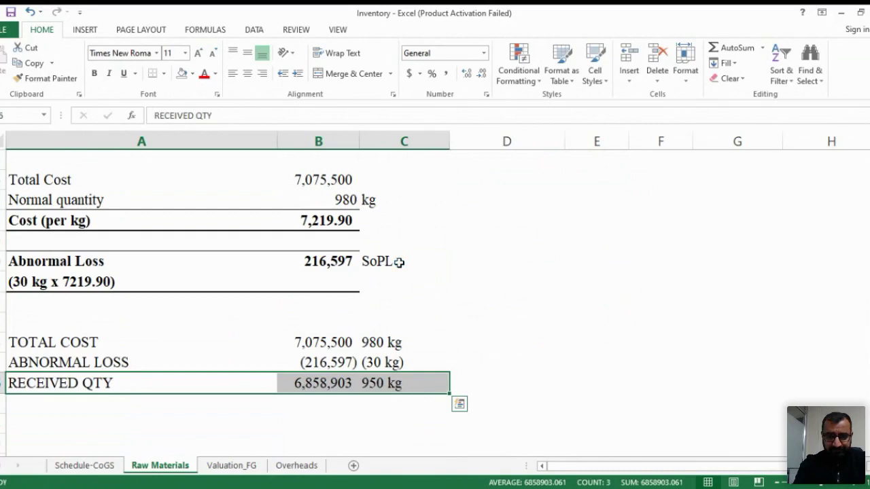
# - Shade the RECEIVED QTY row light blue across its label, amount and quantity cells
pyautogui.click(193, 73)
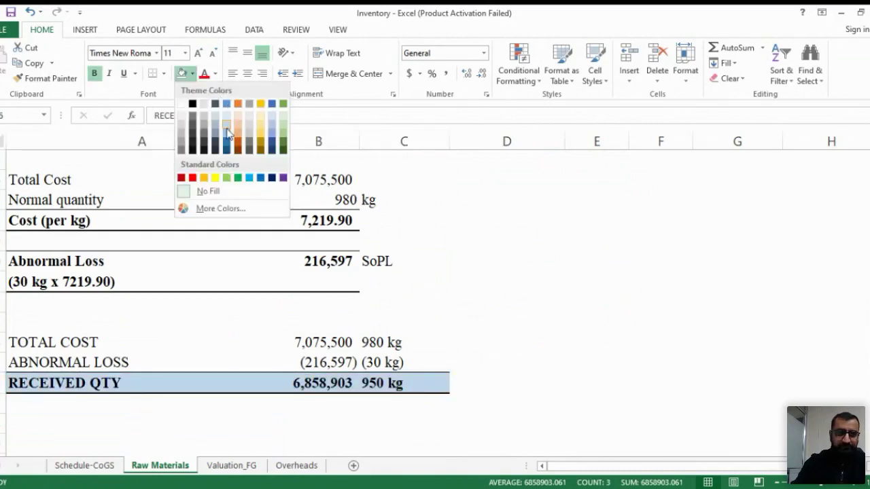
pyautogui.click(226, 130)
pyautogui.click(216, 378)
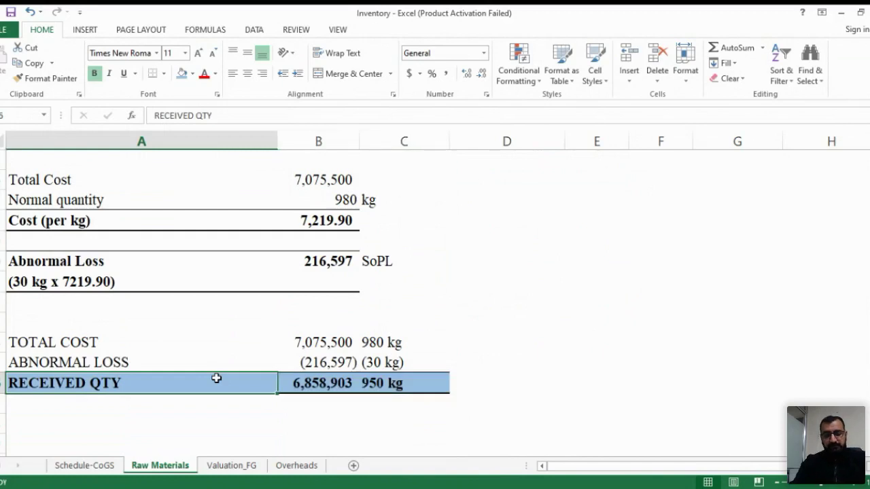
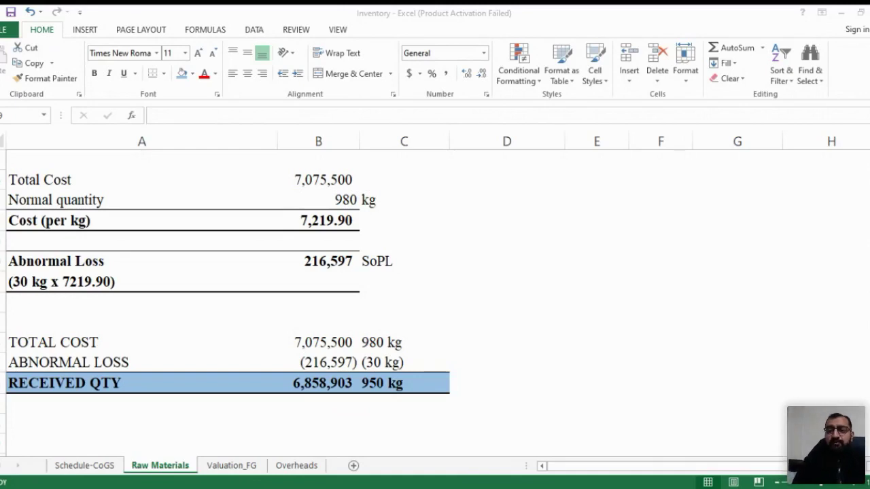
# - Add the bold heading Chart of Accounts in column D, in the blank row above Abnormal Loss
pyautogui.click(244, 86)
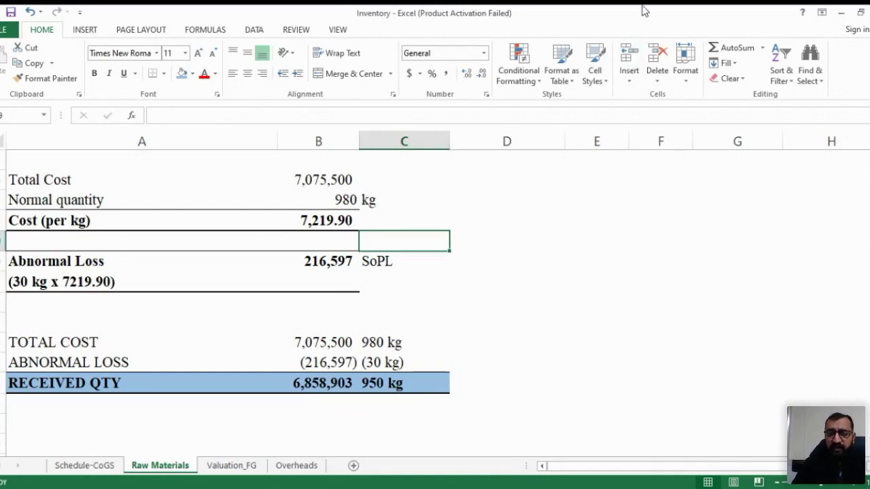
pyautogui.click(545, 239)
pyautogui.write('Char')
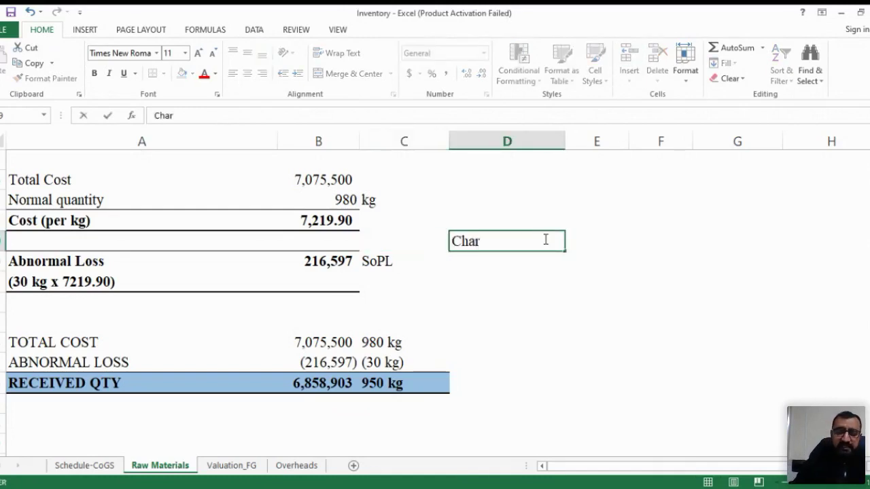
pyautogui.write('t of Accou')
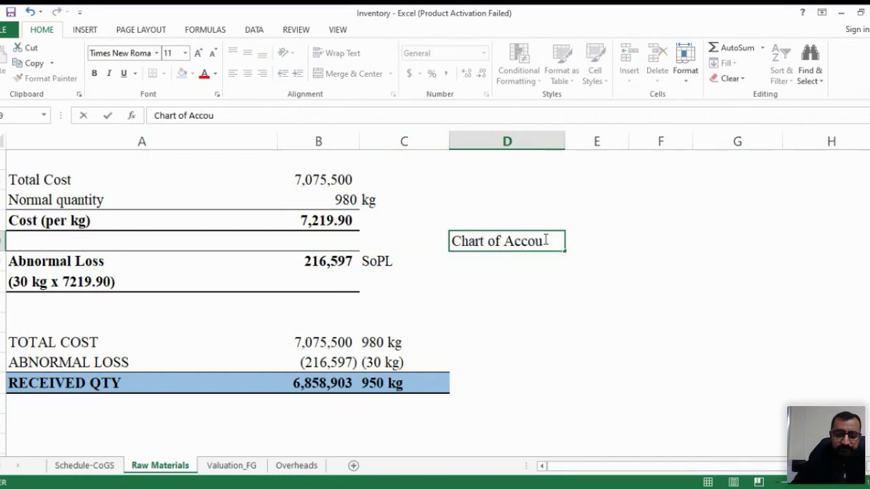
pyautogui.write('nts')
pyautogui.hotkey('ctrl', 'Return')
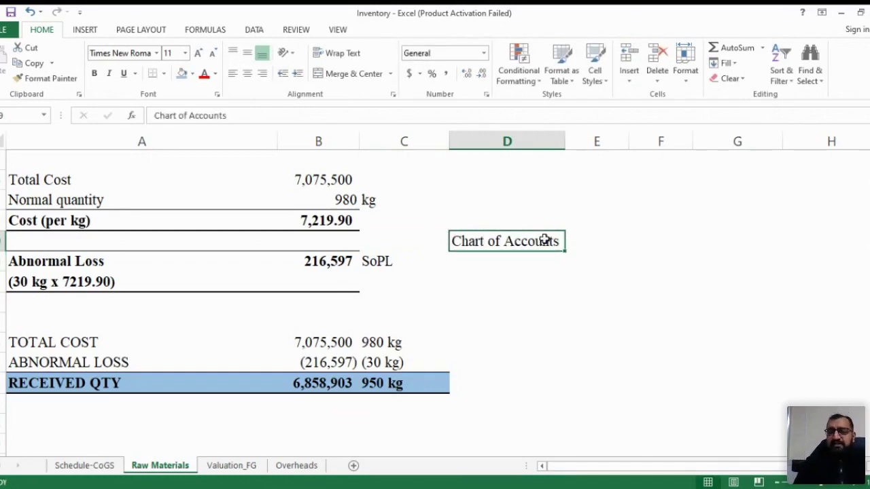
pyautogui.hotkey('ctrl', 'b')
# - List Salary Expense, Repair and Maintenance, and Electricity under the Chart of Accounts heading, leaving one blank row beneath it
pyautogui.press('Down')
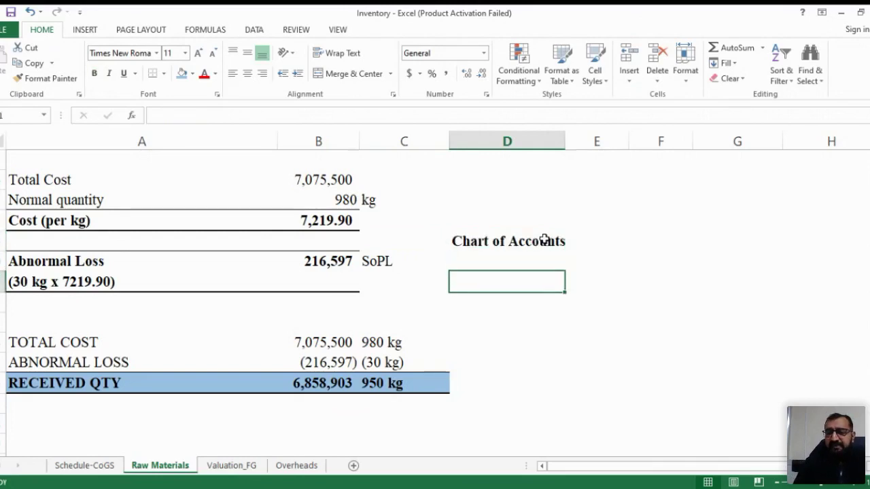
pyautogui.write('Salar')
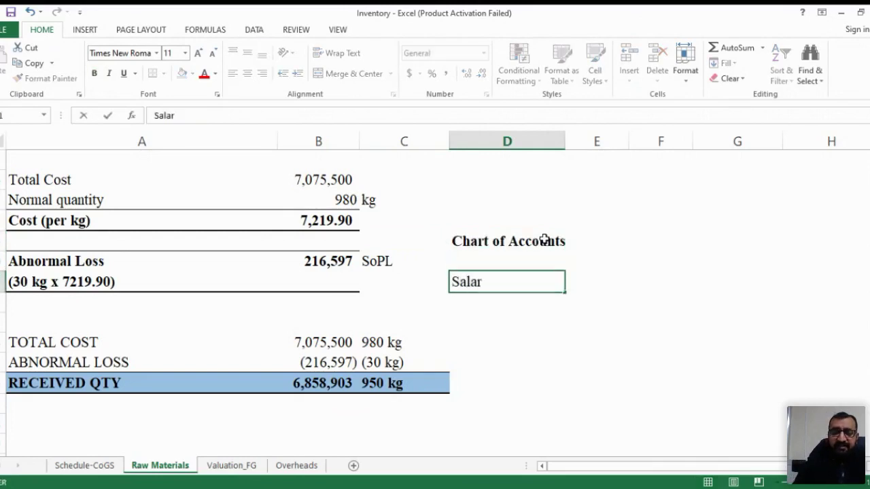
pyautogui.write('y Expense')
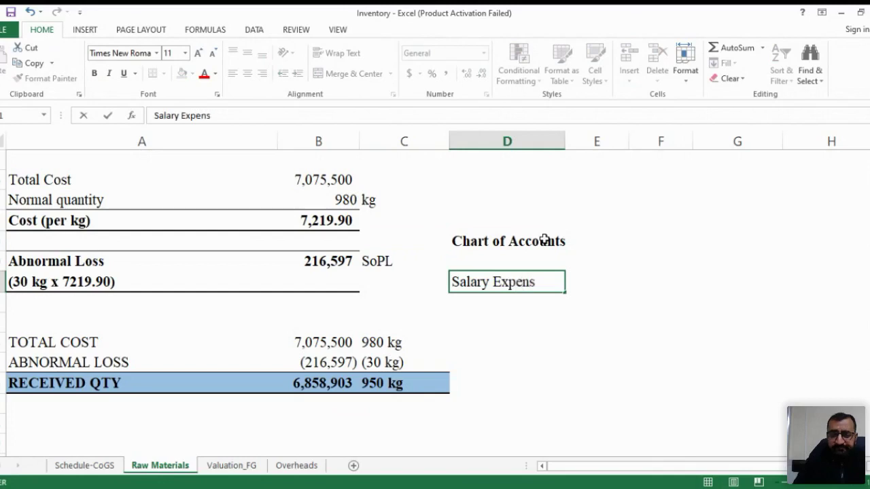
pyautogui.hotkey('ctrl', 'Return')
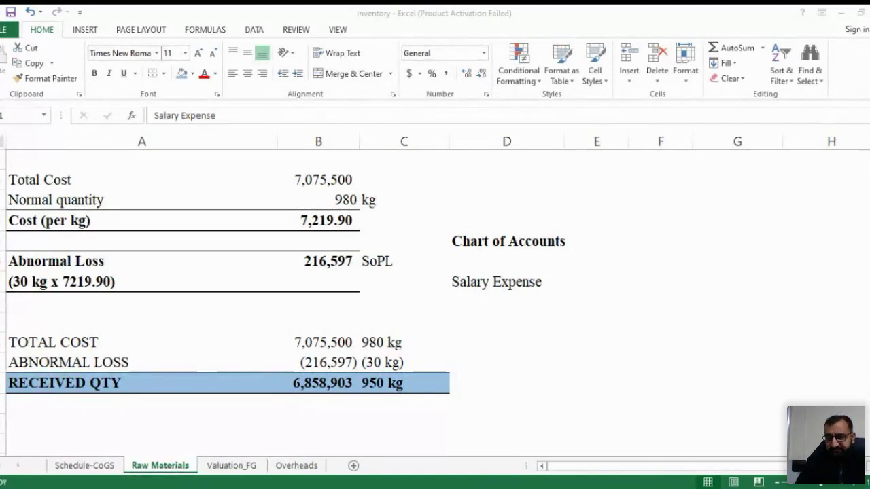
pyautogui.hotkey('alt', 'Tab')
pyautogui.press('Return')
pyautogui.write('Repair ')
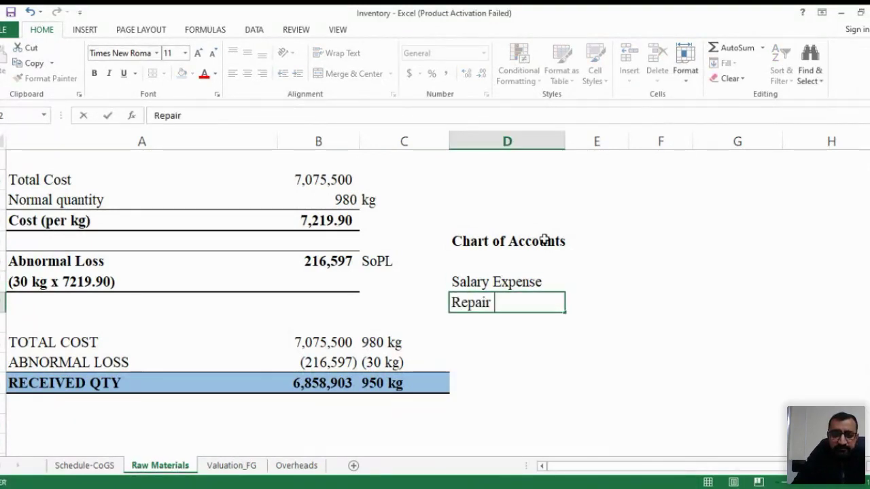
pyautogui.write('and Maintenance')
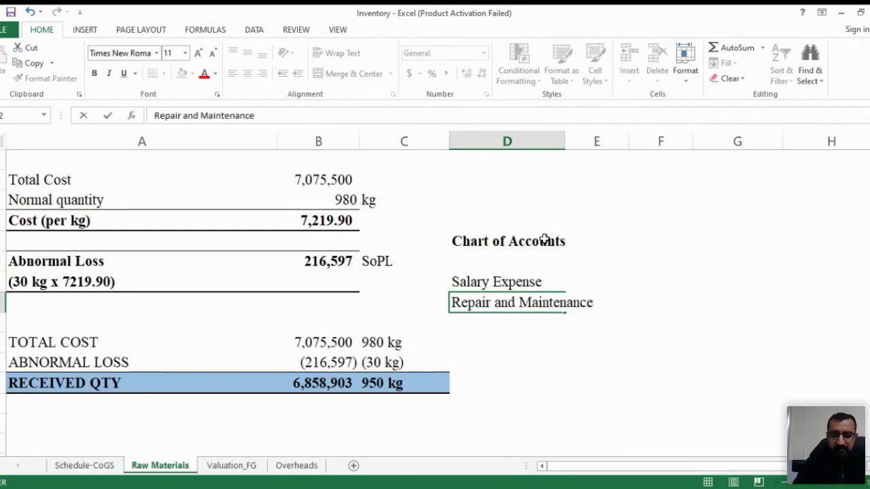
pyautogui.press('Return')
pyautogui.write('Ele')
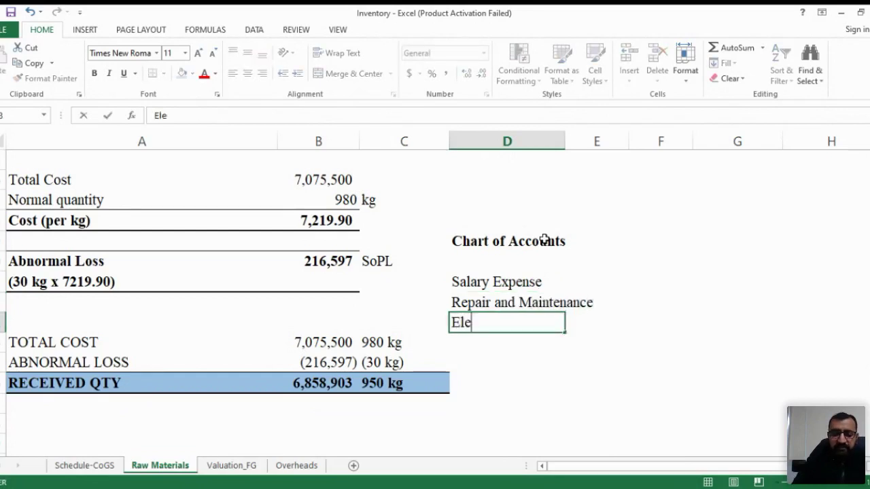
pyautogui.write('ctricity')
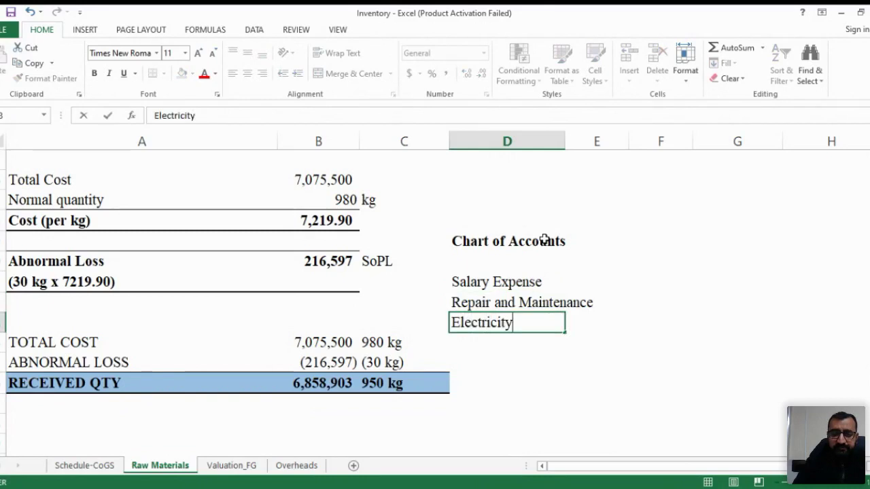
pyautogui.press('Return')
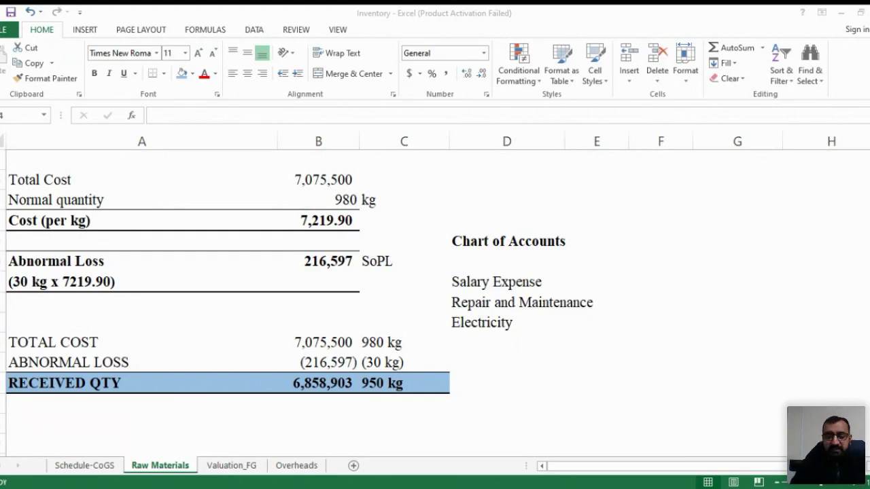
# - Insert the bold subheading All expense heads in the blank cell between Chart of Accounts and Salary Expense
pyautogui.press('Up')
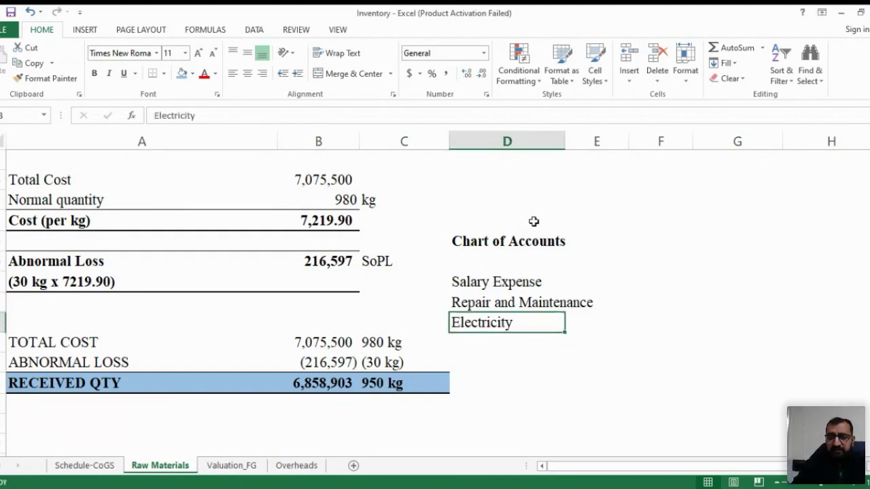
pyautogui.press('Up')
pyautogui.press('Up')
pyautogui.press('Up')
pyautogui.write('All expense ')
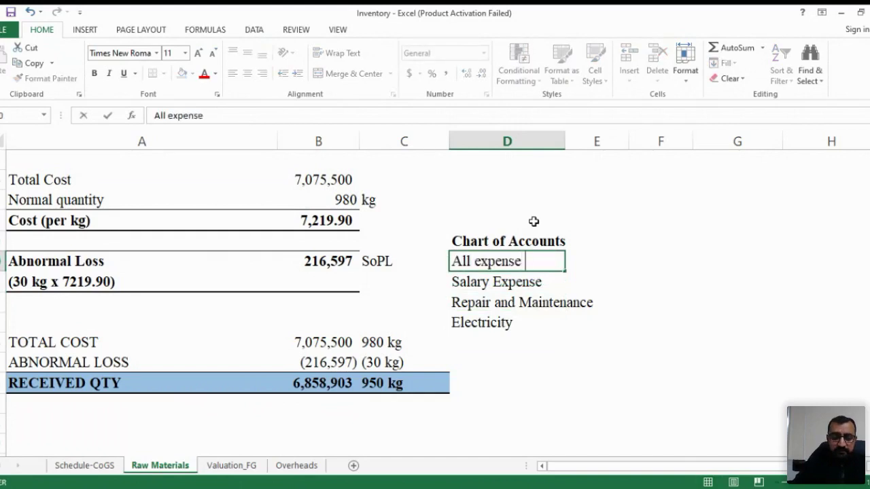
pyautogui.write('heads')
pyautogui.press('BackSpace')
pyautogui.write('s')
pyautogui.hotkey('ctrl', 'Return')
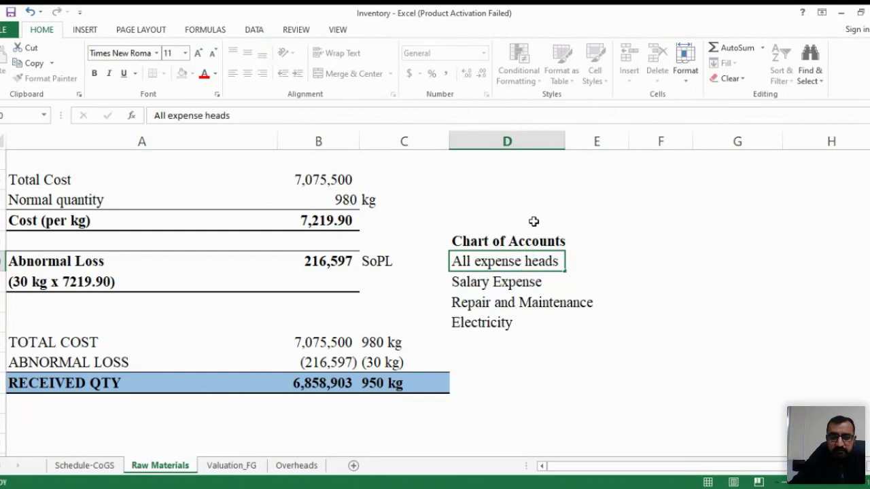
pyautogui.hotkey('ctrl', 'b')
# - Enter production related in column F beside All expense heads, and others in the cell below it
pyautogui.press('Down')
pyautogui.hotkey('shift', 'Down')
pyautogui.hotkey('shift', 'Down')
pyautogui.press('Right')
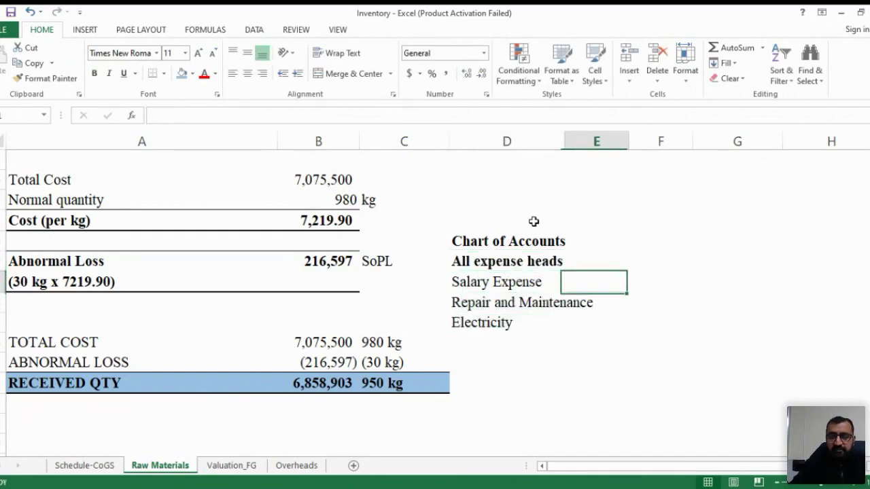
pyautogui.press('Right')
pyautogui.press('Up')
pyautogui.write('prod')
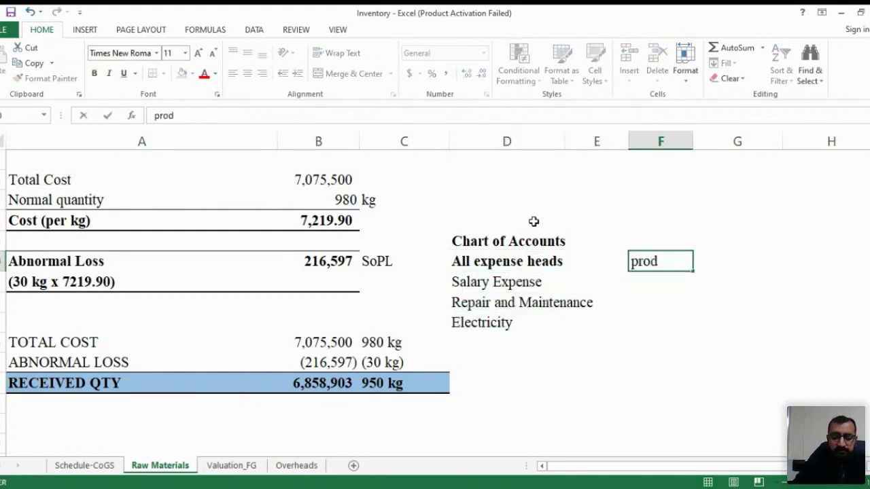
pyautogui.write('uction related')
pyautogui.press('Return')
pyautogui.write('others')
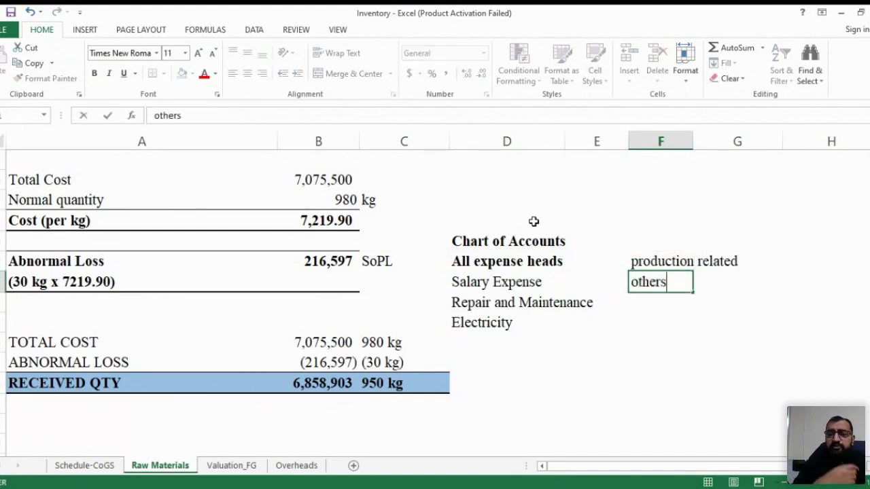
# - Add depreciation in column F beside Electricity, and amortization directly below it
pyautogui.hotkey('alt', 'Tab')
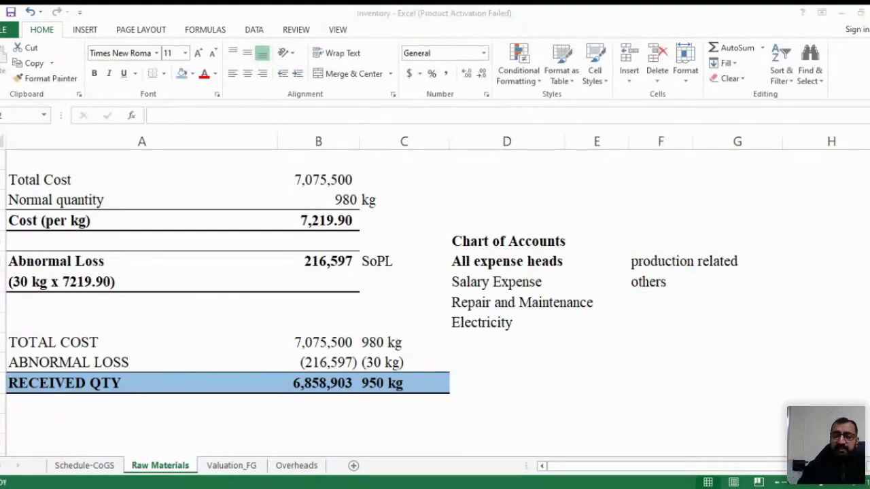
pyautogui.hotkey('alt', 'Tab')
pyautogui.press('Down')
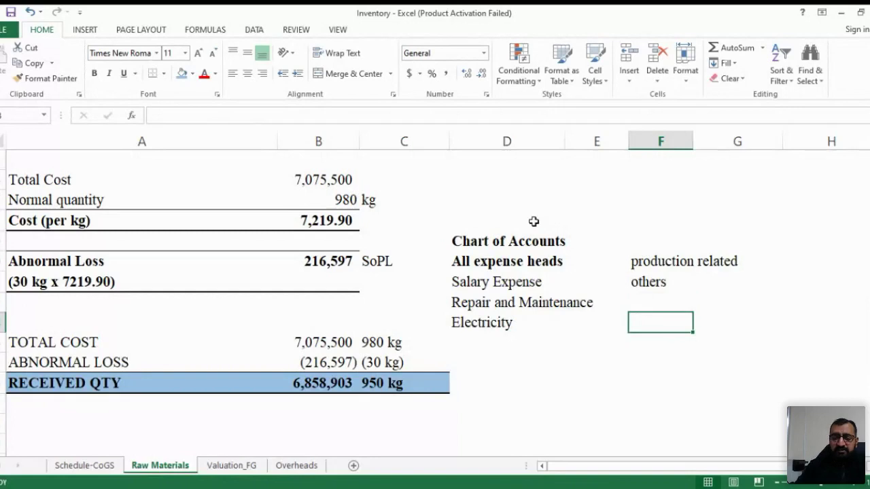
pyautogui.write('depreciation')
pyautogui.press('Return')
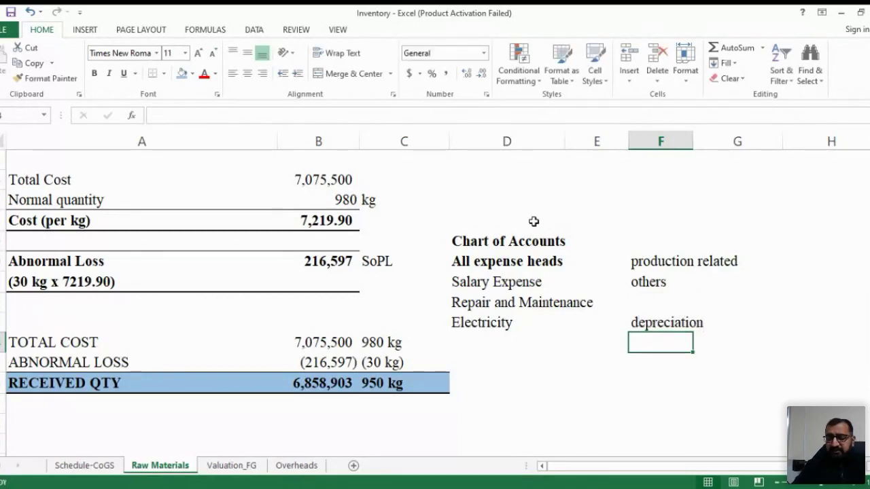
pyautogui.write('amortiza')
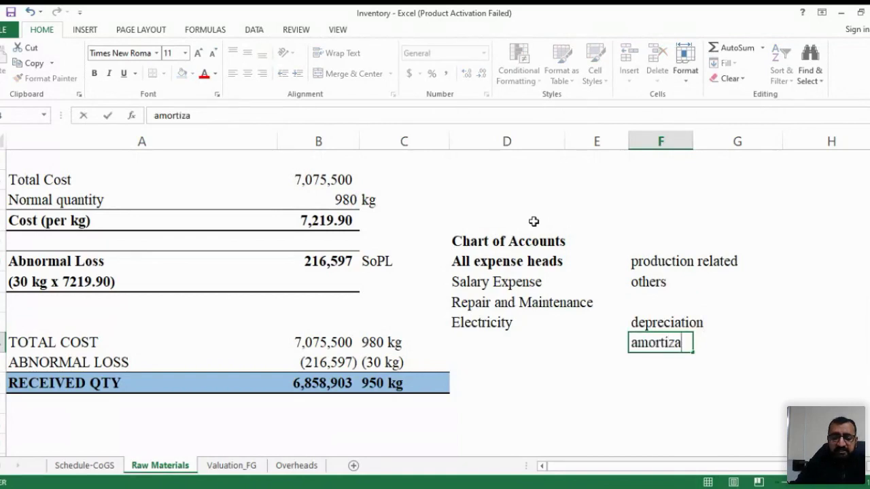
pyautogui.write('tion')
pyautogui.press('Return')
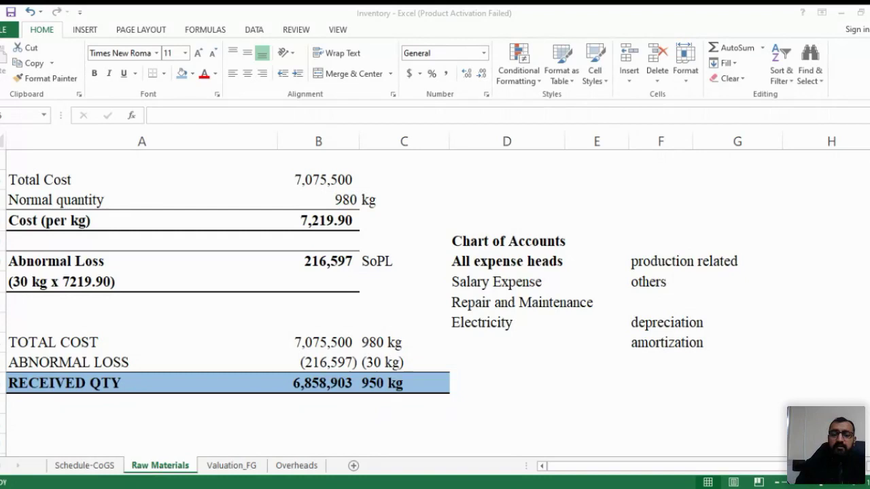
pyautogui.click(661, 362)
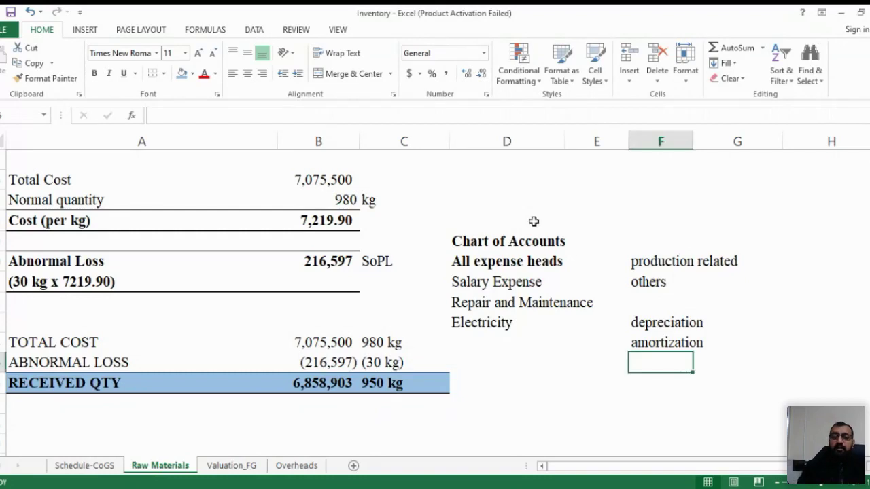
# - Examine the fixed overheads and variable overheads lists with their amounts on the Overheads sheet
pyautogui.click(284, 469)
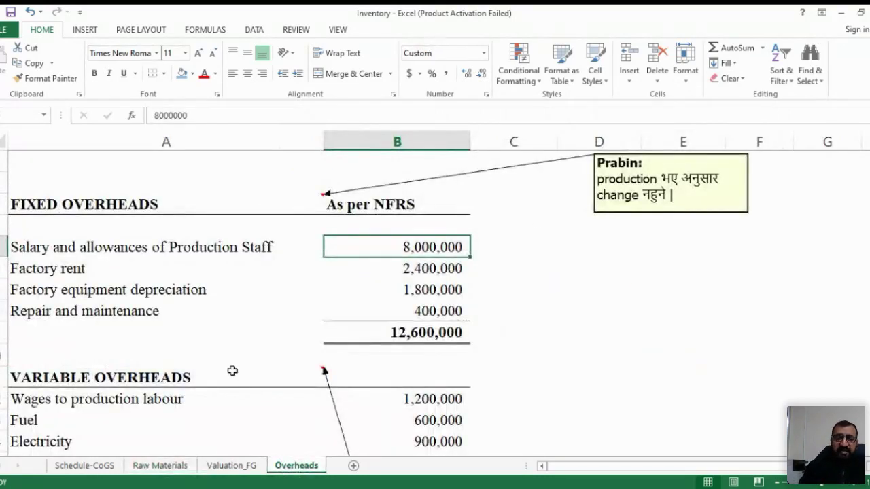
pyautogui.scroll(-1, 231, 369)
pyautogui.scroll(1, 195, 321)
pyautogui.moveTo(58, 204); pyautogui.dragTo(422, 356)
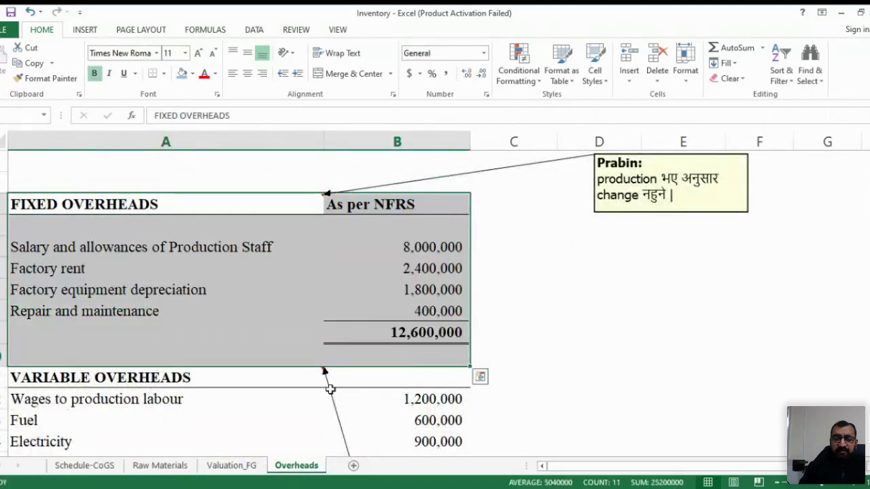
pyautogui.scroll(-1, 286, 371)
pyautogui.moveTo(148, 338); pyautogui.dragTo(442, 399)
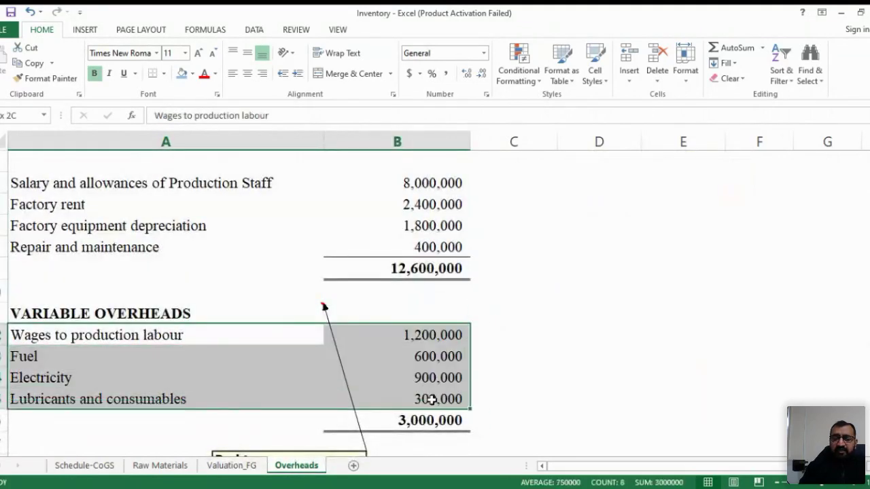
pyautogui.click(305, 220)
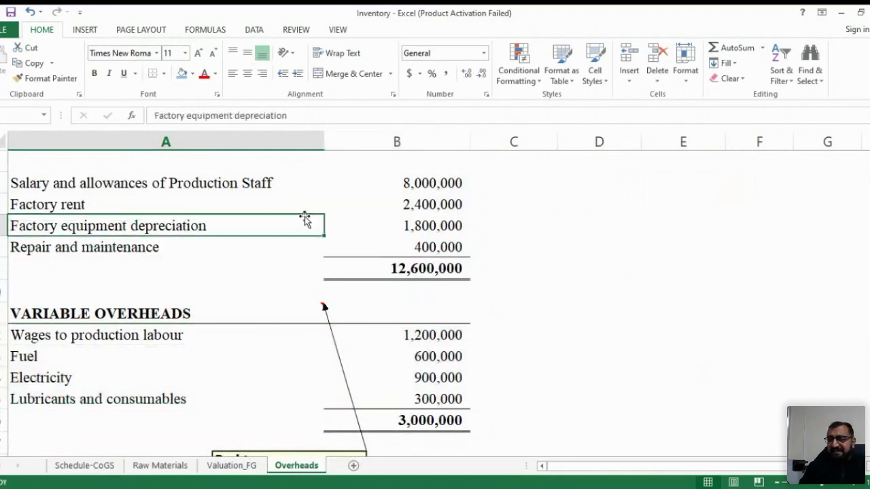
# - Add the fixed and variable overhead totals with =B9+B16 in column D beside Salary and allowances, and widen the column to fit
pyautogui.click(777, 482)
pyautogui.click(777, 482)
pyautogui.click(196, 174)
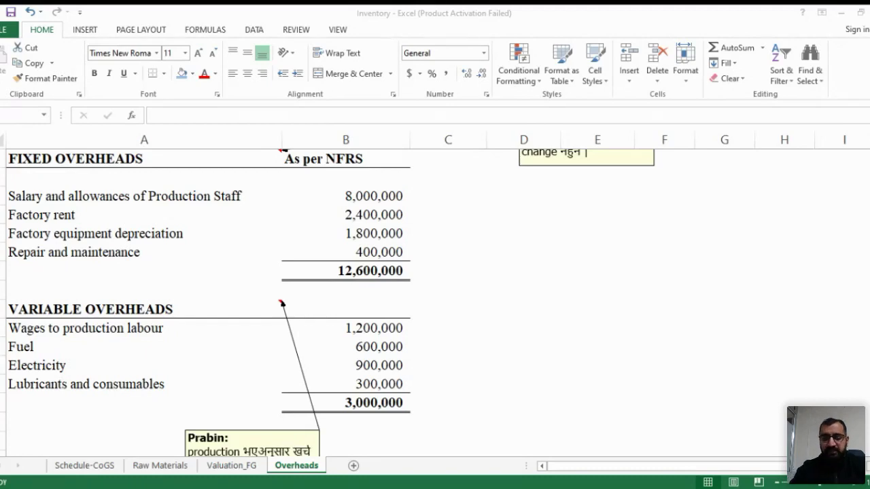
pyautogui.scroll(1, 197, 175)
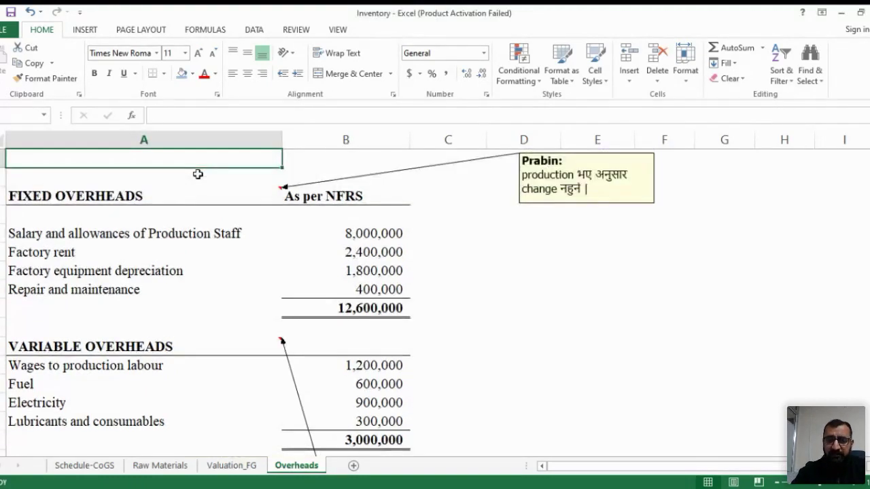
pyautogui.click(468, 225)
pyautogui.press('Right')
pyautogui.write('=')
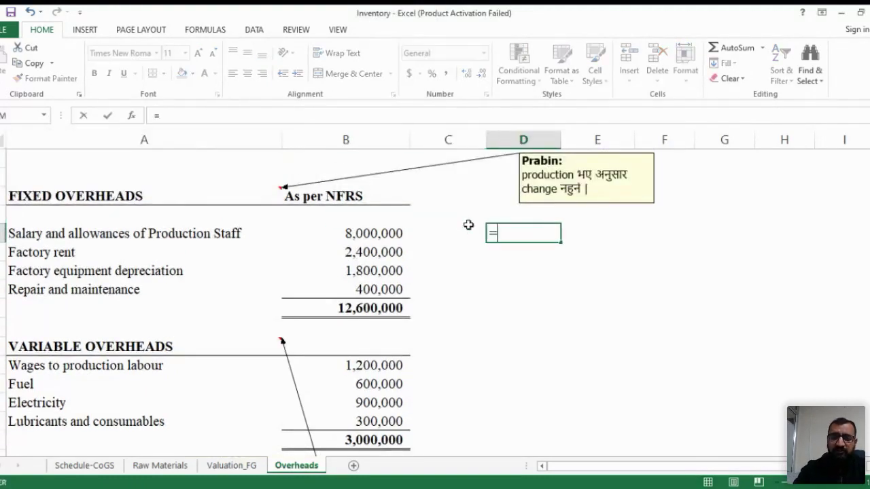
pyautogui.press('Left')
pyautogui.press('Left')
pyautogui.press('Down')
pyautogui.press('Down')
pyautogui.press('Down')
pyautogui.press('Down')
pyautogui.write('+')
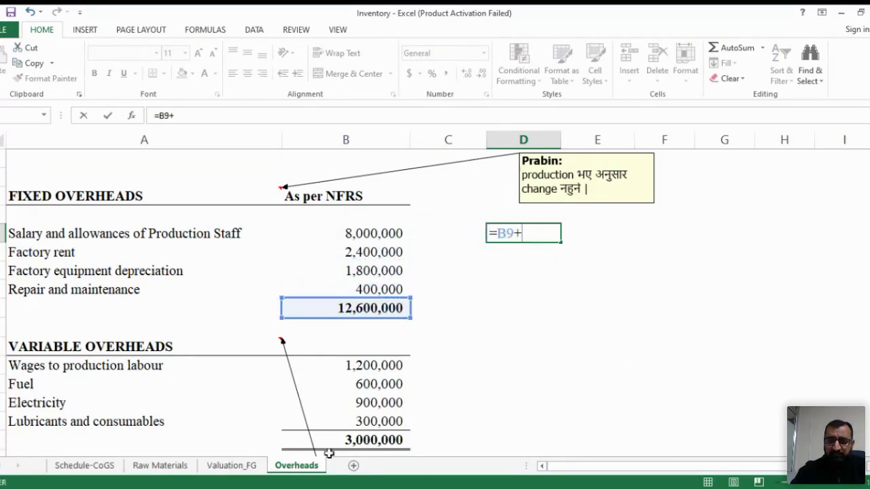
pyautogui.click(321, 444)
pyautogui.hotkey('ctrl', 'Return')
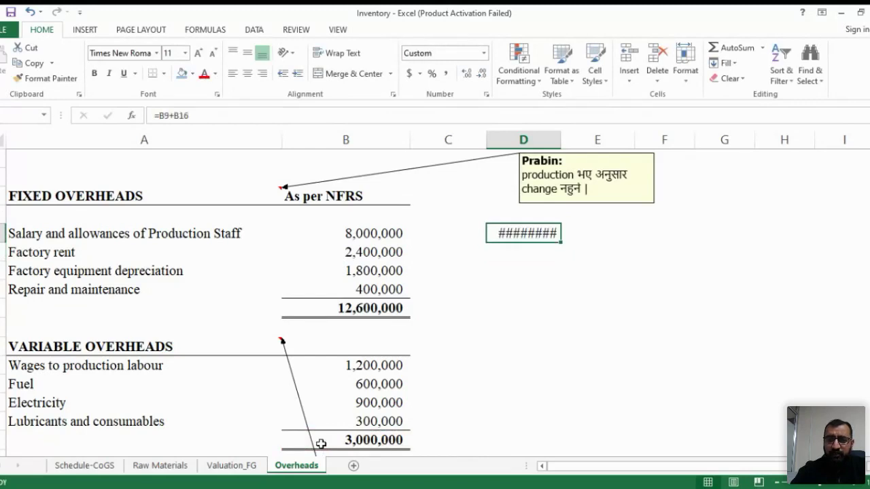
pyautogui.doubleClick(561, 138)
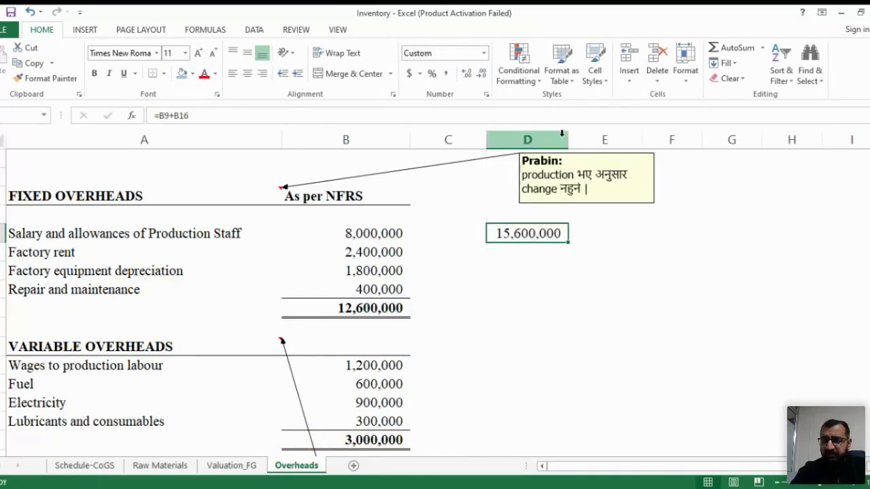
pyautogui.hotkey('alt', 'Tab')
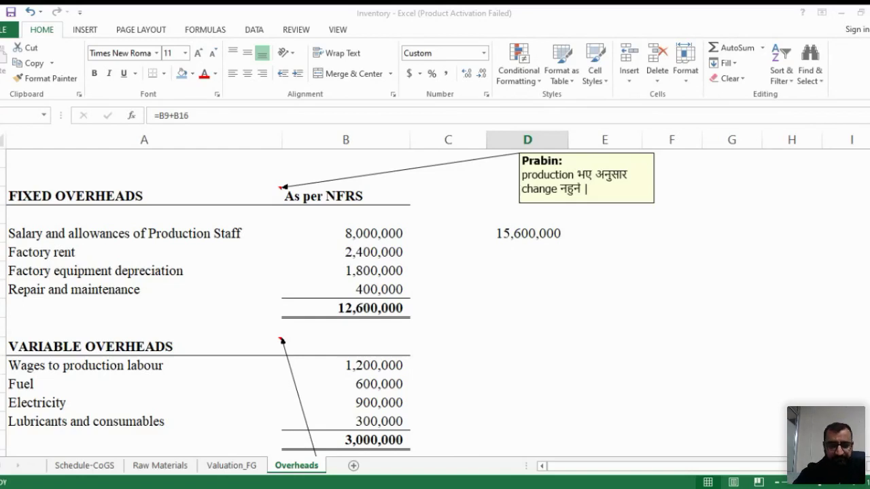
# - Make the statement about the production process that yields Product A bold on the Valuation_FG sheet
pyautogui.click(219, 469)
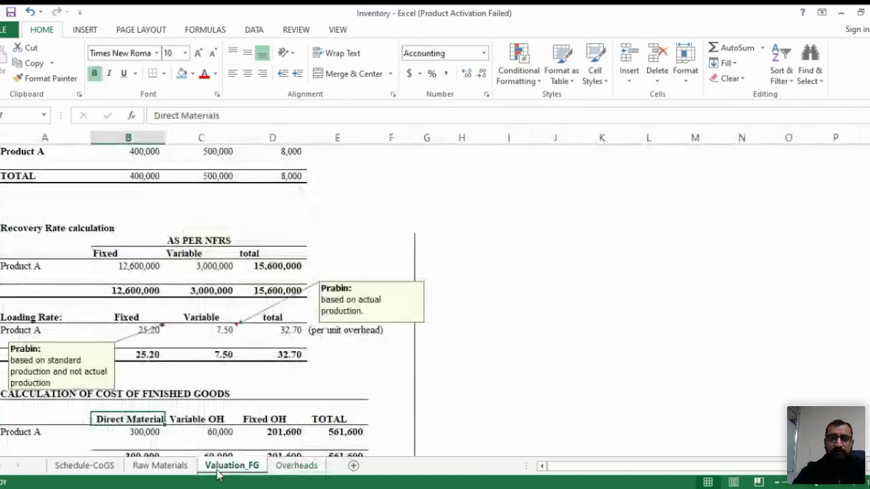
pyautogui.click(358, 240)
pyautogui.scroll(5, 358, 240)
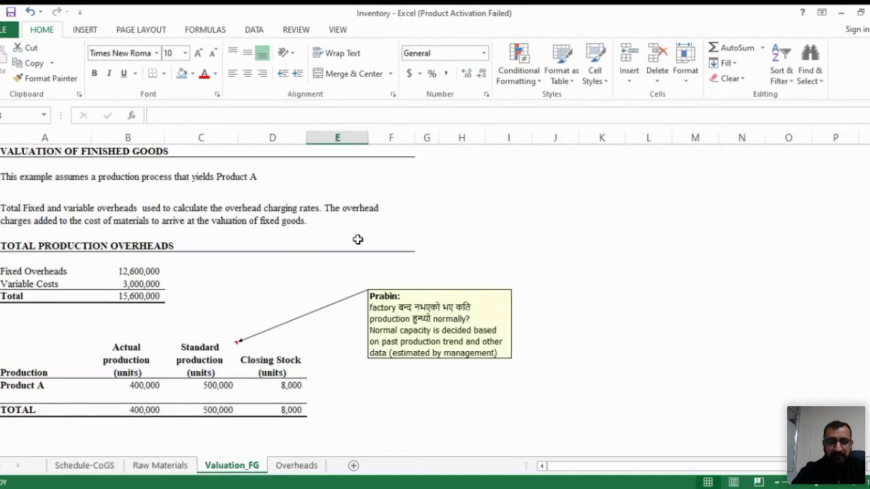
pyautogui.click(247, 208)
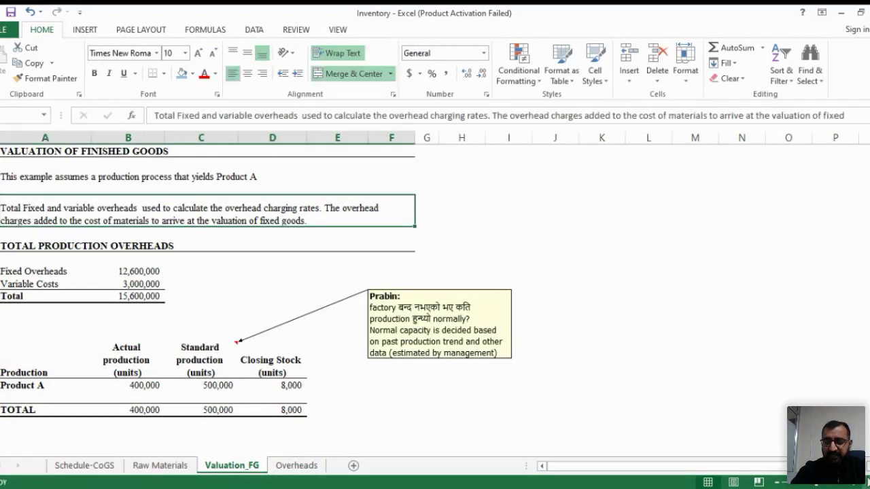
pyautogui.keyDown('ctrl'); pyautogui.scroll(2, 310, 243); pyautogui.keyUp('ctrl')
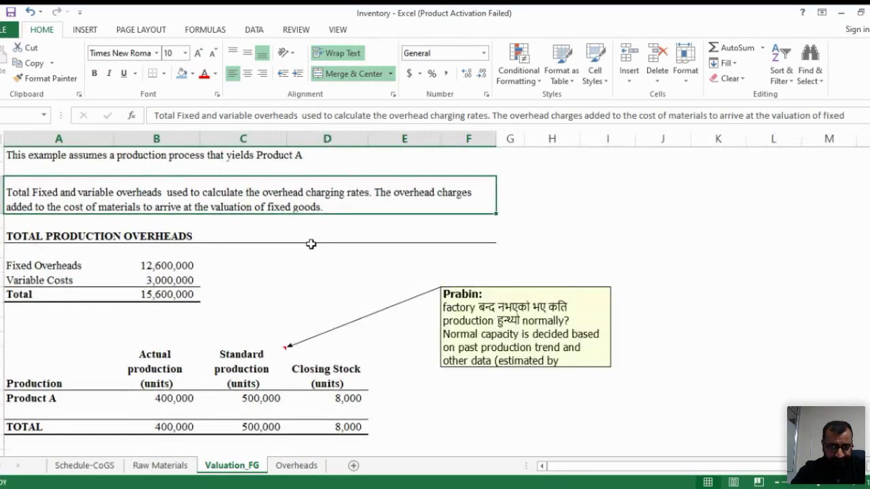
pyautogui.scroll(1, 311, 243)
pyautogui.click(112, 196)
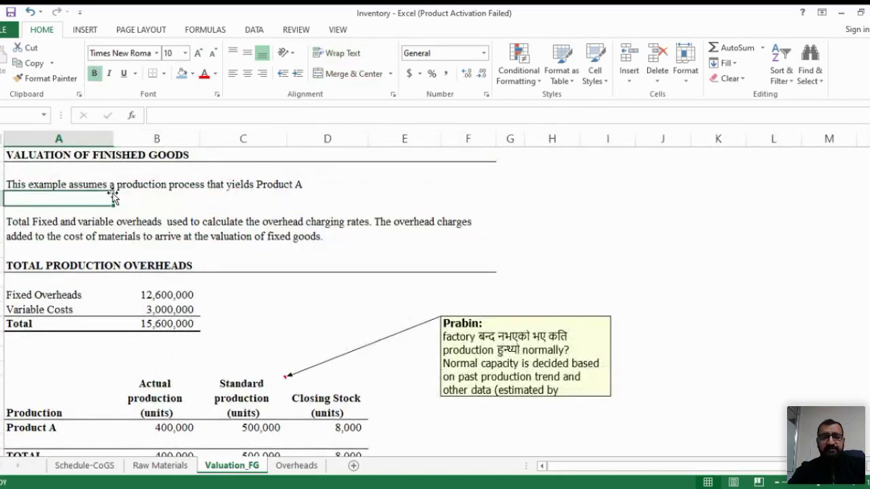
pyautogui.click(113, 187)
pyautogui.hotkey('ctrl', 'b')
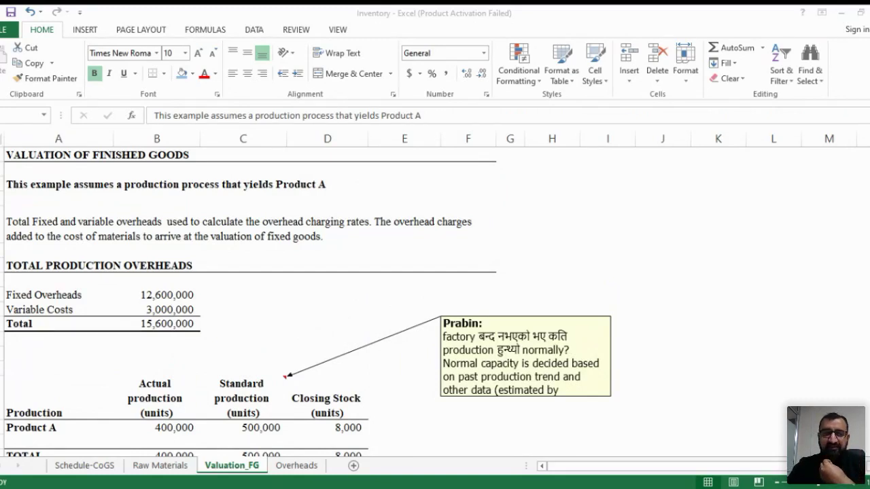
pyautogui.hotkey('alt', 'Tab')
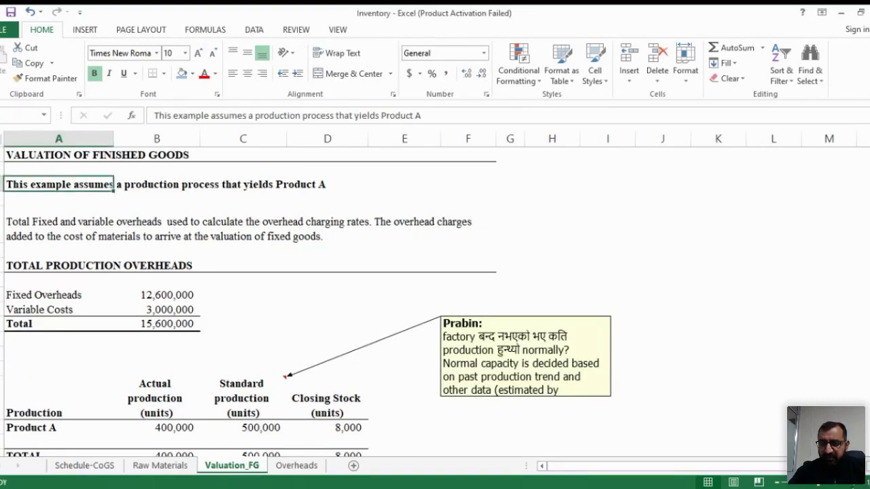
# - Examine the Fixed Overheads and Variable Costs rows with their amounts under Total Production Overheads
pyautogui.scroll(1, 408, 278)
pyautogui.click(407, 278)
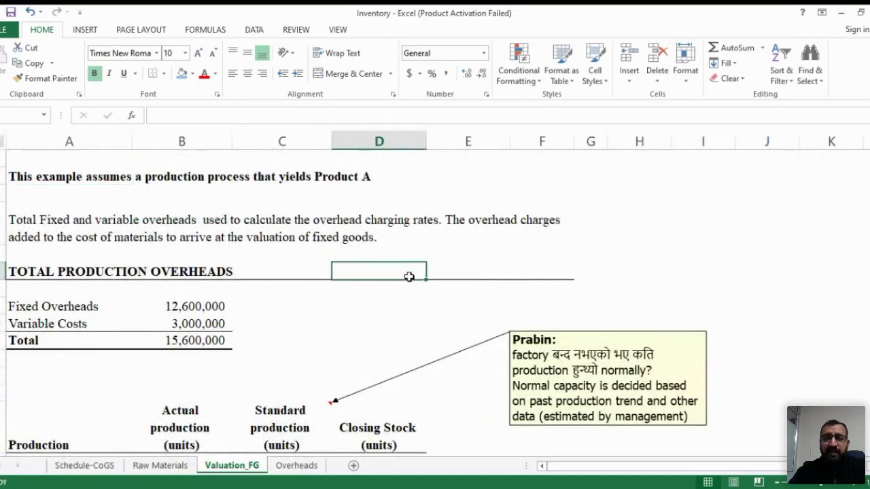
pyautogui.hotkey('alt', 'Tab')
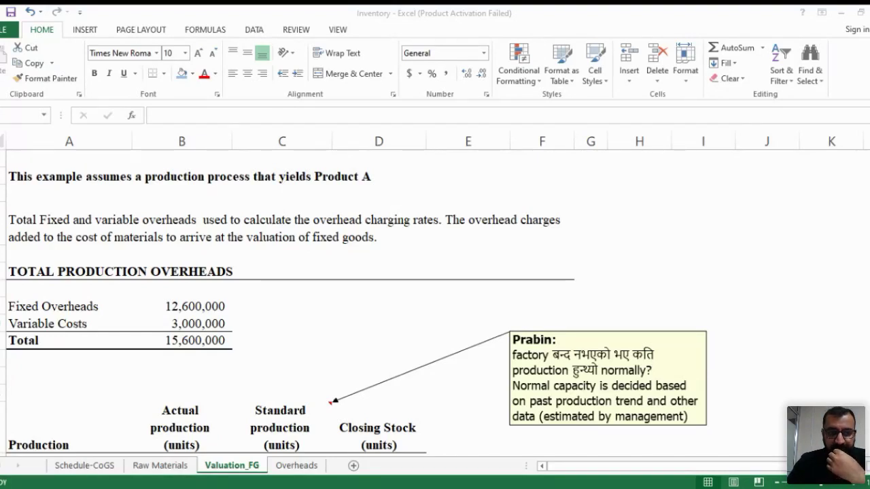
pyautogui.press('Left')
pyautogui.press('Down')
pyautogui.press('Down')
pyautogui.press('Left')
pyautogui.press('Left')
pyautogui.press('Left')
pyautogui.press('Up')
pyautogui.press('Down')
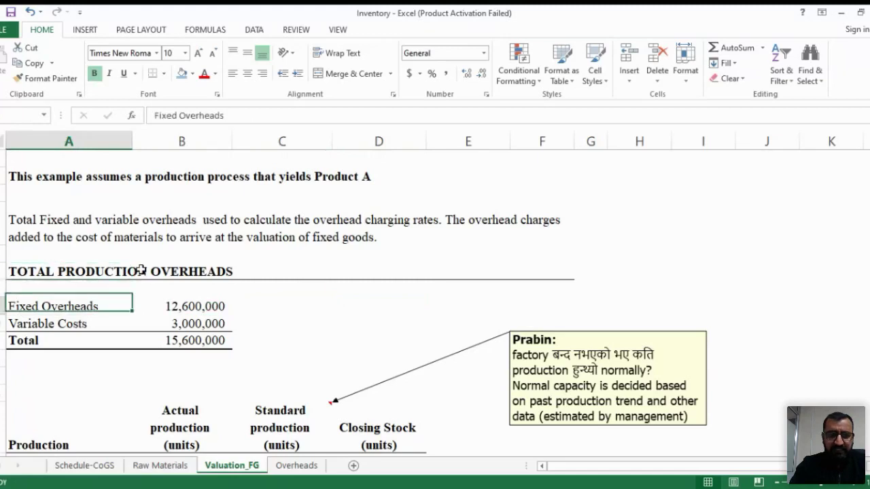
pyautogui.hotkey('shift', 'Right')
pyautogui.hotkey('shift', 'Right')
pyautogui.hotkey('shift', 'Down')
pyautogui.hotkey('shift', 'Down')
pyautogui.hotkey('shift', 'Left')
pyautogui.press('Down')
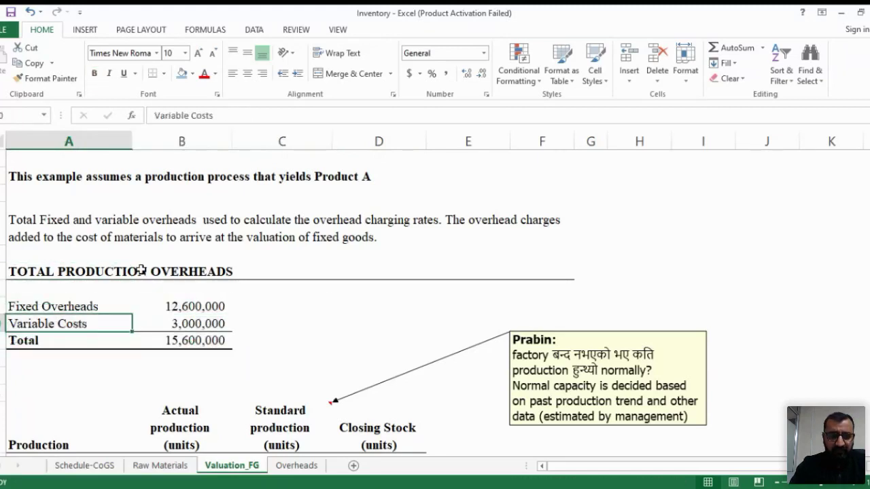
# - Make the Total amount under Total Production Overheads bold
pyautogui.press('Down')
pyautogui.press('Right')
pyautogui.hotkey('ctrl', 'b')
# - Try bold on the Fixed Overheads row and on the Variable Costs row, undoing each change
pyautogui.press('Up')
pyautogui.press('Up')
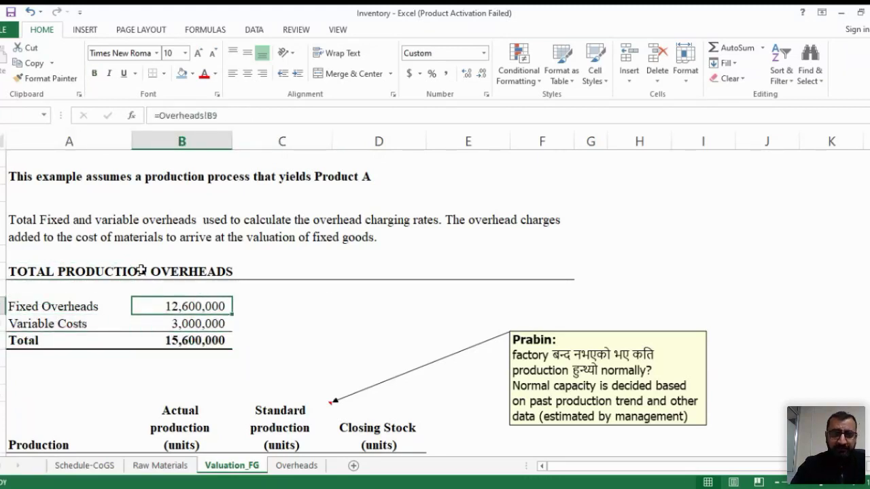
pyautogui.hotkey('shift', 'Left')
pyautogui.hotkey('ctrl', 'b')
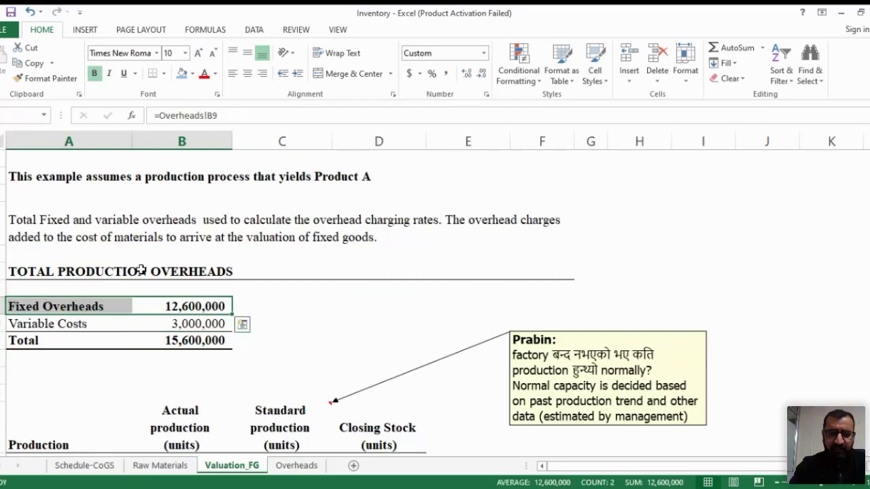
pyautogui.hotkey('ctrl', 'z')
pyautogui.press('Down')
pyautogui.hotkey('shift', 'Left')
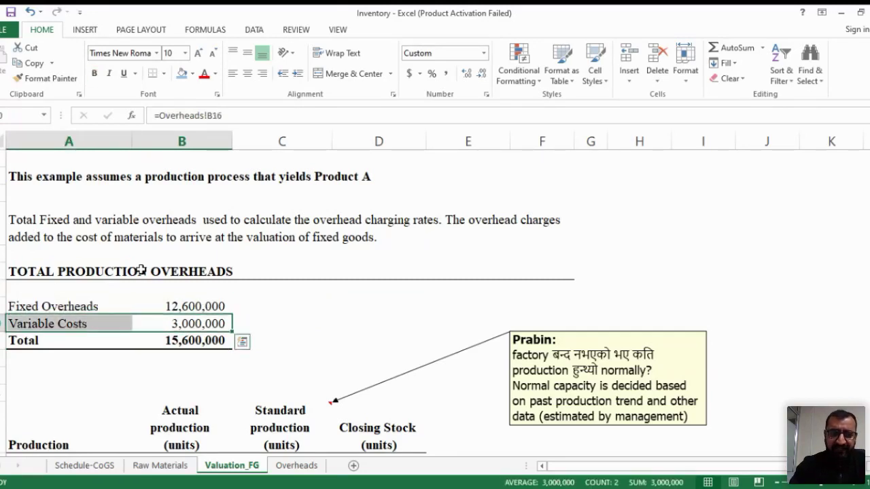
pyautogui.hotkey('ctrl', 'b')
pyautogui.hotkey('ctrl', 'z')
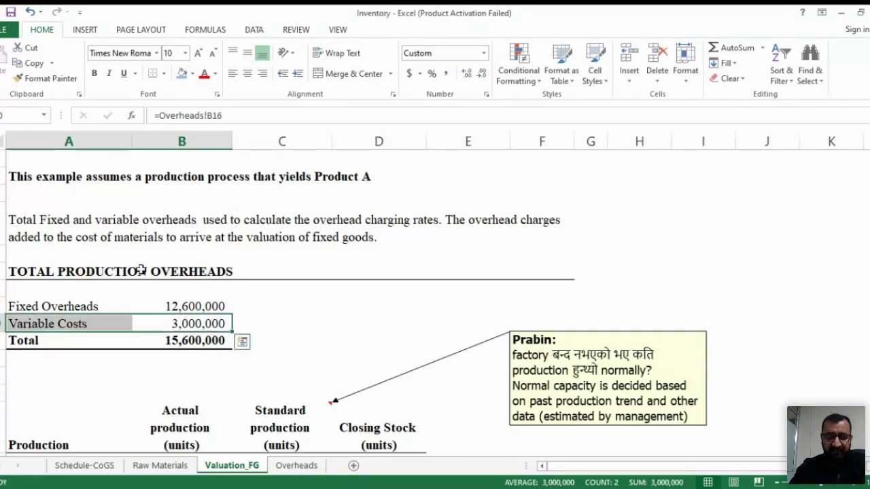
# - Enter the note more or less constant in column C beside the Fixed Overheads amount
pyautogui.press('Up')
pyautogui.press('Right')
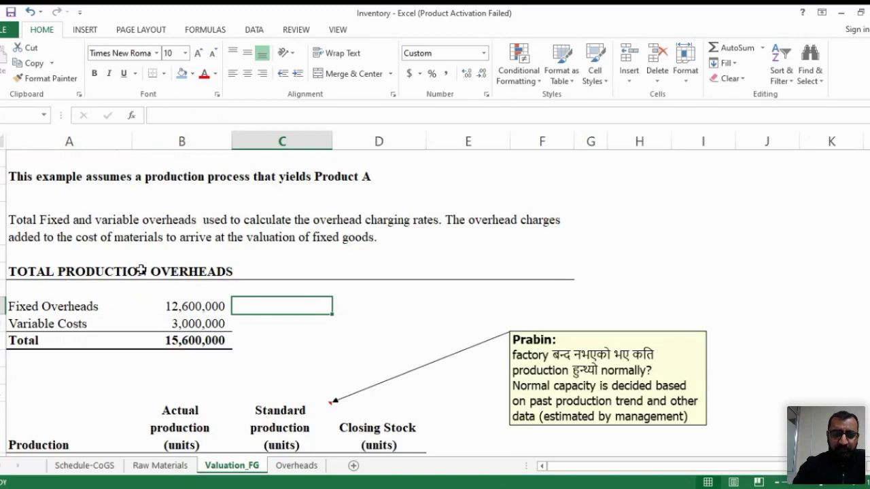
pyautogui.write('more or loe')
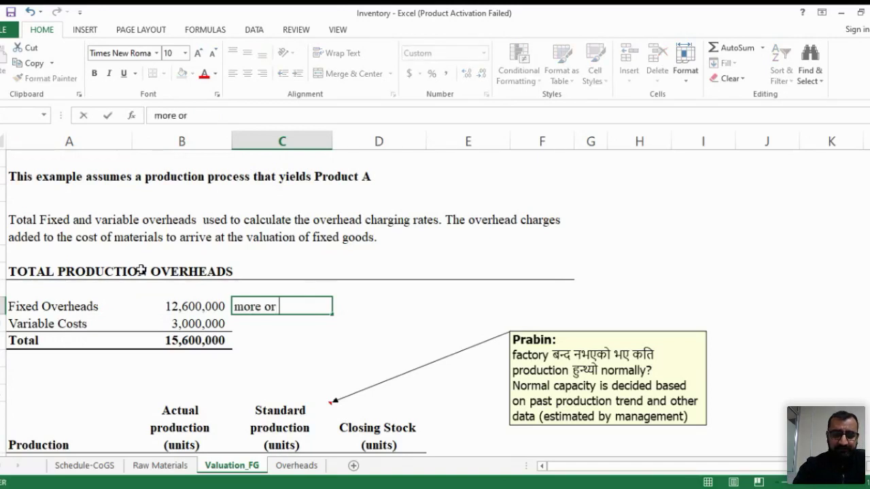
pyautogui.press('BackSpace')
pyautogui.press('BackSpace')
pyautogui.write('ess ')
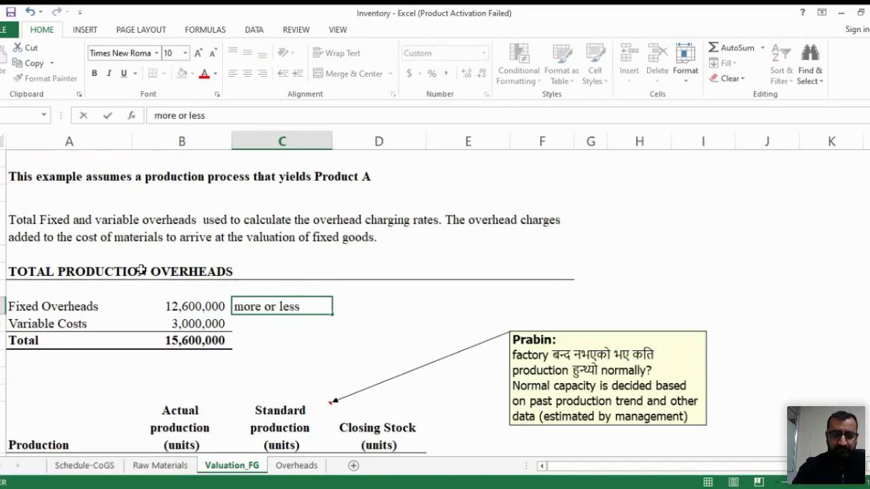
pyautogui.write('constant')
pyautogui.press('Tab')
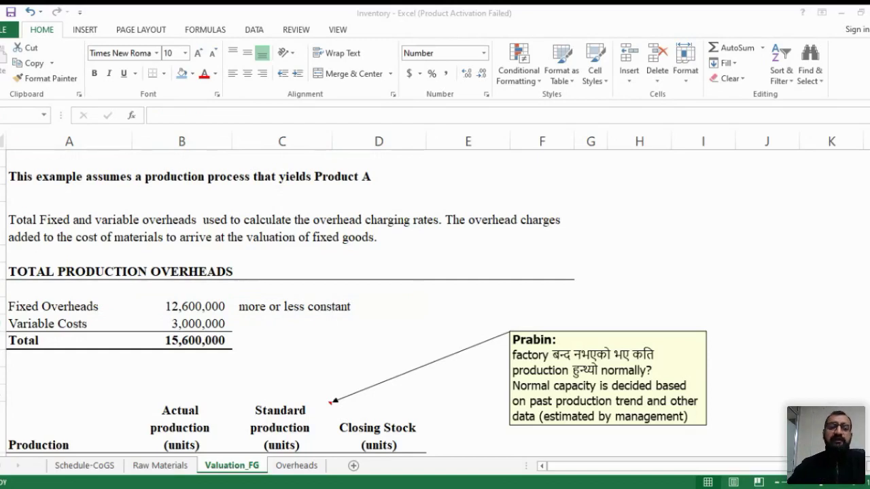
# - Review the fixed overhead items on the Overheads sheet, from production staff salary to repair and maintenance
pyautogui.scroll(1, 140, 272)
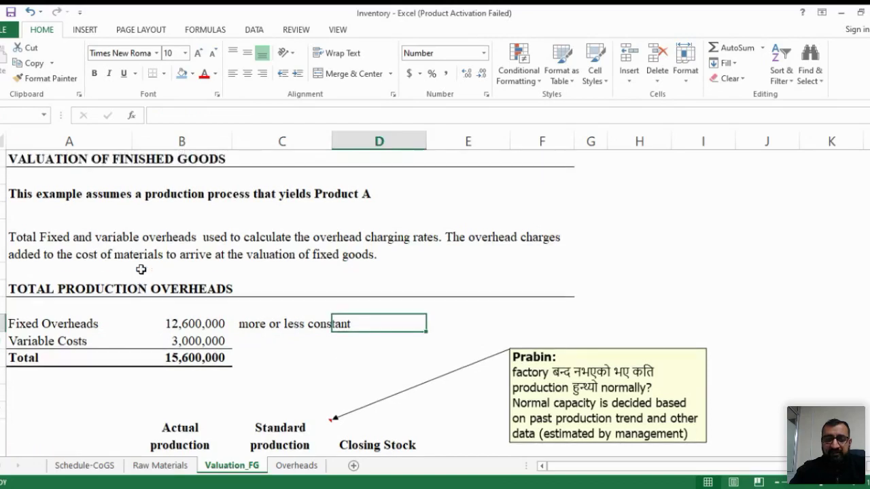
pyautogui.click(288, 453)
pyautogui.scroll(-1, 289, 455)
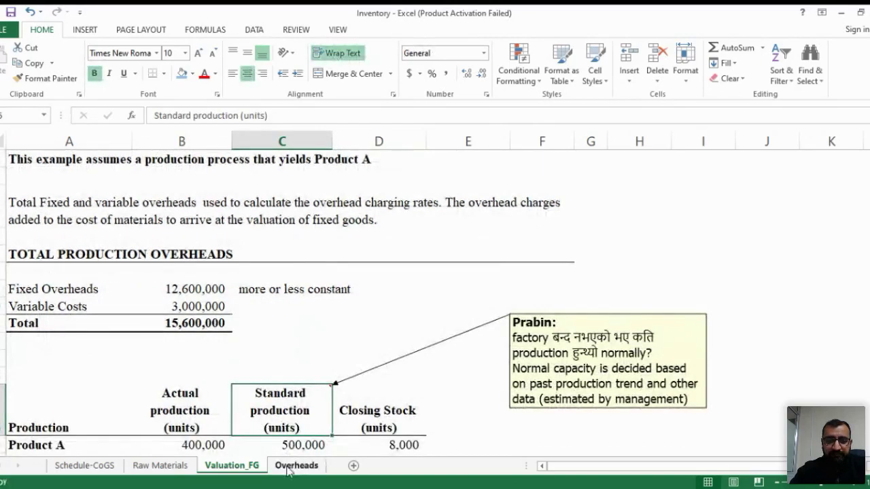
pyautogui.click(292, 466)
pyautogui.moveTo(28, 234); pyautogui.dragTo(383, 250)
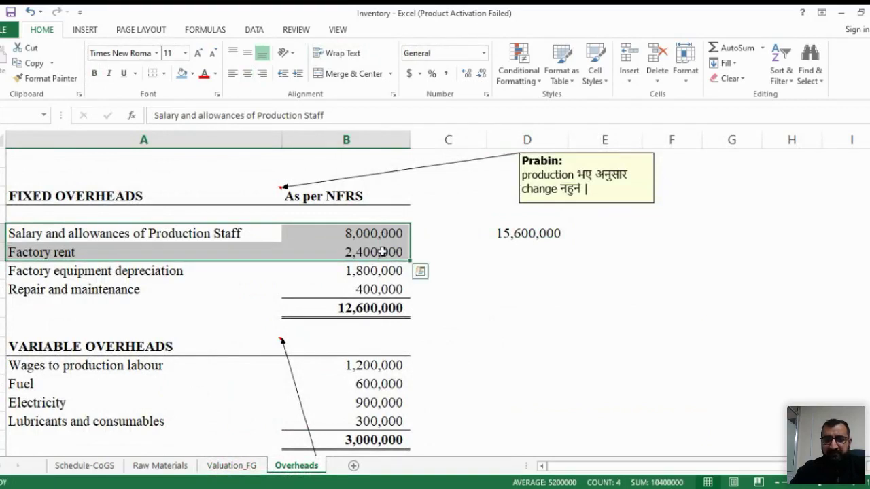
pyautogui.hotkey('shift', 'Down')
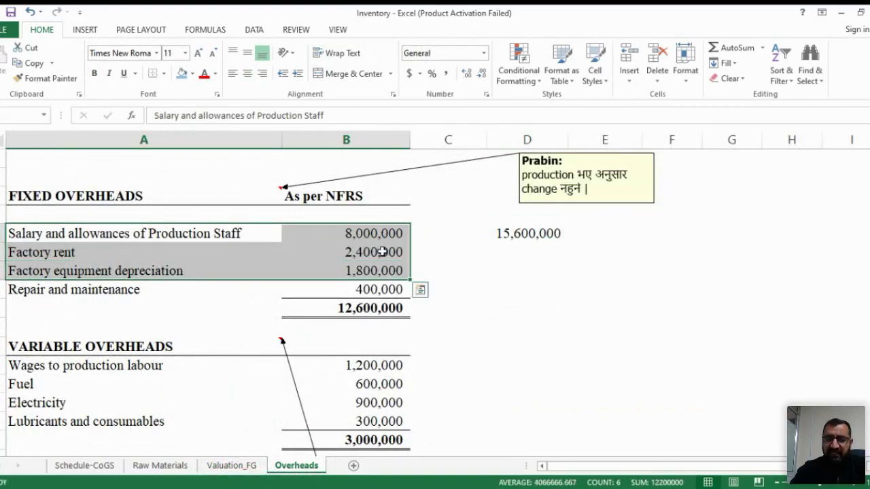
pyautogui.hotkey('shift', 'Down')
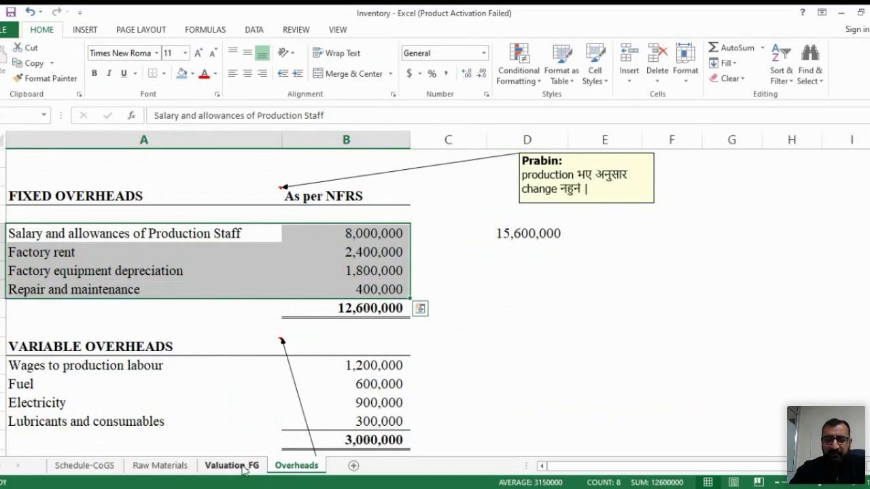
# - On the Valuation_FG sheet, enter the note varies with the volume of production in column C beside the Variable Costs amount
pyautogui.click(231, 465)
pyautogui.click(346, 257)
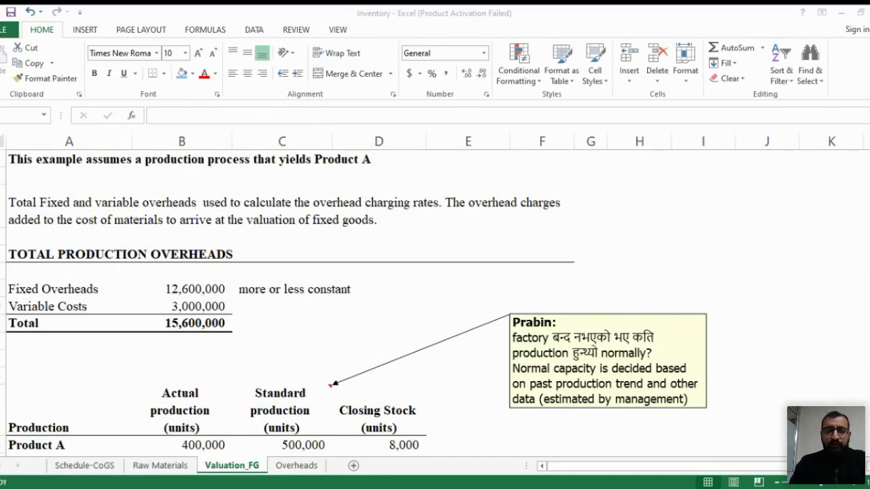
pyautogui.click(346, 258)
pyautogui.press('Down')
pyautogui.press('Down')
pyautogui.press('Down')
pyautogui.press('Left')
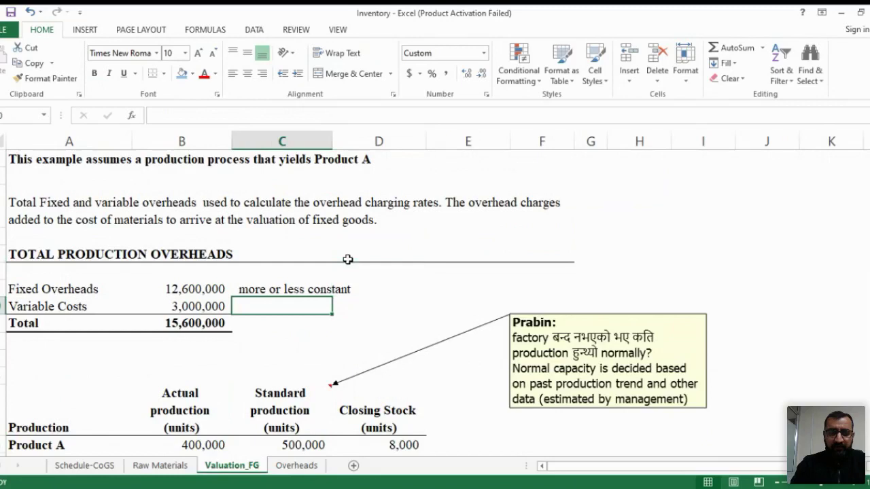
pyautogui.write('varies')
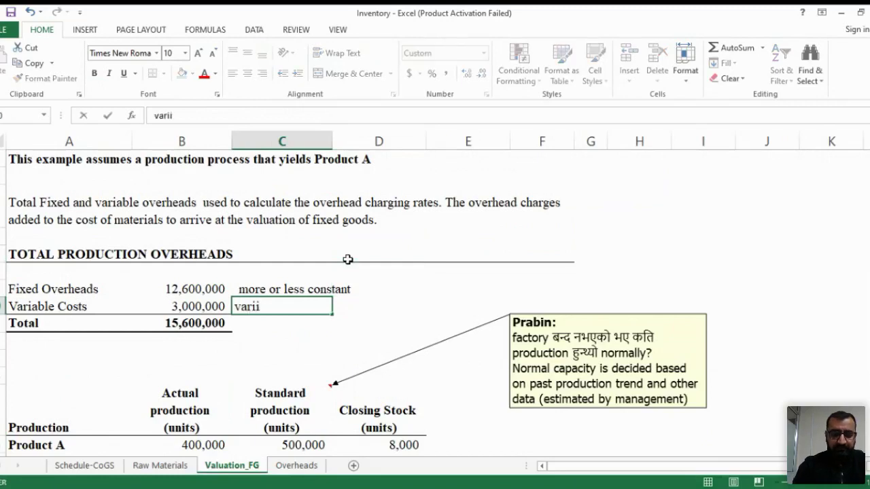
pyautogui.write(' with the')
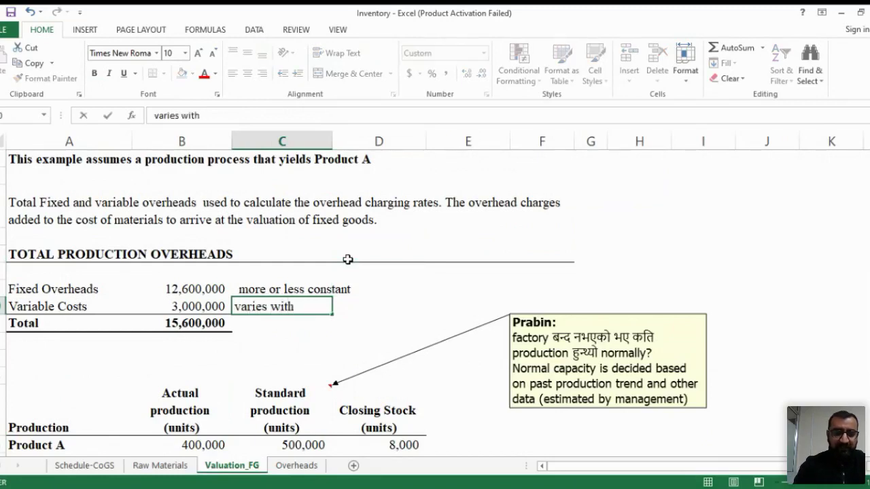
pyautogui.write('olu')
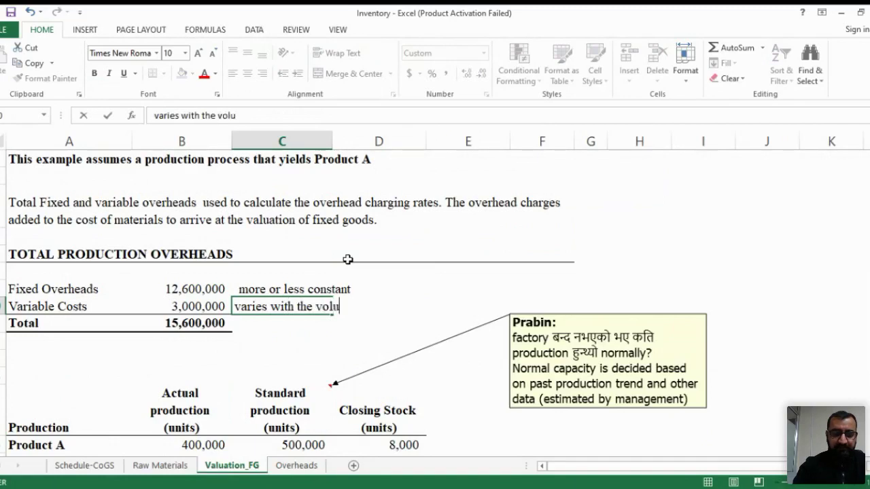
pyautogui.write('me of production')
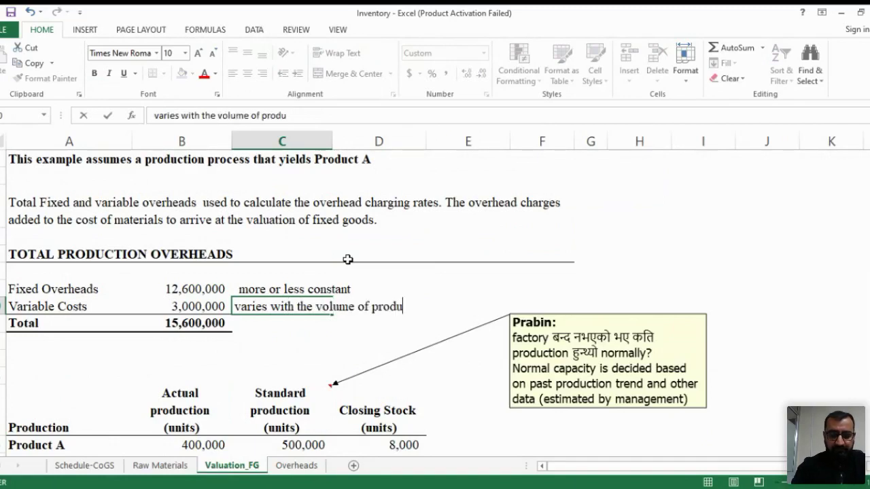
pyautogui.press('Return')
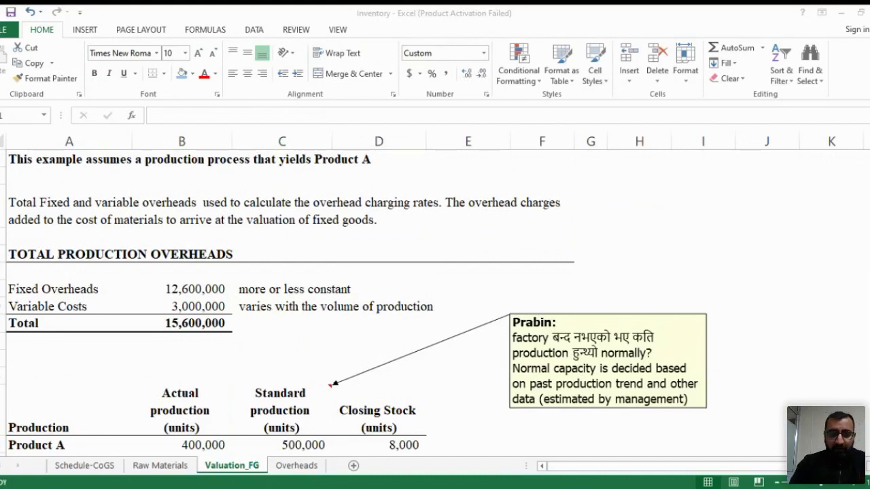
# - Remove bold from the Product A label in the Production table
pyautogui.press('Down')
pyautogui.press('Down')
pyautogui.press('Down')
pyautogui.press('Down')
pyautogui.press('Down')
pyautogui.press('Down')
pyautogui.press('Down')
pyautogui.press('Down')
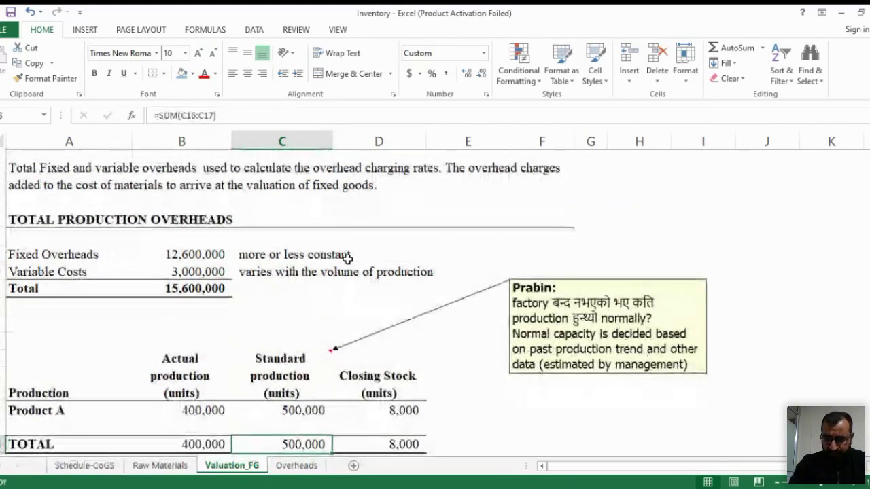
pyautogui.press('Left')
pyautogui.press('Left')
pyautogui.press('Down')
pyautogui.press('Down')
pyautogui.press('Down')
pyautogui.press('Up')
pyautogui.press('Up')
pyautogui.press('Up')
pyautogui.press('Up')
pyautogui.press('Up')
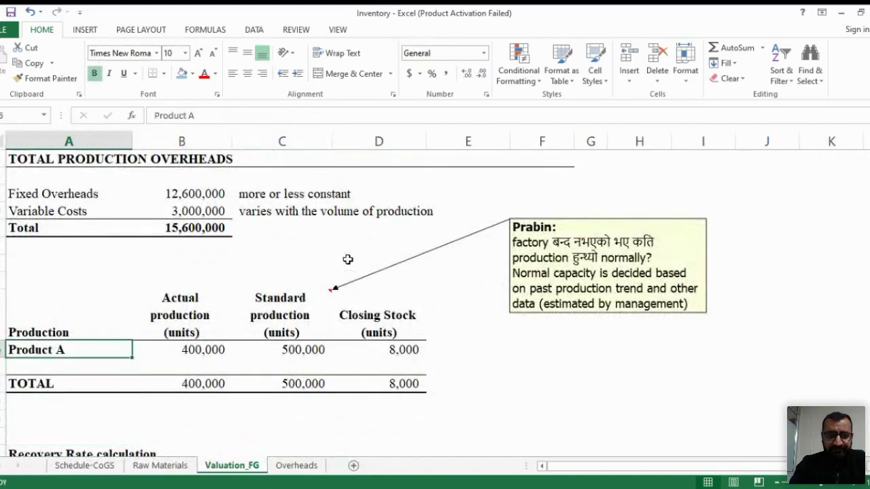
pyautogui.hotkey('ctrl', 'b')
pyautogui.hotkey('ctrl', 'b')
pyautogui.hotkey('ctrl', 'b')
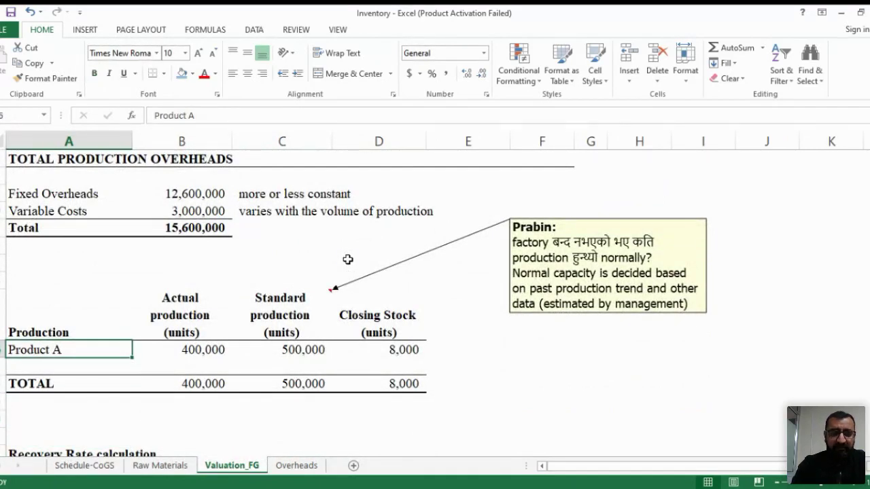
# - Try bold on Product A's actual production figure, restoring its regular weight
pyautogui.press('Right')
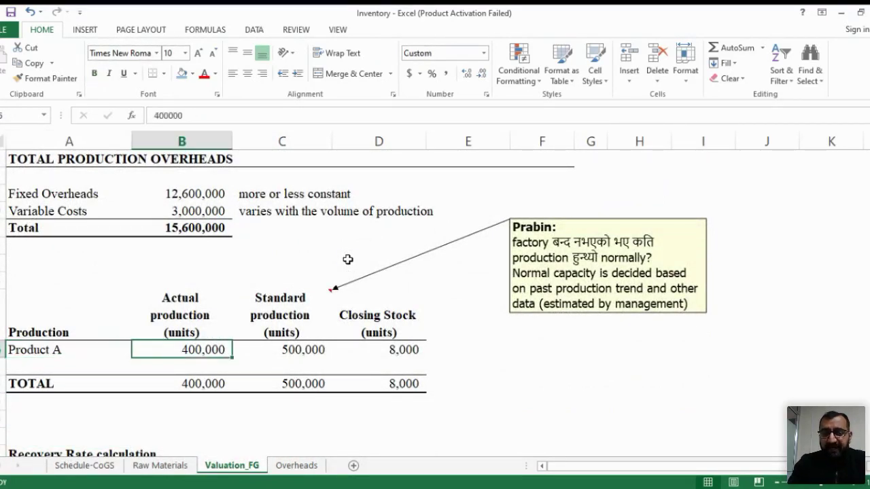
pyautogui.hotkey('shift', 'Up')
pyautogui.hotkey('shift', 'Up')
pyautogui.hotkey('shift', 'Down')
pyautogui.hotkey('shift', 'Down')
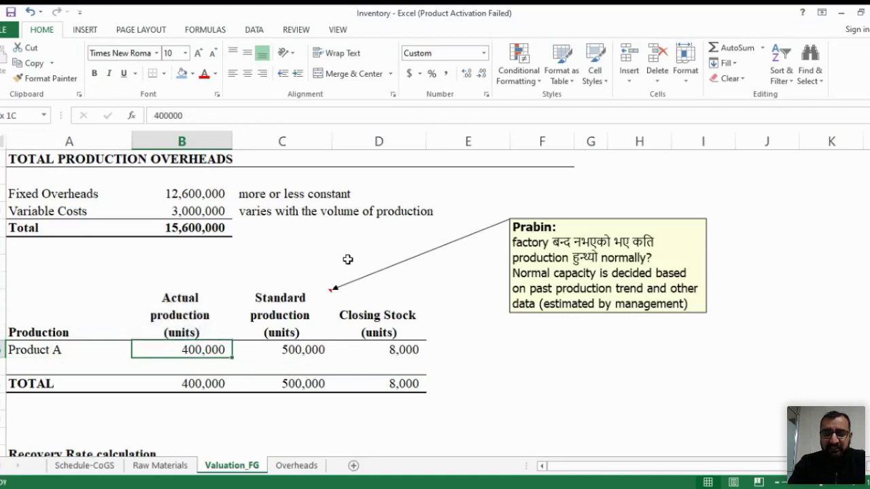
pyautogui.hotkey('ctrl', 'b')
pyautogui.hotkey('ctrl', 'b')
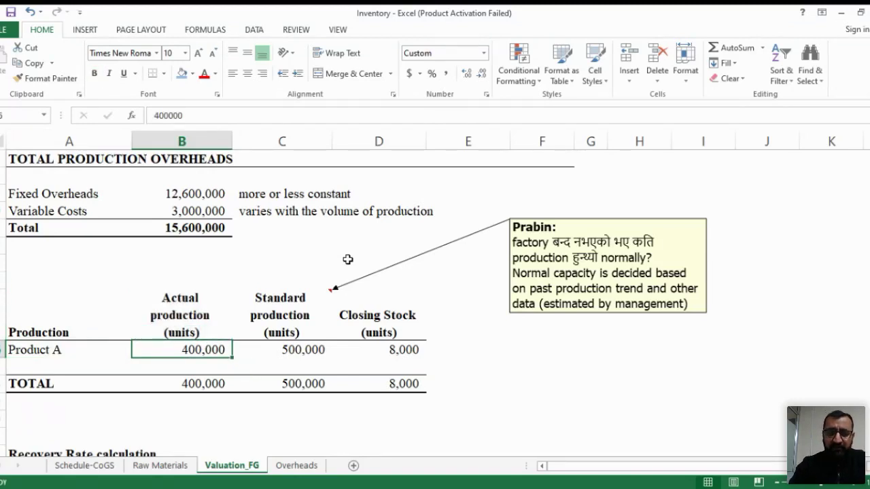
# - Make the TOTAL figure for actual production bold
pyautogui.press('Down')
pyautogui.press('Down')
pyautogui.hotkey('ctrl', 'b')
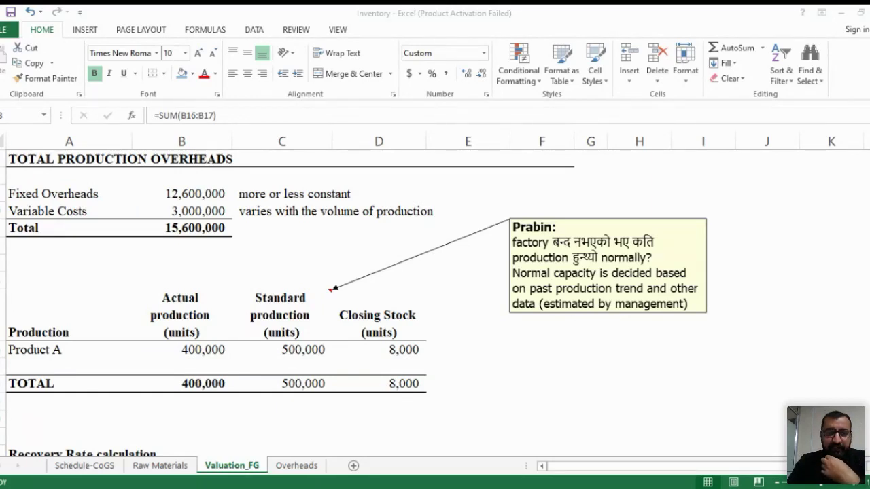
# - Change the Standard production column heading to Standard/ normal production (units)
pyautogui.press('Up')
pyautogui.press('Up')
pyautogui.press('Up')
pyautogui.press('Up')
pyautogui.press('Right')
pyautogui.press('Down')
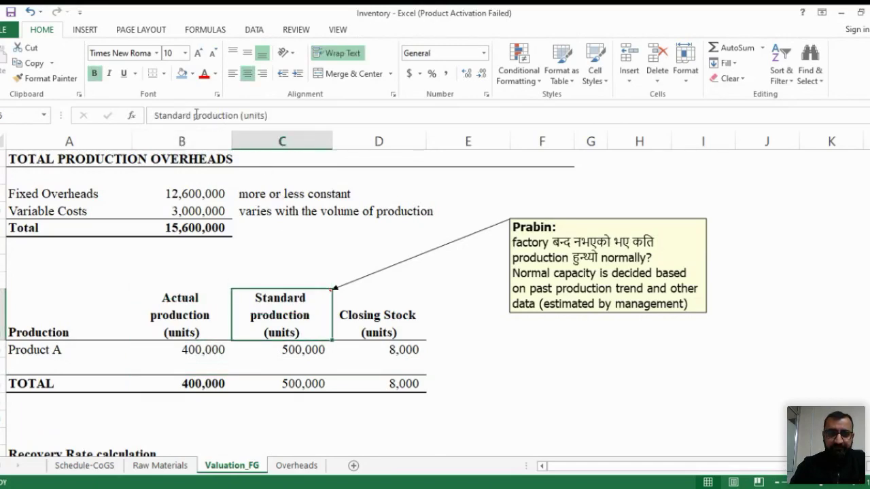
pyautogui.click(192, 115)
pyautogui.write('/ ')
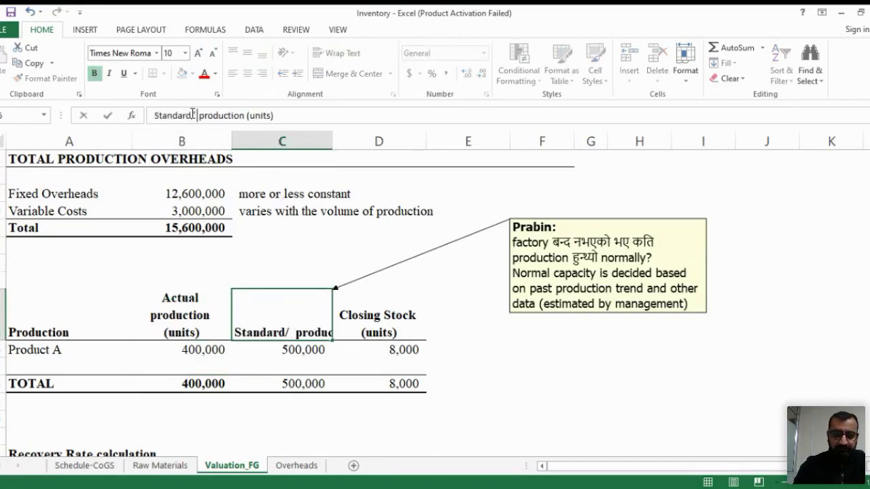
pyautogui.write('norm')
pyautogui.press('BackSpace')
pyautogui.write('rmal')
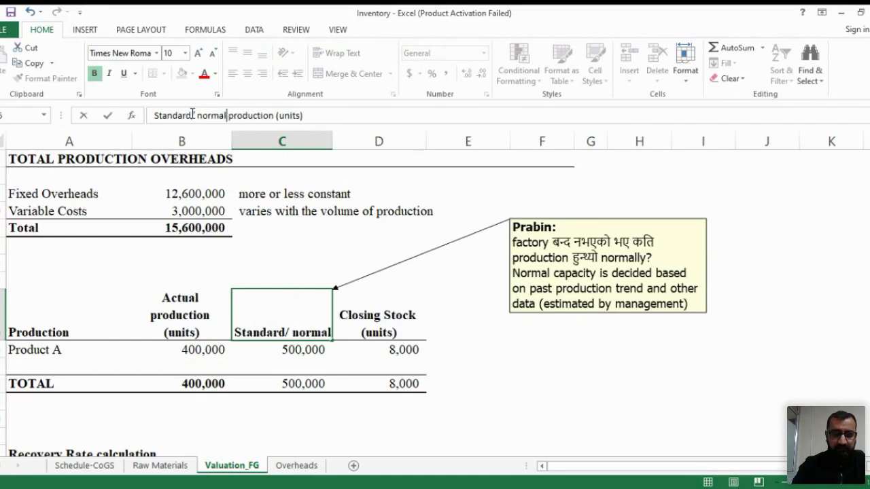
pyautogui.press('Return')
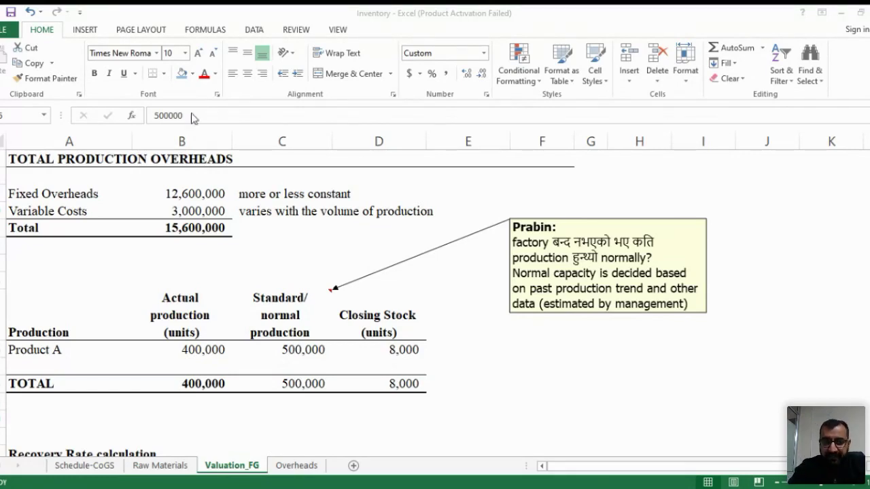
# - Try bold on the Variable Costs label, amount and note, restoring their regular weight
pyautogui.press('Up')
pyautogui.press('Up')
pyautogui.press('Up')
pyautogui.press('Up')
pyautogui.press('Up')
pyautogui.press('Up')
pyautogui.press('Up')
pyautogui.press('Up')
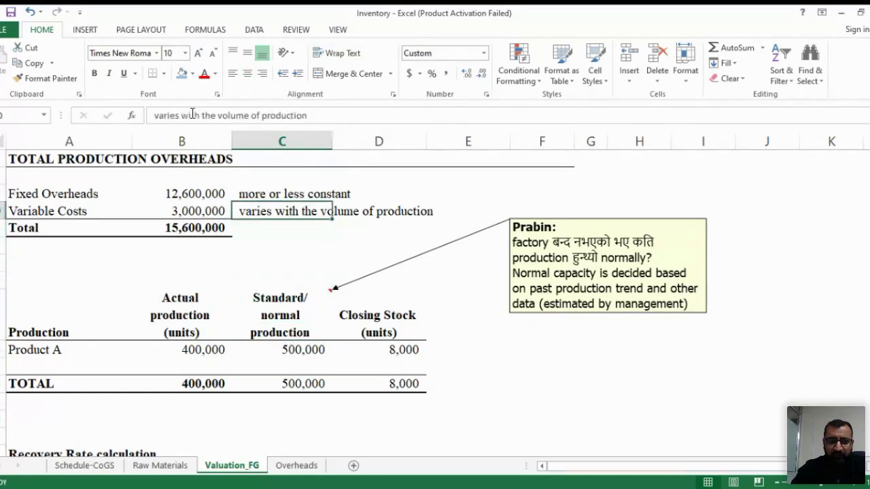
pyautogui.hotkey('shift', 'Left')
pyautogui.hotkey('shift', 'Left')
pyautogui.hotkey('ctrl', 'b')
pyautogui.hotkey('ctrl', 'b')
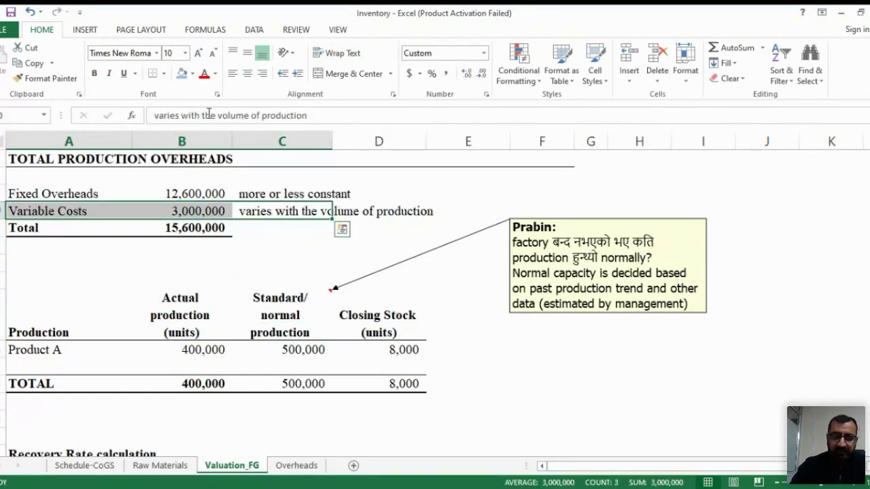
pyautogui.hotkey('alt', 'Tab')
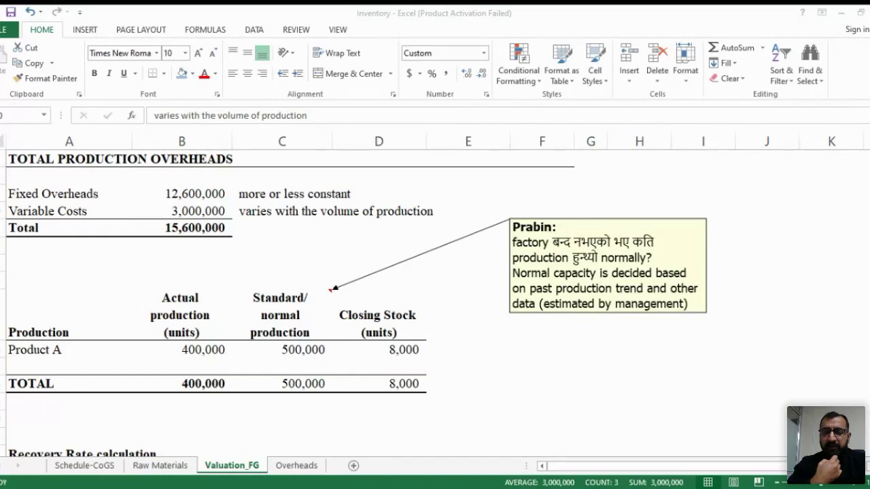
pyautogui.hotkey('alt', 'Tab')
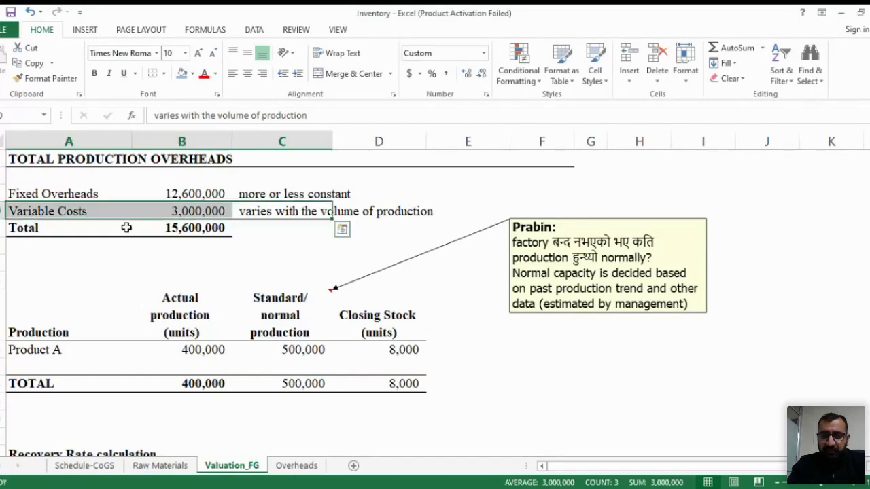
pyautogui.click(301, 348)
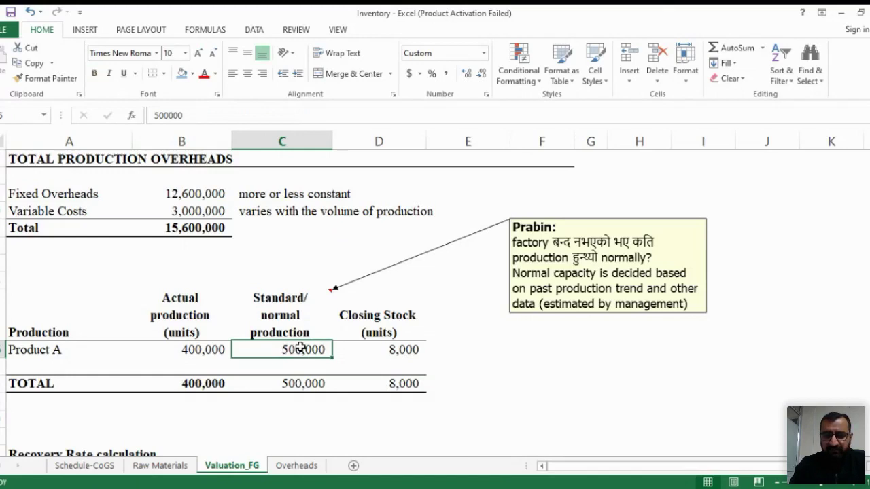
pyautogui.click(191, 216)
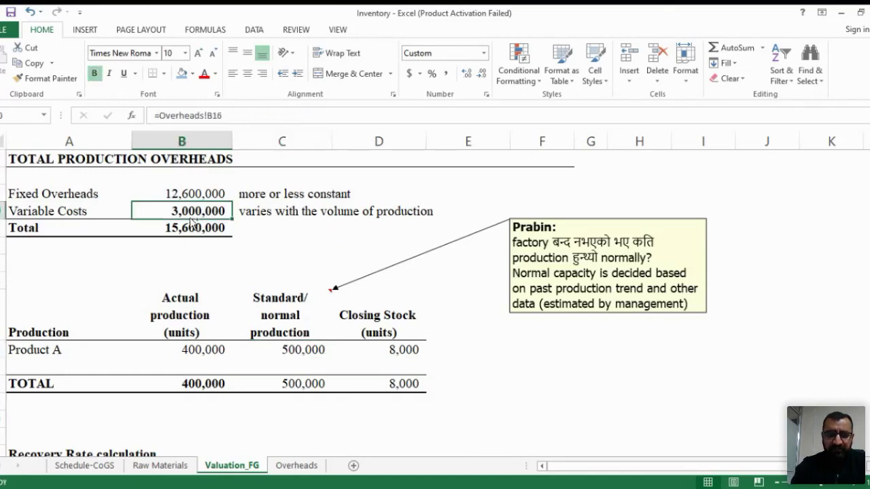
pyautogui.hotkey('alt', 'Tab')
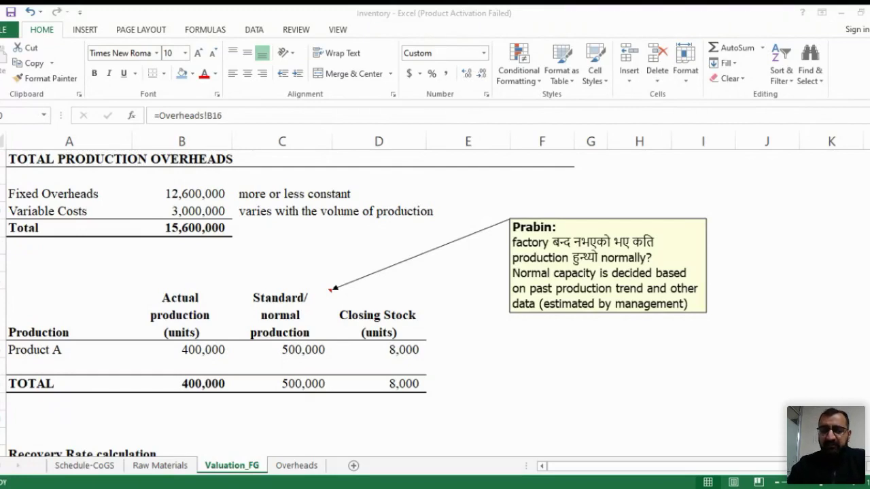
pyautogui.click(191, 219)
pyautogui.press('Down')
pyautogui.press('Down')
pyautogui.press('Left')
pyautogui.press('Up')
pyautogui.press('Right')
pyautogui.press('Up')
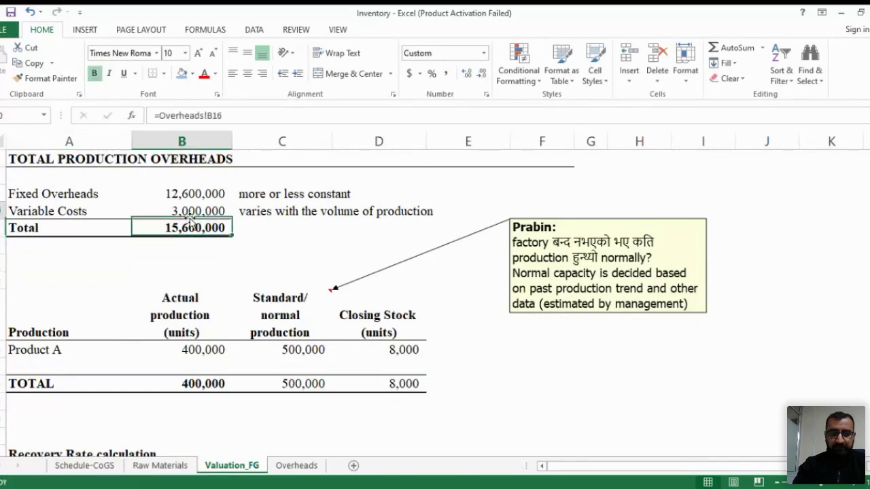
# - Move the comment attached to the Standard/ normal production heading down, clear of the overhead rows
pyautogui.press('Up')
pyautogui.press('Right')
pyautogui.press('Right')
pyautogui.press('Right')
pyautogui.press('Right')
pyautogui.press('Left')
pyautogui.press('Right')
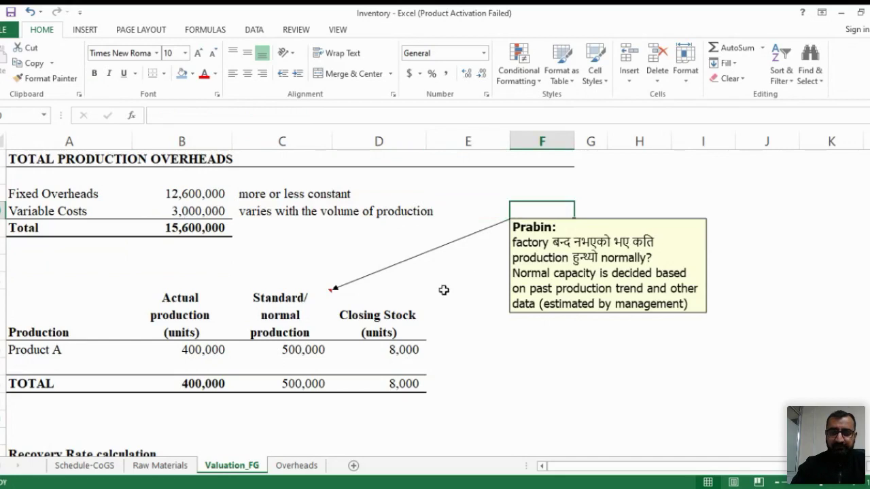
pyautogui.hotkey('shift', 'F2')
pyautogui.moveTo(623, 220); pyautogui.dragTo(520, 276)
pyautogui.click(468, 206)
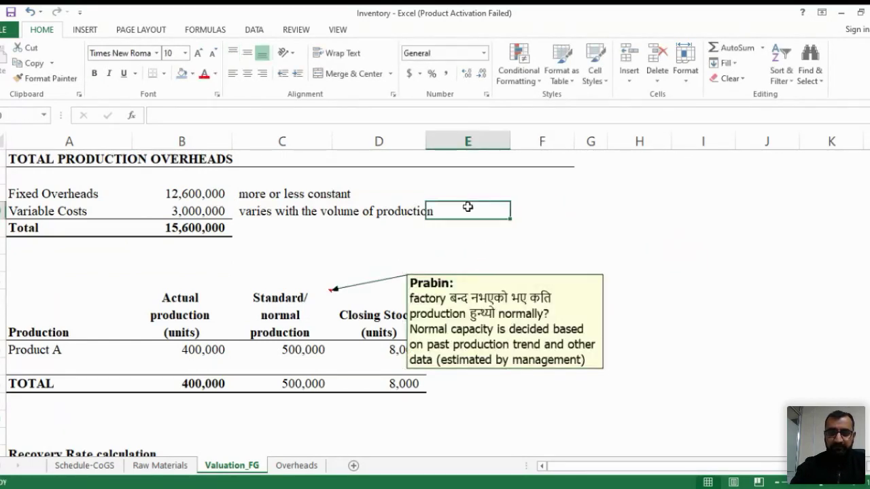
# - Enter the note allocated based on actual production in column F of the Variable Costs row
pyautogui.press('Right')
pyautogui.write('allocated')
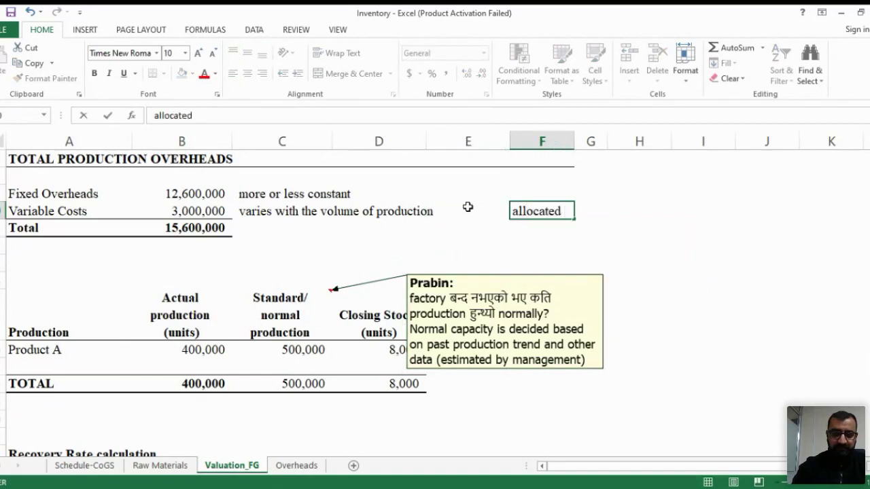
pyautogui.write(' based on a')
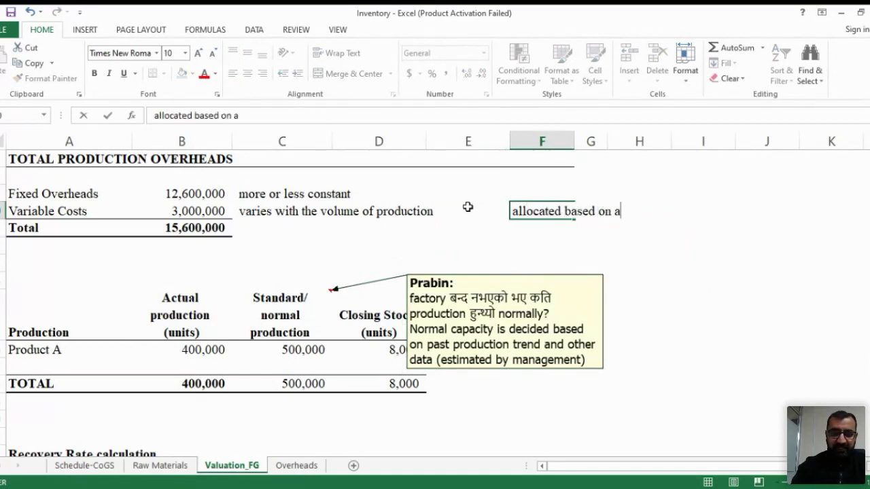
pyautogui.write('ctual production')
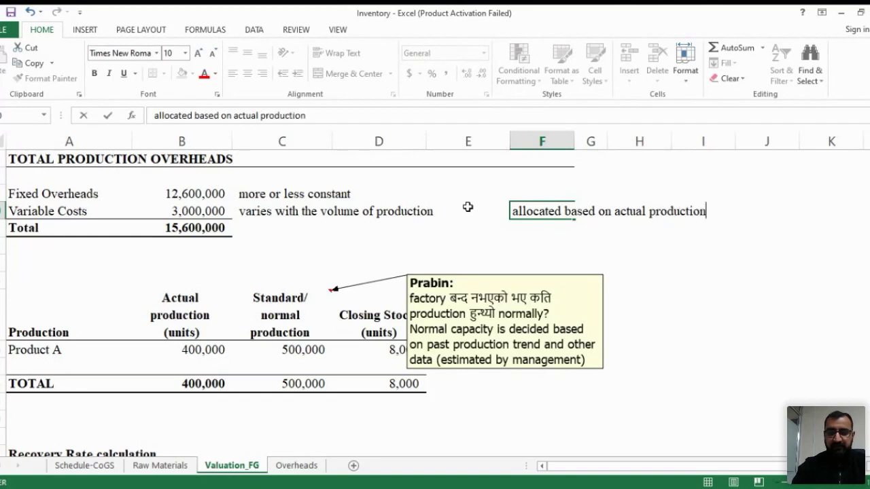
pyautogui.press('Return')
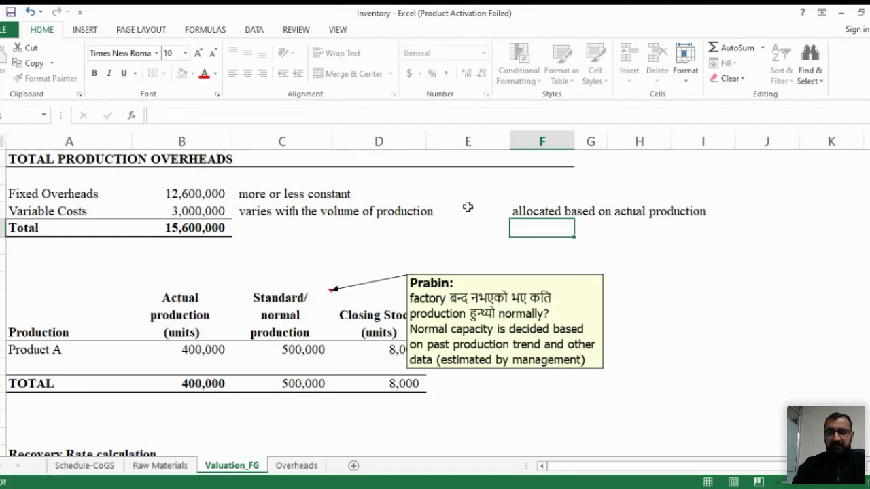
# - Move the standard production comment sideways so that it clears the Closing Stock column
pyautogui.click(603, 335)
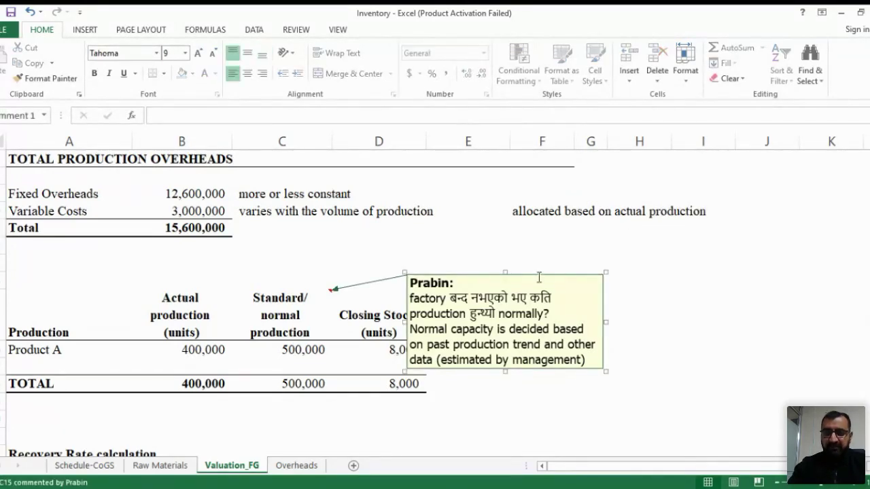
pyautogui.moveTo(537, 274); pyautogui.dragTo(605, 275)
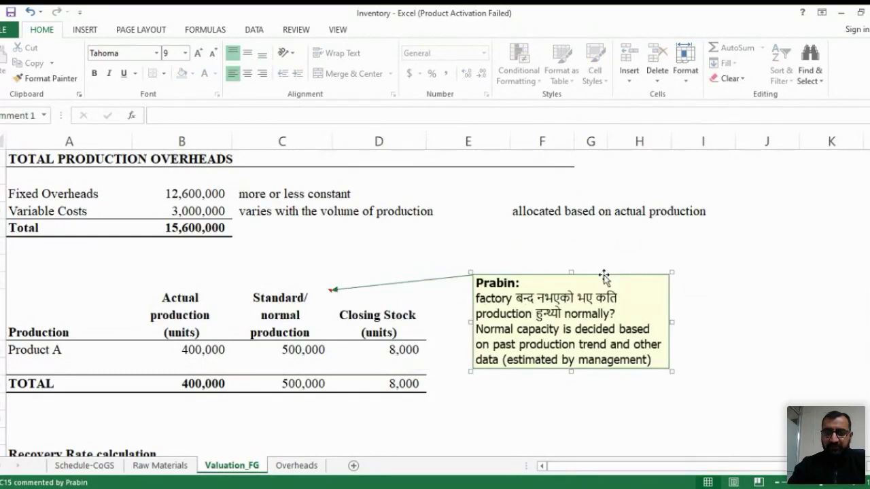
pyautogui.click(367, 310)
# - Try bold on Product A's standard production figure, restoring its regular weight
pyautogui.press('Left')
pyautogui.press('Down')
pyautogui.hotkey('ctrl', 'b')
pyautogui.hotkey('ctrl', 'b')
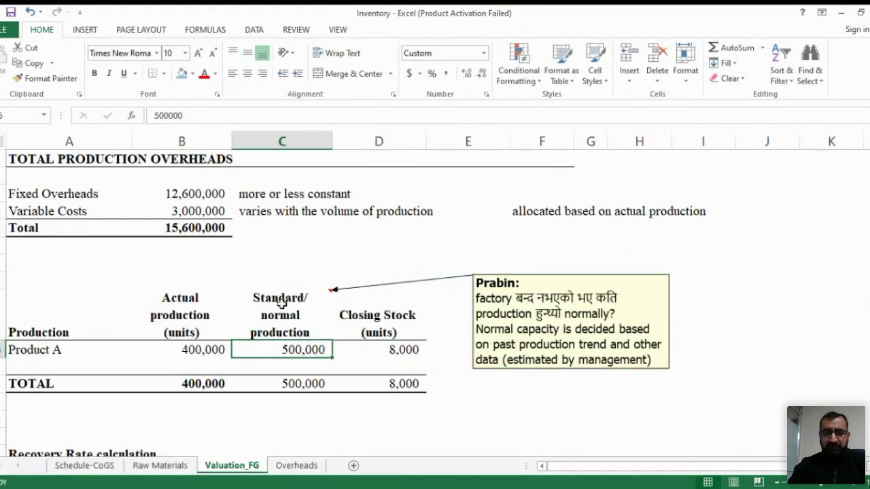
# - Try bold on the Variable Costs amount, restoring its regular weight
pyautogui.moveTo(294, 359); pyautogui.dragTo(268, 356)
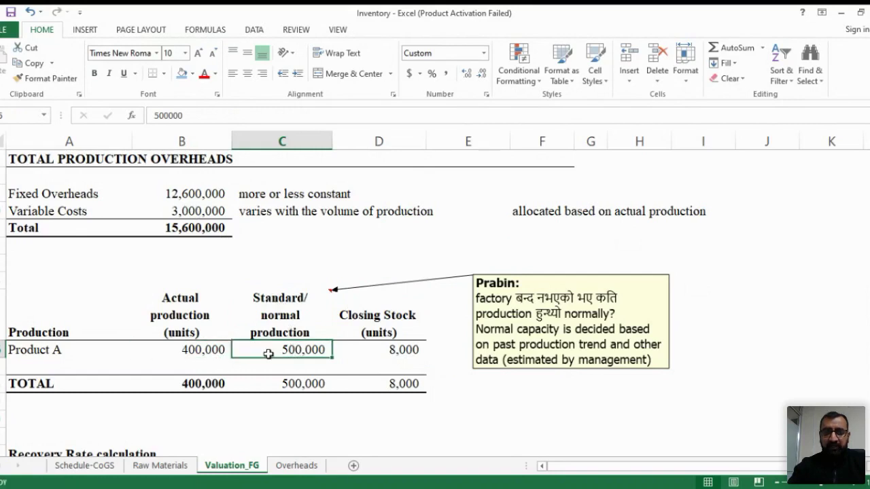
pyautogui.click(169, 211)
pyautogui.hotkey('ctrl', 'b')
pyautogui.hotkey('ctrl', 'b')
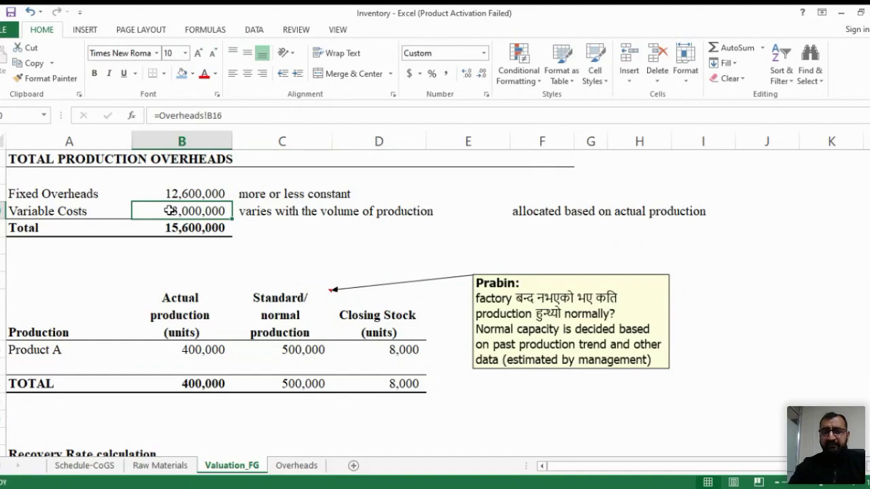
pyautogui.hotkey('alt', 'Tab')
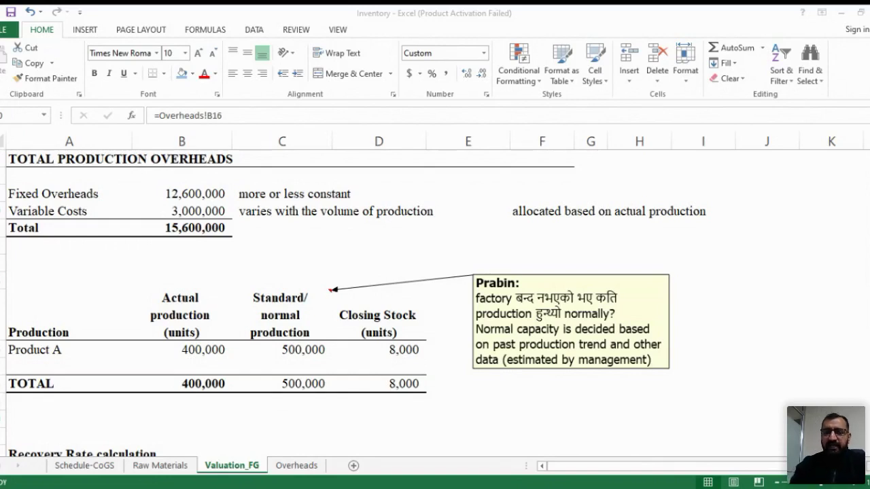
# - Enter the note 2 months factory closed/ idle in column C, just below the overheads Total row
pyautogui.press('Down')
pyautogui.press('Down')
pyautogui.press('Right')
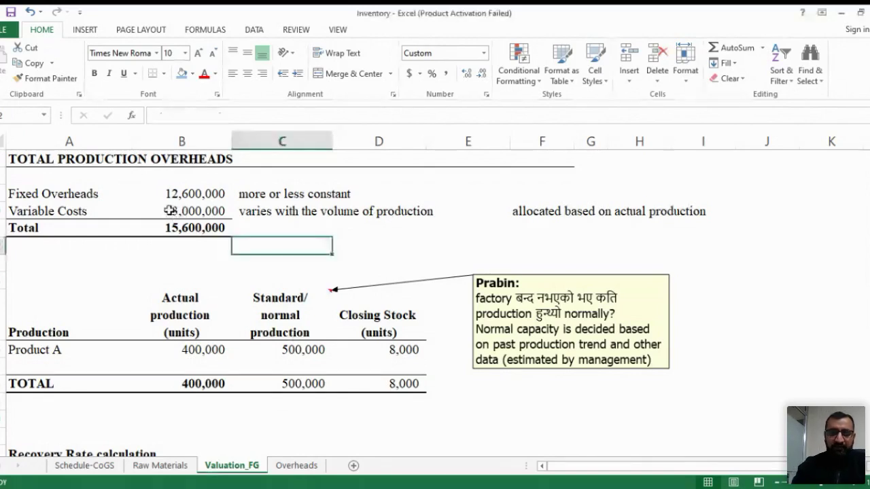
pyautogui.write('2 month')
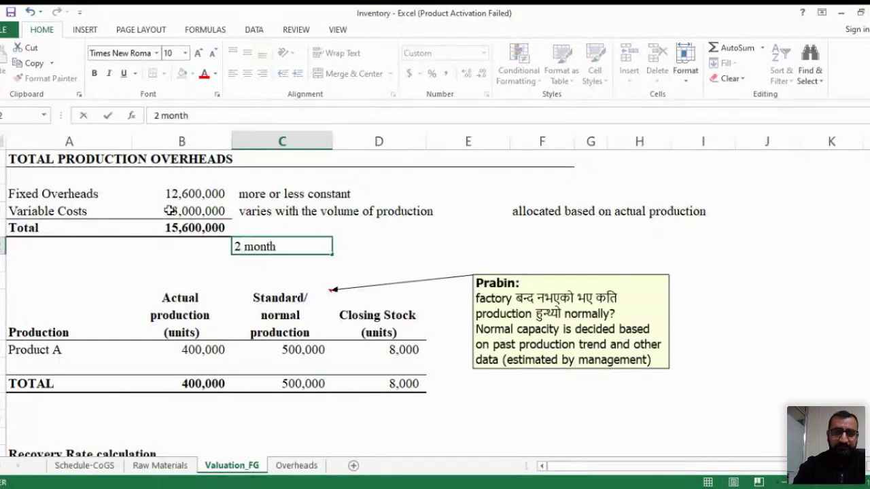
pyautogui.write('s factor')
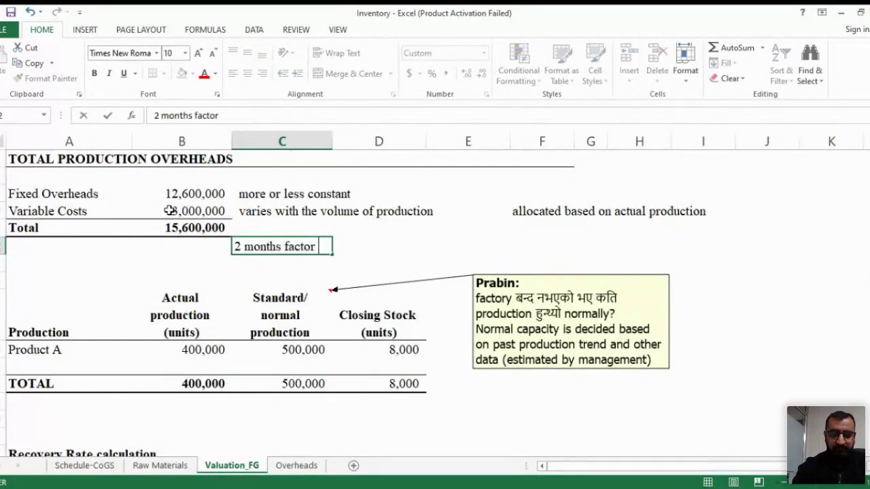
pyautogui.press('BackSpace')
pyautogui.write('y')
pyautogui.write(' closed/ kl')
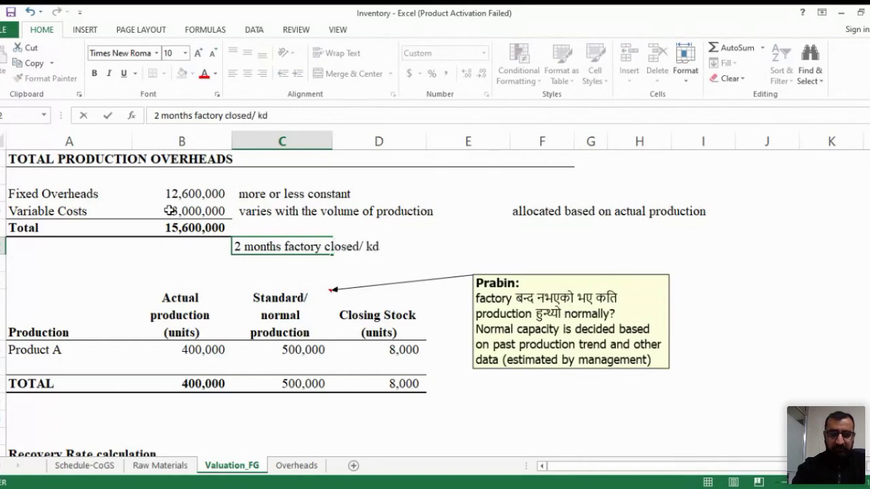
pyautogui.press('BackSpace')
pyautogui.press('BackSpace')
pyautogui.write('idle')
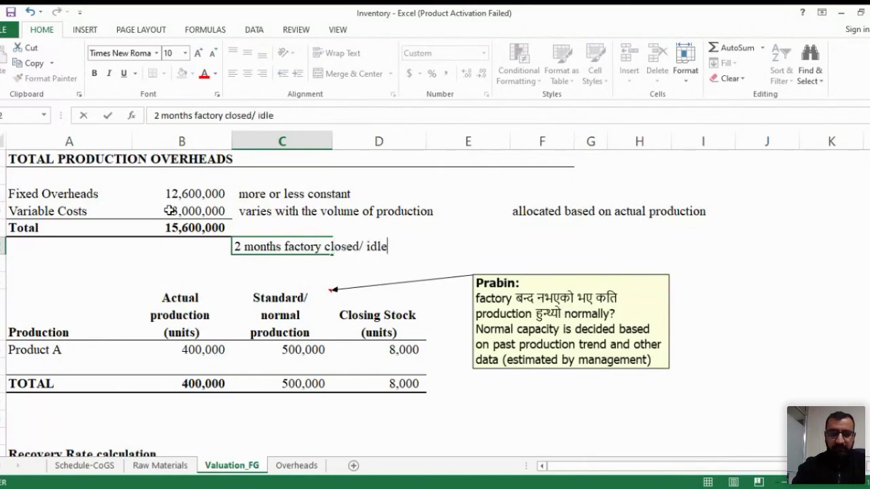
pyautogui.press('Return')
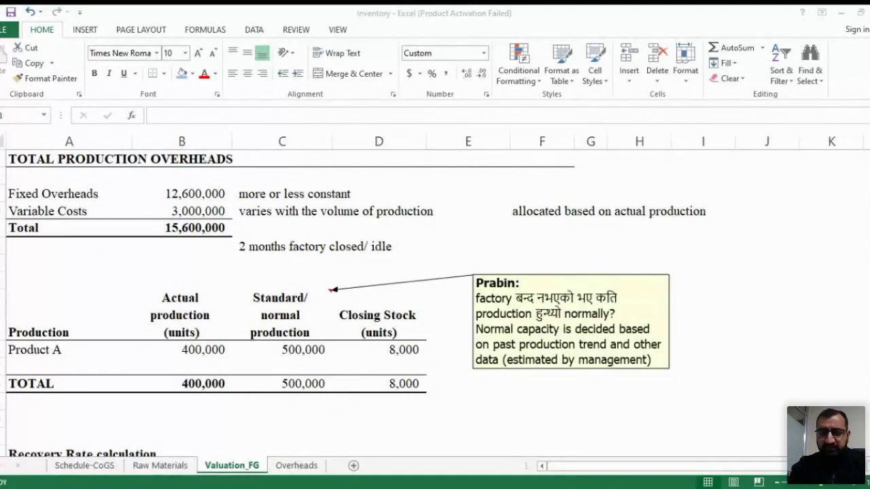
pyautogui.click(279, 262)
pyautogui.click(279, 246)
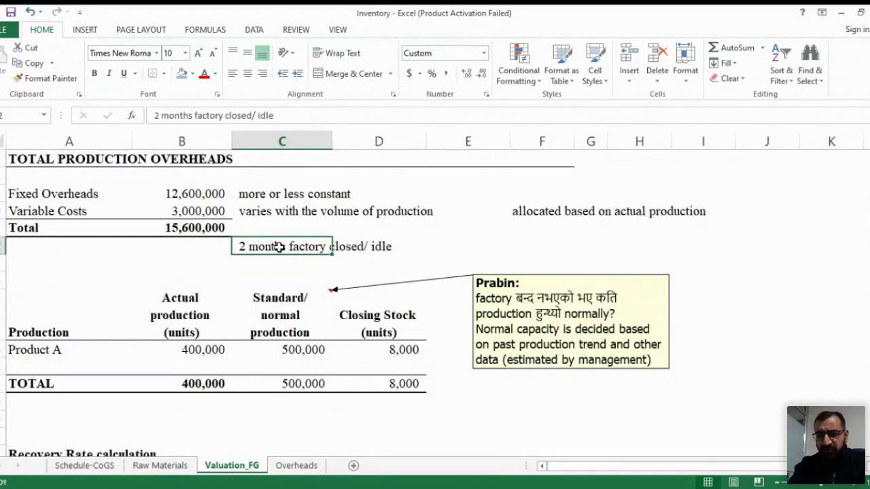
pyautogui.click(203, 189)
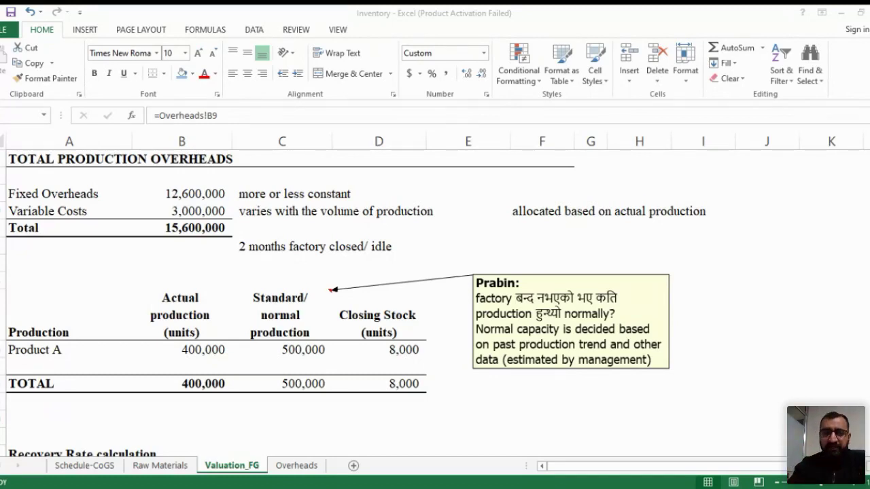
pyautogui.click(205, 193)
pyautogui.click(174, 293)
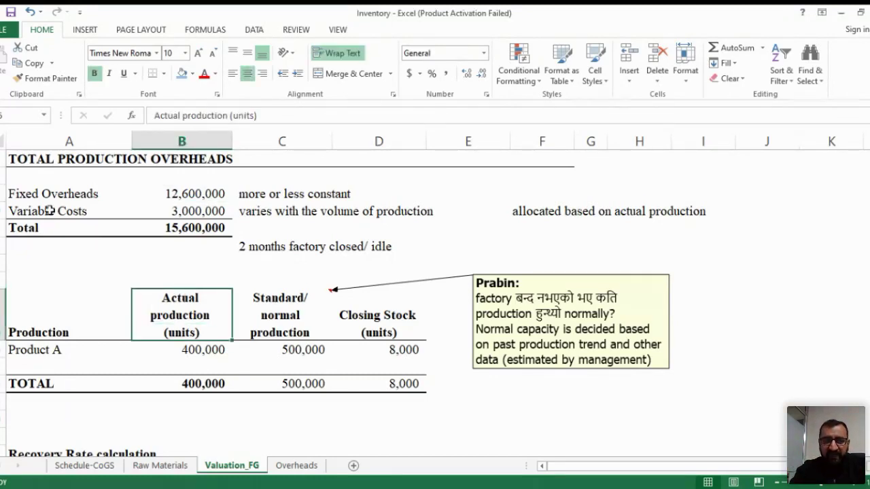
# - Try bold on the Variable Costs label together with its amount, restoring their regular weight
pyautogui.moveTo(72, 212); pyautogui.dragTo(181, 212)
pyautogui.hotkey('ctrl', 'b')
pyautogui.hotkey('ctrl', 'b')
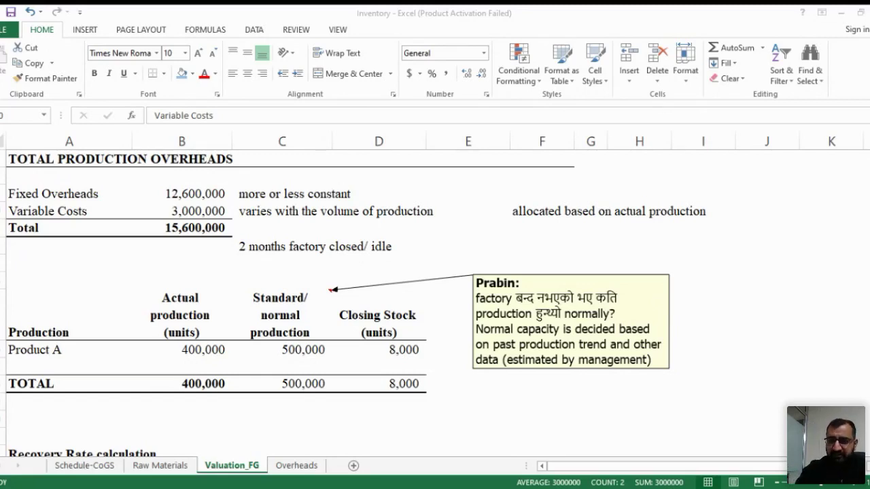
# - Set Product A's fixed loading rate to its fixed overheads divided by its standard production, using =B25/C16
pyautogui.press('Down')
pyautogui.press('Down')
pyautogui.press('Down')
pyautogui.press('Down')
pyautogui.press('Down')
pyautogui.press('Down')
pyautogui.press('Down')
pyautogui.press('Down')
pyautogui.press('Down')
pyautogui.press('Down')
pyautogui.press('Down')
pyautogui.press('Down')
pyautogui.press('Down')
pyautogui.press('Down')
pyautogui.press('Down')
pyautogui.press('Down')
pyautogui.press('Down')
pyautogui.press('Down')
pyautogui.press('Down')
pyautogui.press('Down')
pyautogui.press('Down')
pyautogui.press('Down')
pyautogui.press('Down')
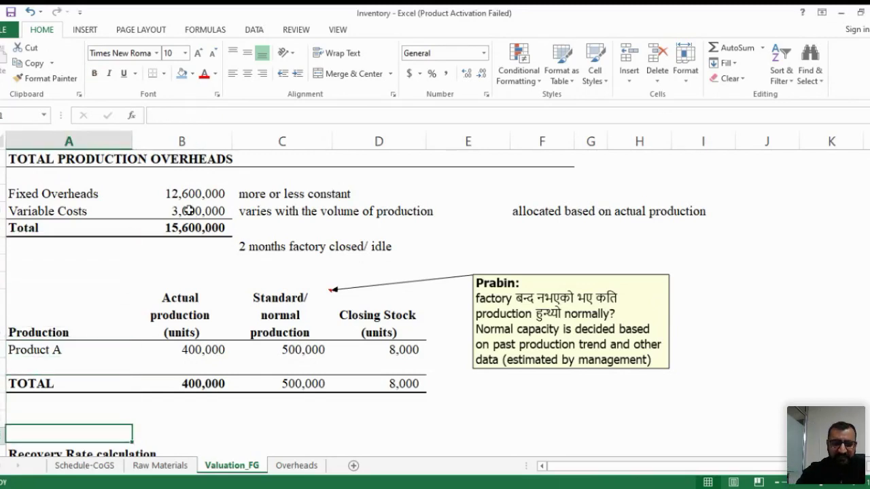
pyautogui.press('Up')
pyautogui.press('Up')
pyautogui.press('Up')
pyautogui.press('Up')
pyautogui.press('Up')
pyautogui.press('Up')
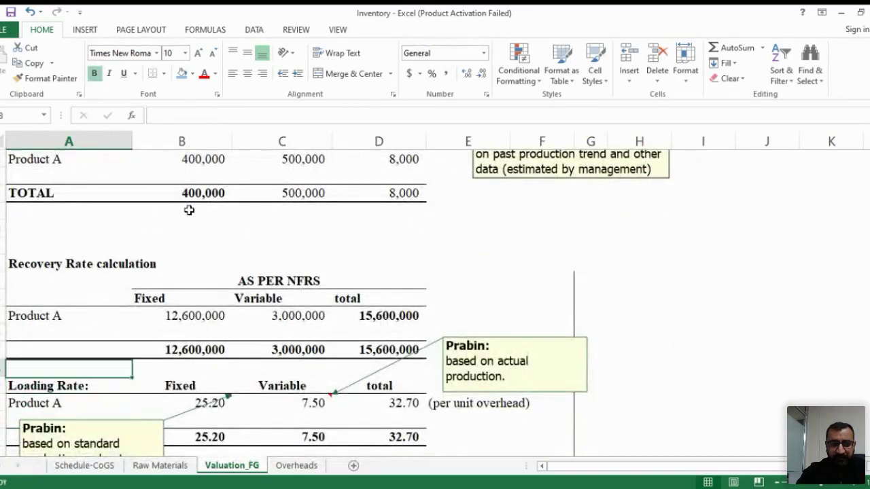
pyautogui.hotkey('shift', 'Right')
pyautogui.hotkey('shift', 'Right')
pyautogui.hotkey('shift', 'Right')
pyautogui.press('Down')
pyautogui.press('Down')
pyautogui.press('Down')
pyautogui.press('Down')
pyautogui.press('Down')
pyautogui.press('Right')
pyautogui.press('Up')
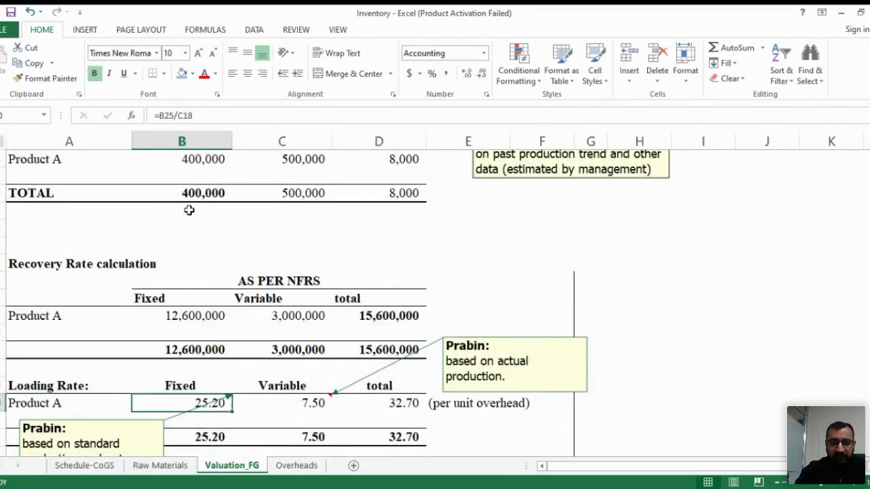
pyautogui.write('=')
pyautogui.press('Up')
pyautogui.press('Up')
pyautogui.press('Up')
pyautogui.press('Up')
pyautogui.press('Up')
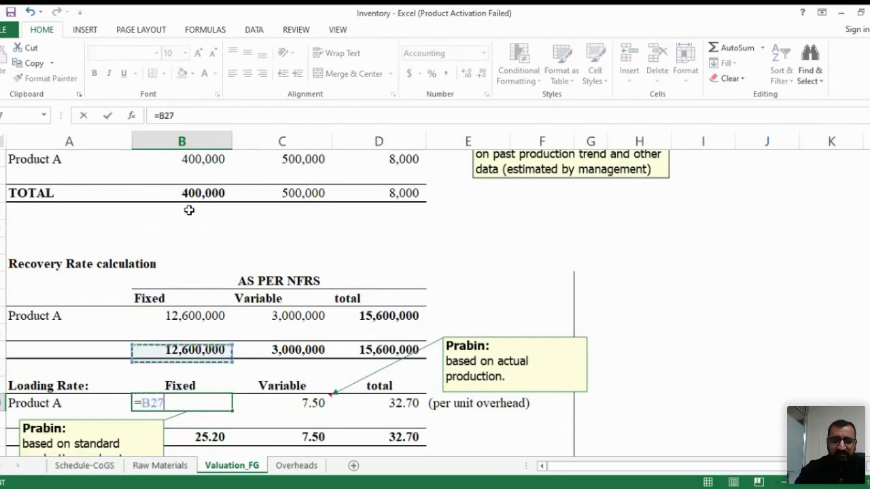
pyautogui.write('/')
pyautogui.press('Up')
pyautogui.press('Up')
pyautogui.press('Up')
pyautogui.press('Up')
pyautogui.press('Up')
pyautogui.press('Up')
pyautogui.press('Up')
pyautogui.press('Up')
pyautogui.press('Up')
pyautogui.press('Up')
pyautogui.press('Up')
pyautogui.press('Up')
pyautogui.press('Up')
pyautogui.press('Up')
pyautogui.press('Up')
pyautogui.press('Down')
pyautogui.press('Right')
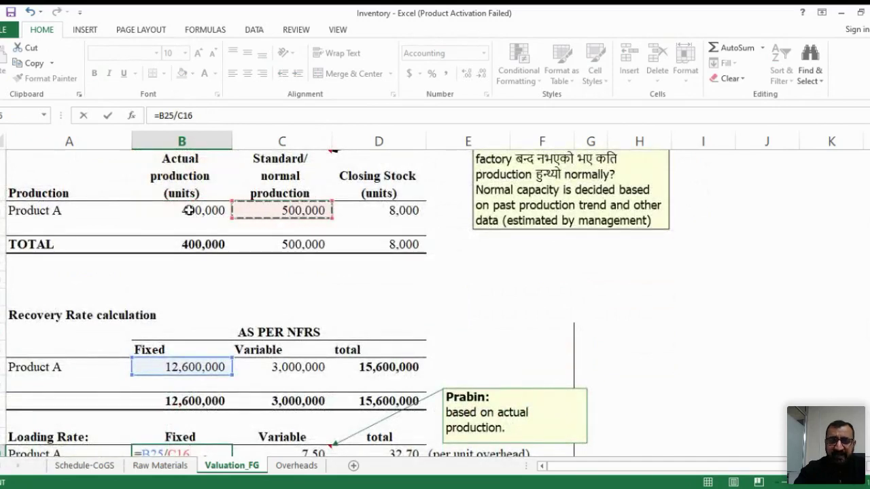
pyautogui.press('Return')
pyautogui.press('Up')
pyautogui.press('Up')
pyautogui.press('Up')
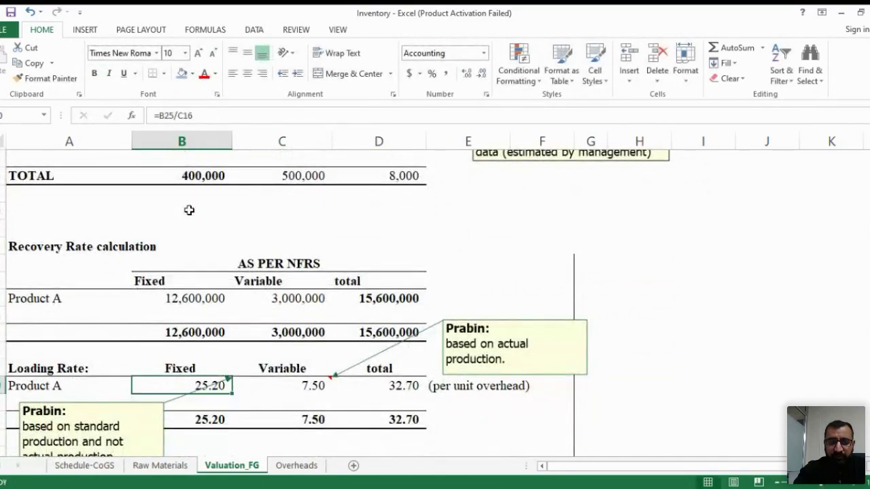
pyautogui.press('Left')
pyautogui.press('Right')
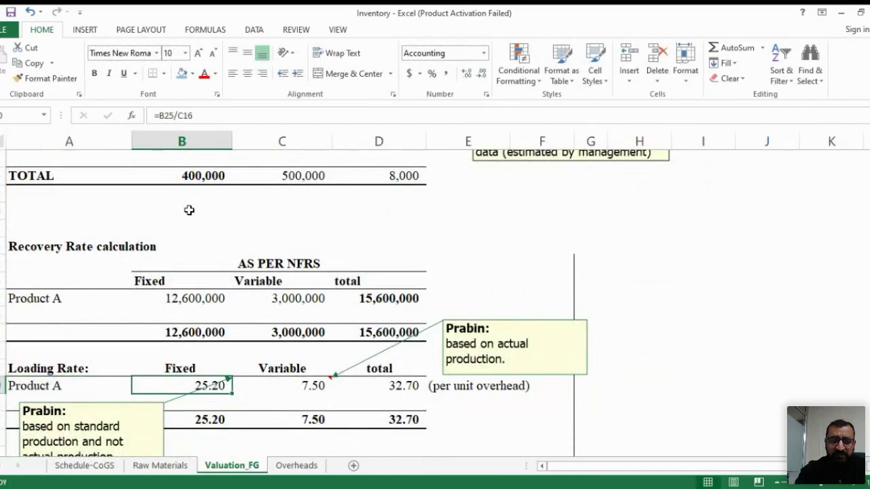
pyautogui.hotkey('alt', 'Tab')
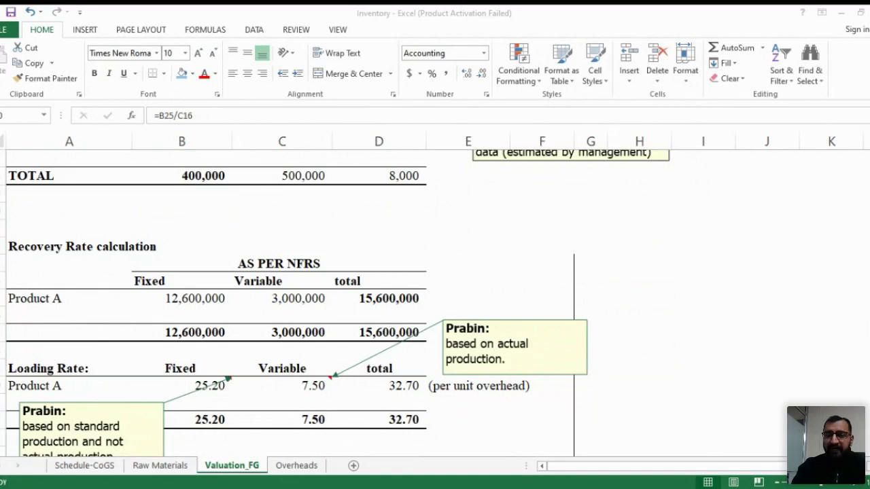
# - Set Product A's variable loading rate to its variable overheads divided by its actual production, using =C25/B16
pyautogui.press('Right')
pyautogui.write('=')
pyautogui.press('Up')
pyautogui.press('Up')
pyautogui.press('Up')
pyautogui.press('Up')
pyautogui.press('Up')
pyautogui.write('/')
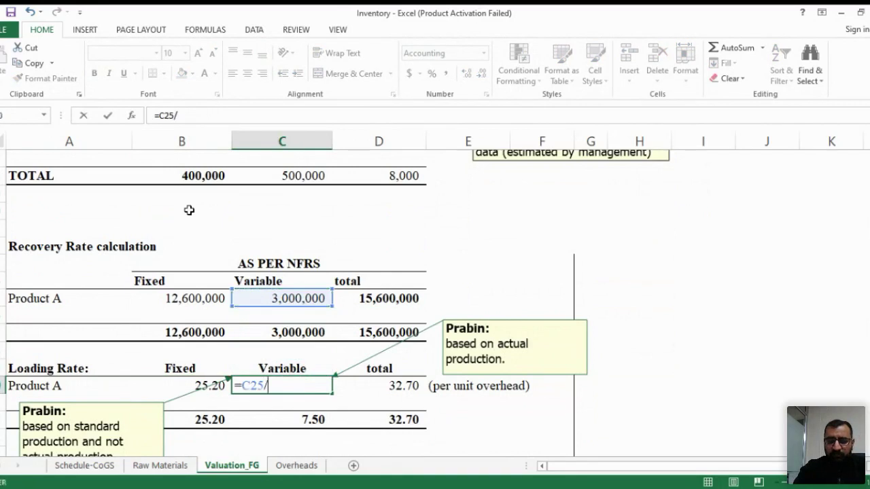
pyautogui.press('Up')
pyautogui.press('Up')
pyautogui.press('Up')
pyautogui.press('Up')
pyautogui.press('Up')
pyautogui.press('Up')
pyautogui.press('Up')
pyautogui.press('Up')
pyautogui.press('Up')
pyautogui.press('Up')
pyautogui.press('Up')
pyautogui.press('Up')
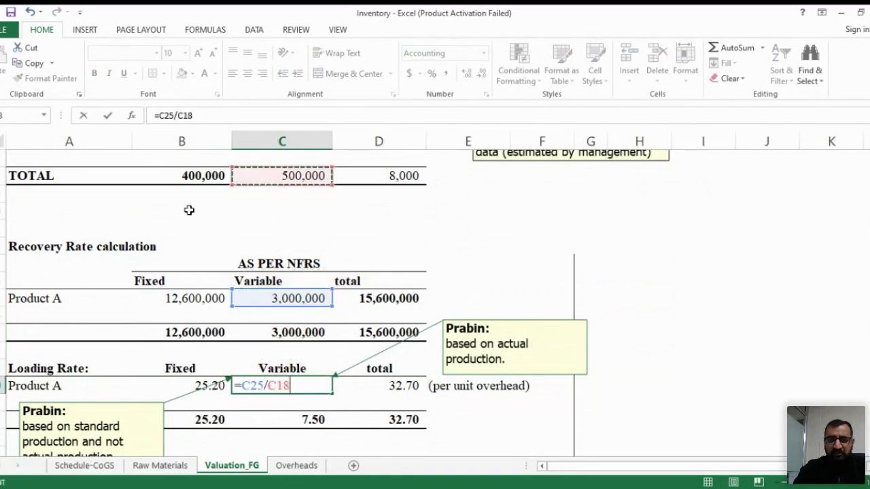
pyautogui.press('Up')
pyautogui.press('Up')
pyautogui.press('Left')
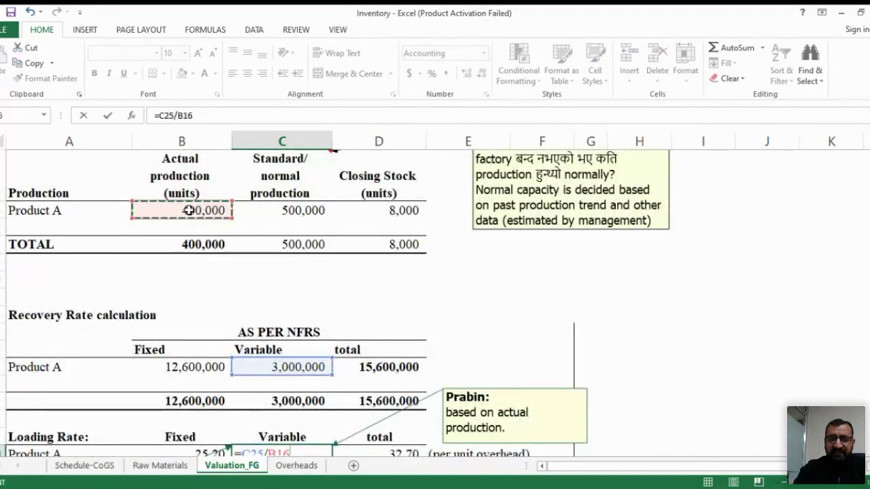
pyautogui.press('Return')
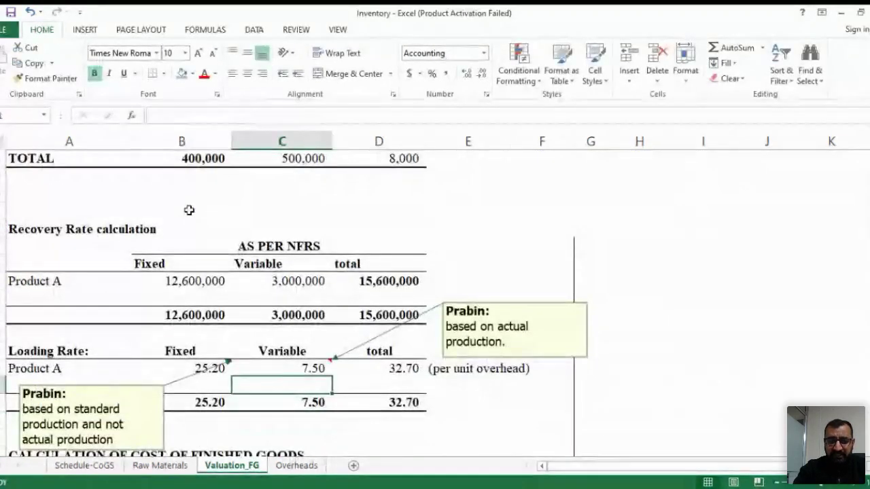
# - Try bold on Product A's fixed and variable loading rates, restoring their regular weight
pyautogui.press('Up')
pyautogui.press('Left')
pyautogui.hotkey('ctrl', 'b')
pyautogui.hotkey('ctrl', 'b')
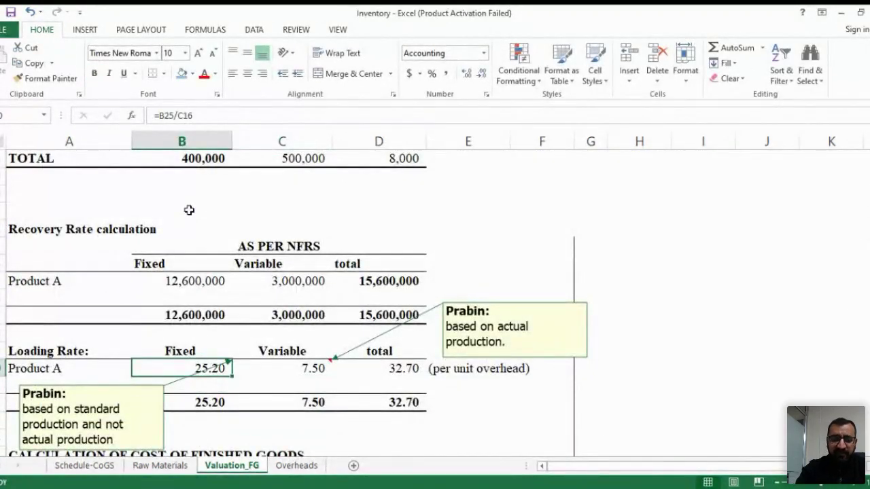
pyautogui.press('Right')
pyautogui.hotkey('ctrl', 'b')
pyautogui.hotkey('ctrl', 'b')
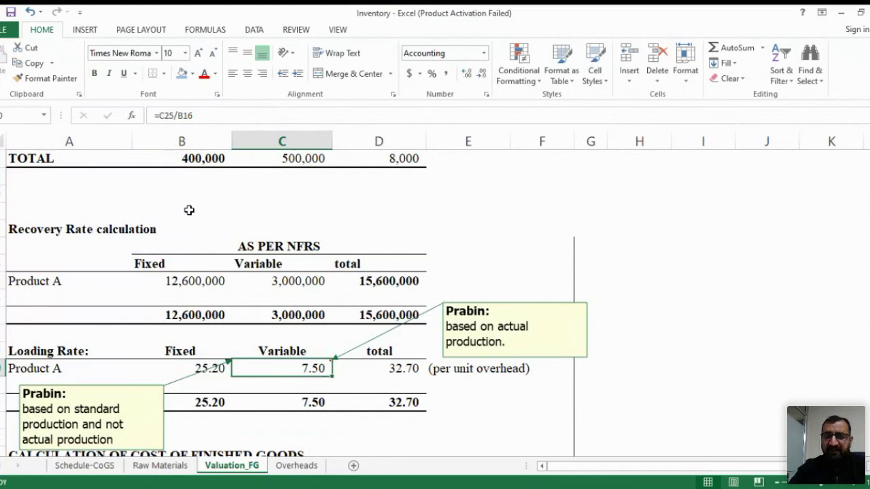
pyautogui.hotkey('alt', 'Tab')
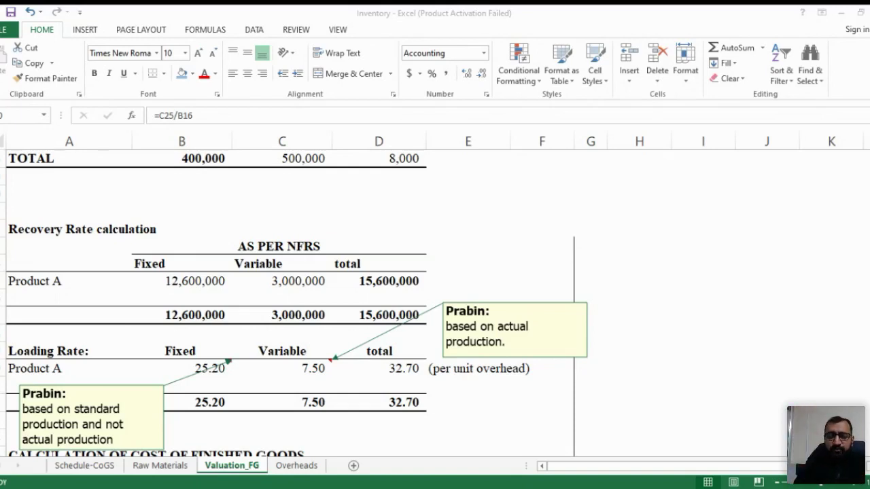
# - Examine the cost of finished goods calculation, from the per unit cost block back up to Product A's Variable OH formula
pyautogui.press('Down')
pyautogui.press('Down')
pyautogui.press('Down')
pyautogui.press('Down')
pyautogui.press('Down')
pyautogui.press('Down')
pyautogui.press('Down')
pyautogui.press('Down')
pyautogui.press('Down')
pyautogui.press('Down')
pyautogui.press('Down')
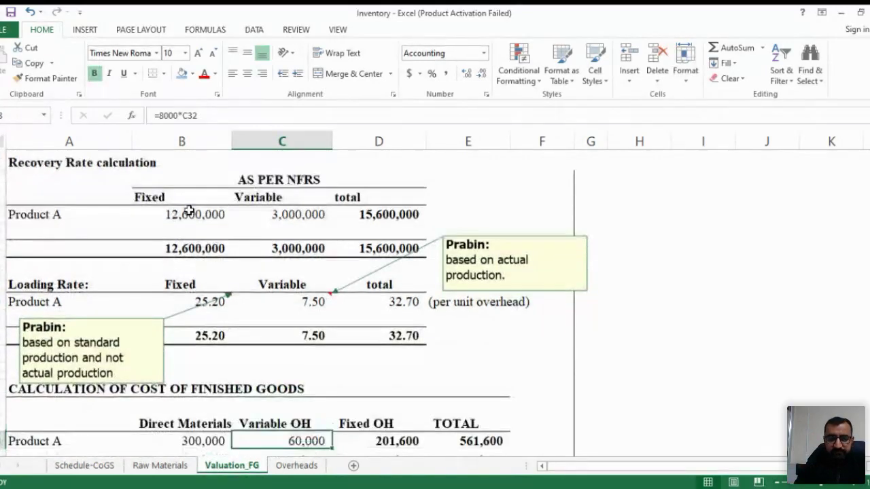
pyautogui.press('Down')
pyautogui.press('Down')
pyautogui.press('Down')
pyautogui.press('Down')
pyautogui.press('Down')
pyautogui.press('Left')
pyautogui.press('Left')
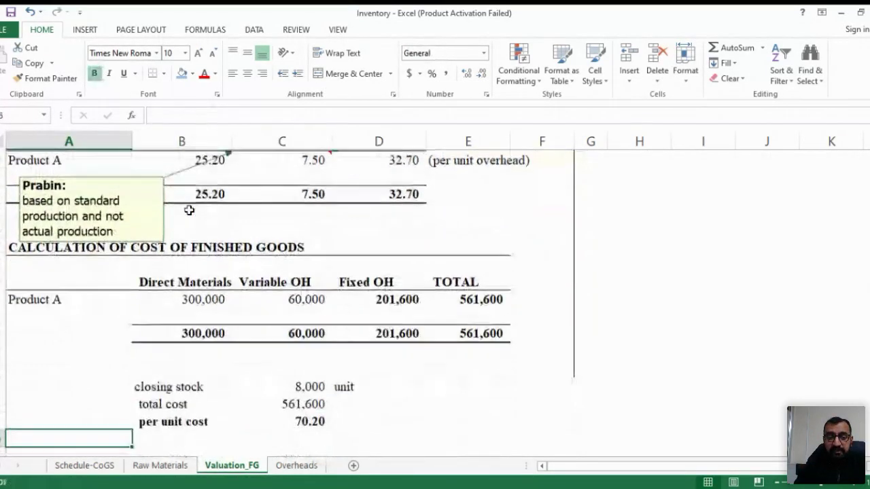
pyautogui.press('Up')
pyautogui.press('Right')
pyautogui.press('Up')
pyautogui.press('Up')
pyautogui.press('Up')
pyautogui.press('Up')
pyautogui.press('Up')
pyautogui.press('Up')
pyautogui.press('Up')
pyautogui.press('Right')
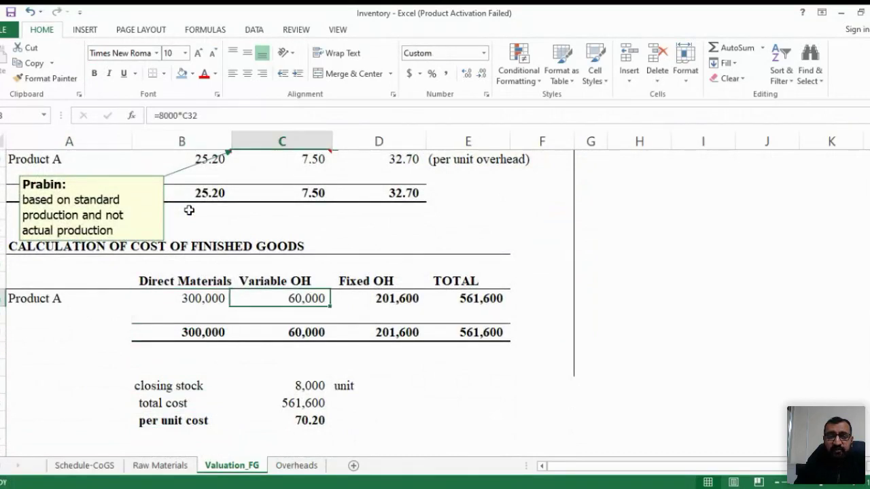
# - Set Product A's Variable OH to its variable loading rate times 8,000 units, using =C30*8000
pyautogui.write('=')
pyautogui.press('Up')
pyautogui.press('Up')
pyautogui.press('Up')
pyautogui.press('Up')
pyautogui.press('Up')
pyautogui.press('Up')
pyautogui.press('Up')
pyautogui.press('Up')
pyautogui.press('Up')
pyautogui.press('Up')
pyautogui.press('Down')
pyautogui.press('Down')
pyautogui.write('*8000')
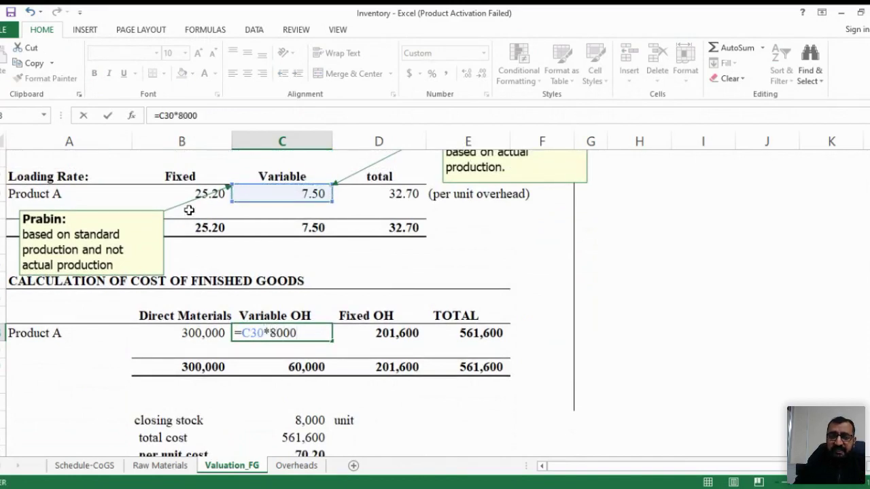
pyautogui.hotkey('ctrl', 'Return')
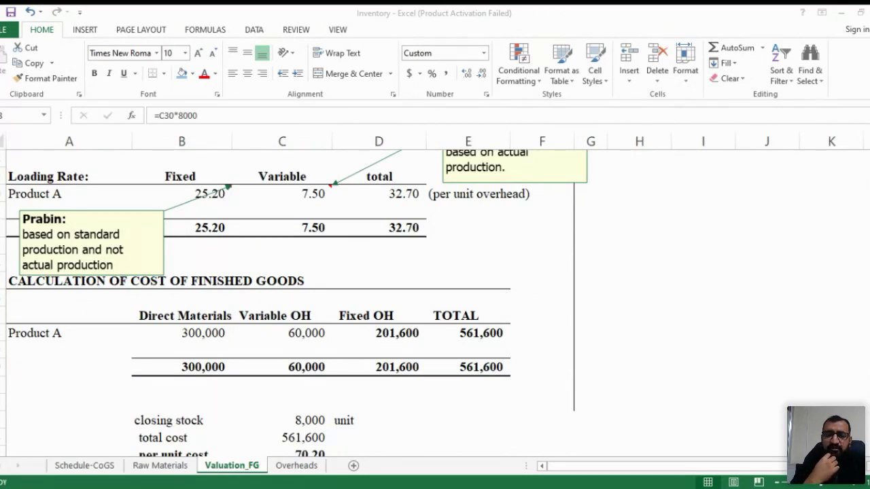
pyautogui.hotkey('alt', 'Tab')
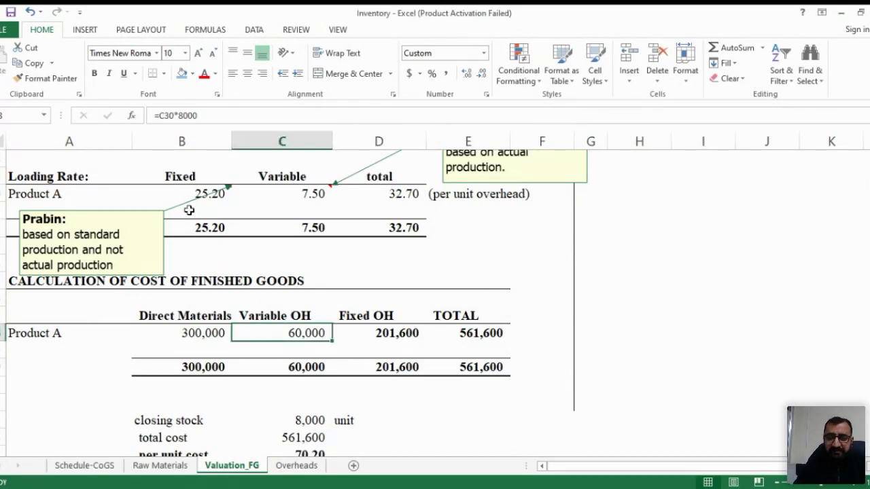
# - Set Product A's Fixed OH to 8,000 units times its fixed loading rate, using =8000*B30
pyautogui.press('Right')
pyautogui.write('=')
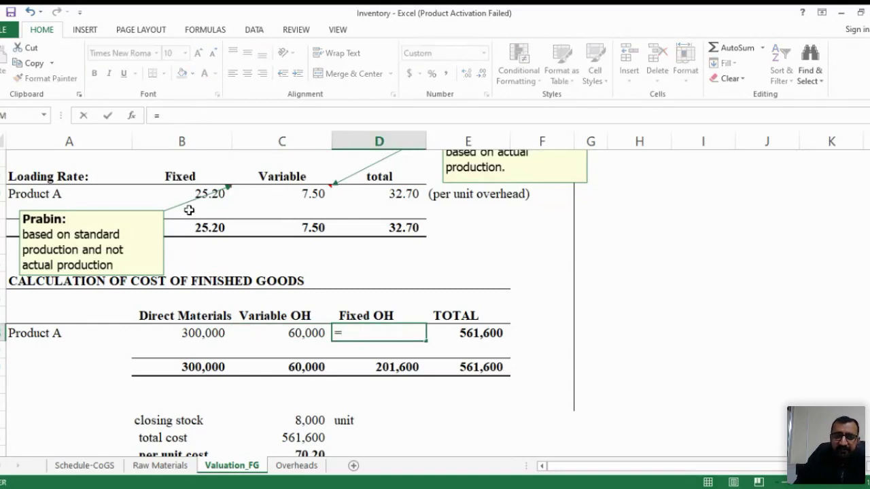
pyautogui.write('8000')
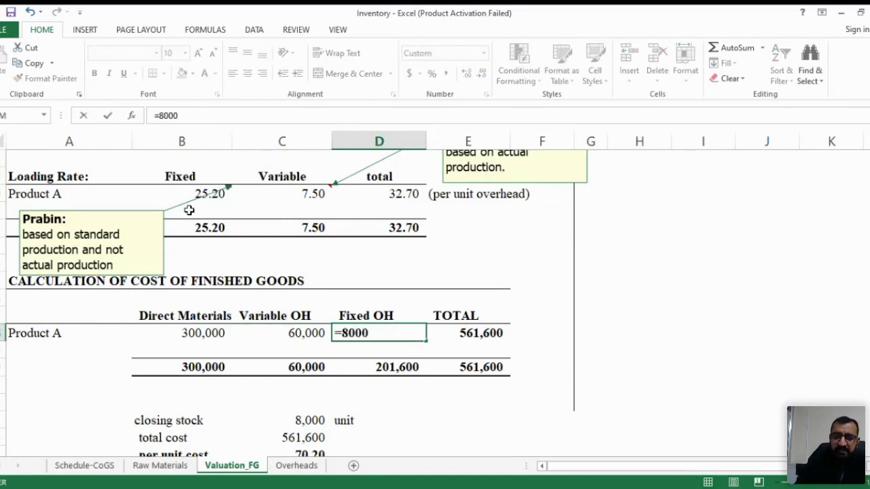
pyautogui.write('*')
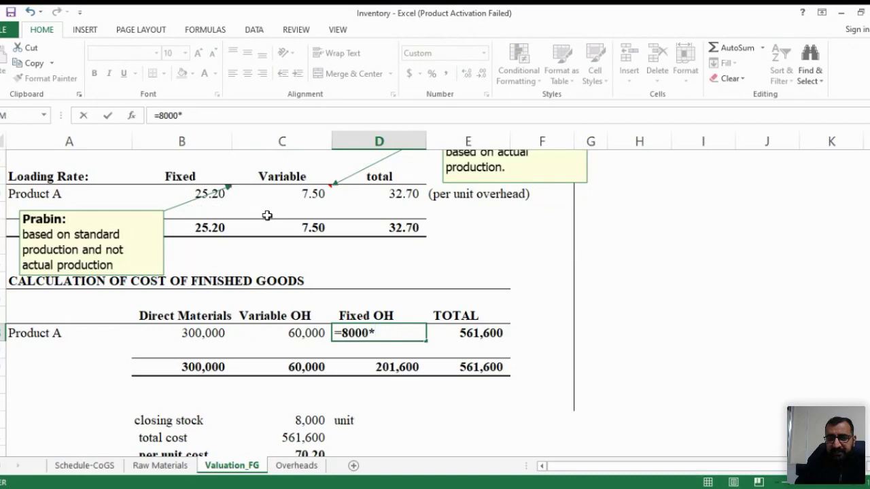
pyautogui.click(153, 191)
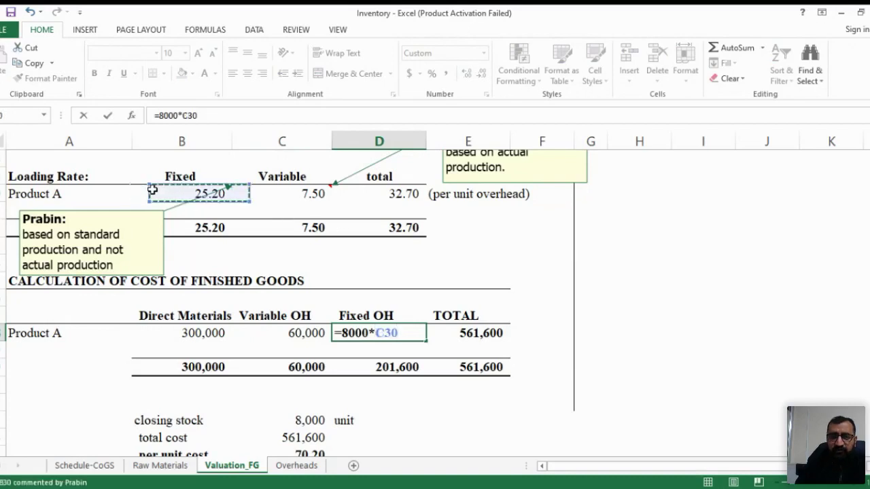
pyautogui.press('Return')
pyautogui.press('Up')
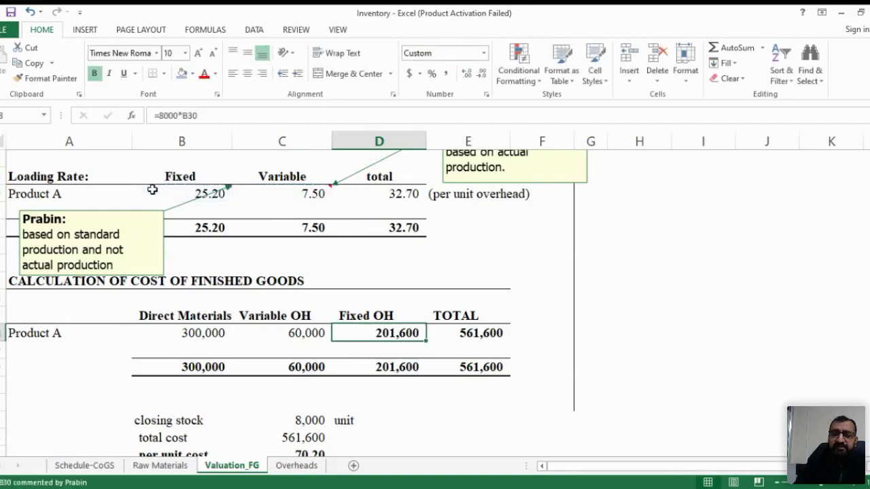
# - Try regular weight on Product A's Fixed OH amount, and toggle bold on and off for its Direct Materials amount
pyautogui.hotkey('ctrl', 'b')
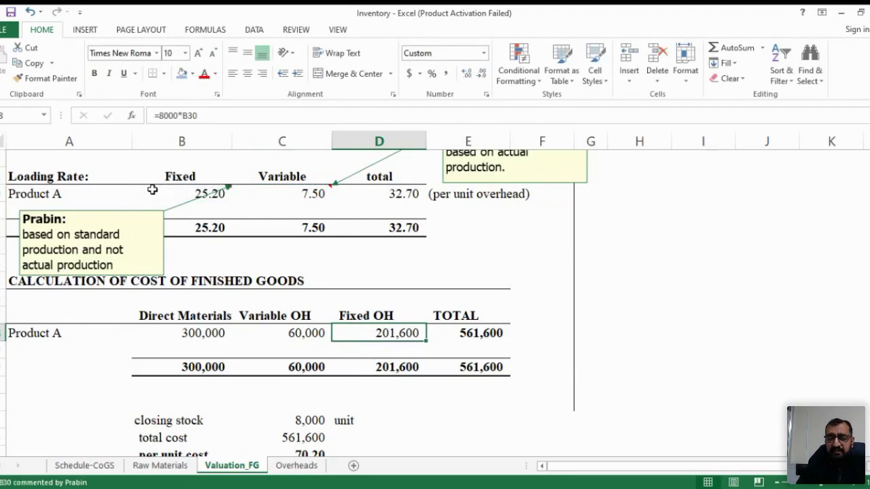
pyautogui.hotkey('shift', 'Left')
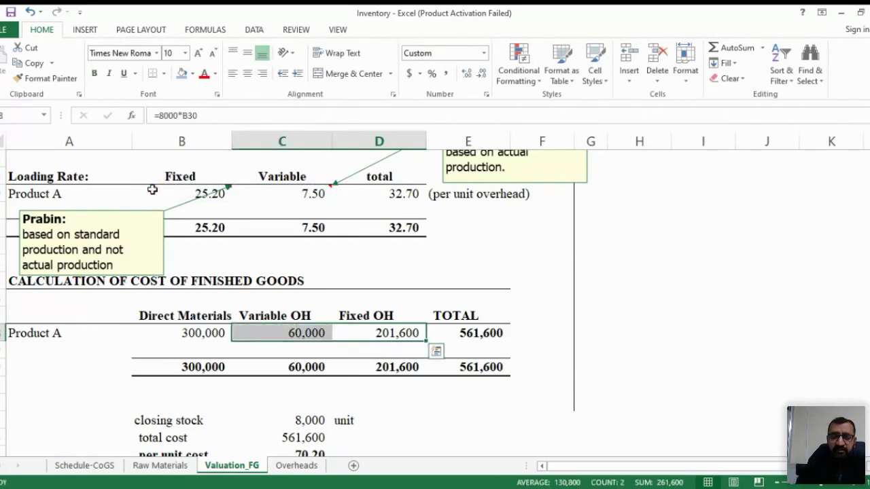
pyautogui.press('Left')
pyautogui.press('Left')
pyautogui.hotkey('ctrl', 'b')
pyautogui.hotkey('ctrl', 'b')
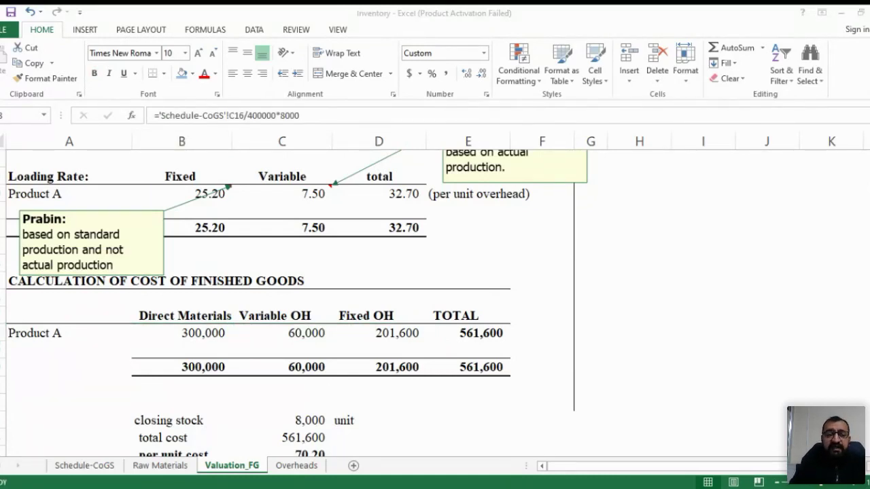
# - Make Product A's Direct Materials, Variable OH and Fixed OH amounts bold in the cost of finished goods calculation
pyautogui.hotkey('alt', 'Tab')
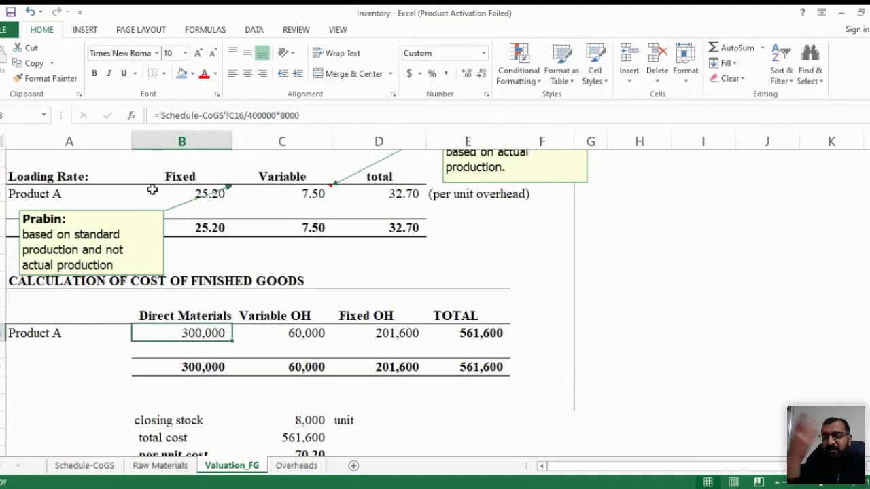
pyautogui.hotkey('ctrl', 'b')
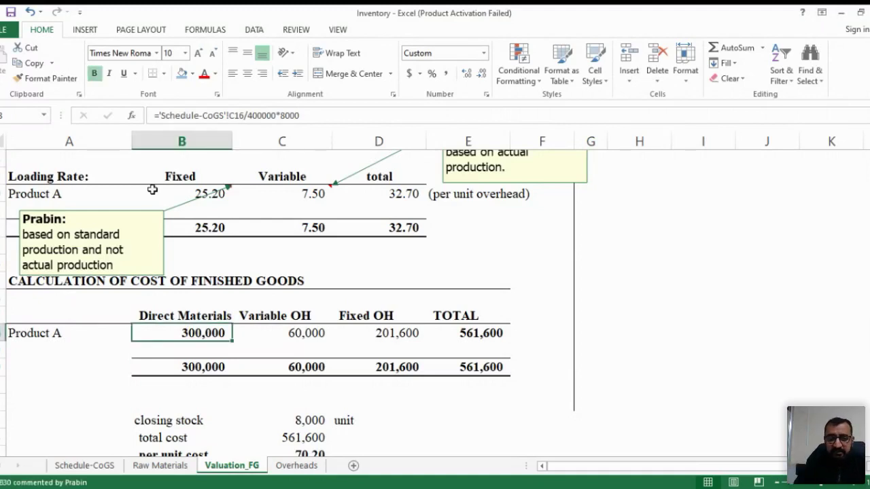
pyautogui.hotkey('shift', 'Right')
pyautogui.hotkey('ctrl', 'b')
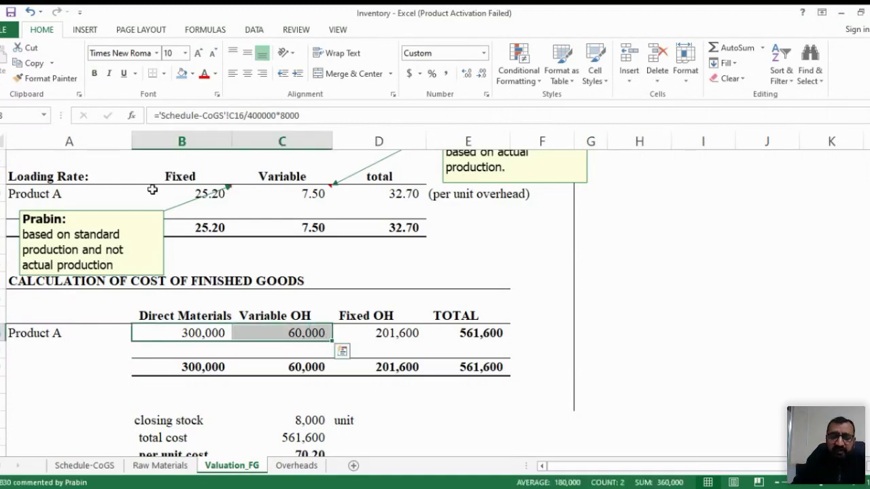
pyautogui.hotkey('shift', 'Right')
pyautogui.hotkey('ctrl', 'b')
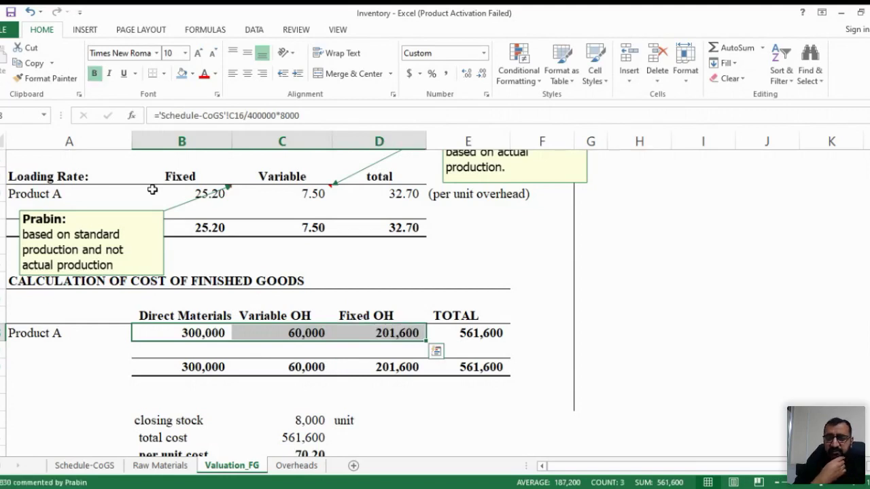
# - Try regular weight on Product A's total cost of finished goods, restoring its bold
pyautogui.press('Left')
pyautogui.press('Right')
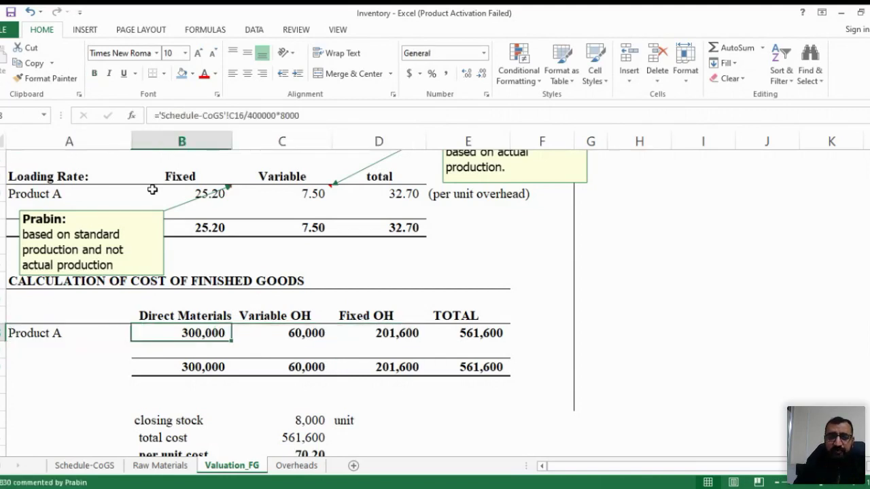
pyautogui.press('Right')
pyautogui.press('Right')
pyautogui.press('Right')
pyautogui.hotkey('ctrl', 'b')
pyautogui.hotkey('ctrl', 'b')
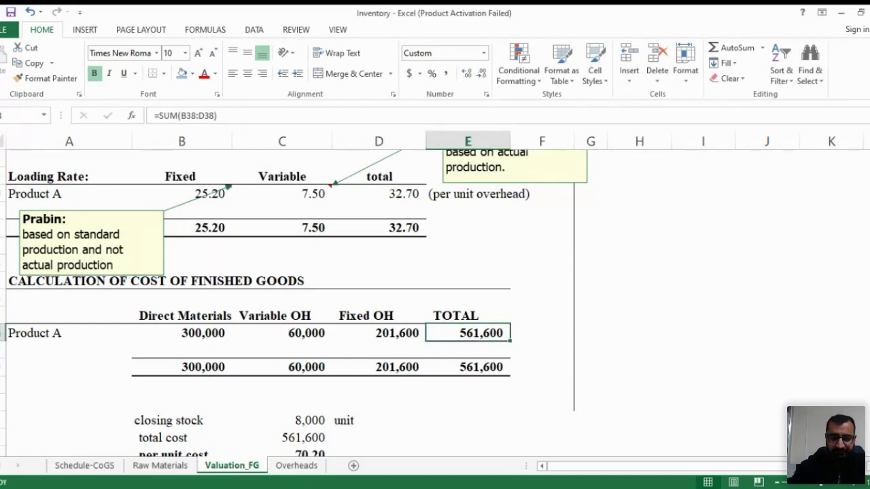
# - Review the fixed overheads list on the Overheads sheet
pyautogui.click(288, 470)
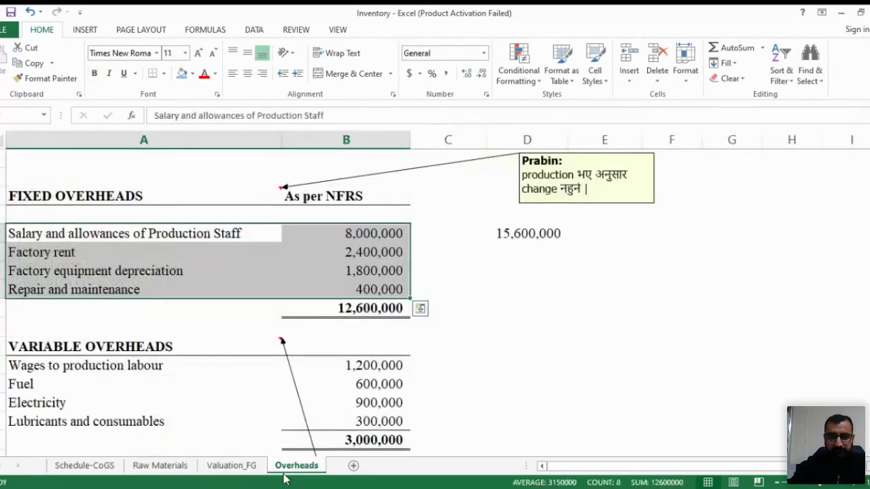
pyautogui.click(484, 250)
pyautogui.press('Up')
pyautogui.press('Left')
pyautogui.press('Left')
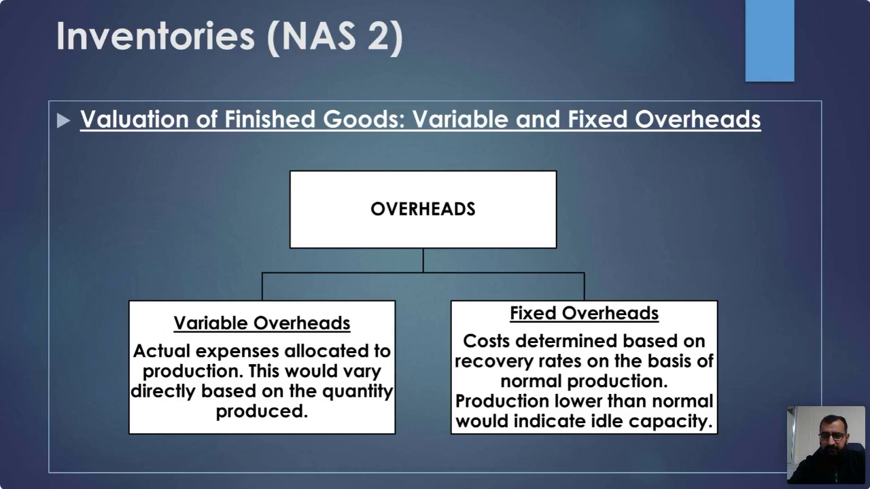
# - Switch to the Inventories (NAS 2) slideshow and advance to the slide on valuing joint products
pyautogui.press('Right')
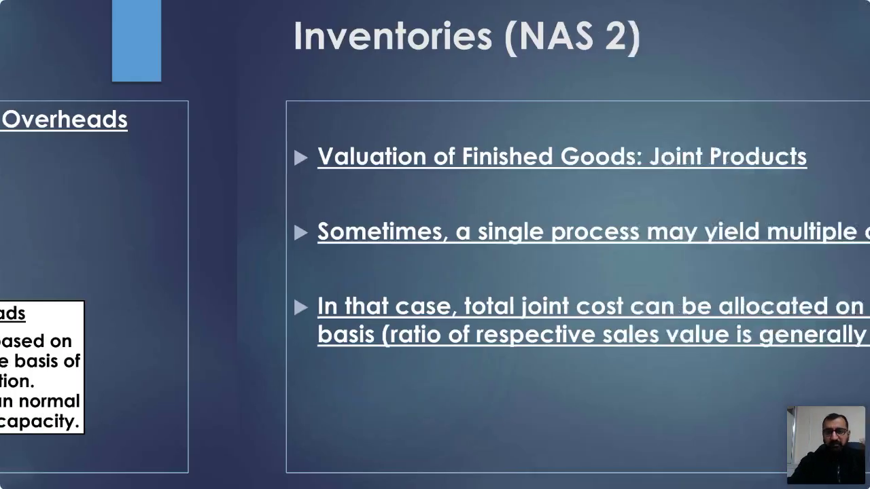